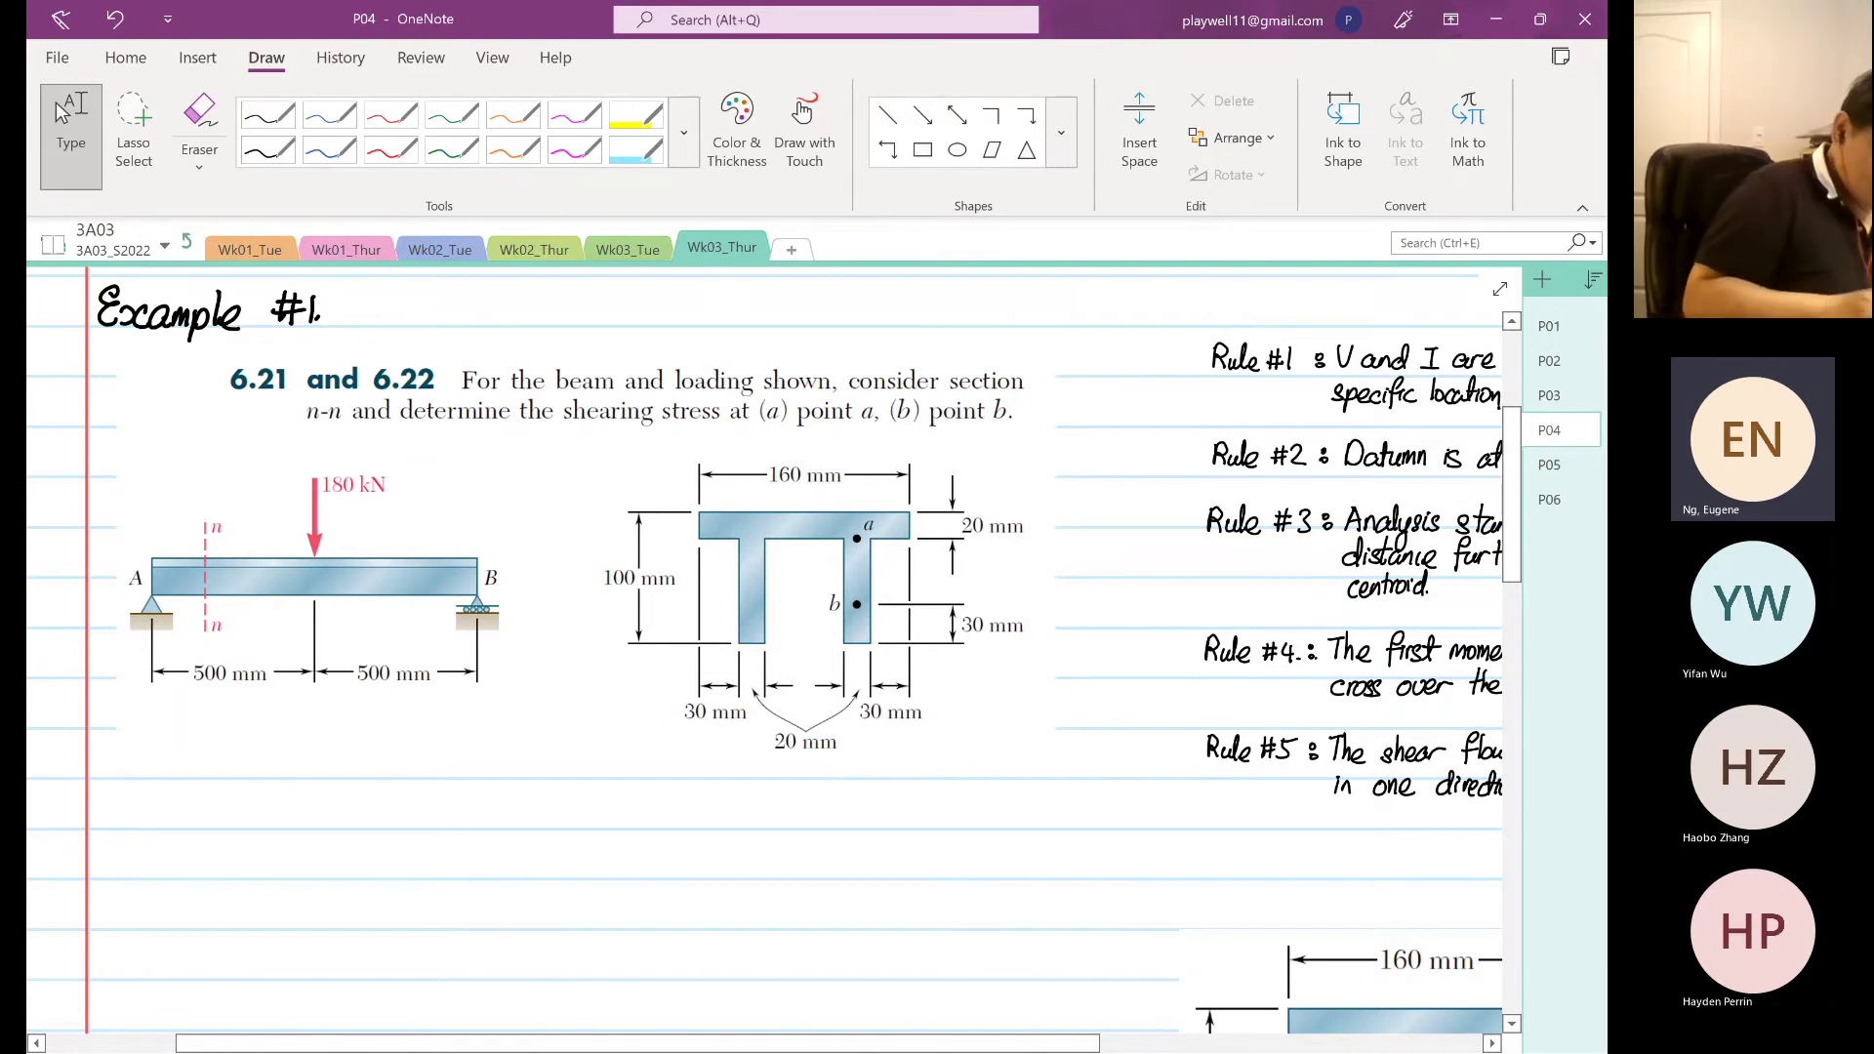
# - Move the handwritten block of Rules #1 to #5 closer to the beam problem statement
pyautogui.scroll(-2, 834, 849)
pyautogui.hscroll(5, 833, 849)
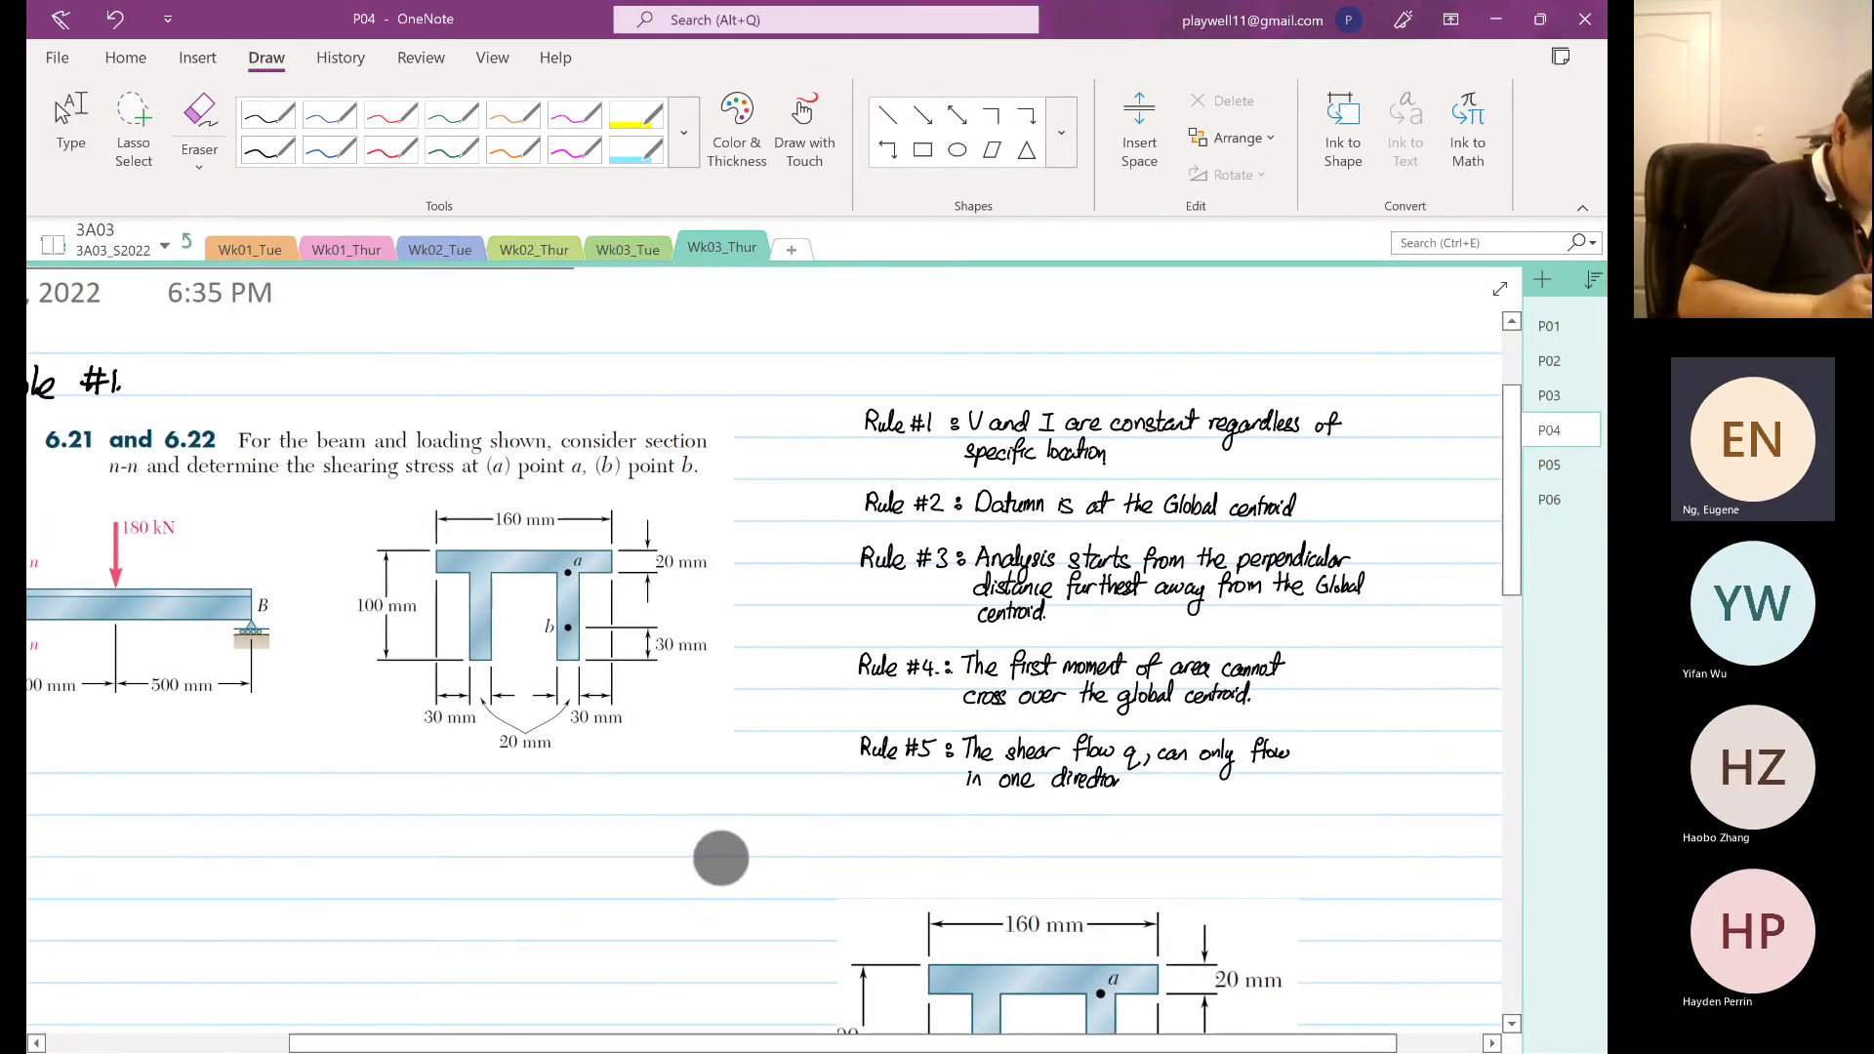
pyautogui.click(1010, 638)
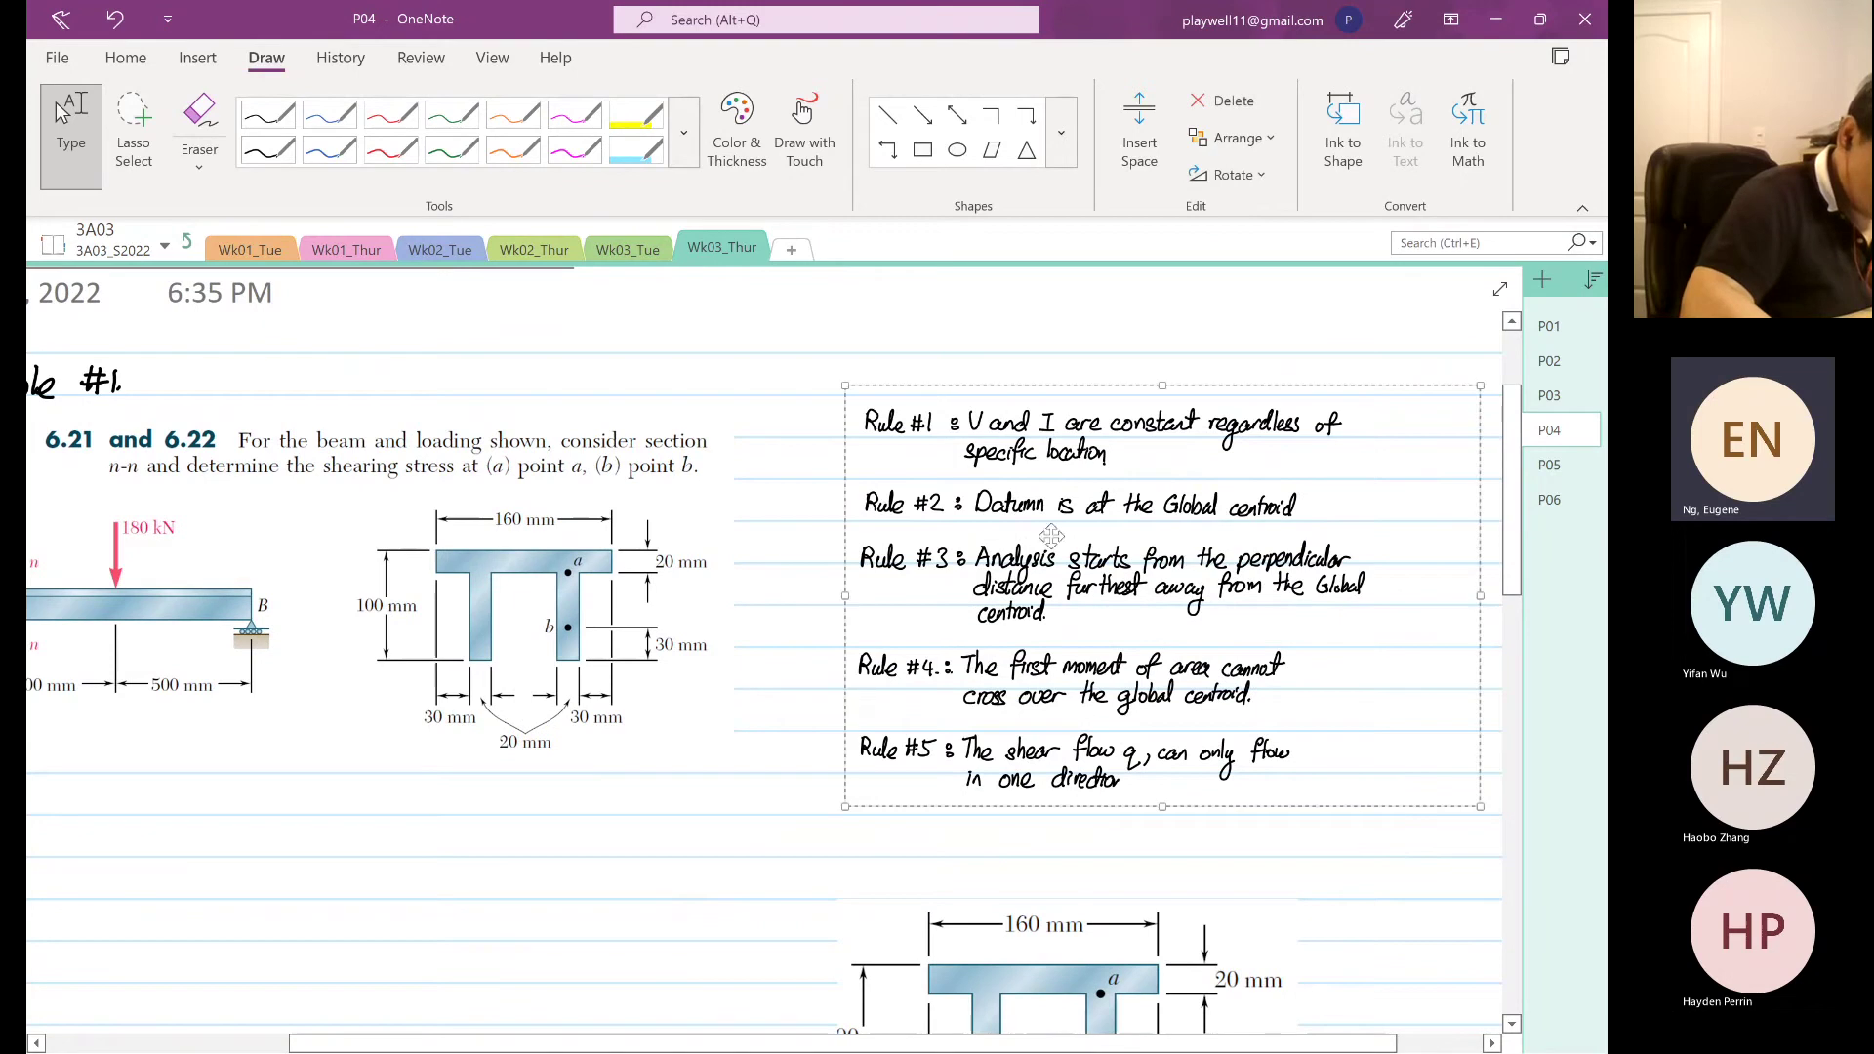
pyautogui.moveTo(1052, 536); pyautogui.dragTo(966, 536)
pyautogui.click(731, 755)
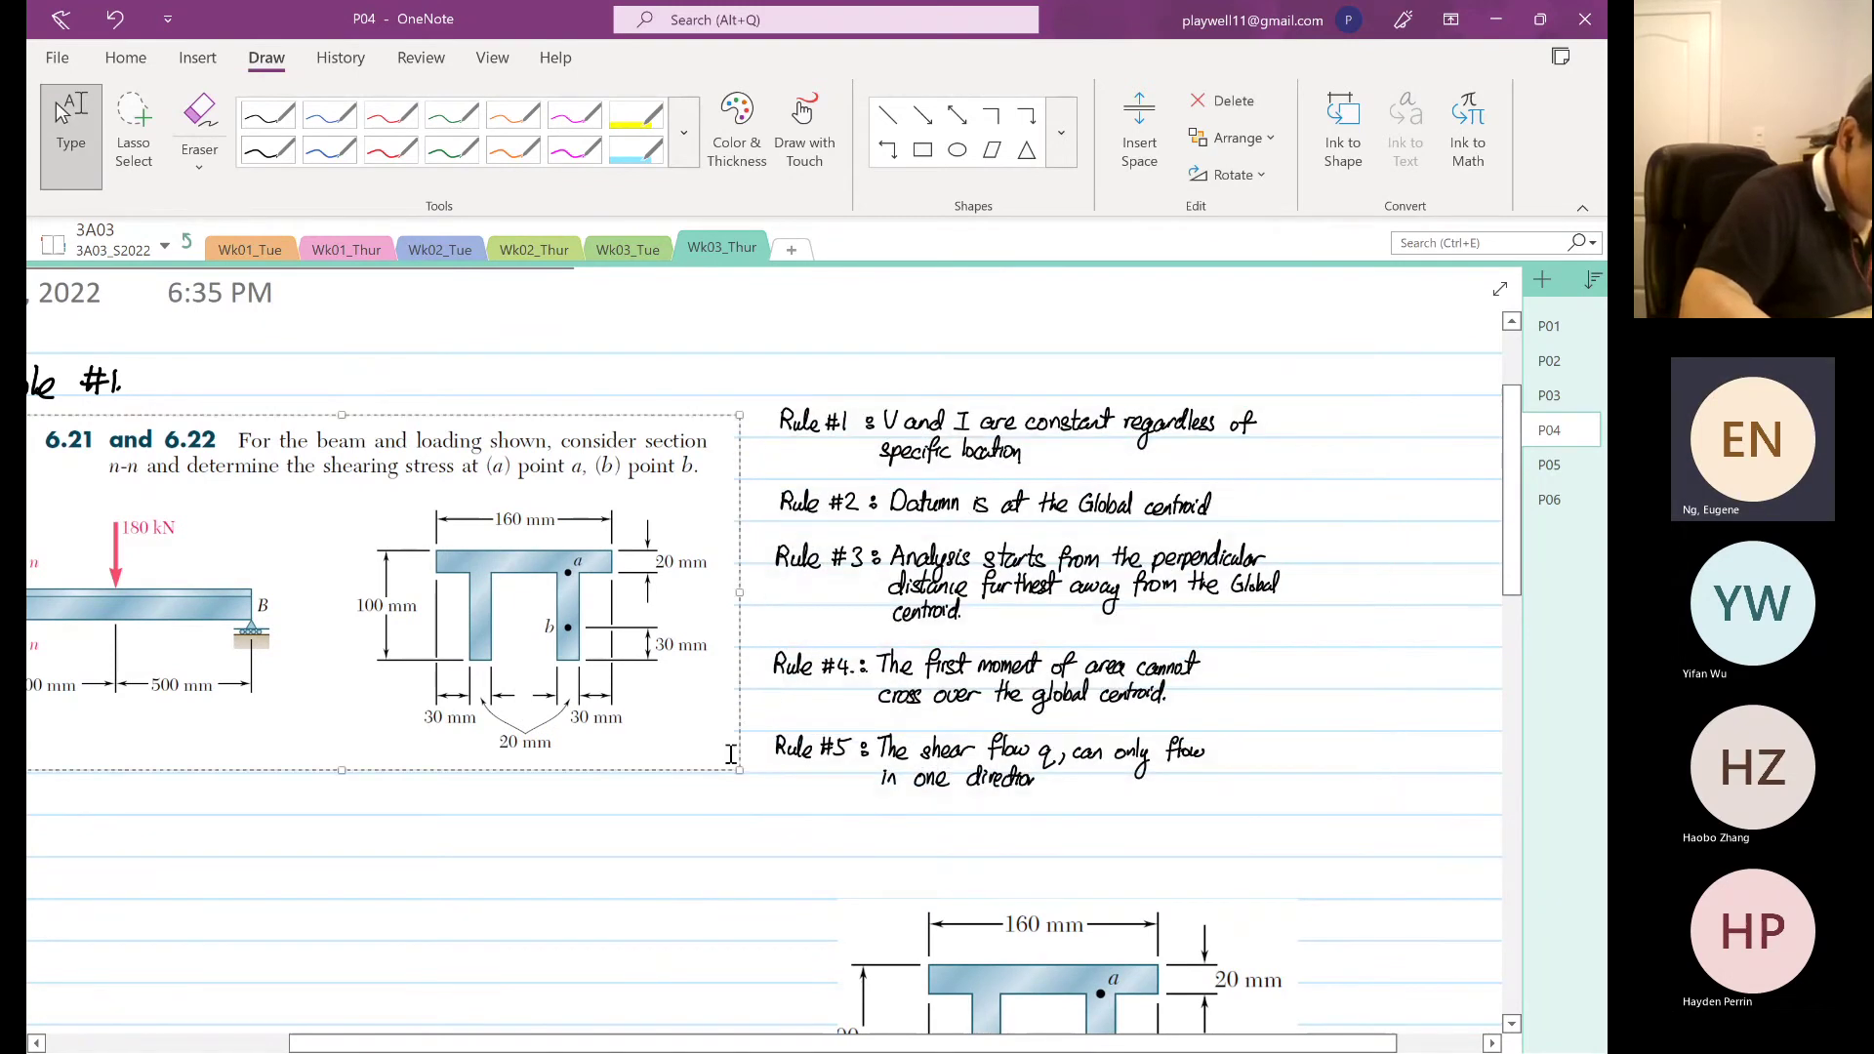
pyautogui.click(716, 842)
# - Circle section n-n on the beam figure in black ink and write a question mark beside it
pyautogui.scroll(-2, 719, 841)
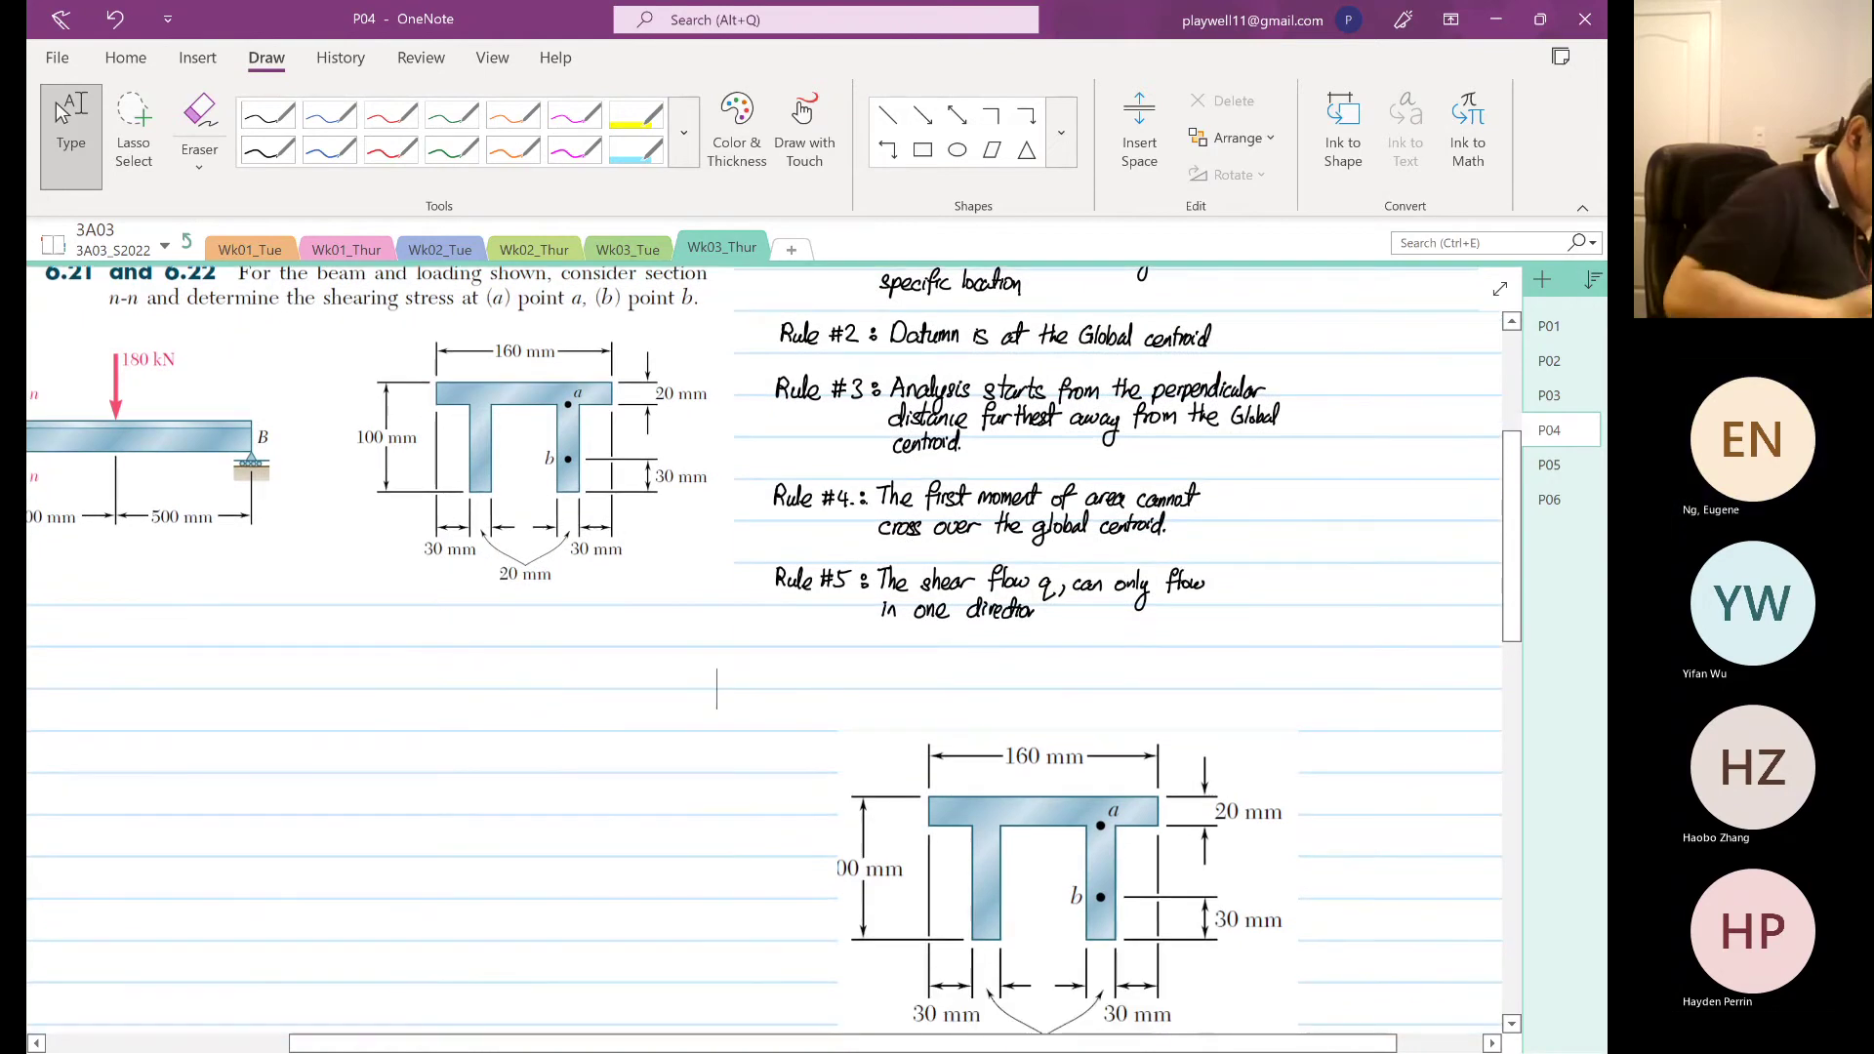
pyautogui.moveTo(511, 852); pyautogui.dragTo(678, 903)
pyautogui.moveTo(730, 835); pyautogui.dragTo(731, 891)
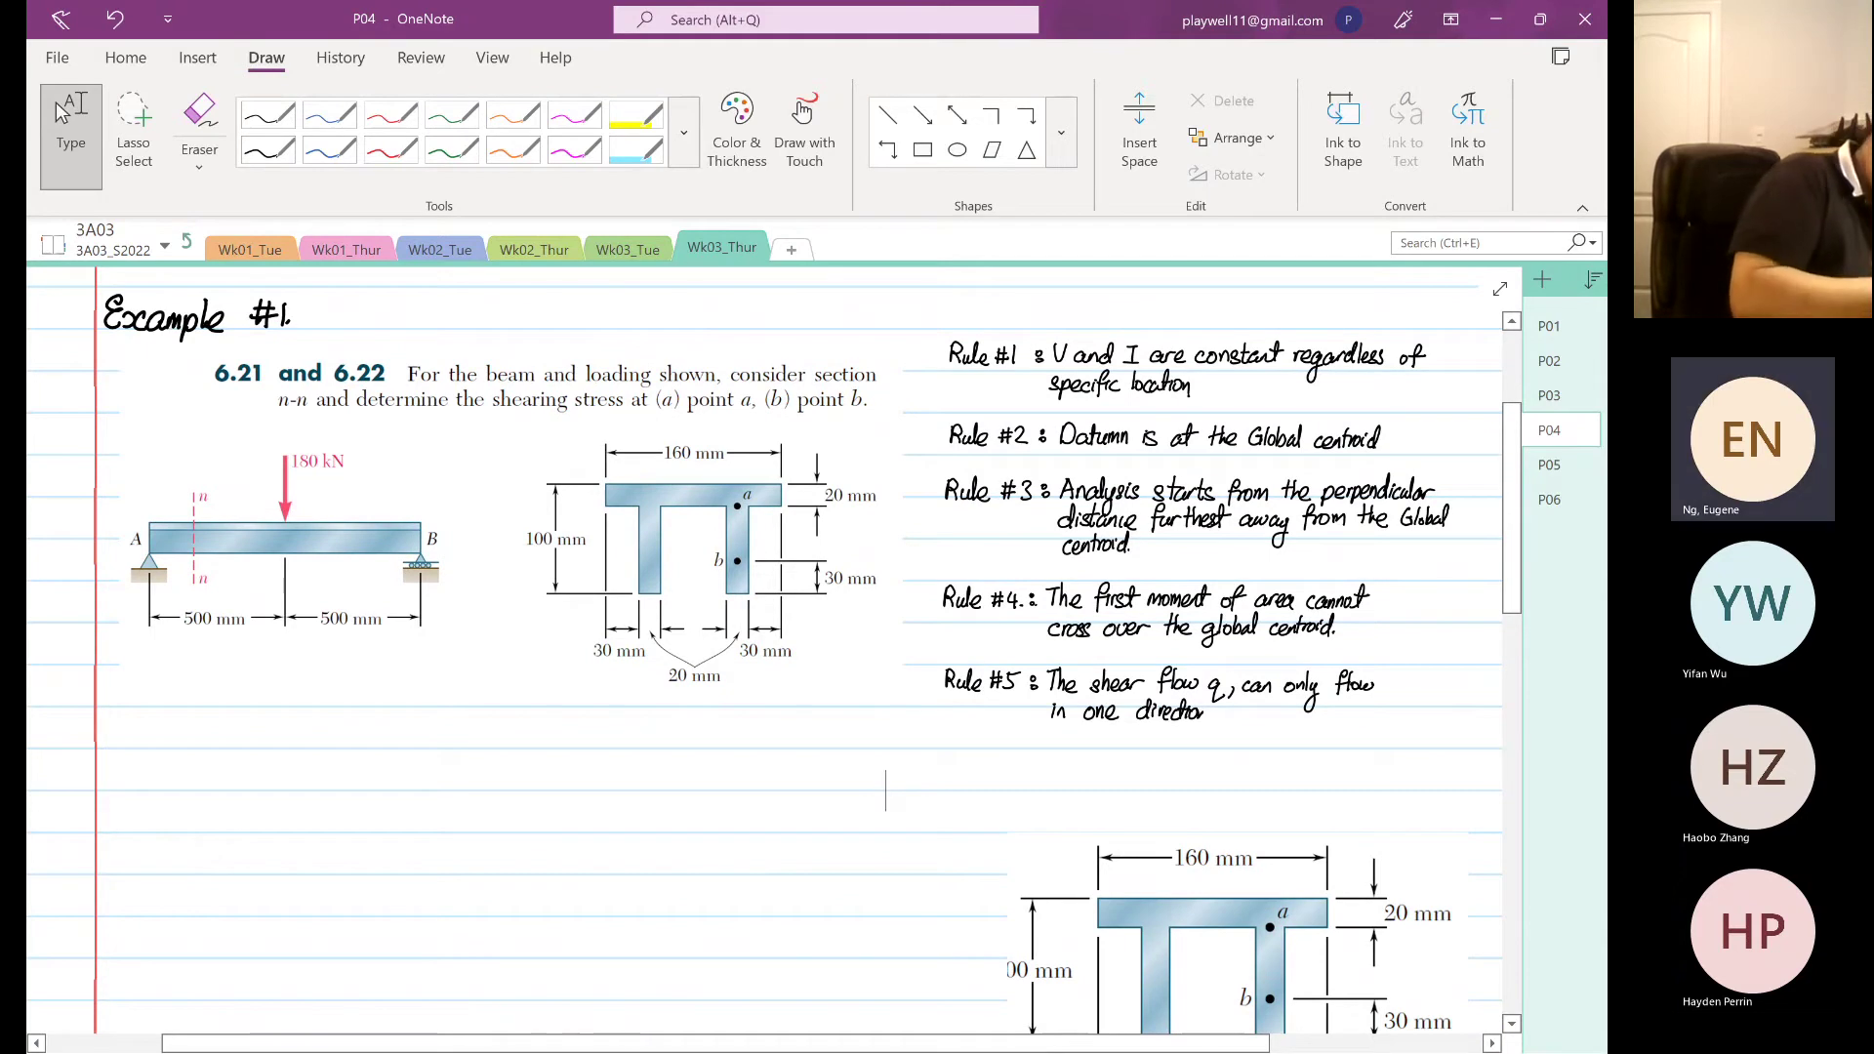
pyautogui.click(268, 149)
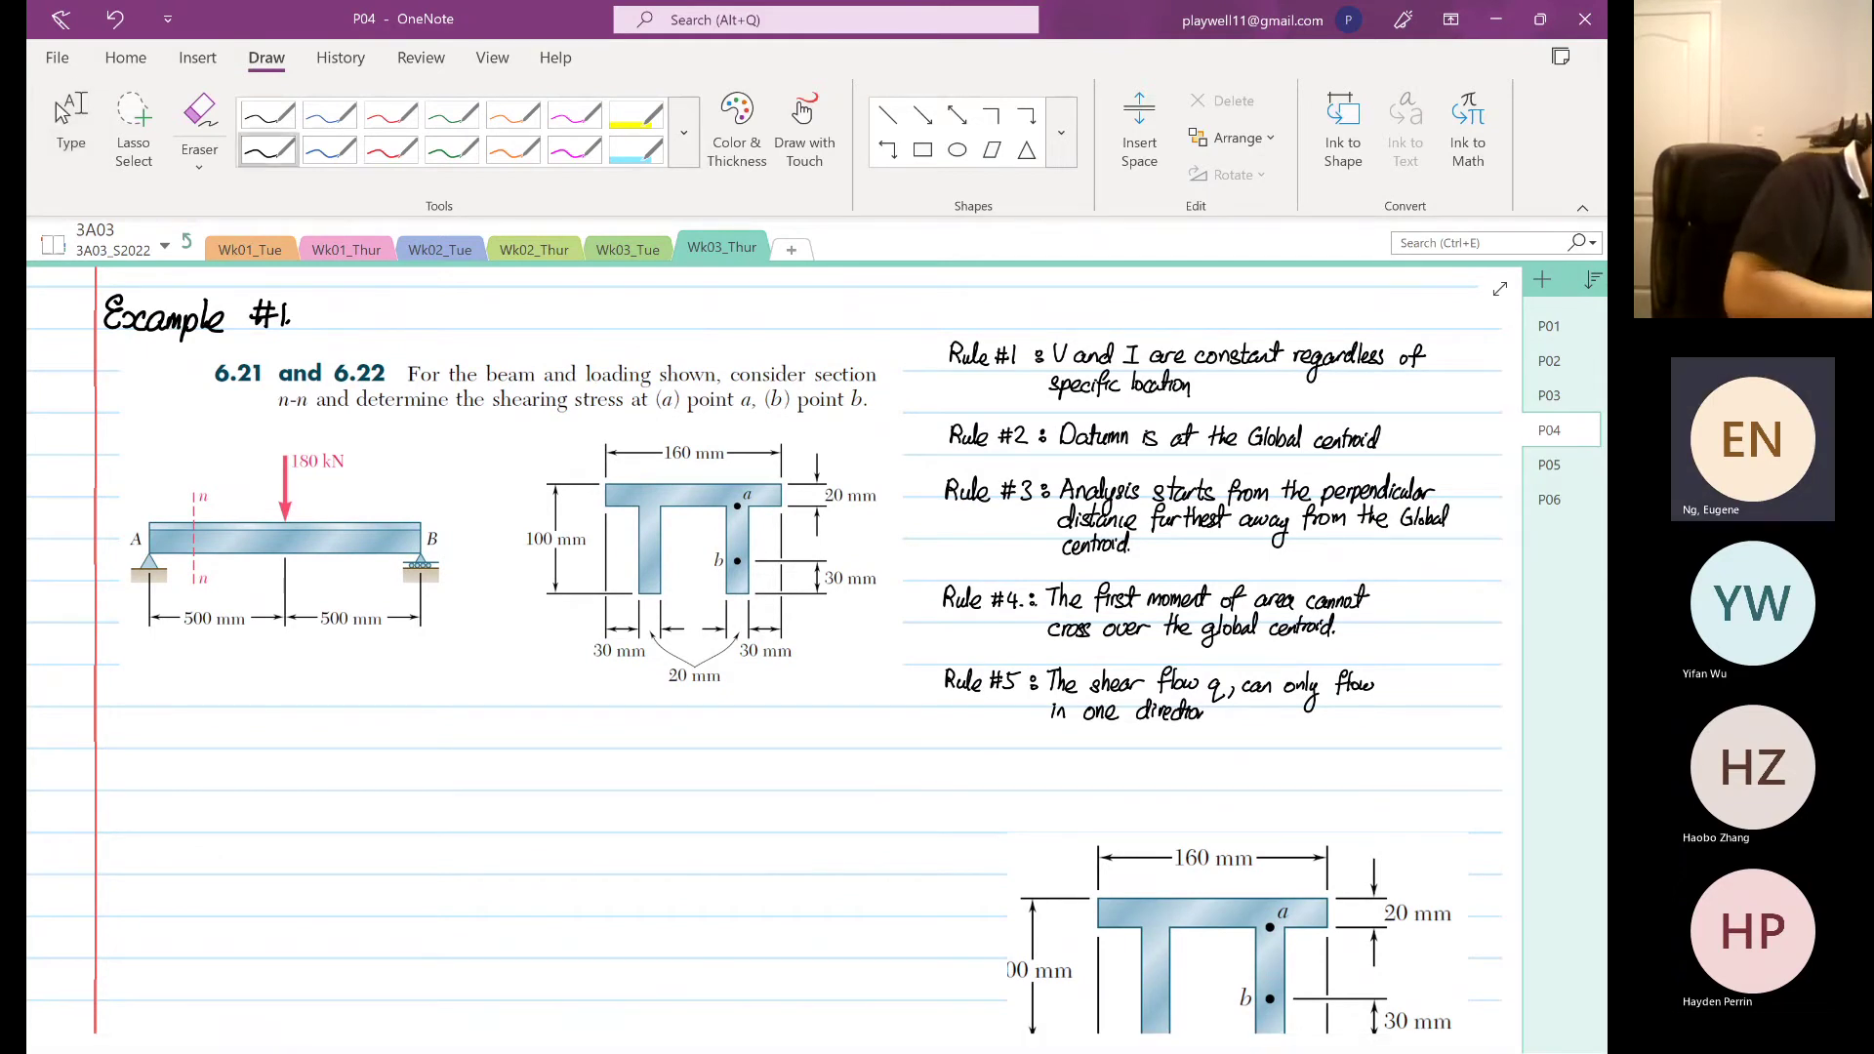
pyautogui.moveTo(207, 586)
pyautogui.mouseDown()
pyautogui.moveTo(219, 498)
pyautogui.moveTo(188, 484)
pyautogui.moveTo(183, 591)
pyautogui.mouseUp()
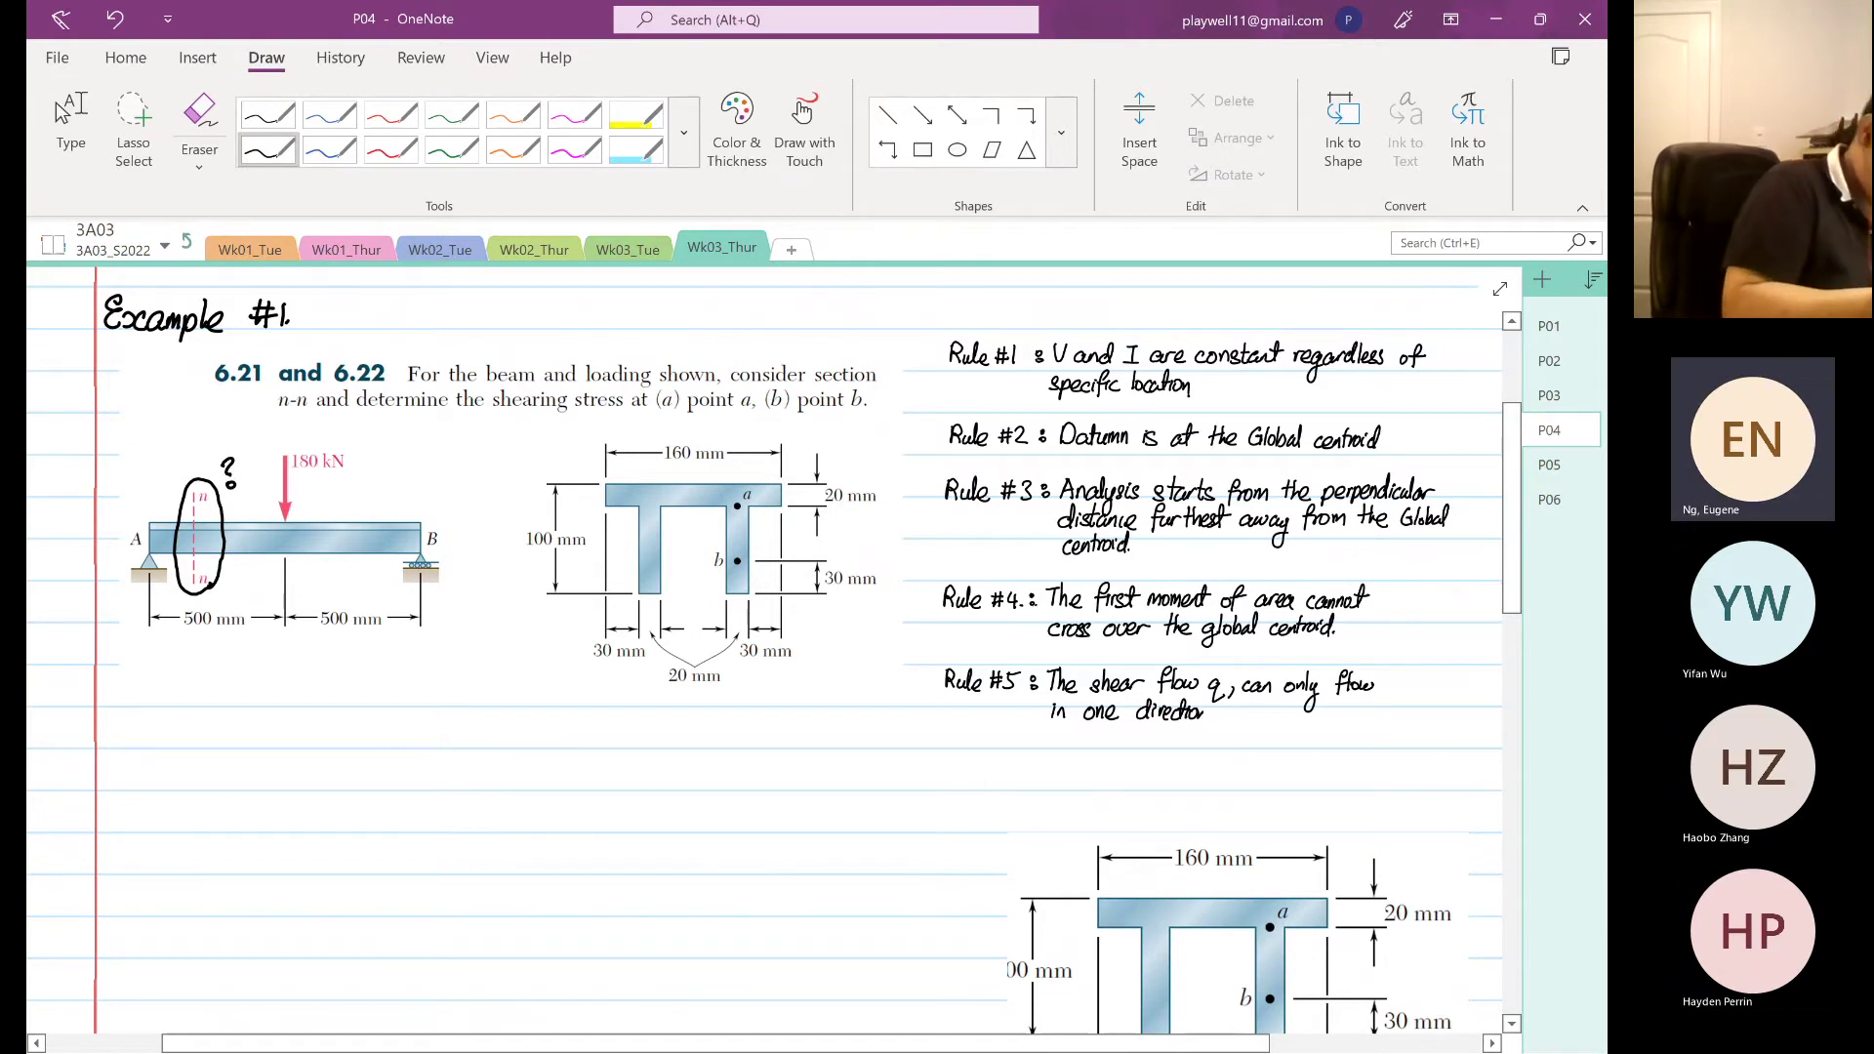
# - Handwrite the shear stress equation τ = (Vy / Izz)(Qz / t) below the beam figure
pyautogui.click(59, 110)
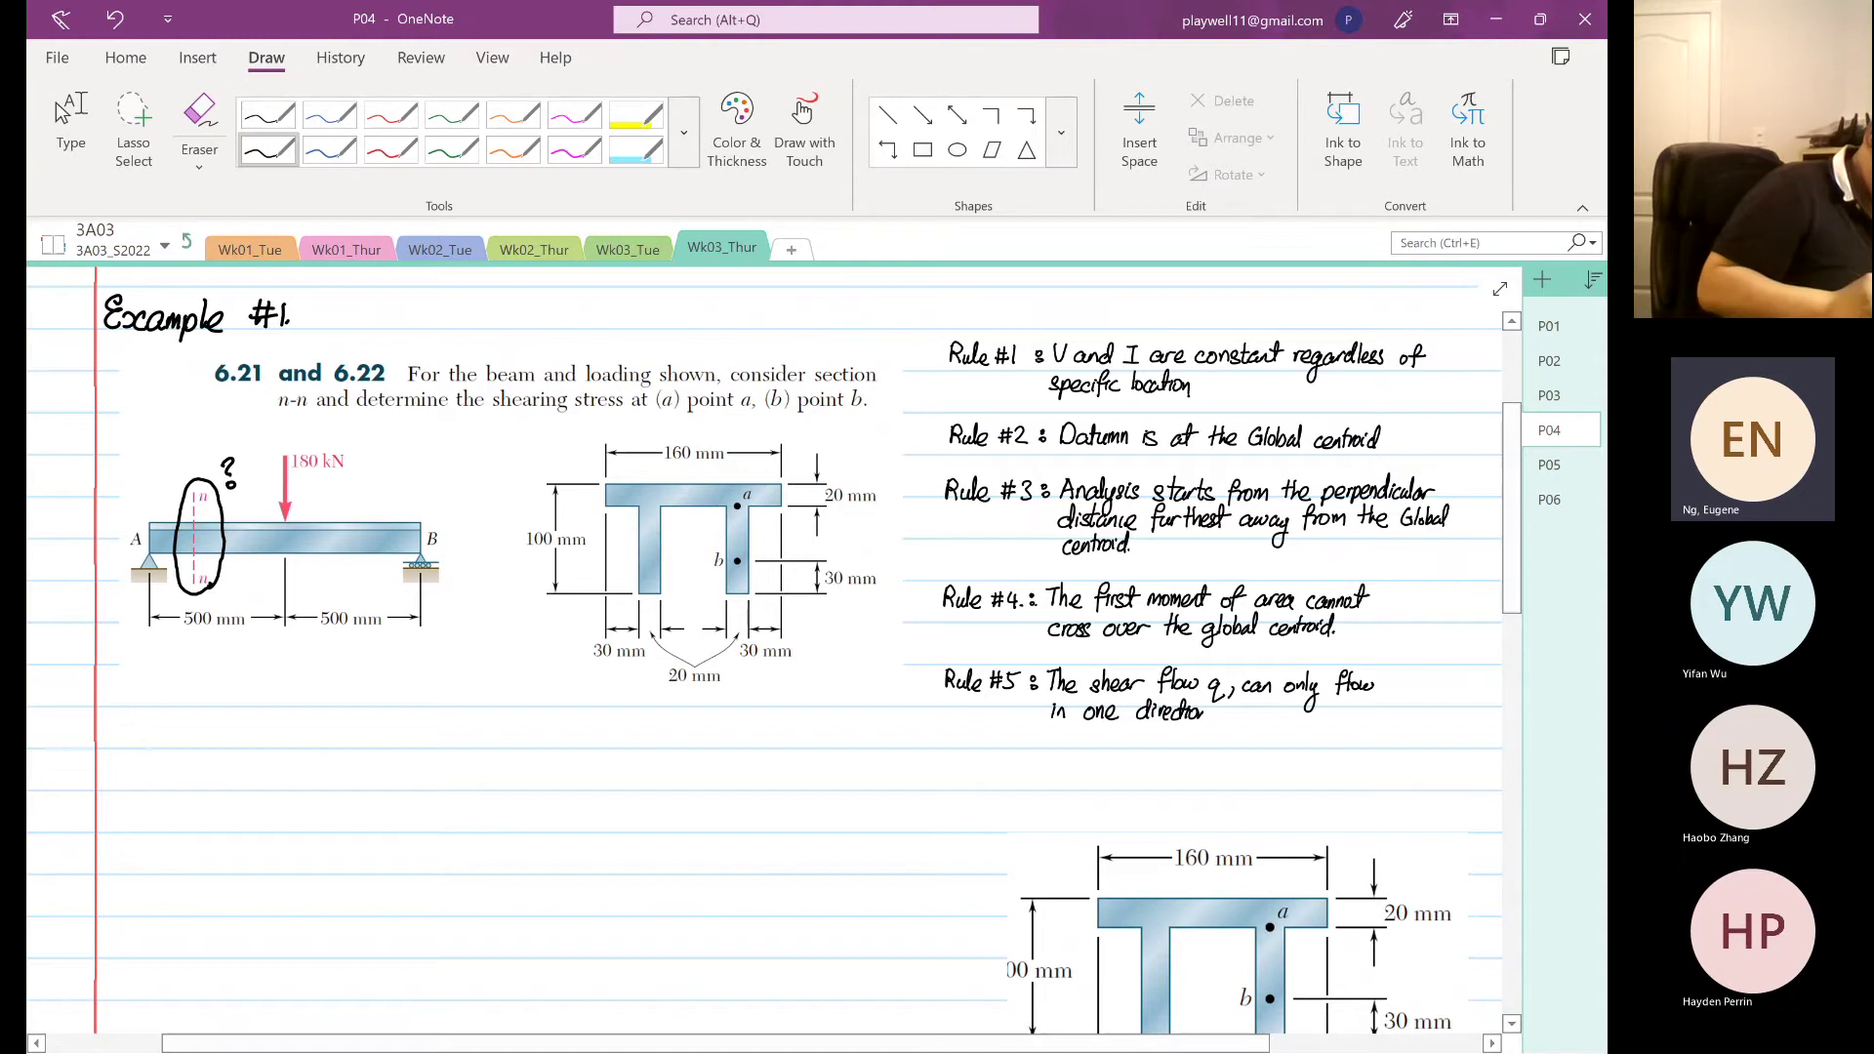
pyautogui.scroll(3, 545, 931)
pyautogui.moveTo(550, 895); pyautogui.dragTo(704, 846)
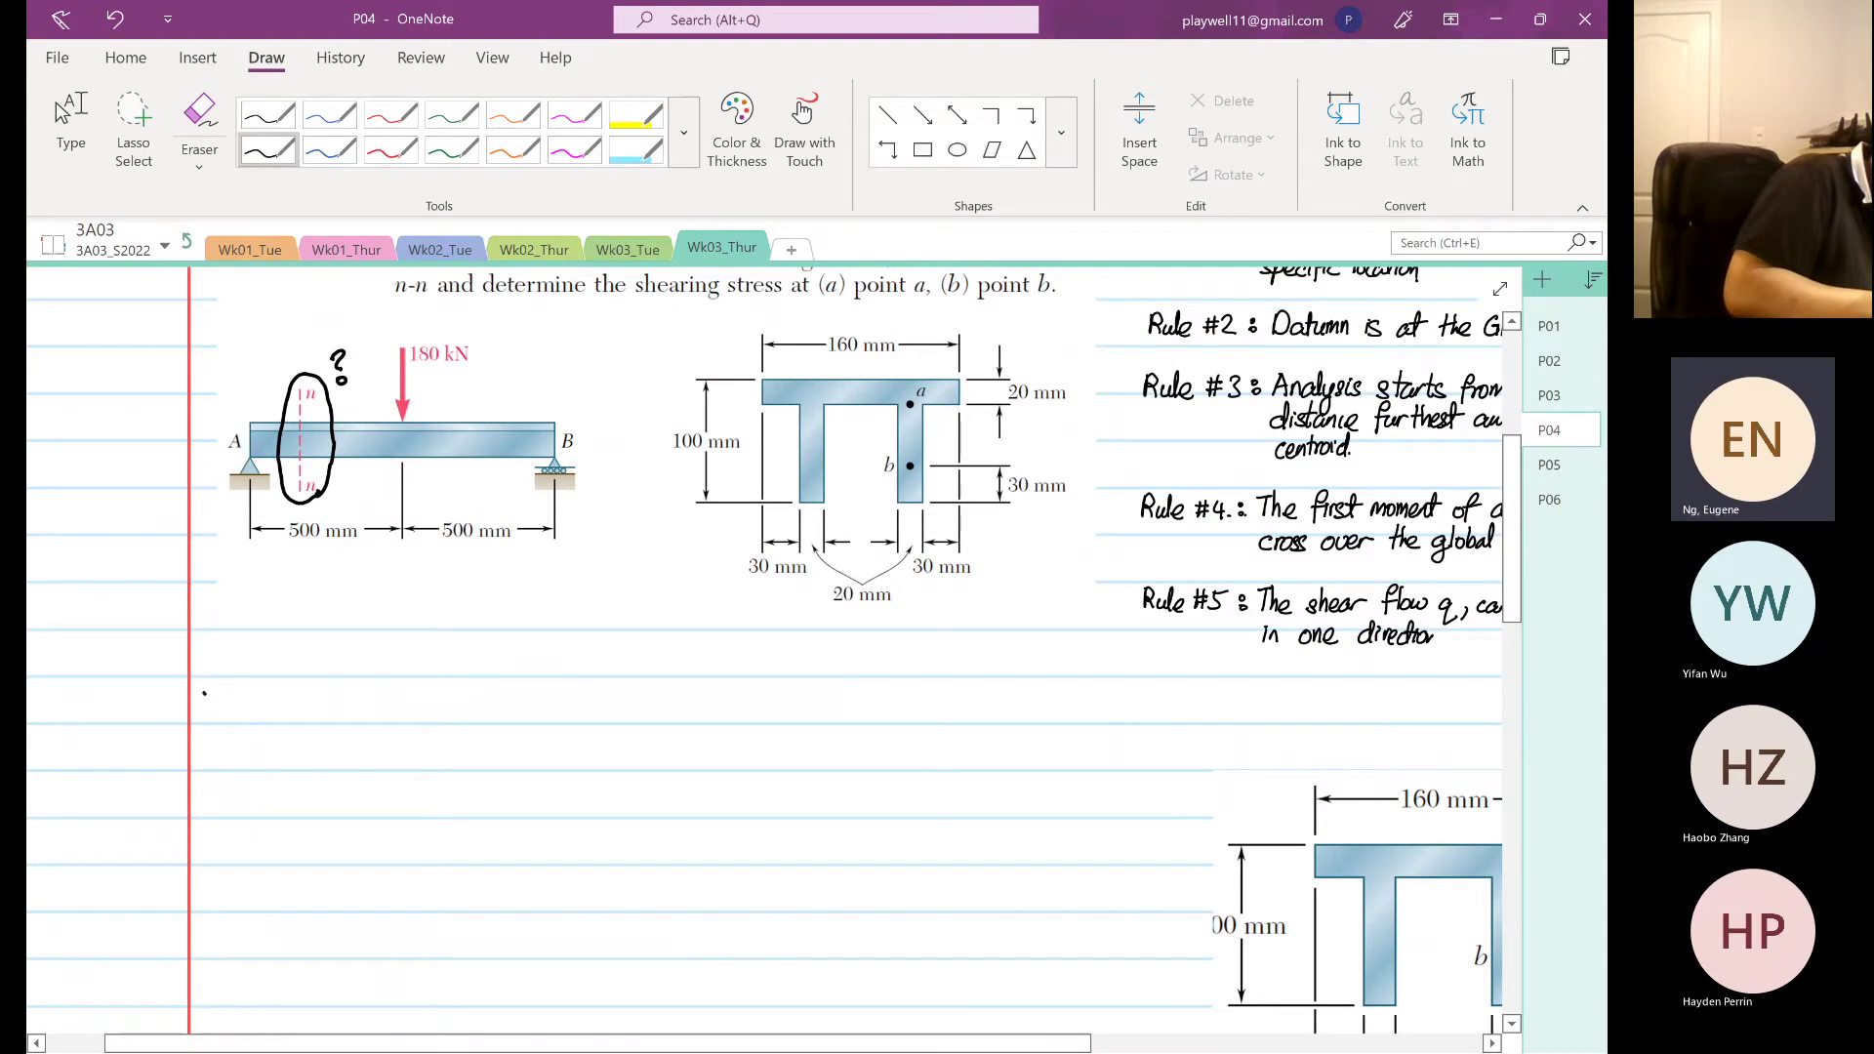
pyautogui.moveTo(204, 693); pyautogui.dragTo(256, 707)
pyautogui.moveTo(244, 714)
pyautogui.mouseDown()
pyautogui.moveTo(298, 688)
pyautogui.moveTo(298, 741)
pyautogui.moveTo(338, 723)
pyautogui.moveTo(293, 760)
pyautogui.mouseUp()
pyautogui.moveTo(291, 749); pyautogui.dragTo(323, 769)
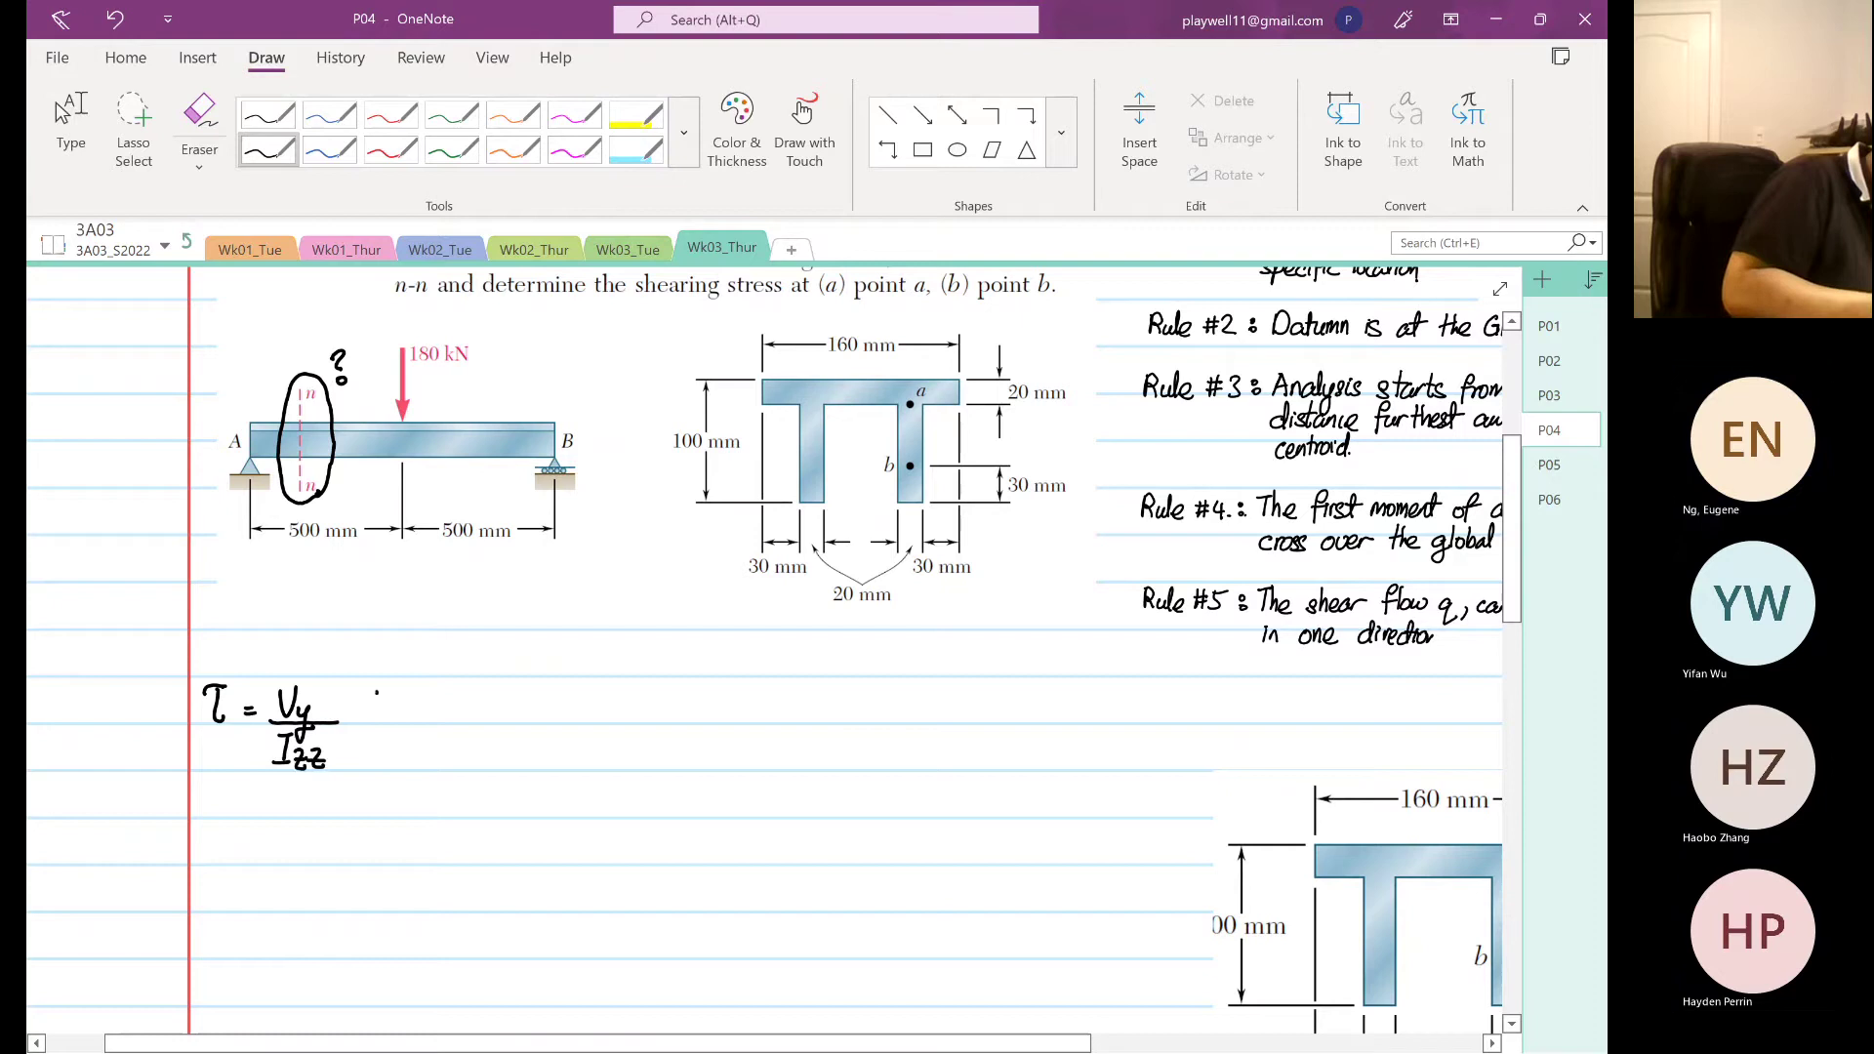
pyautogui.moveTo(377, 691)
pyautogui.mouseDown()
pyautogui.moveTo(409, 713)
pyautogui.moveTo(374, 763)
pyautogui.moveTo(392, 755)
pyautogui.mouseUp()
pyautogui.moveTo(367, 750); pyautogui.dragTo(397, 745)
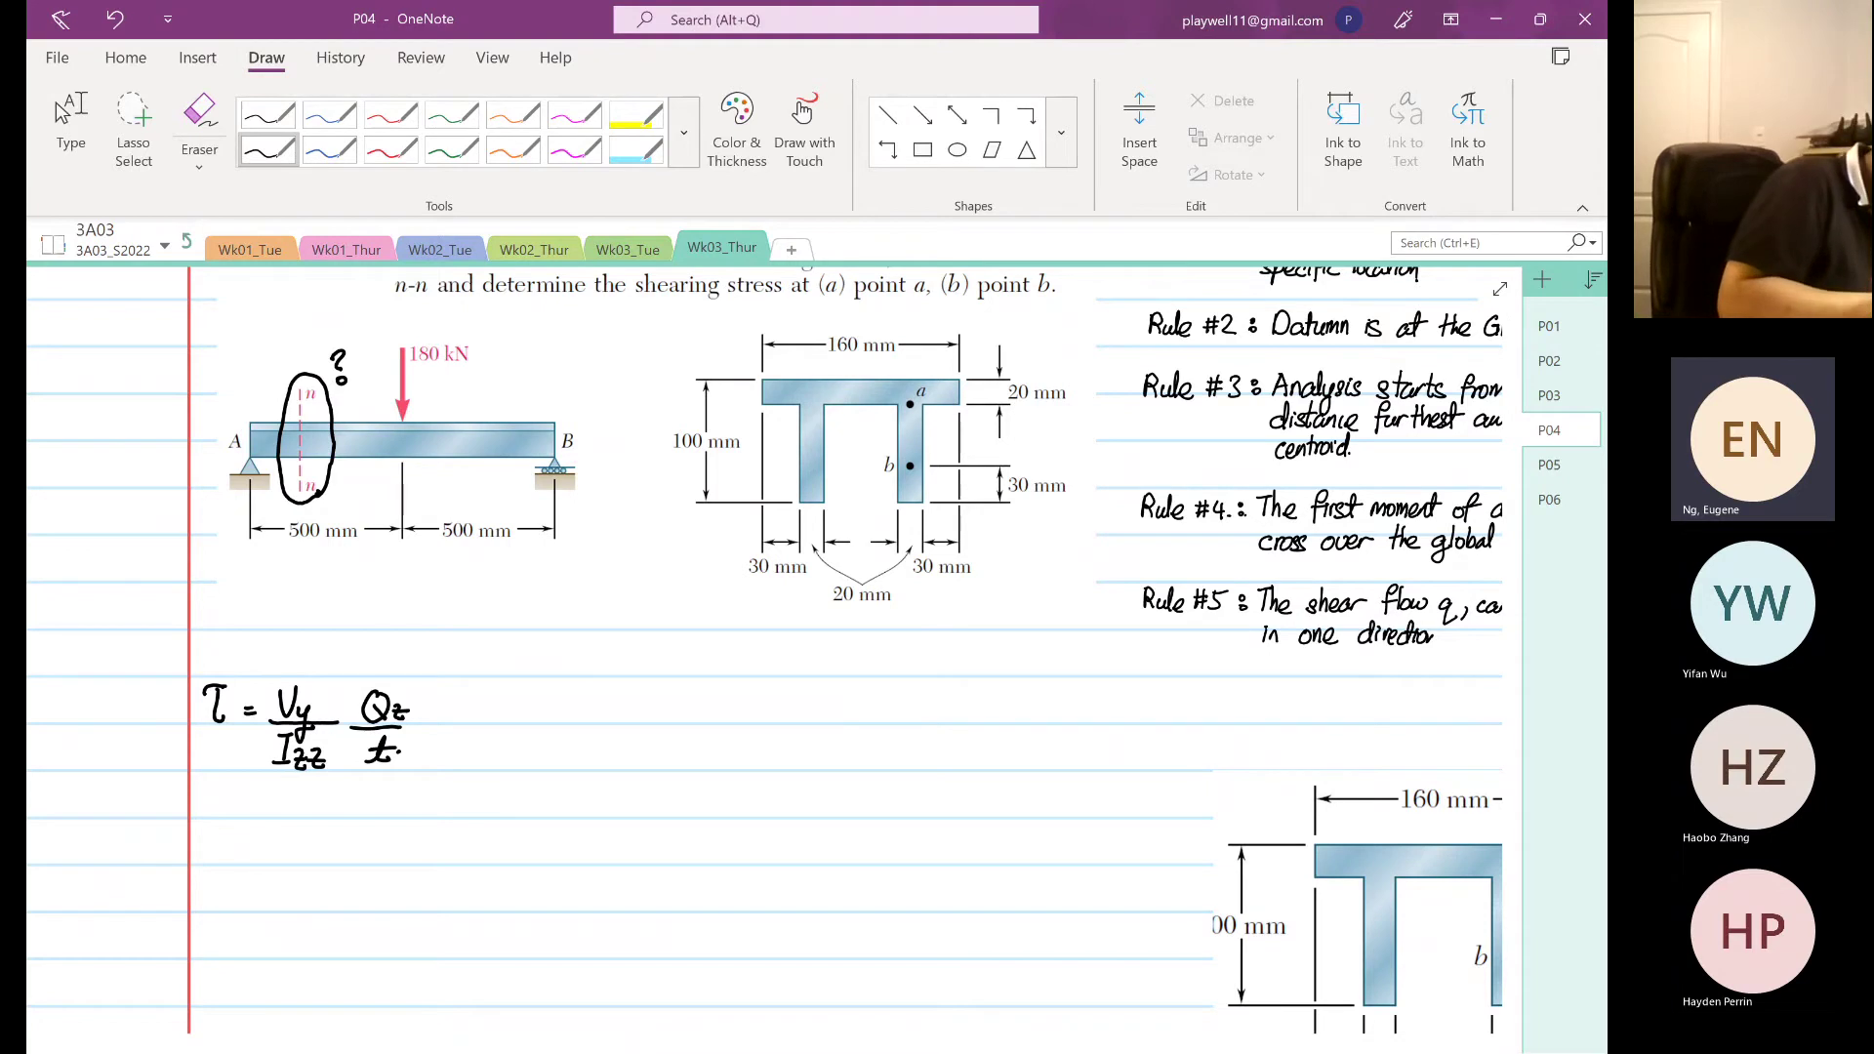
# - Write a question mark above Vy in the equation and circle both n labels on the beam's section line
pyautogui.moveTo(287, 655); pyautogui.dragTo(299, 662)
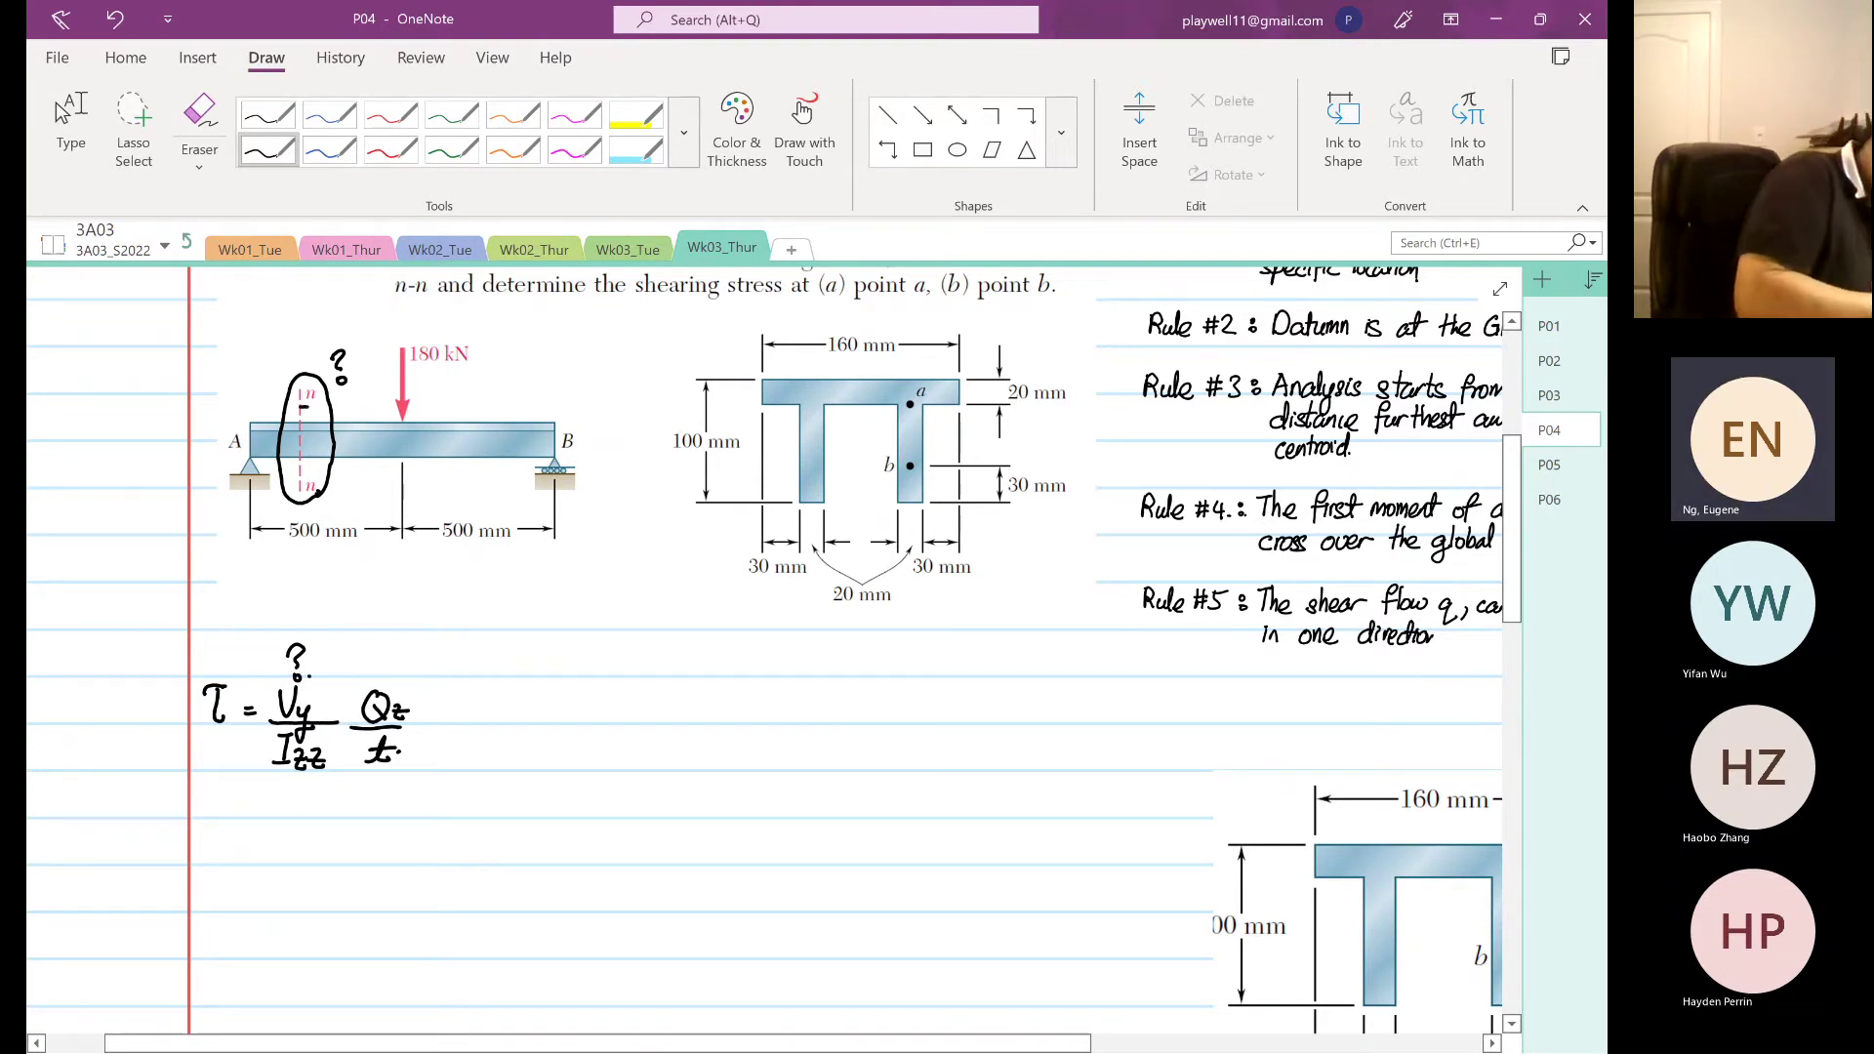
pyautogui.moveTo(305, 407); pyautogui.dragTo(297, 402)
pyautogui.moveTo(310, 469); pyautogui.dragTo(304, 473)
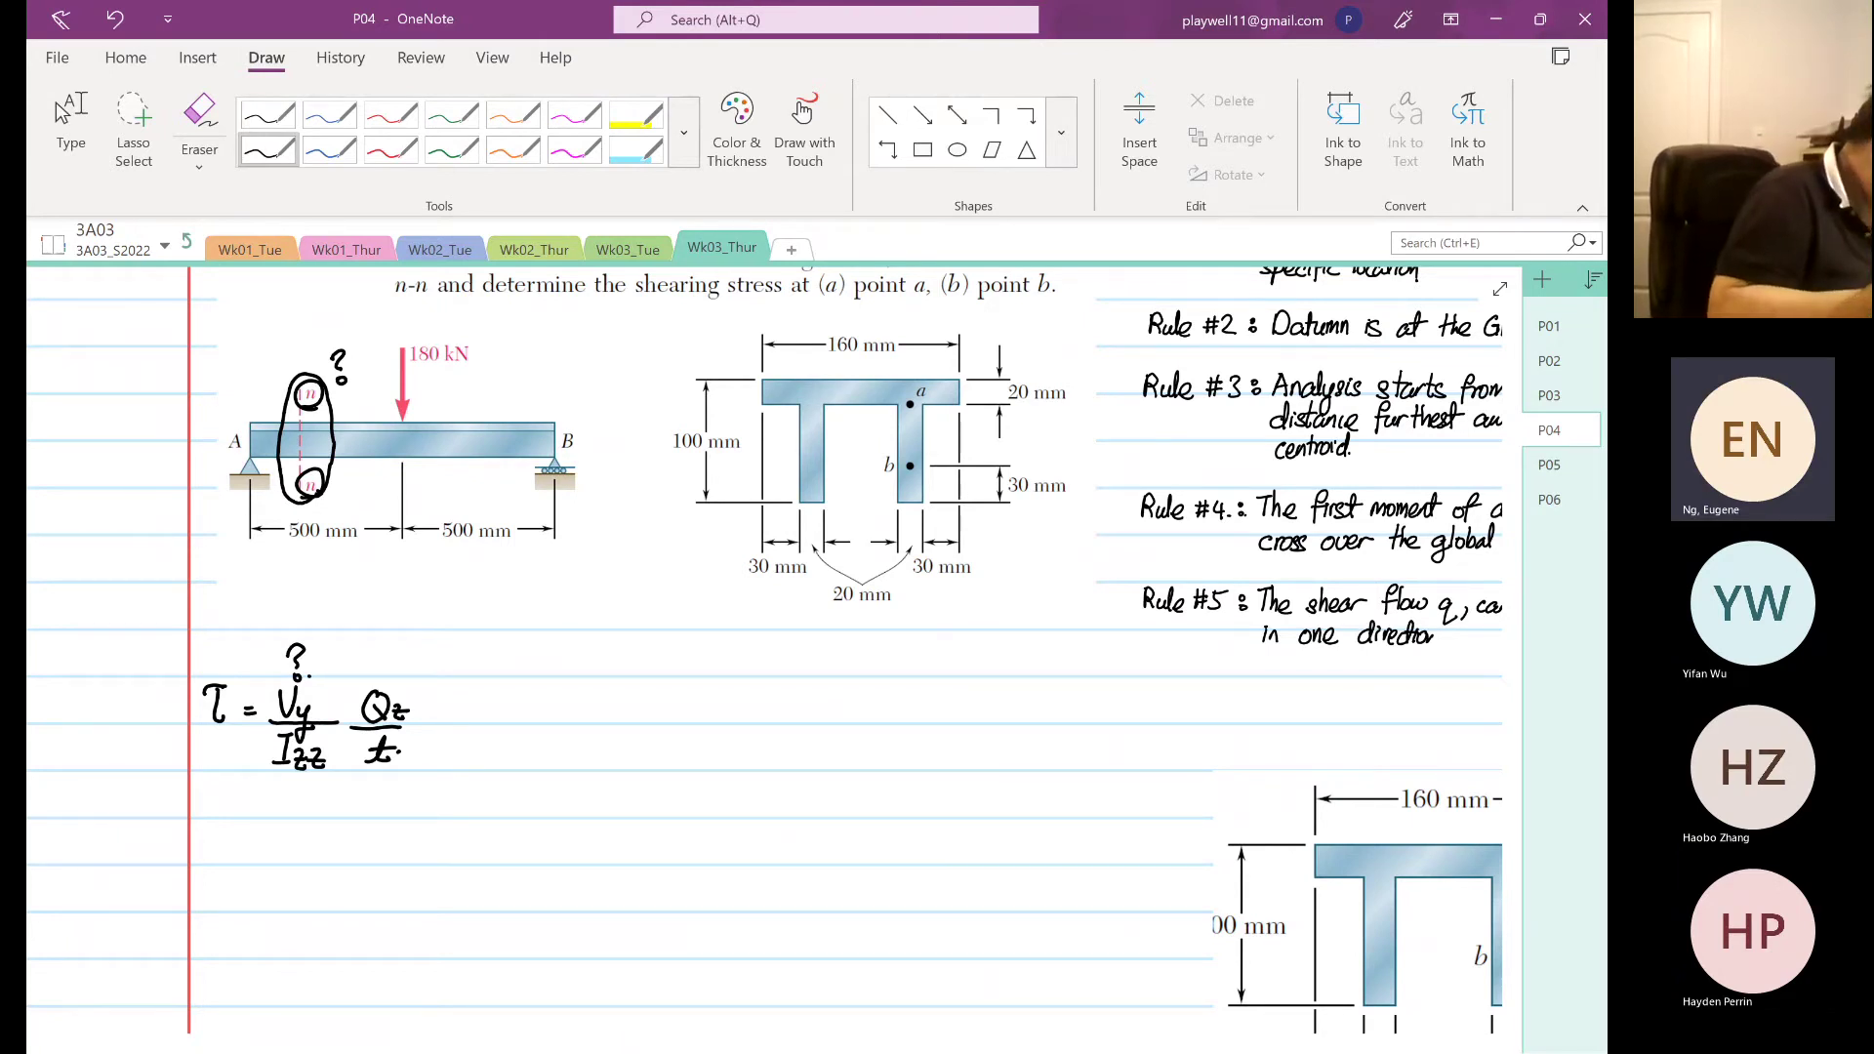
# - Sketch coordinate axes labelled x, y, Rz by the beam and z, y, Rx by the cross-section
pyautogui.scroll(1, 769, 819)
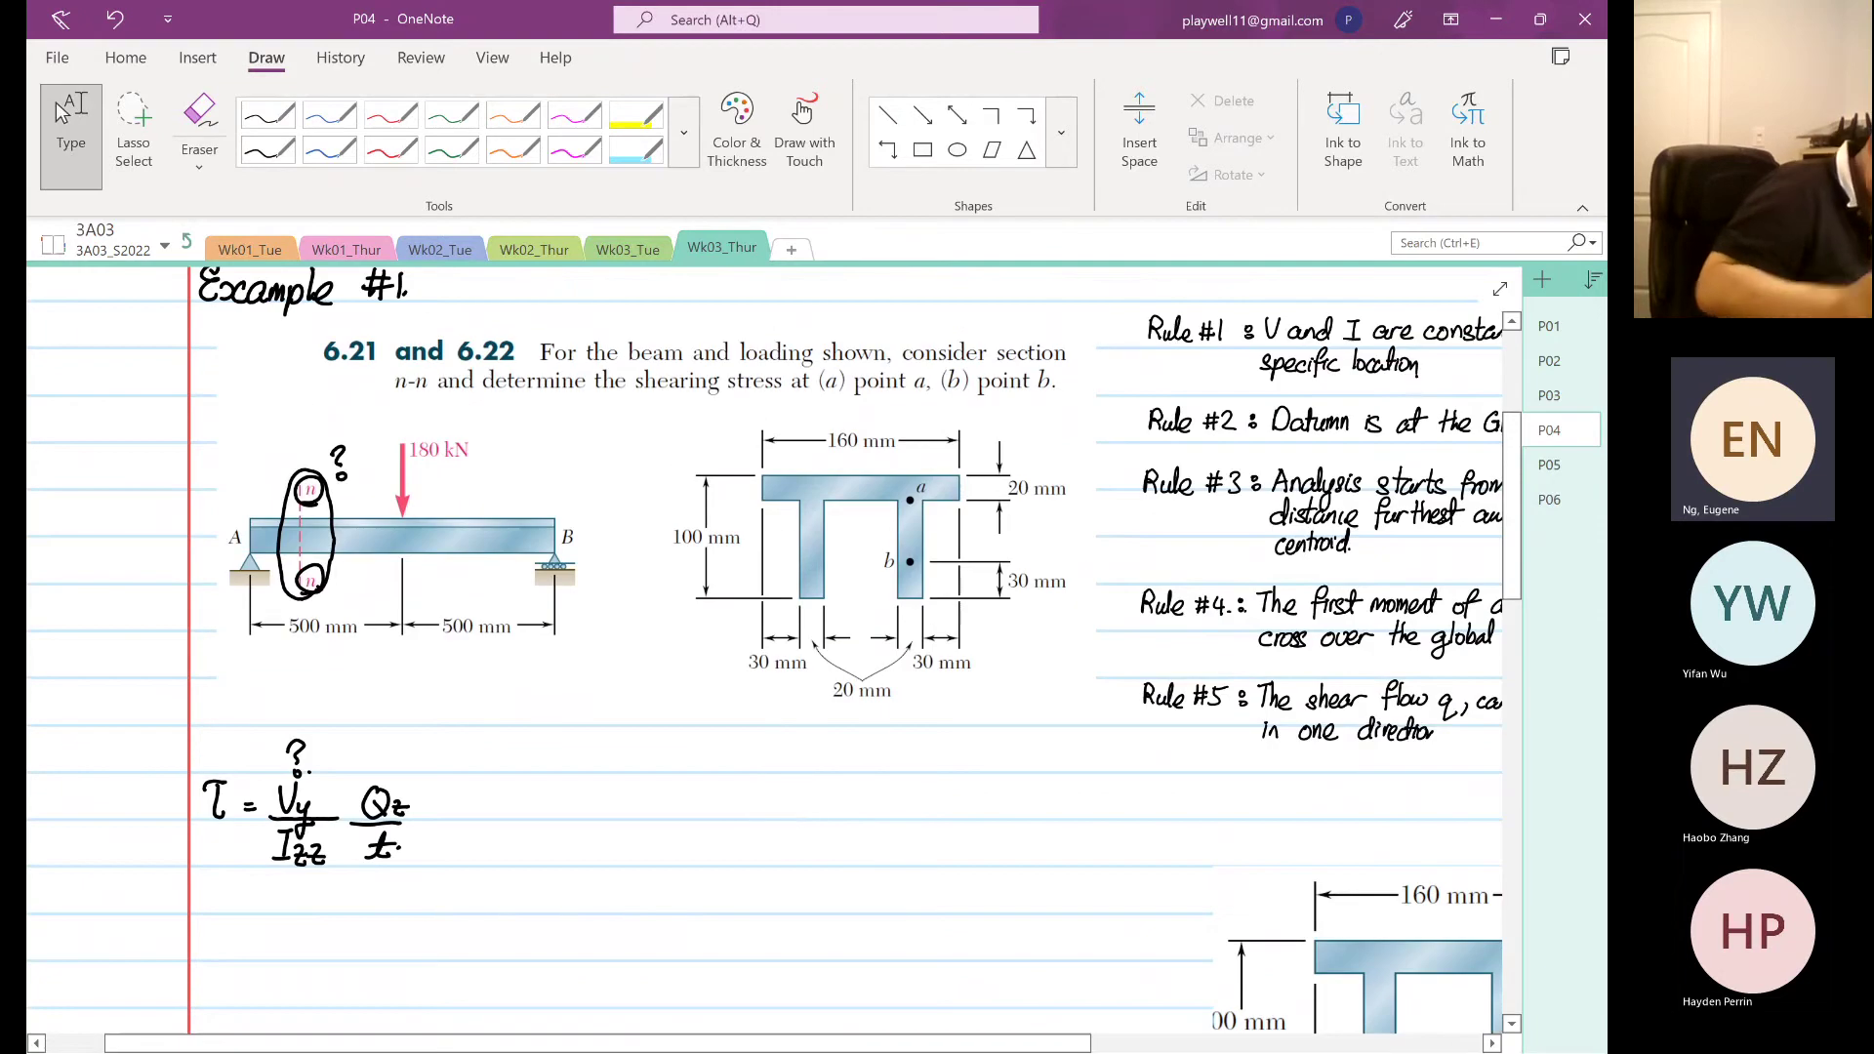
pyautogui.click(267, 149)
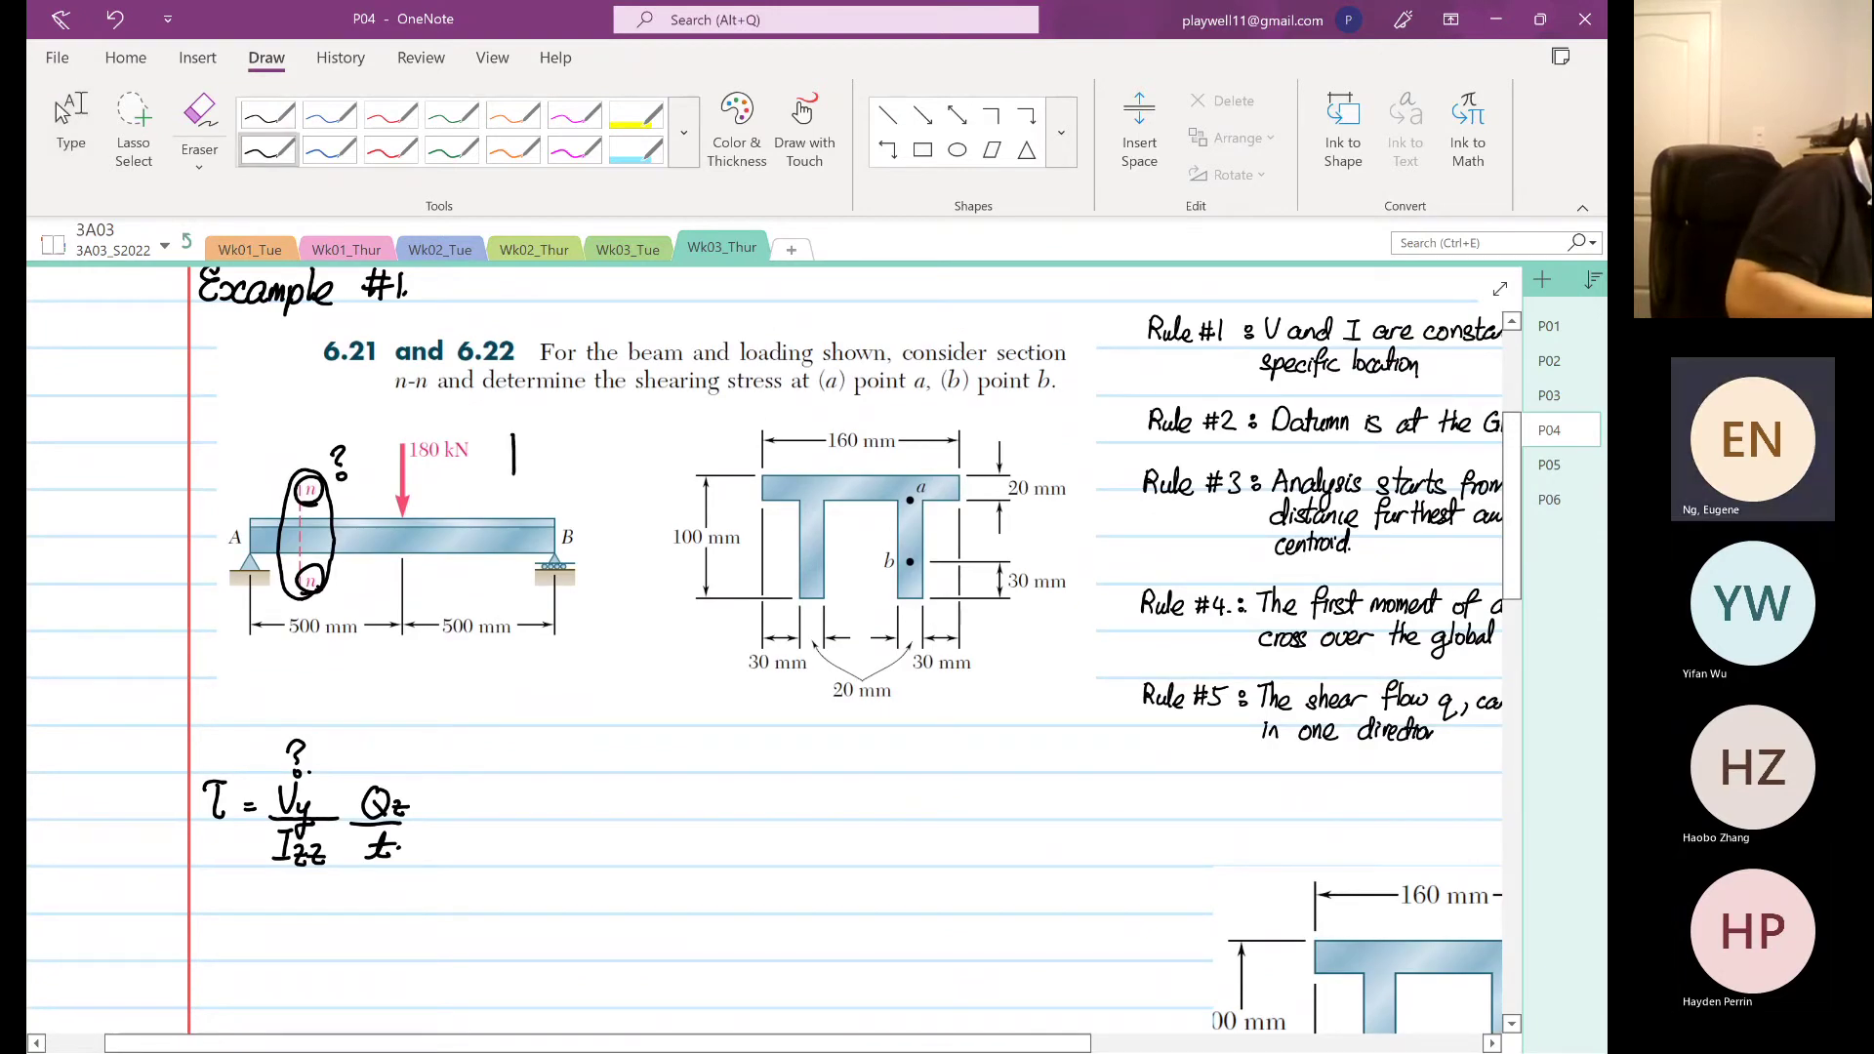
pyautogui.moveTo(554, 482); pyautogui.dragTo(564, 483)
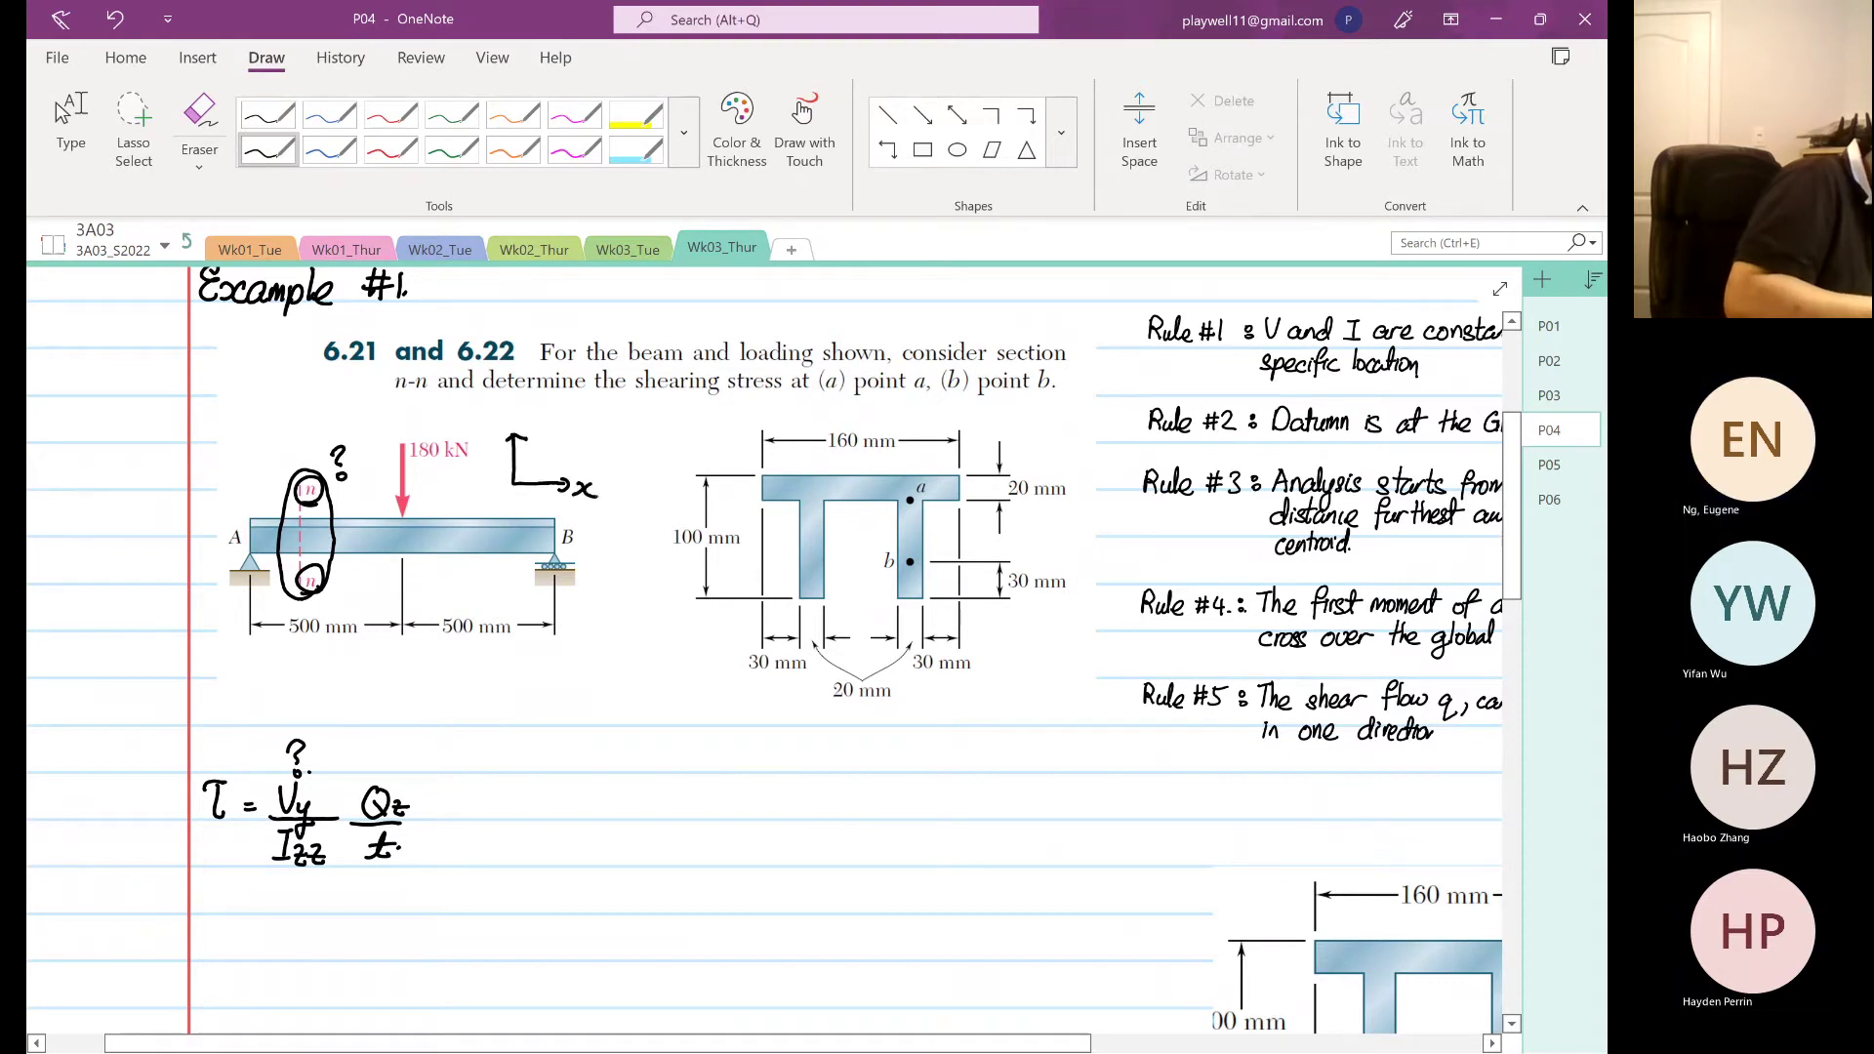
pyautogui.moveTo(490, 423)
pyautogui.mouseDown()
pyautogui.moveTo(484, 443)
pyautogui.moveTo(527, 478)
pyautogui.moveTo(573, 463)
pyautogui.mouseUp()
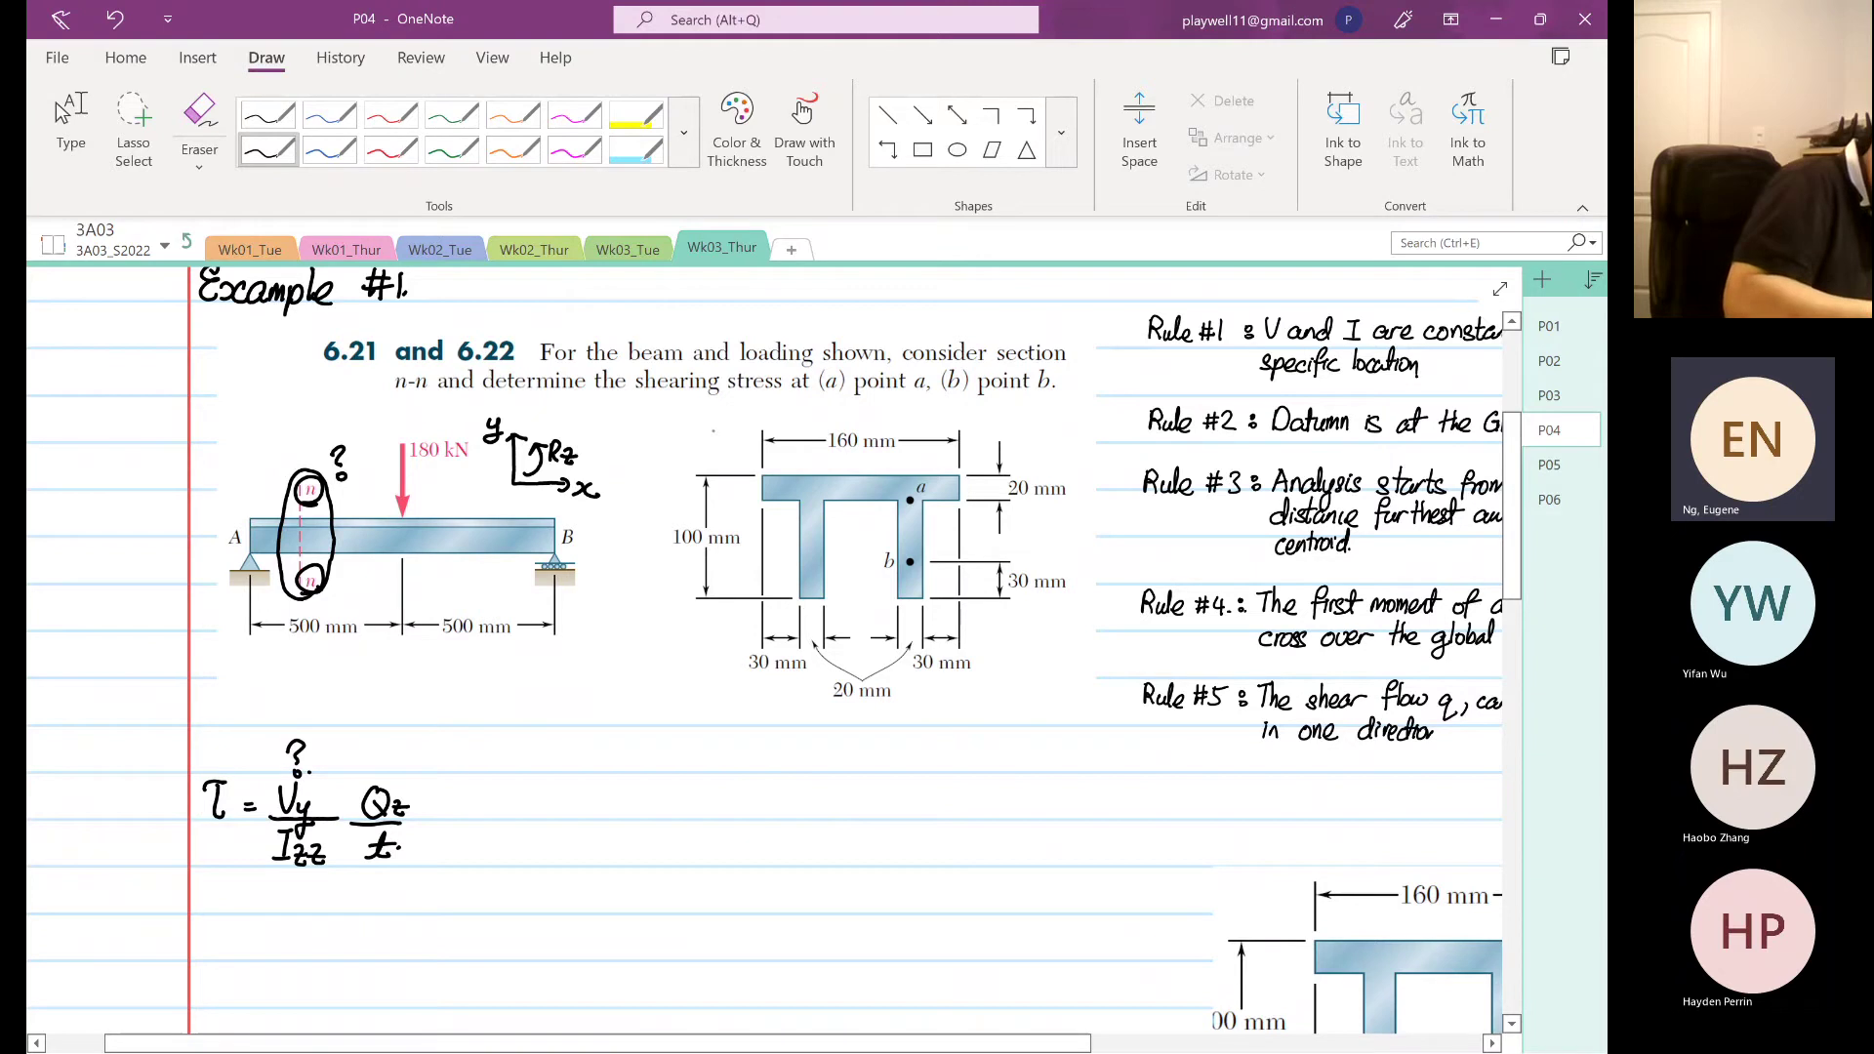
pyautogui.moveTo(718, 422)
pyautogui.mouseDown()
pyautogui.moveTo(718, 457)
pyautogui.moveTo(731, 435)
pyautogui.moveTo(673, 488)
pyautogui.moveTo(694, 442)
pyautogui.moveTo(663, 423)
pyautogui.mouseUp()
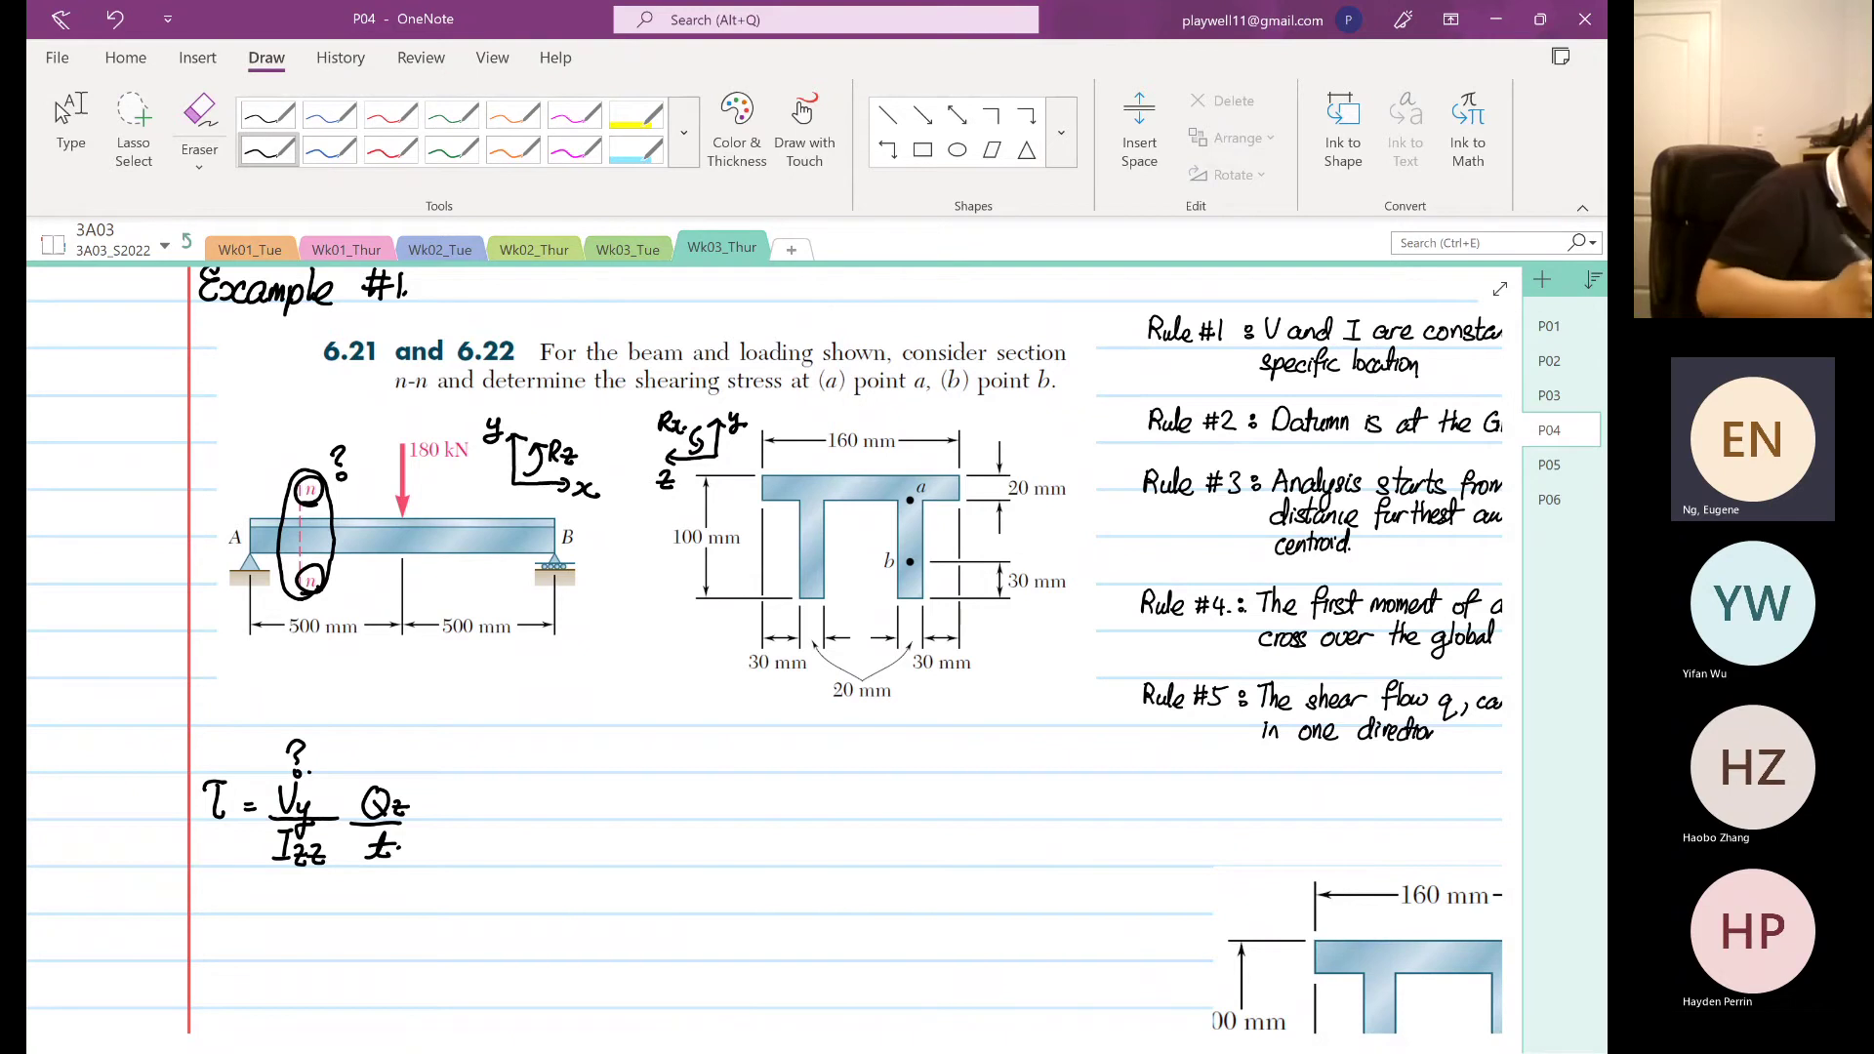
# - Handwrite "Draw FBD" beside the shear stress equation as the first solution step
pyautogui.scroll(-1, 822, 792)
pyautogui.scroll(-1, 822, 793)
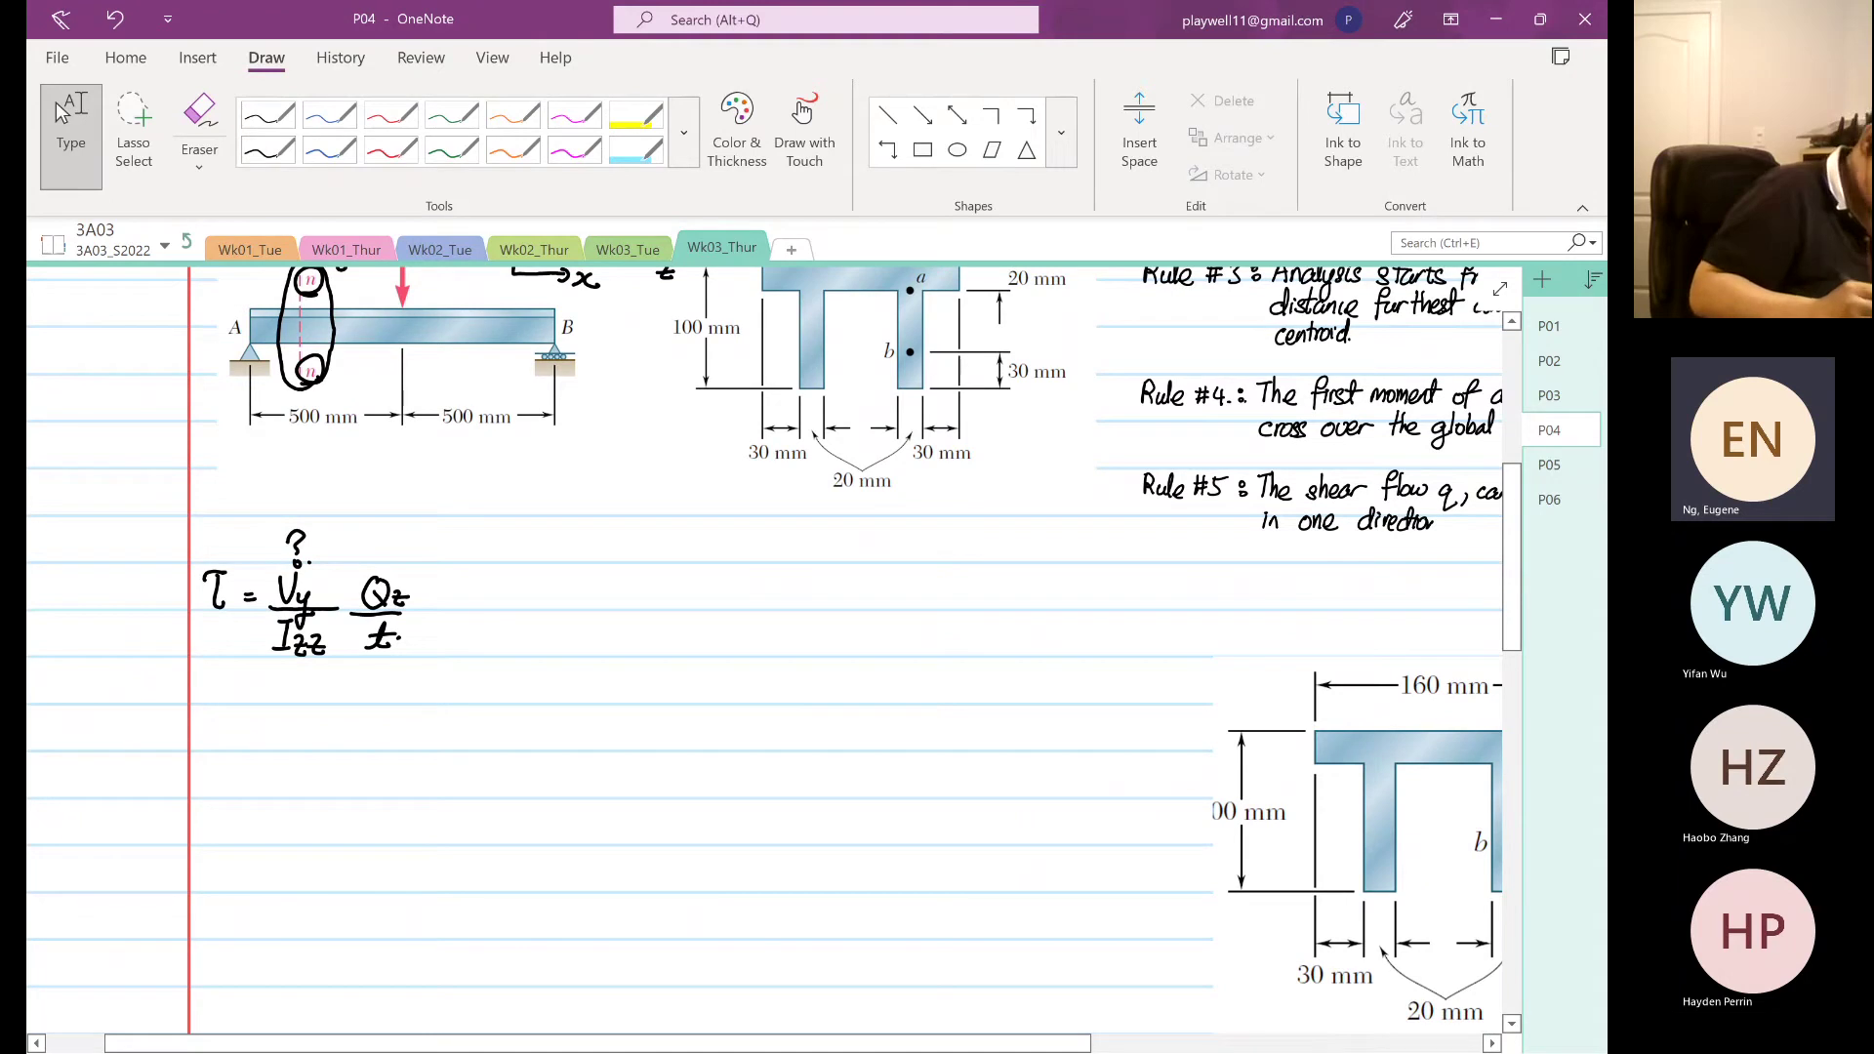
pyautogui.click(266, 149)
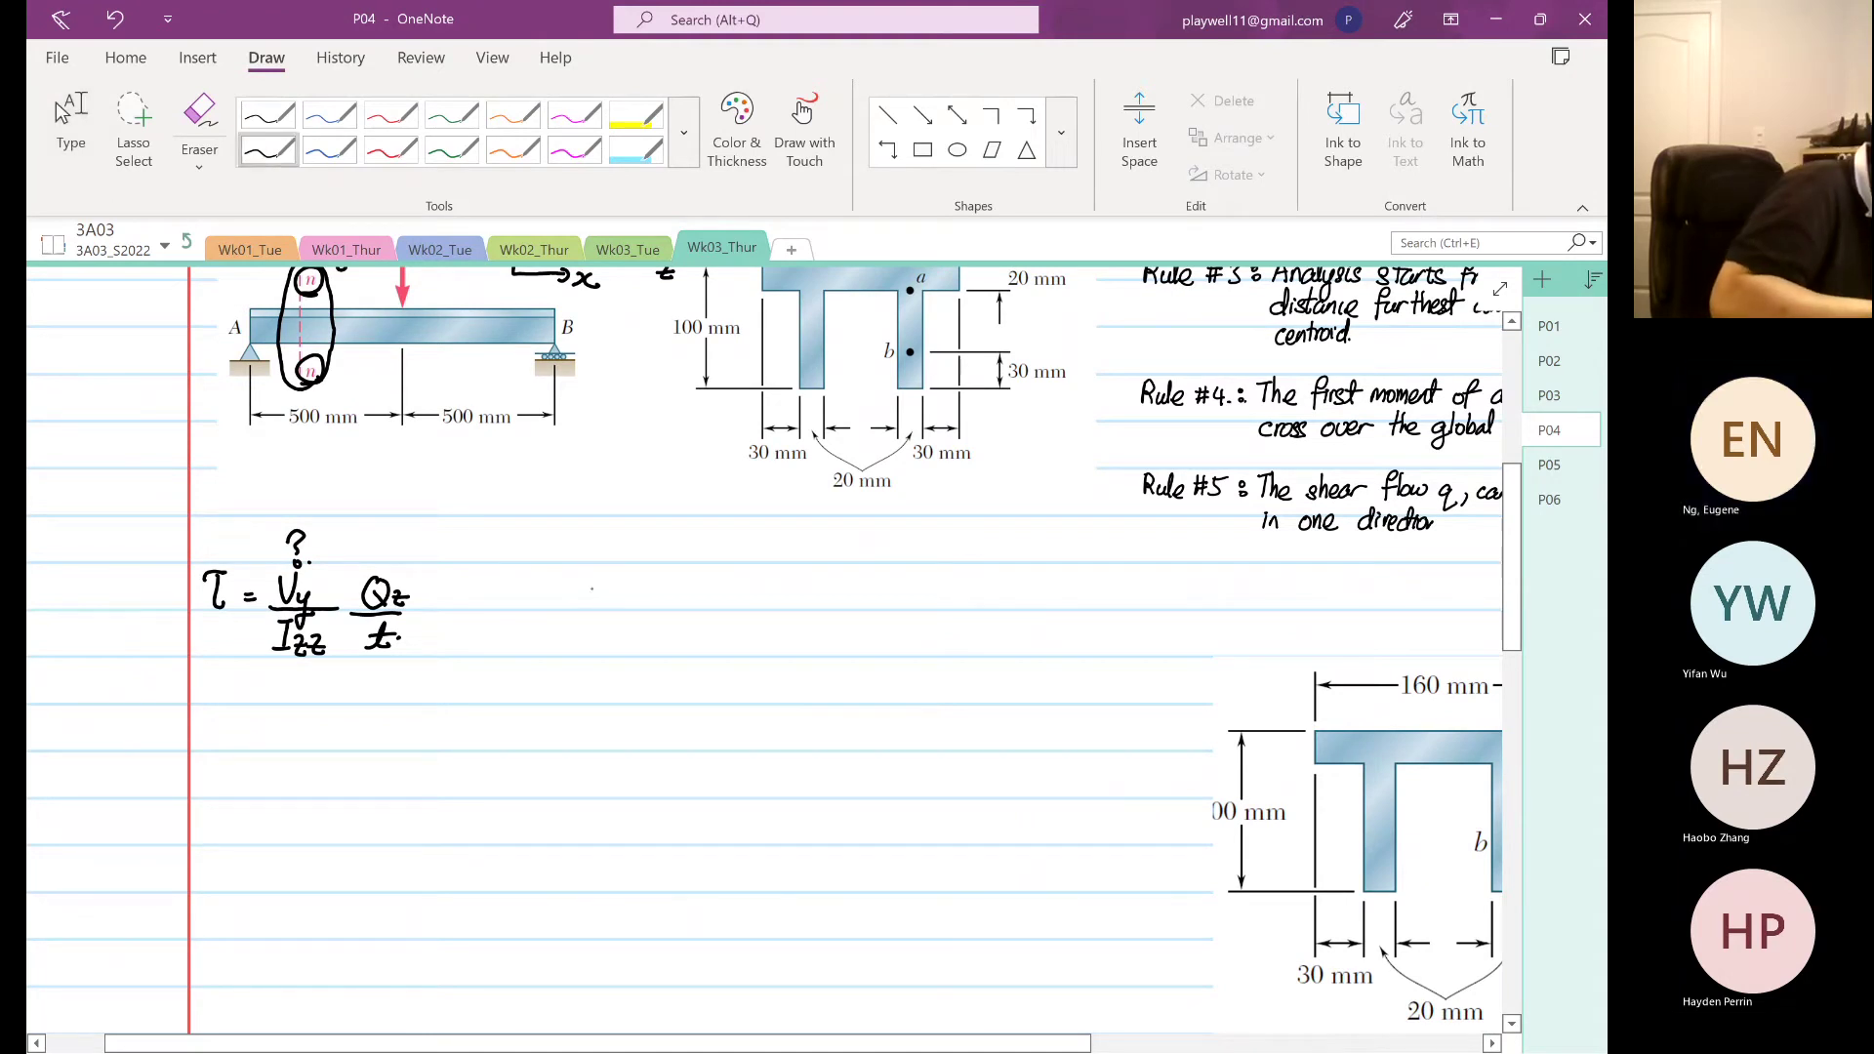
pyautogui.moveTo(597, 576)
pyautogui.mouseDown()
pyautogui.moveTo(598, 606)
pyautogui.moveTo(665, 585)
pyautogui.mouseUp()
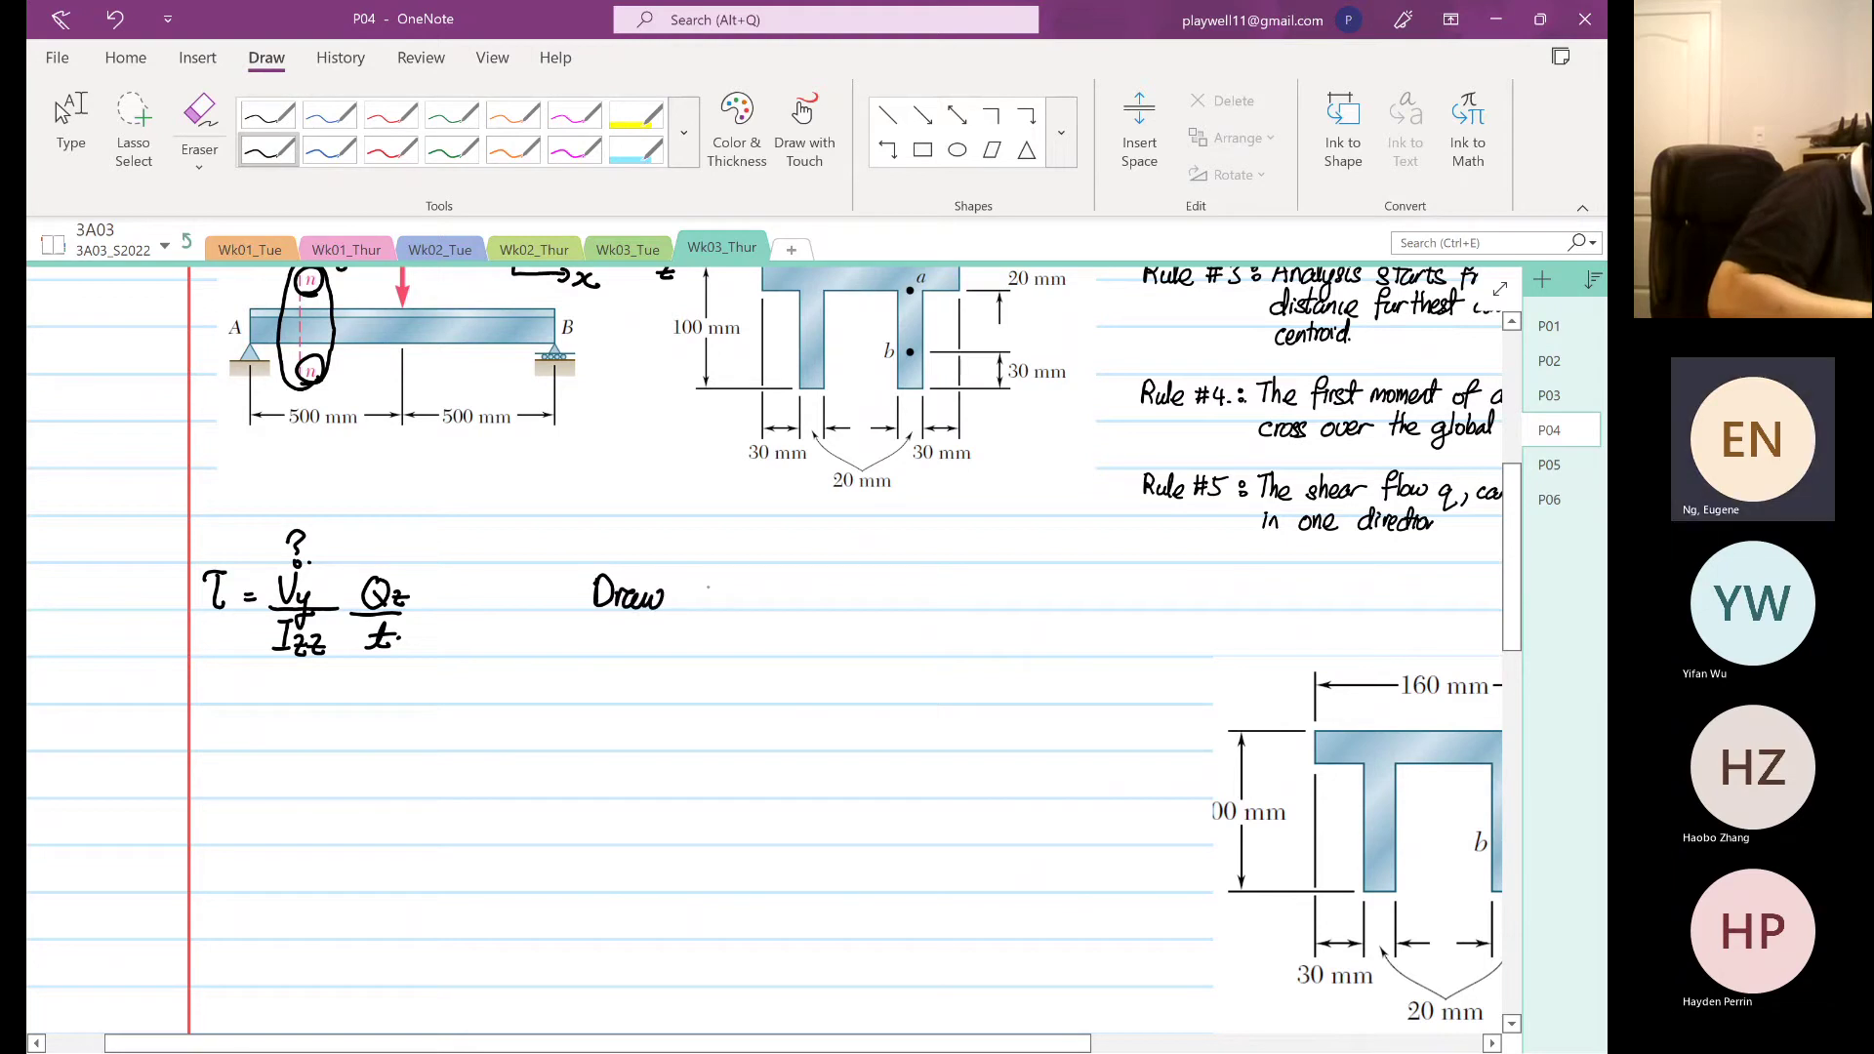
pyautogui.moveTo(724, 579)
pyautogui.mouseDown()
pyautogui.moveTo(723, 607)
pyautogui.moveTo(745, 606)
pyautogui.mouseUp()
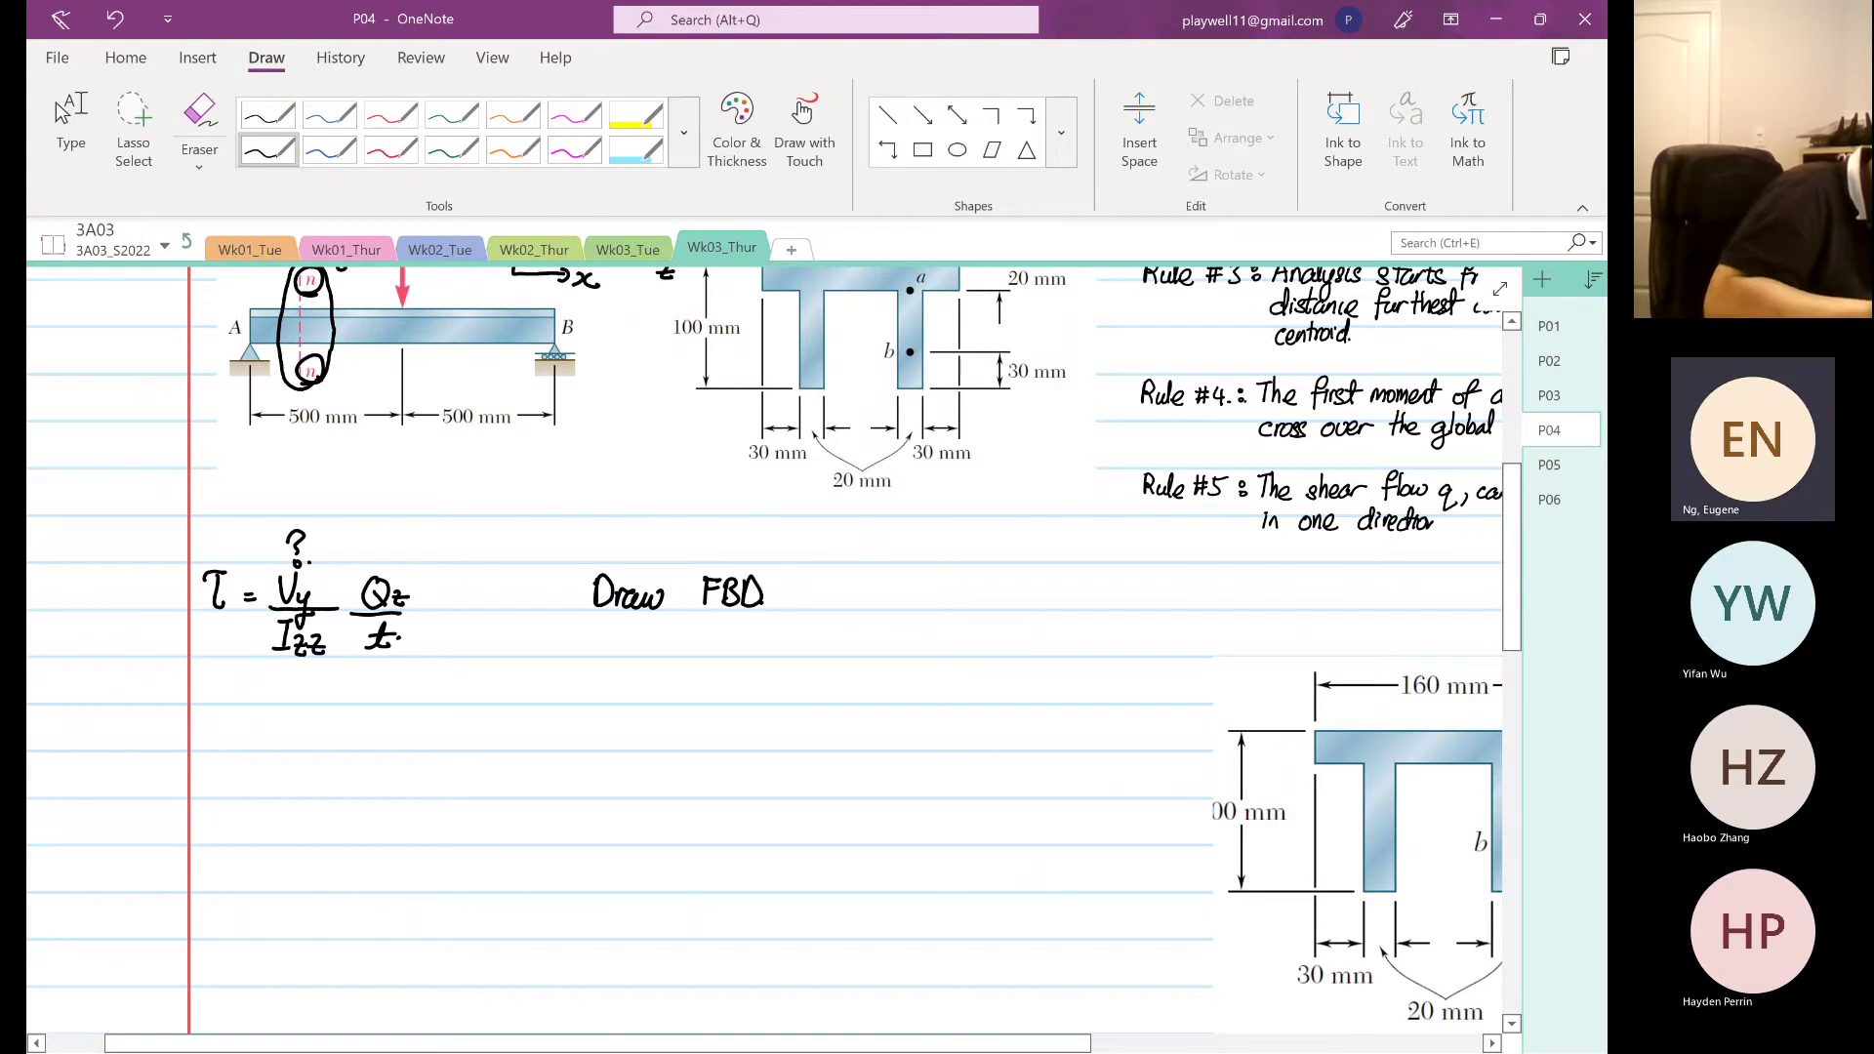
pyautogui.moveTo(602, 629)
pyautogui.mouseDown()
pyautogui.moveTo(600, 656)
pyautogui.moveTo(645, 656)
pyautogui.mouseUp()
pyautogui.moveTo(653, 624)
pyautogui.mouseDown()
pyautogui.moveTo(650, 656)
pyautogui.moveTo(670, 654)
pyautogui.mouseUp()
pyautogui.moveTo(670, 644); pyautogui.dragTo(714, 653)
pyautogui.moveTo(704, 638)
pyautogui.mouseDown()
pyautogui.moveTo(726, 636)
pyautogui.moveTo(723, 654)
pyautogui.mouseUp()
pyautogui.moveTo(725, 642)
pyautogui.mouseDown()
pyautogui.moveTo(780, 647)
pyautogui.moveTo(610, 642)
pyautogui.mouseUp()
# - Handwrite "Reactions A & B" under "Draw FBD" in black ink, with the letters A and B circled
pyautogui.click(267, 149)
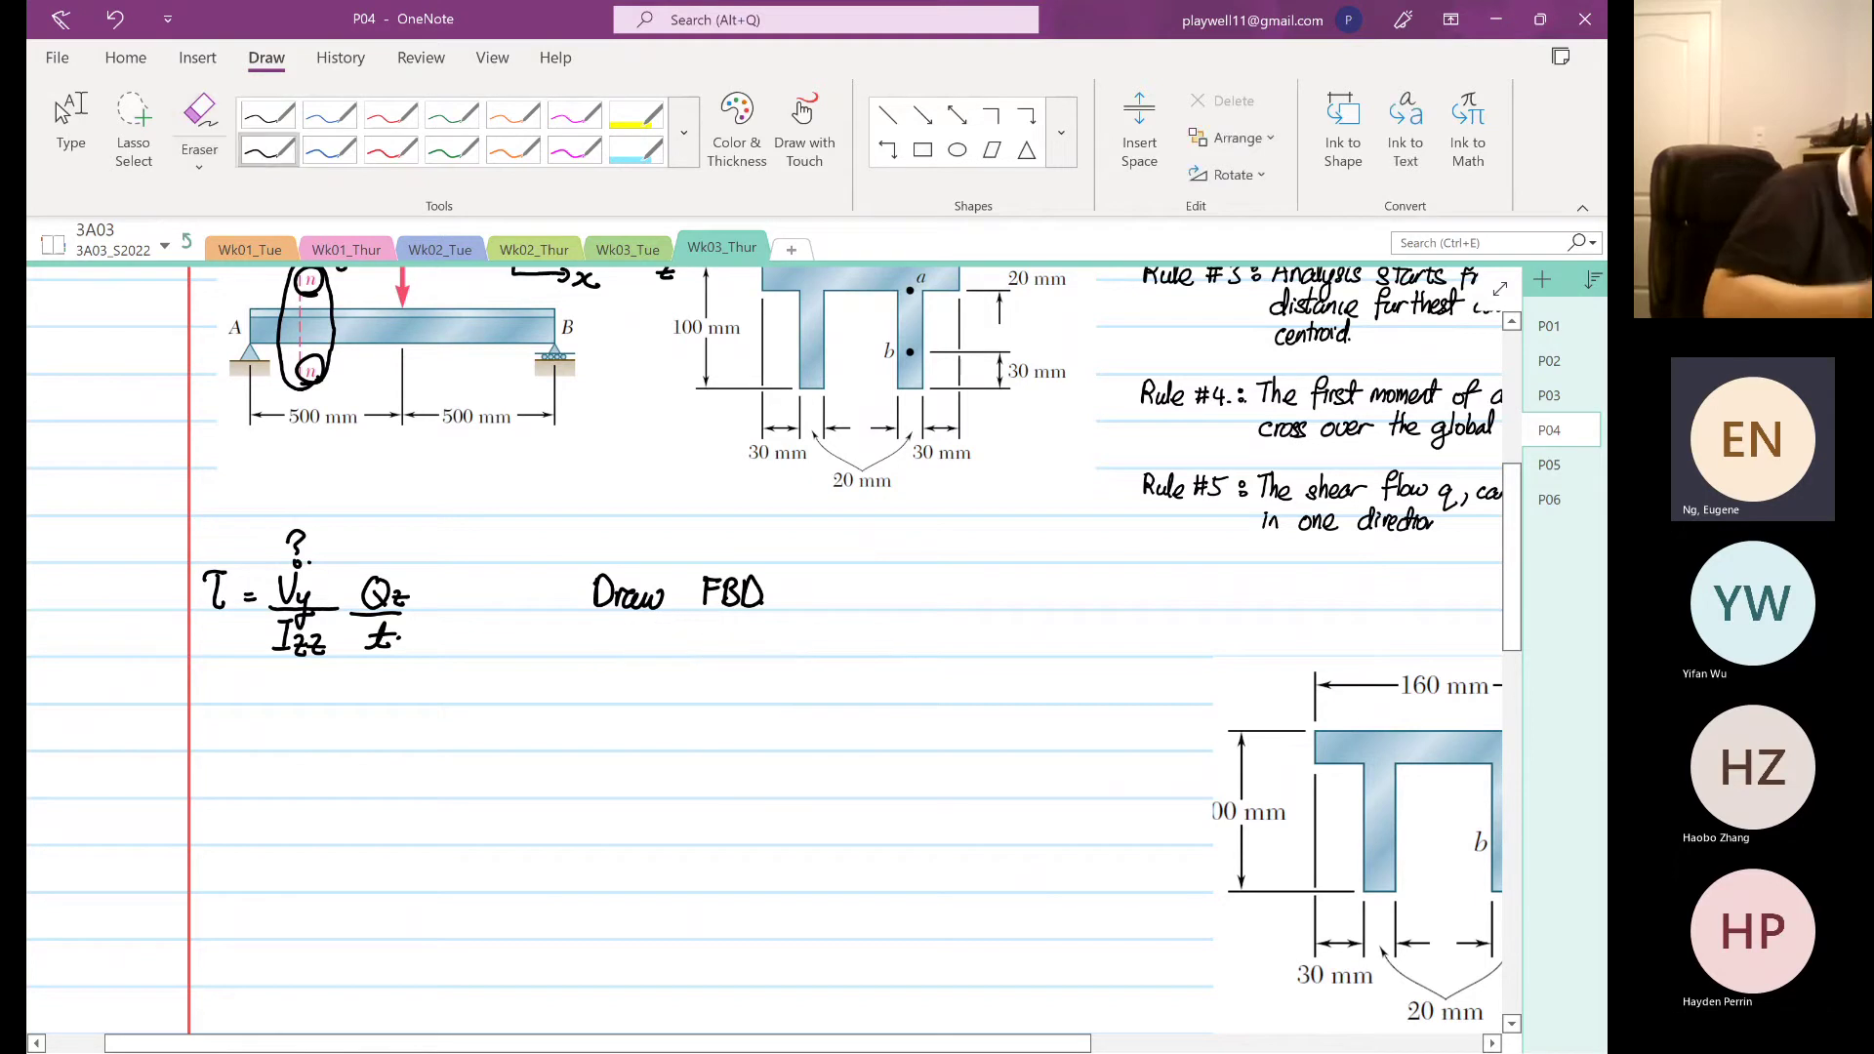
pyautogui.moveTo(599, 623)
pyautogui.mouseDown()
pyautogui.moveTo(601, 653)
pyautogui.moveTo(641, 654)
pyautogui.mouseUp()
pyautogui.moveTo(648, 637); pyautogui.dragTo(667, 660)
pyautogui.moveTo(676, 625)
pyautogui.mouseDown()
pyautogui.moveTo(678, 659)
pyautogui.moveTo(695, 657)
pyautogui.mouseUp()
pyautogui.moveTo(703, 644)
pyautogui.mouseDown()
pyautogui.moveTo(756, 655)
pyautogui.moveTo(781, 627)
pyautogui.moveTo(854, 653)
pyautogui.mouseUp()
pyautogui.click(763, 639)
pyautogui.moveTo(855, 626)
pyautogui.mouseDown()
pyautogui.moveTo(857, 648)
pyautogui.moveTo(845, 624)
pyautogui.mouseUp()
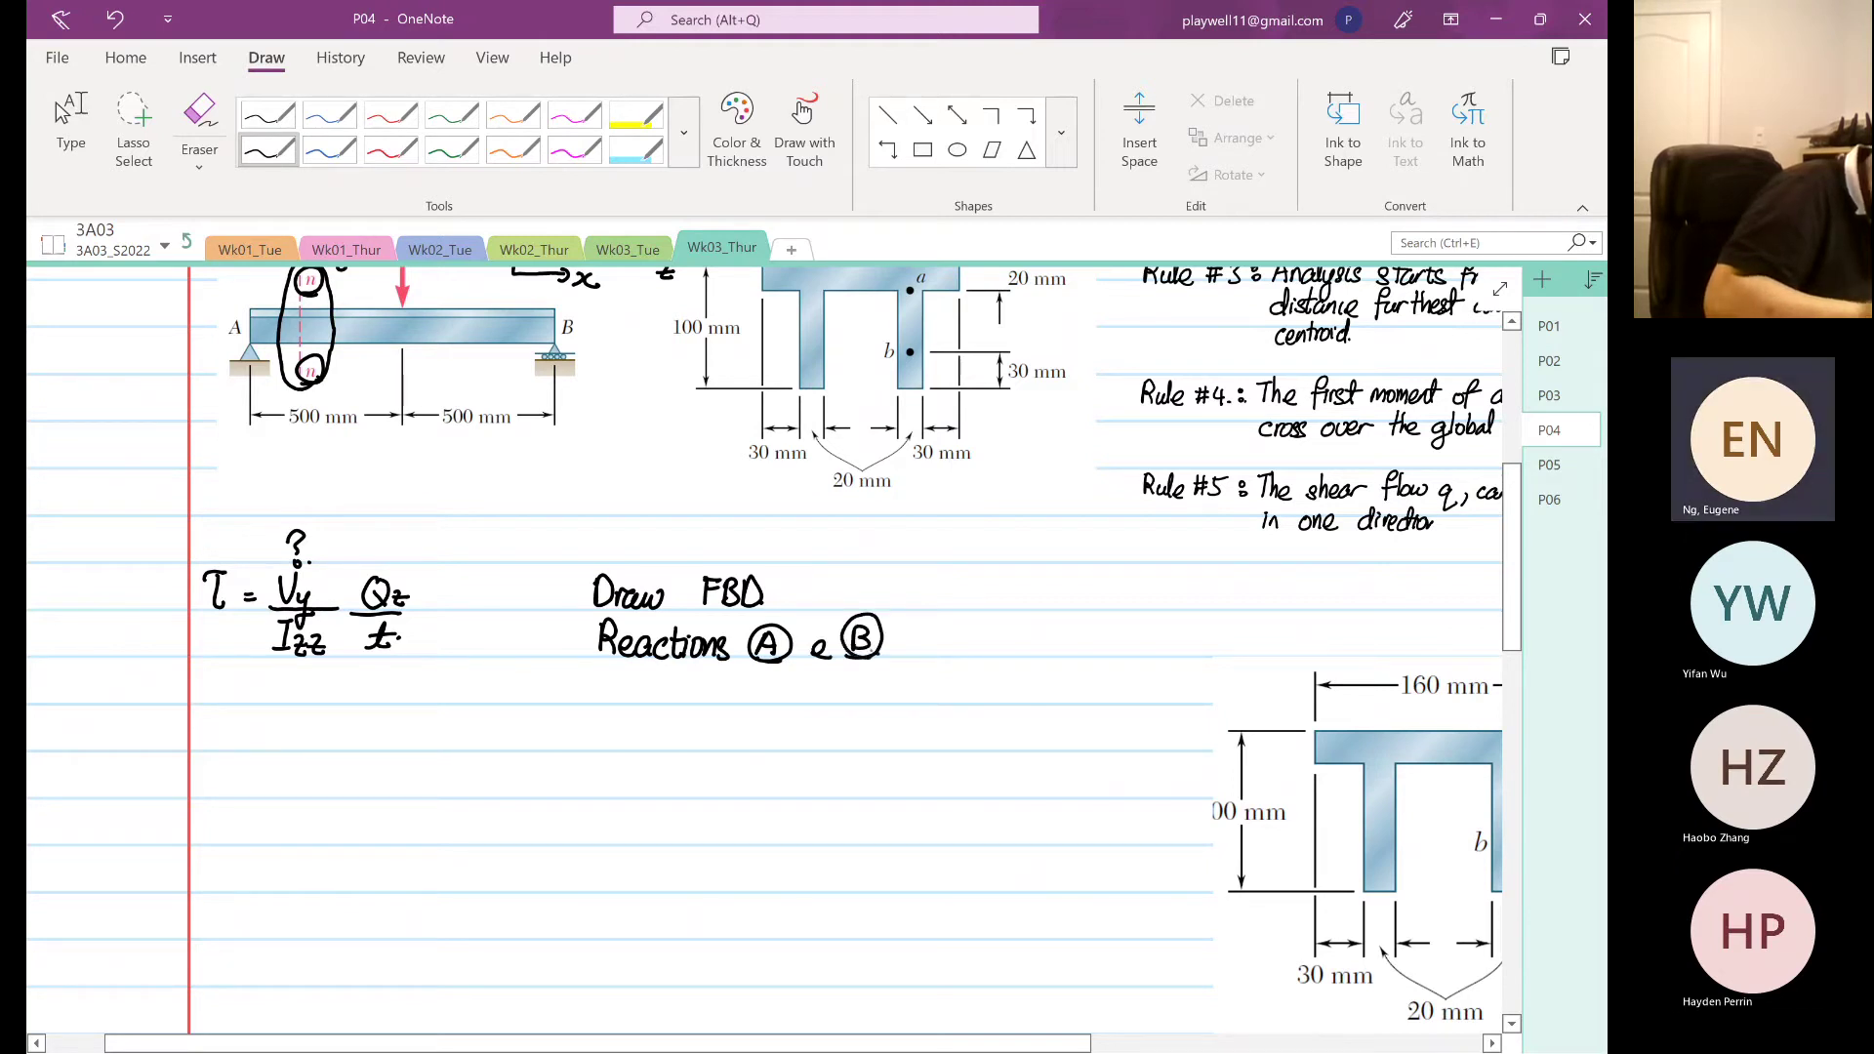
# - Handwrite "Sketch the shear force diagram." under the reactions line
pyautogui.moveTo(617, 669)
pyautogui.mouseDown()
pyautogui.moveTo(599, 699)
pyautogui.moveTo(648, 702)
pyautogui.mouseUp()
pyautogui.moveTo(644, 695); pyautogui.dragTo(658, 704)
pyautogui.moveTo(651, 685); pyautogui.dragTo(678, 704)
pyautogui.moveTo(688, 672)
pyautogui.mouseDown()
pyautogui.moveTo(693, 705)
pyautogui.moveTo(745, 702)
pyautogui.mouseUp()
pyautogui.moveTo(749, 693); pyautogui.dragTo(822, 702)
pyautogui.moveTo(825, 695); pyautogui.dragTo(851, 703)
pyautogui.moveTo(855, 702)
pyautogui.mouseDown()
pyautogui.moveTo(869, 687)
pyautogui.moveTo(891, 706)
pyautogui.mouseUp()
pyautogui.moveTo(893, 686); pyautogui.dragTo(913, 690)
pyautogui.moveTo(922, 701)
pyautogui.mouseDown()
pyautogui.moveTo(937, 683)
pyautogui.moveTo(939, 702)
pyautogui.mouseUp()
pyautogui.moveTo(944, 693)
pyautogui.mouseDown()
pyautogui.moveTo(1050, 698)
pyautogui.moveTo(1032, 723)
pyautogui.moveTo(1063, 695)
pyautogui.moveTo(1105, 700)
pyautogui.moveTo(1061, 686)
pyautogui.moveTo(1097, 701)
pyautogui.mouseUp()
pyautogui.click(1103, 696)
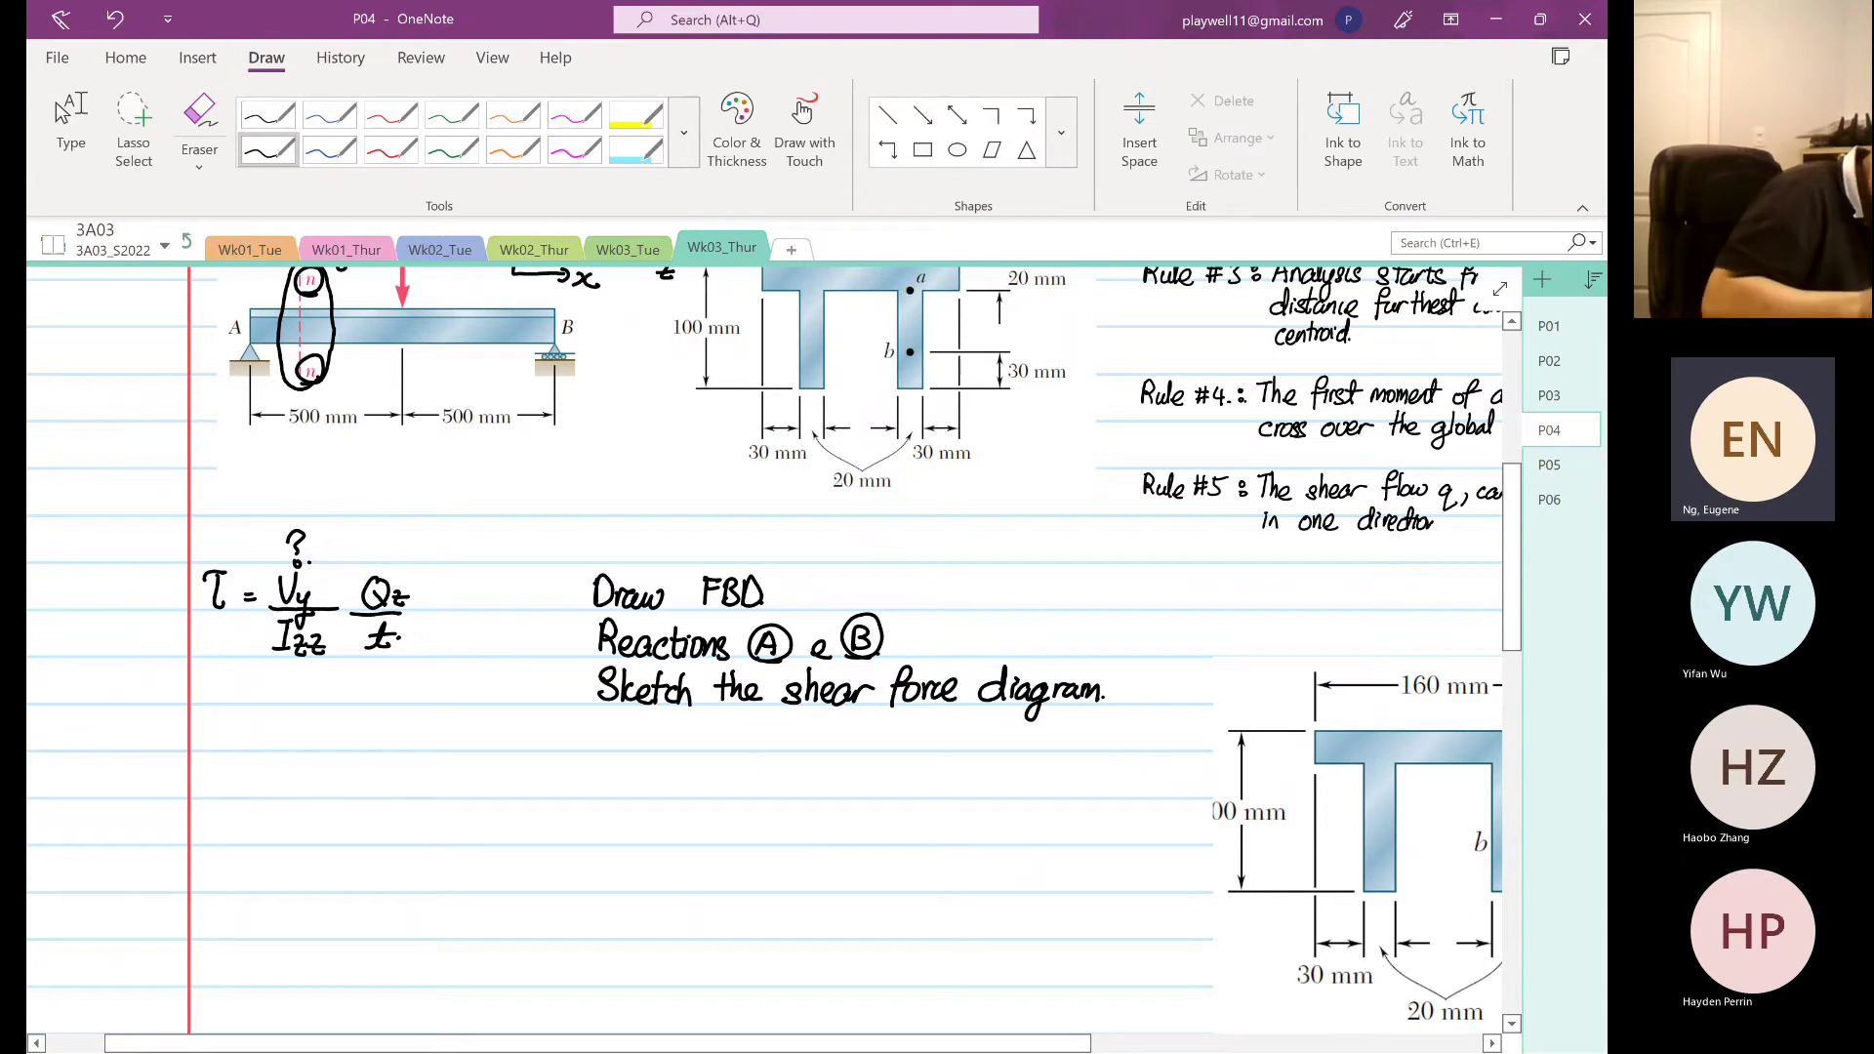
# - Handwrite "Determine the first moment of area at a & b." under the shear force diagram line, circling a and b
pyautogui.click(600, 713)
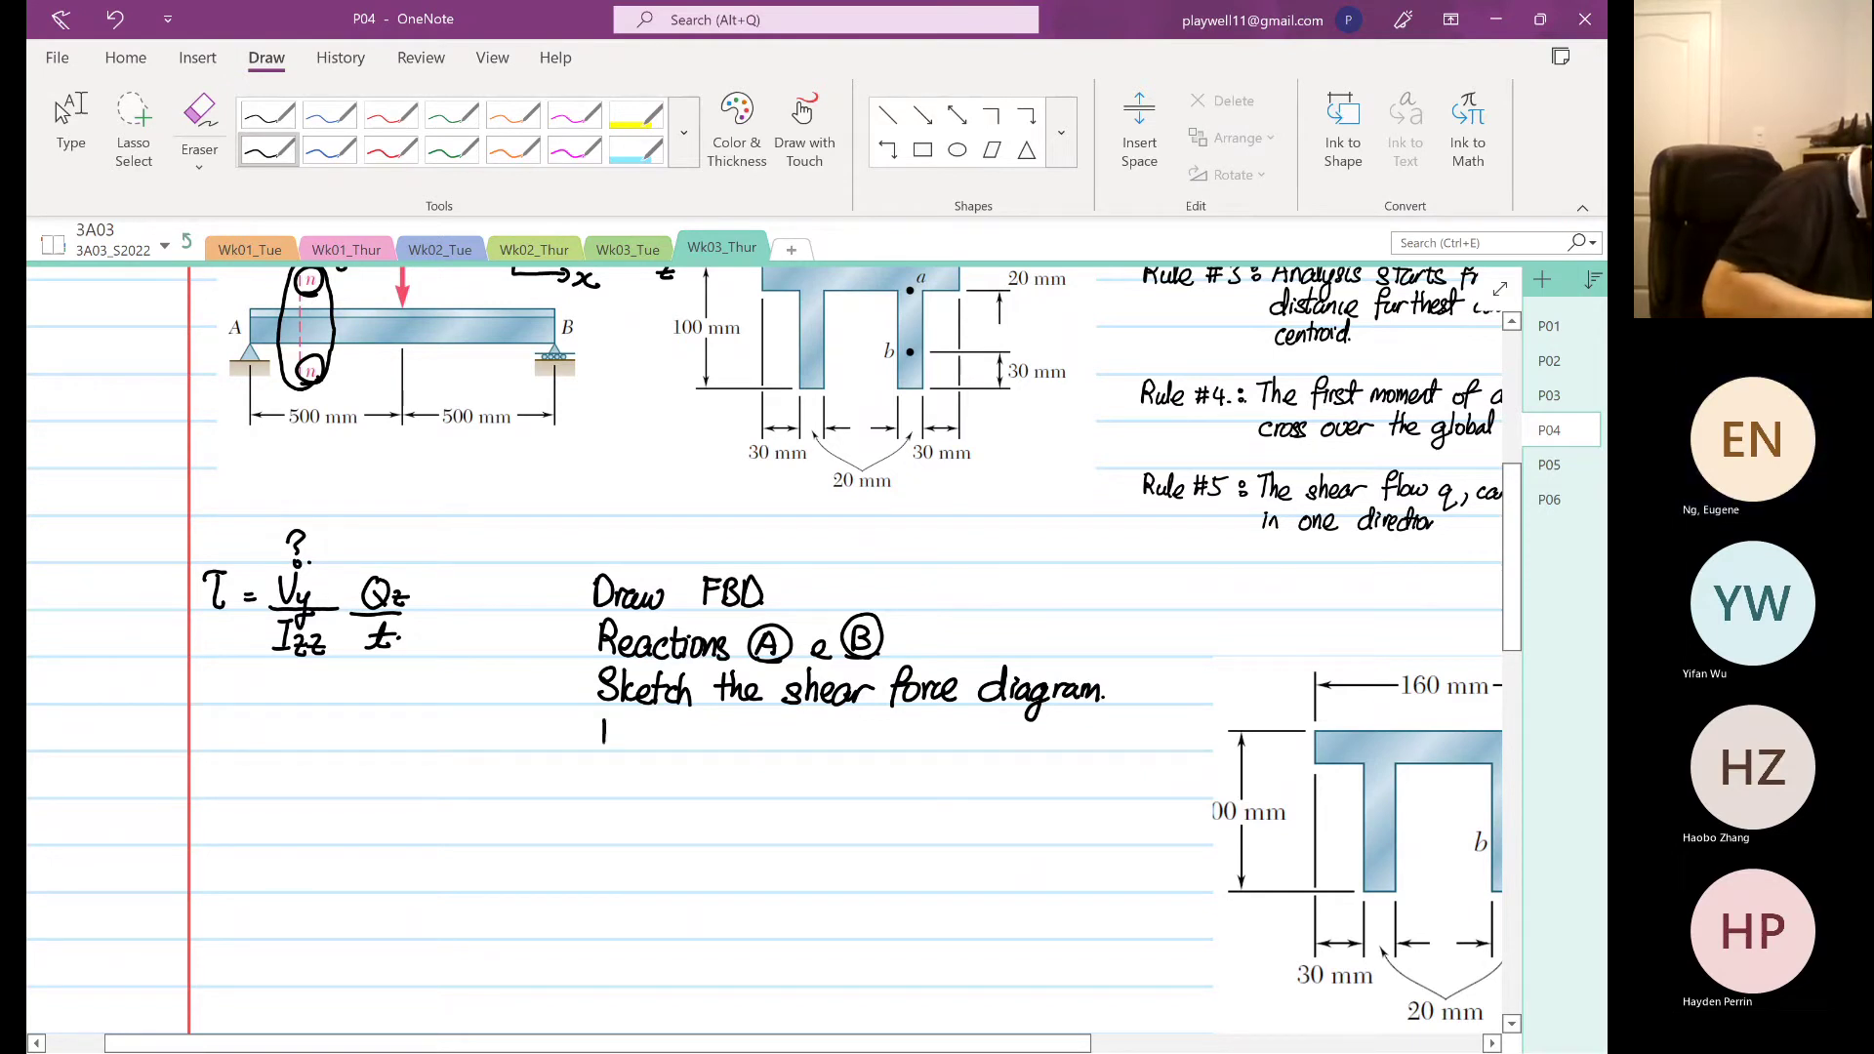
pyautogui.moveTo(605, 715)
pyautogui.mouseDown()
pyautogui.moveTo(606, 747)
pyautogui.moveTo(725, 746)
pyautogui.moveTo(689, 750)
pyautogui.mouseUp()
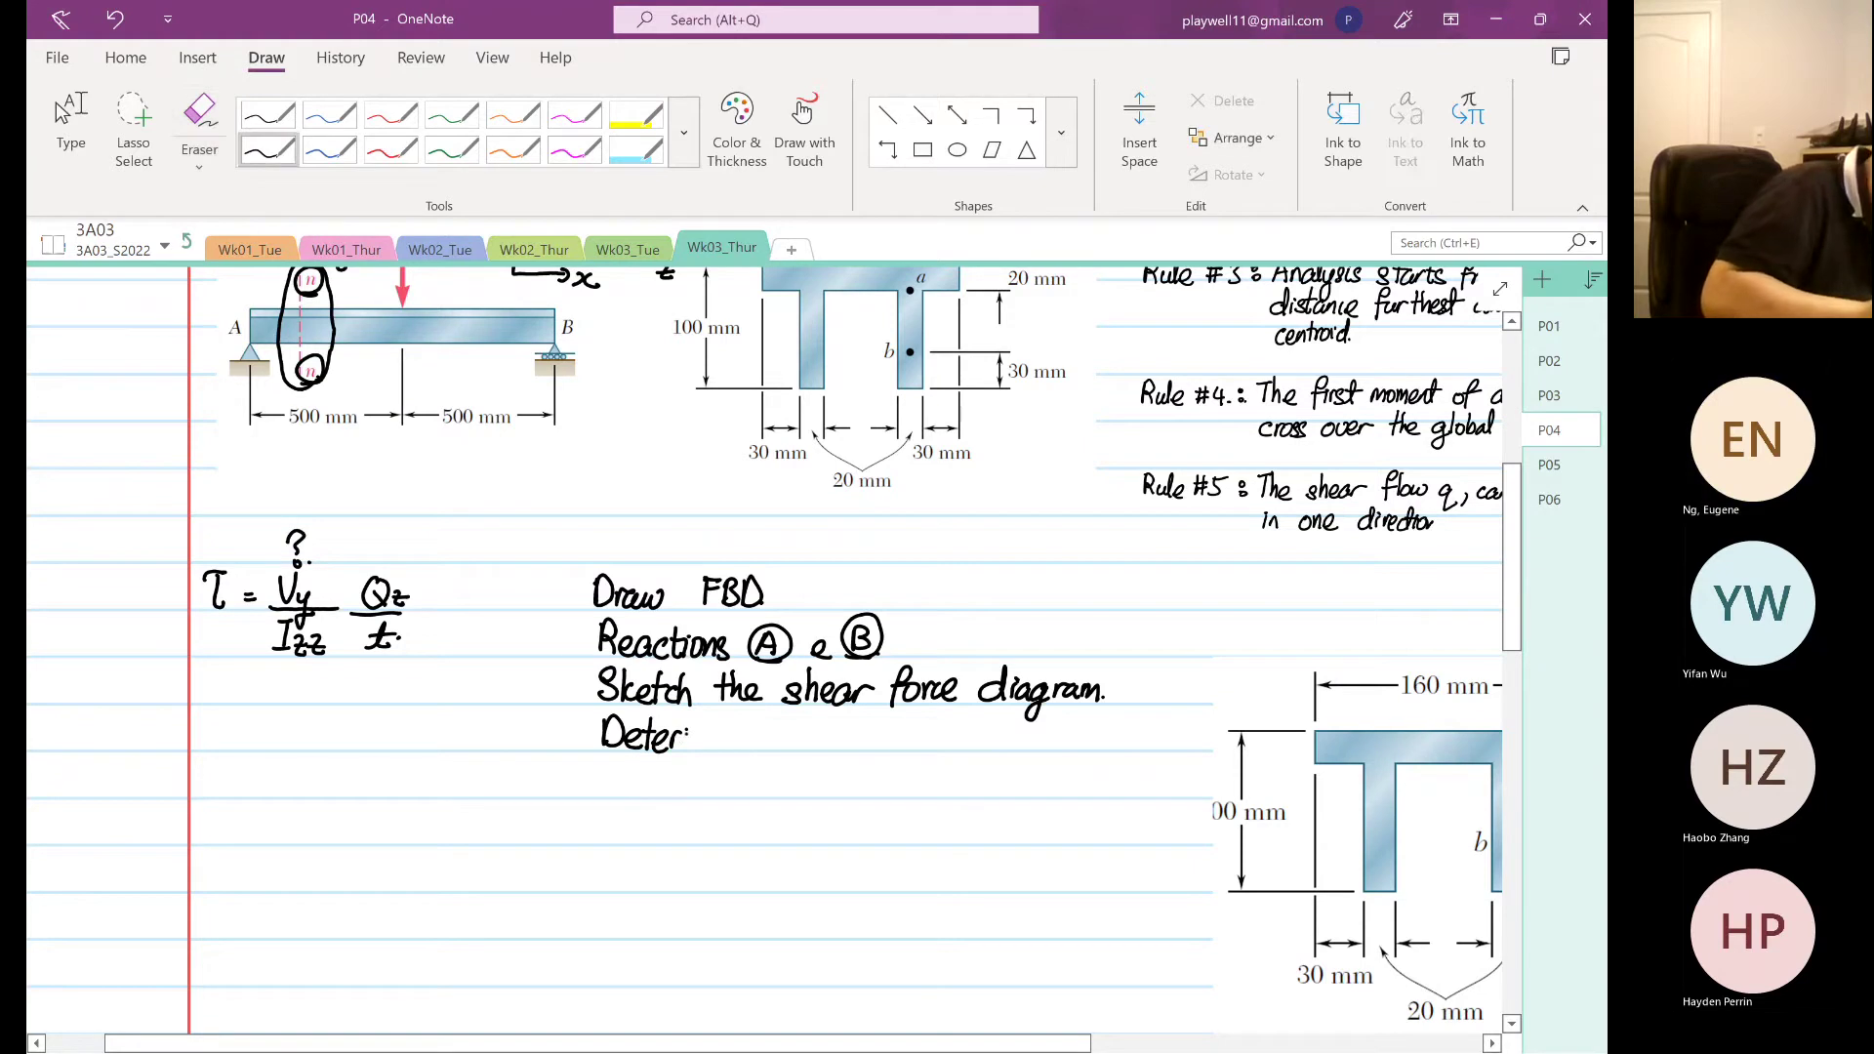
pyautogui.moveTo(713, 734); pyautogui.dragTo(715, 750)
pyautogui.moveTo(719, 749); pyautogui.dragTo(748, 747)
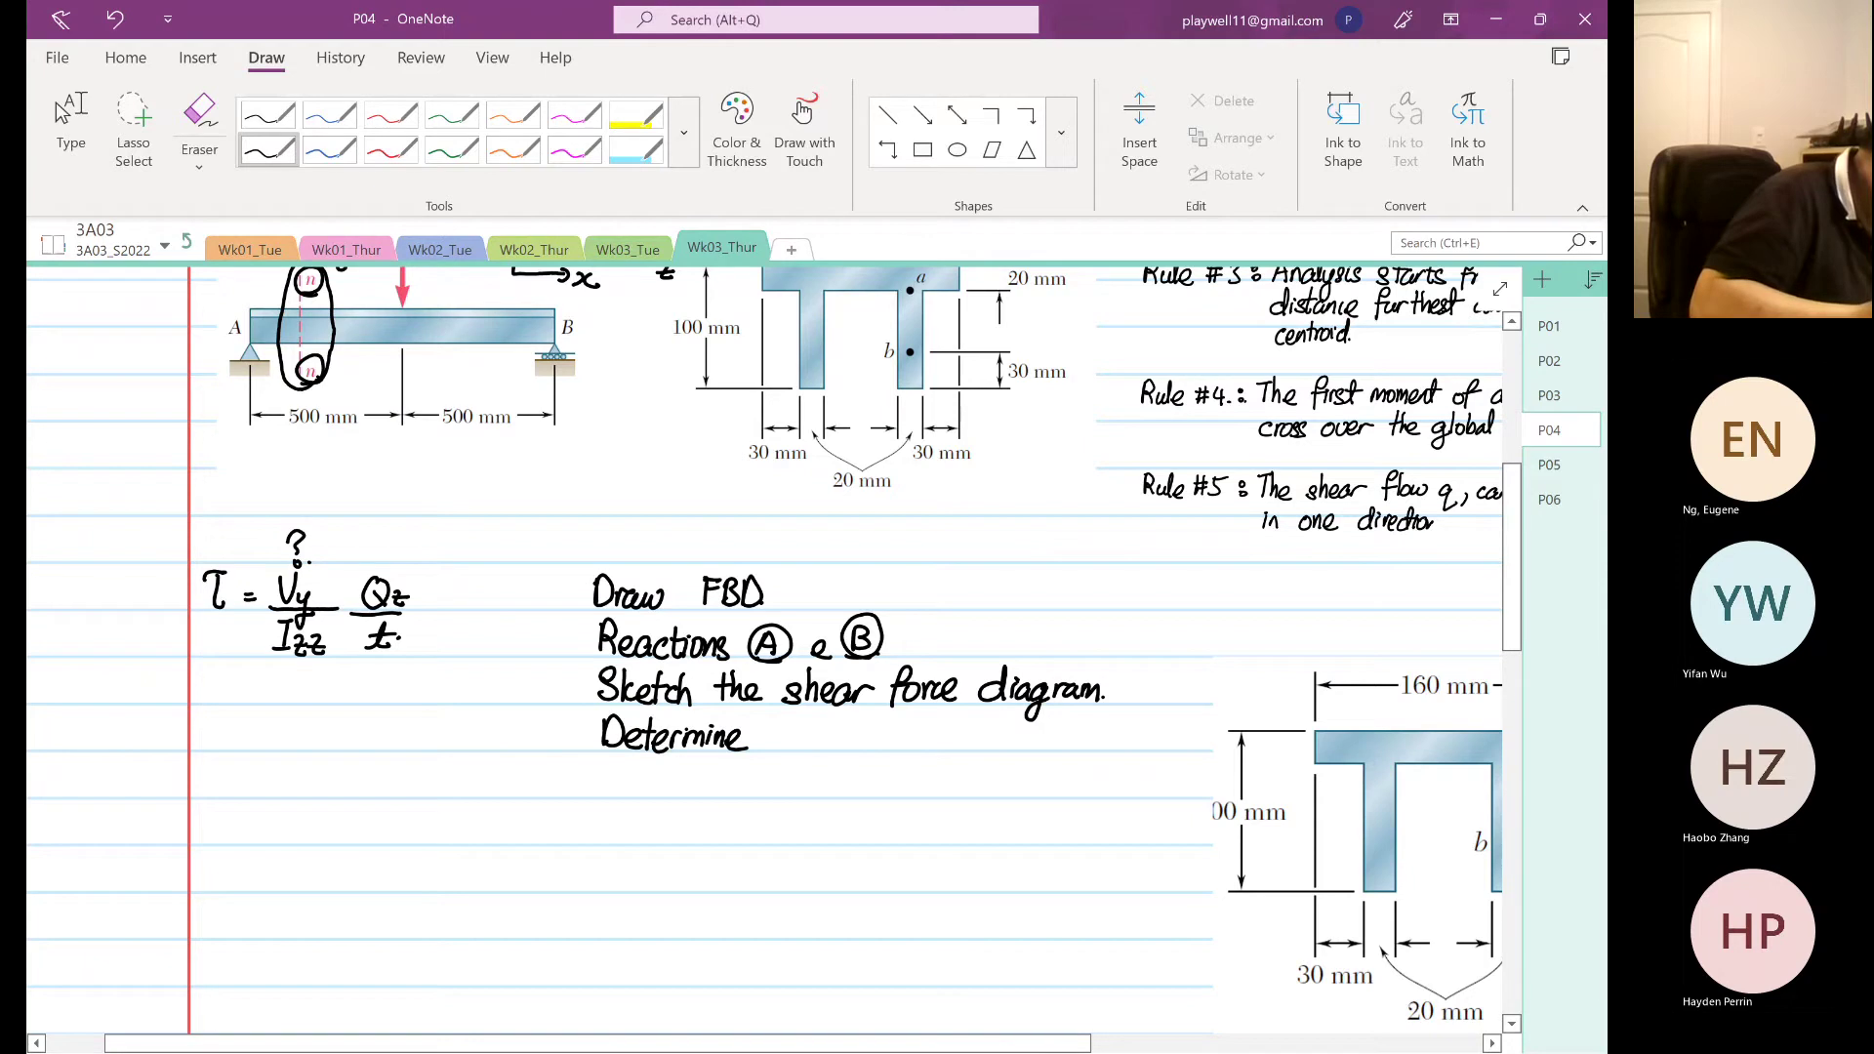
pyautogui.moveTo(786, 715)
pyautogui.mouseDown()
pyautogui.moveTo(814, 747)
pyautogui.moveTo(845, 727)
pyautogui.moveTo(842, 753)
pyautogui.mouseUp()
pyautogui.moveTo(856, 734); pyautogui.dragTo(875, 746)
pyautogui.moveTo(894, 712)
pyautogui.mouseDown()
pyautogui.moveTo(891, 747)
pyautogui.moveTo(905, 727)
pyautogui.moveTo(1015, 744)
pyautogui.mouseUp()
pyautogui.moveTo(1023, 709)
pyautogui.mouseDown()
pyautogui.moveTo(1017, 745)
pyautogui.moveTo(1060, 734)
pyautogui.mouseUp()
pyautogui.moveTo(1067, 733); pyautogui.dragTo(1066, 753)
pyautogui.moveTo(1064, 734); pyautogui.dragTo(1087, 729)
pyautogui.click(1091, 734)
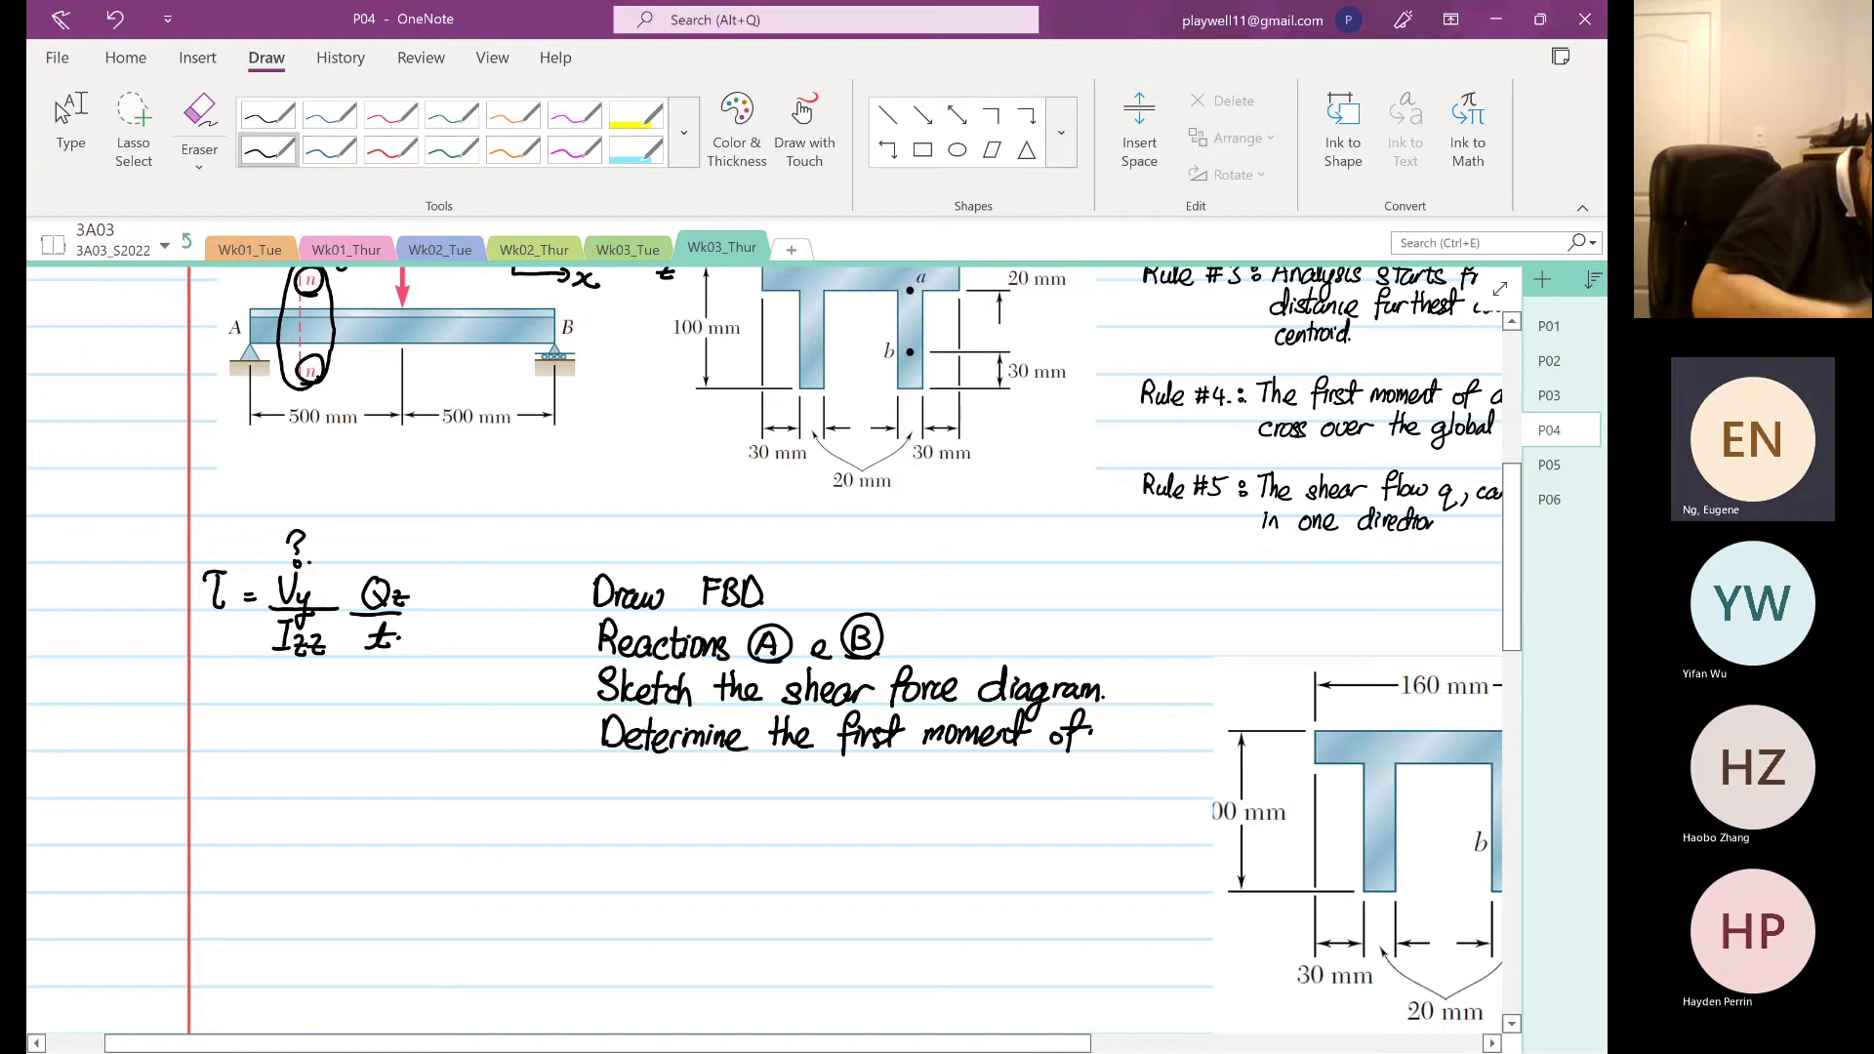
pyautogui.moveTo(626, 777)
pyautogui.mouseDown()
pyautogui.moveTo(614, 796)
pyautogui.moveTo(659, 793)
pyautogui.mouseUp()
pyautogui.moveTo(660, 780); pyautogui.dragTo(727, 796)
pyautogui.moveTo(716, 783)
pyautogui.mouseDown()
pyautogui.moveTo(783, 792)
pyautogui.moveTo(779, 762)
pyautogui.moveTo(818, 812)
pyautogui.moveTo(778, 784)
pyautogui.moveTo(825, 797)
pyautogui.moveTo(861, 761)
pyautogui.mouseUp()
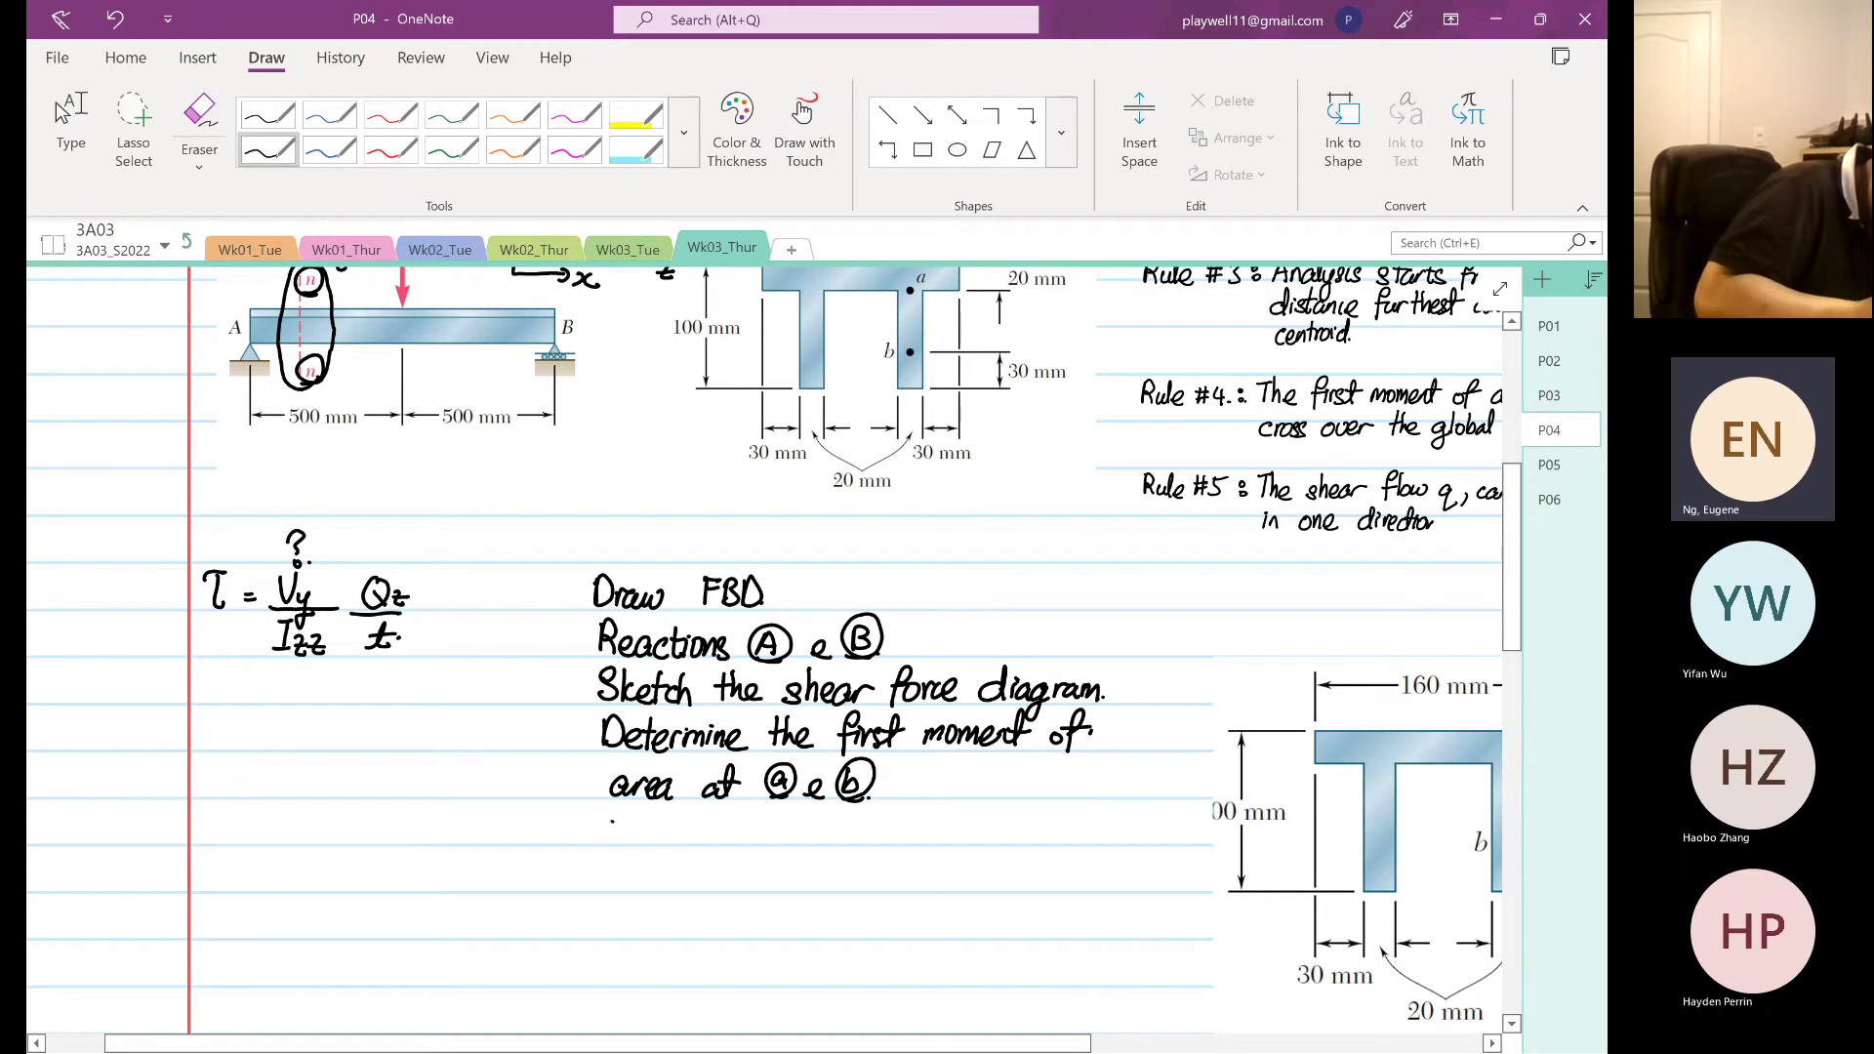
# - Handwrite "Shear stress distribution equation." as the last line of the solution steps
pyautogui.moveTo(625, 810)
pyautogui.mouseDown()
pyautogui.moveTo(607, 842)
pyautogui.moveTo(762, 845)
pyautogui.mouseUp()
pyautogui.moveTo(767, 832); pyautogui.dragTo(791, 842)
pyautogui.moveTo(797, 825)
pyautogui.mouseDown()
pyautogui.moveTo(786, 844)
pyautogui.moveTo(865, 844)
pyautogui.mouseUp()
pyautogui.moveTo(869, 828); pyautogui.dragTo(888, 843)
pyautogui.moveTo(881, 822); pyautogui.dragTo(939, 841)
pyautogui.moveTo(948, 805)
pyautogui.mouseDown()
pyautogui.moveTo(951, 840)
pyautogui.moveTo(1013, 838)
pyautogui.mouseUp()
pyautogui.moveTo(1014, 831)
pyautogui.mouseDown()
pyautogui.moveTo(1027, 857)
pyautogui.moveTo(1074, 842)
pyautogui.mouseUp()
pyautogui.moveTo(1078, 806)
pyautogui.mouseDown()
pyautogui.moveTo(1079, 841)
pyautogui.moveTo(1097, 839)
pyautogui.mouseUp()
pyautogui.click(1104, 833)
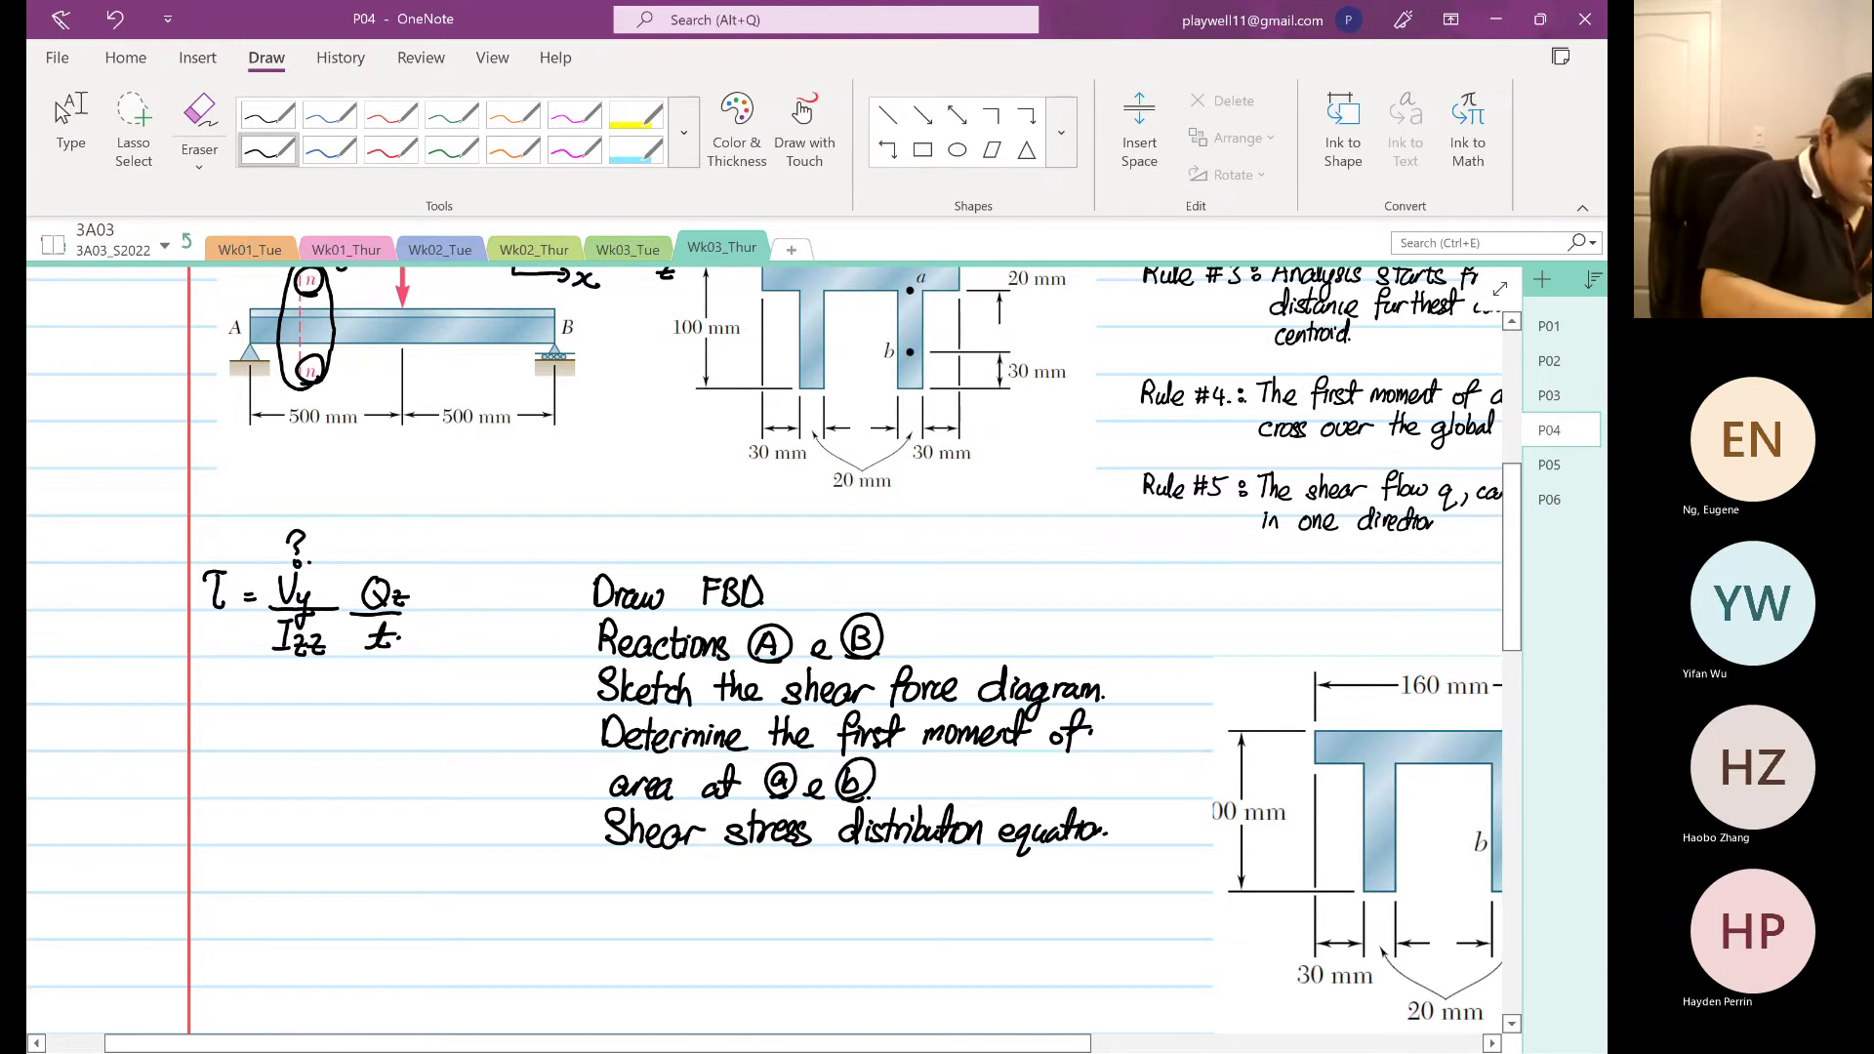
# - Draw a long, thin black rectangle for the beam in the blank area below the shear stress formula
pyautogui.scroll(1, 1129, 619)
pyautogui.click(70, 132)
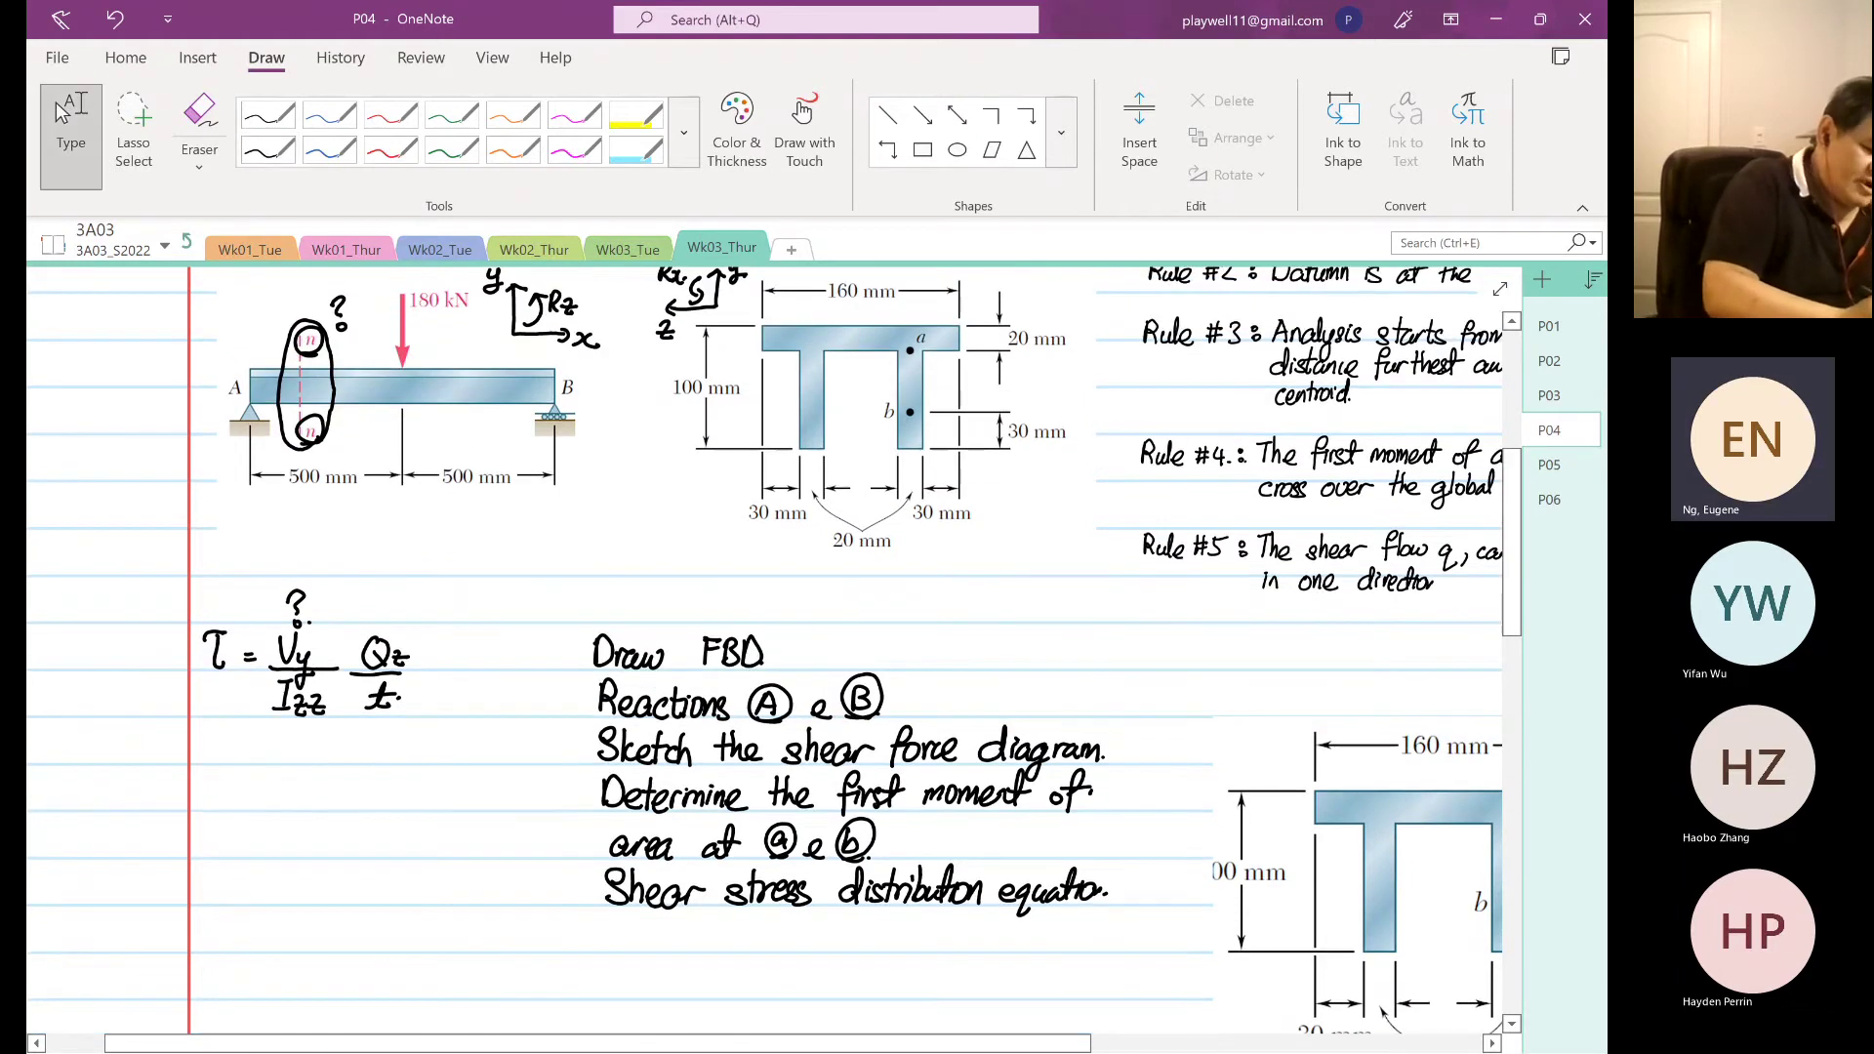
pyautogui.scroll(-2, 1120, 557)
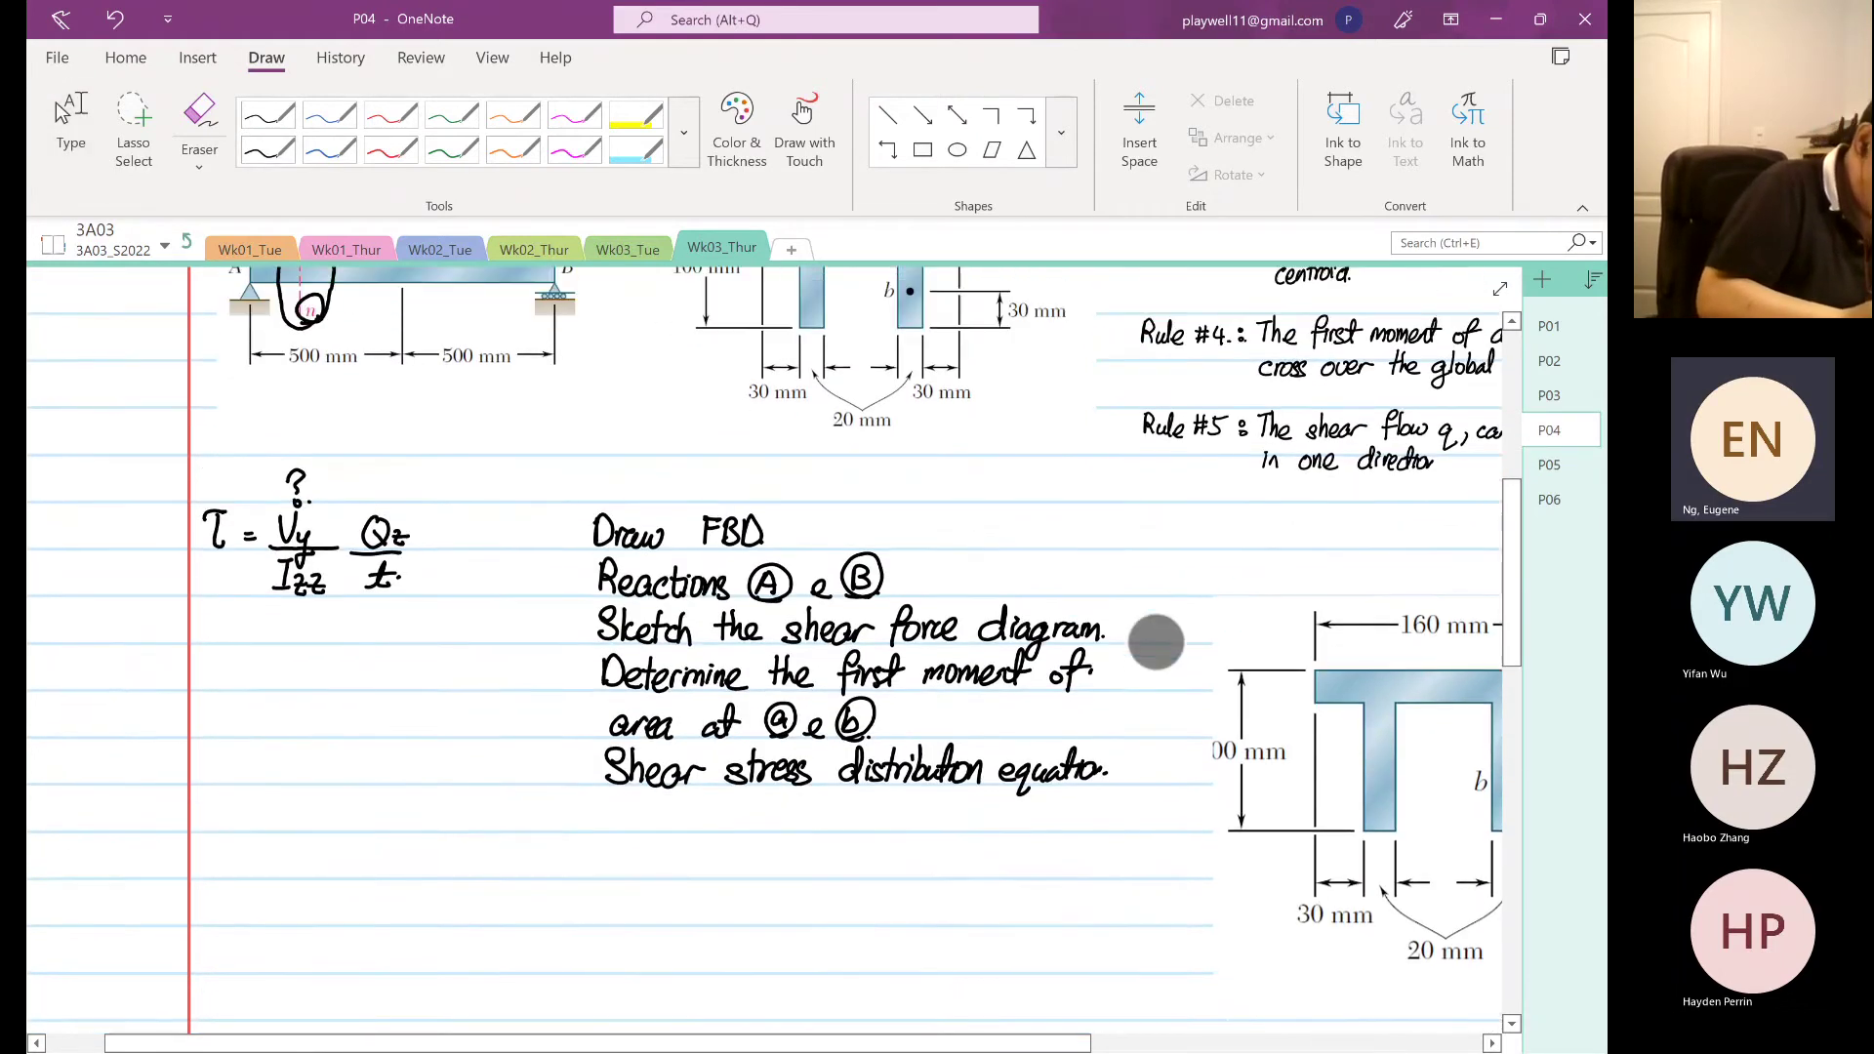
pyautogui.scroll(-2, 673, 779)
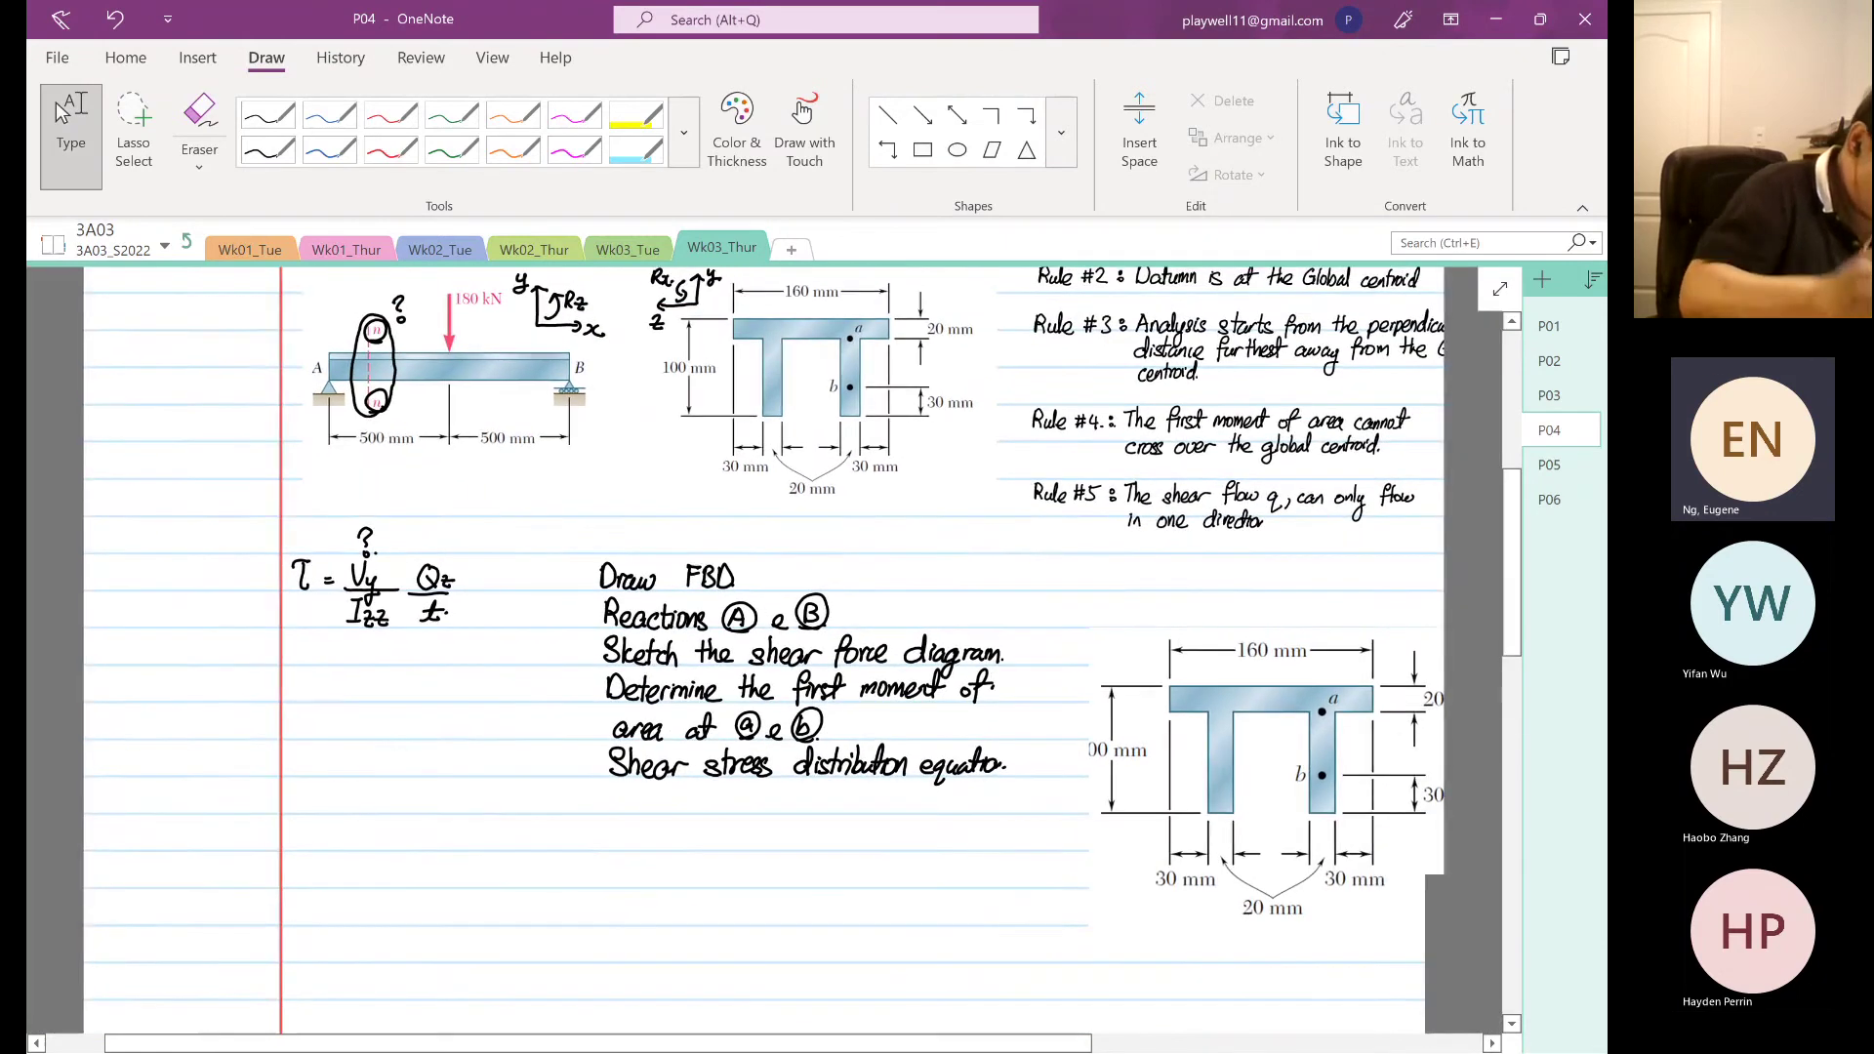
pyautogui.click(268, 150)
pyautogui.click(922, 153)
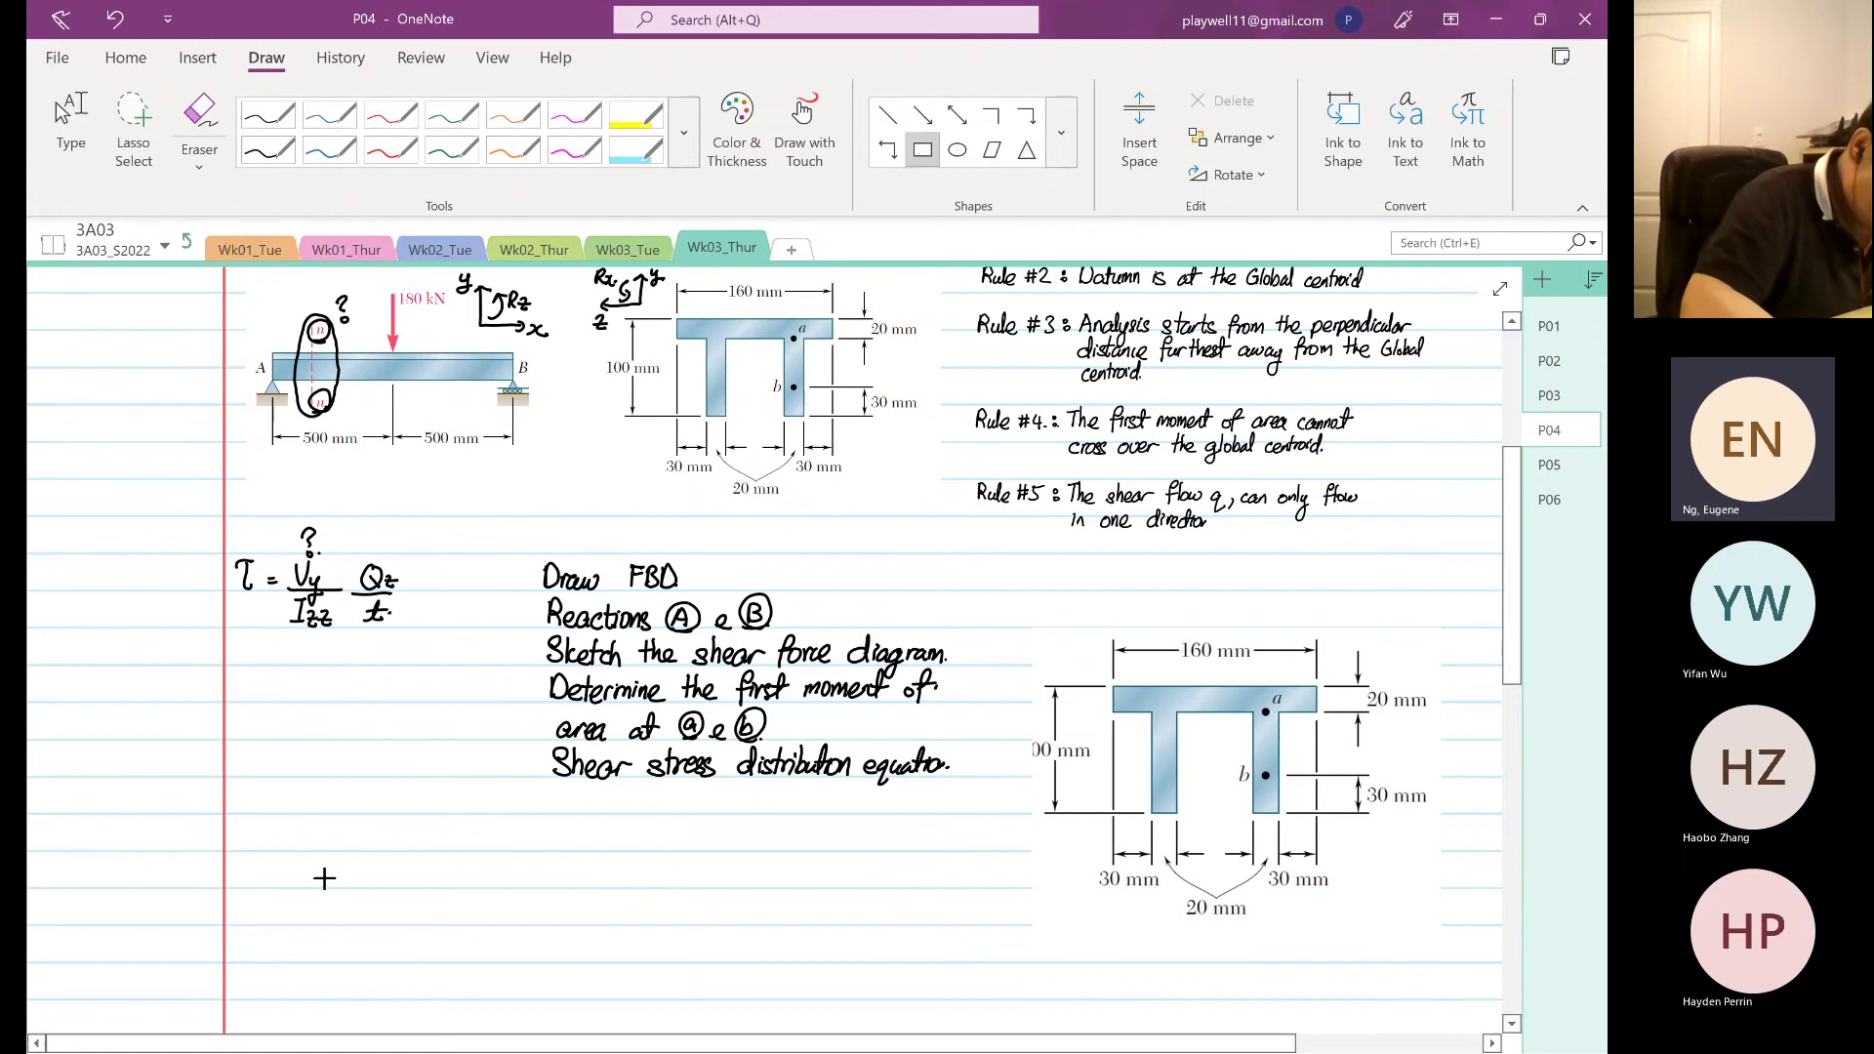
pyautogui.moveTo(281, 889); pyautogui.dragTo(565, 925)
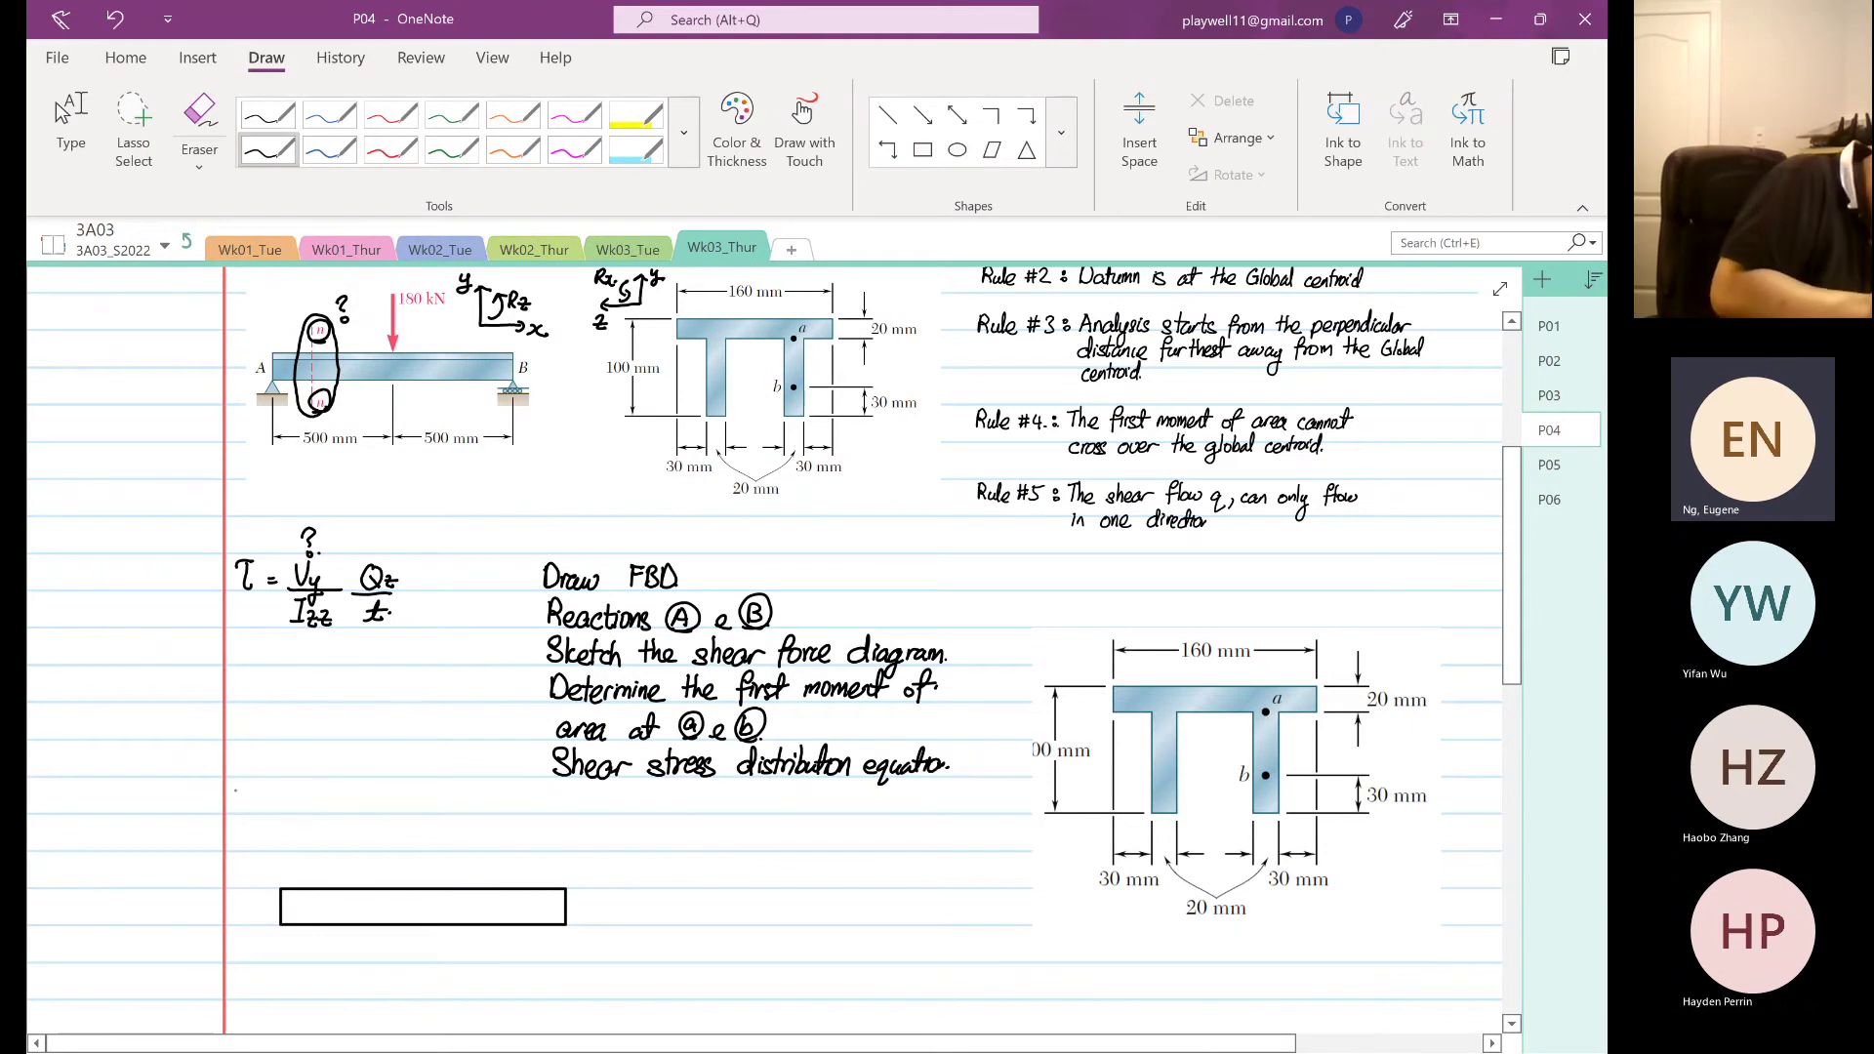
# - Handwrite the heading "FBD" above the beam rectangle and add a downward arrow at midspan labelled "180kN"
pyautogui.moveTo(237, 786)
pyautogui.mouseDown()
pyautogui.moveTo(236, 809)
pyautogui.moveTo(256, 789)
pyautogui.moveTo(290, 804)
pyautogui.moveTo(274, 810)
pyautogui.mouseUp()
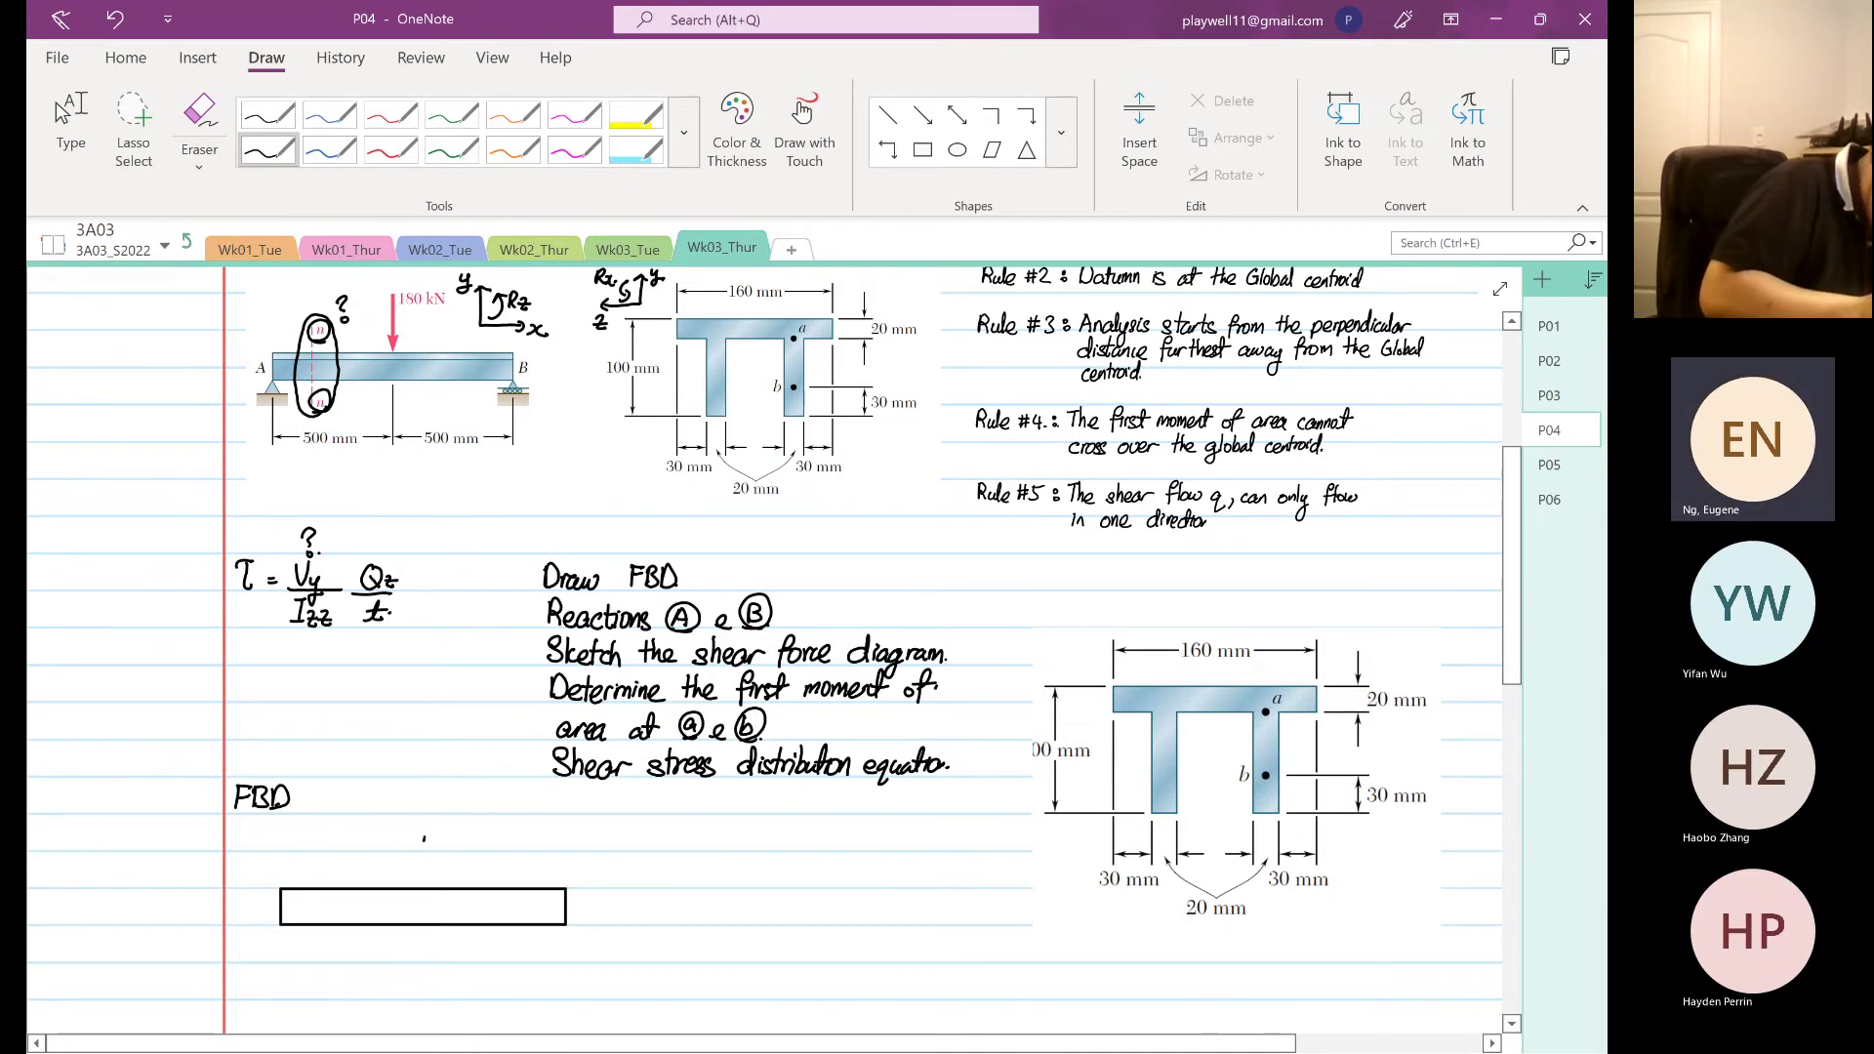
pyautogui.moveTo(424, 837)
pyautogui.mouseDown()
pyautogui.moveTo(422, 869)
pyautogui.moveTo(422, 826)
pyautogui.mouseUp()
pyautogui.moveTo(434, 806); pyautogui.dragTo(446, 807)
pyautogui.moveTo(456, 802)
pyautogui.mouseDown()
pyautogui.moveTo(456, 823)
pyautogui.moveTo(491, 803)
pyautogui.mouseUp()
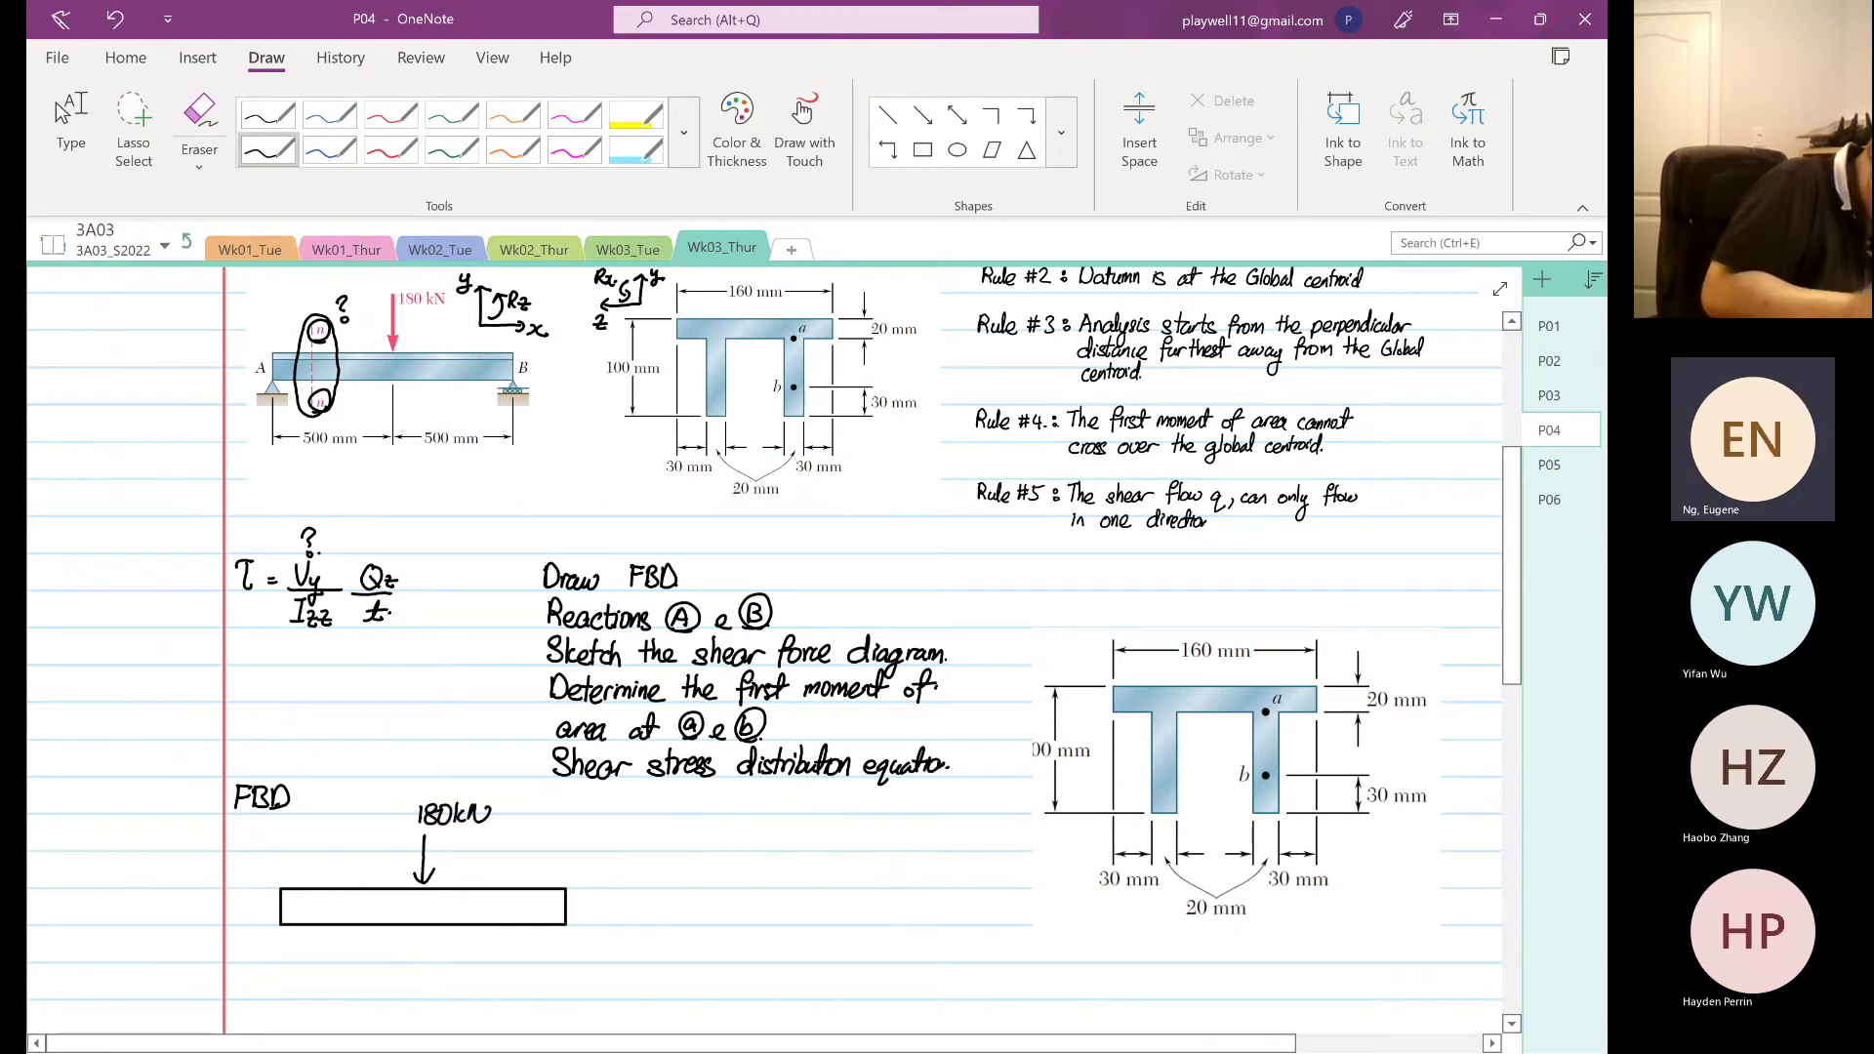
# - Draw upward reaction arrows under both ends of the beam in black ink, labelled "Ay" and "By"
pyautogui.click(70, 137)
pyautogui.scroll(3, 644, 937)
pyautogui.scroll(-5, 788, 842)
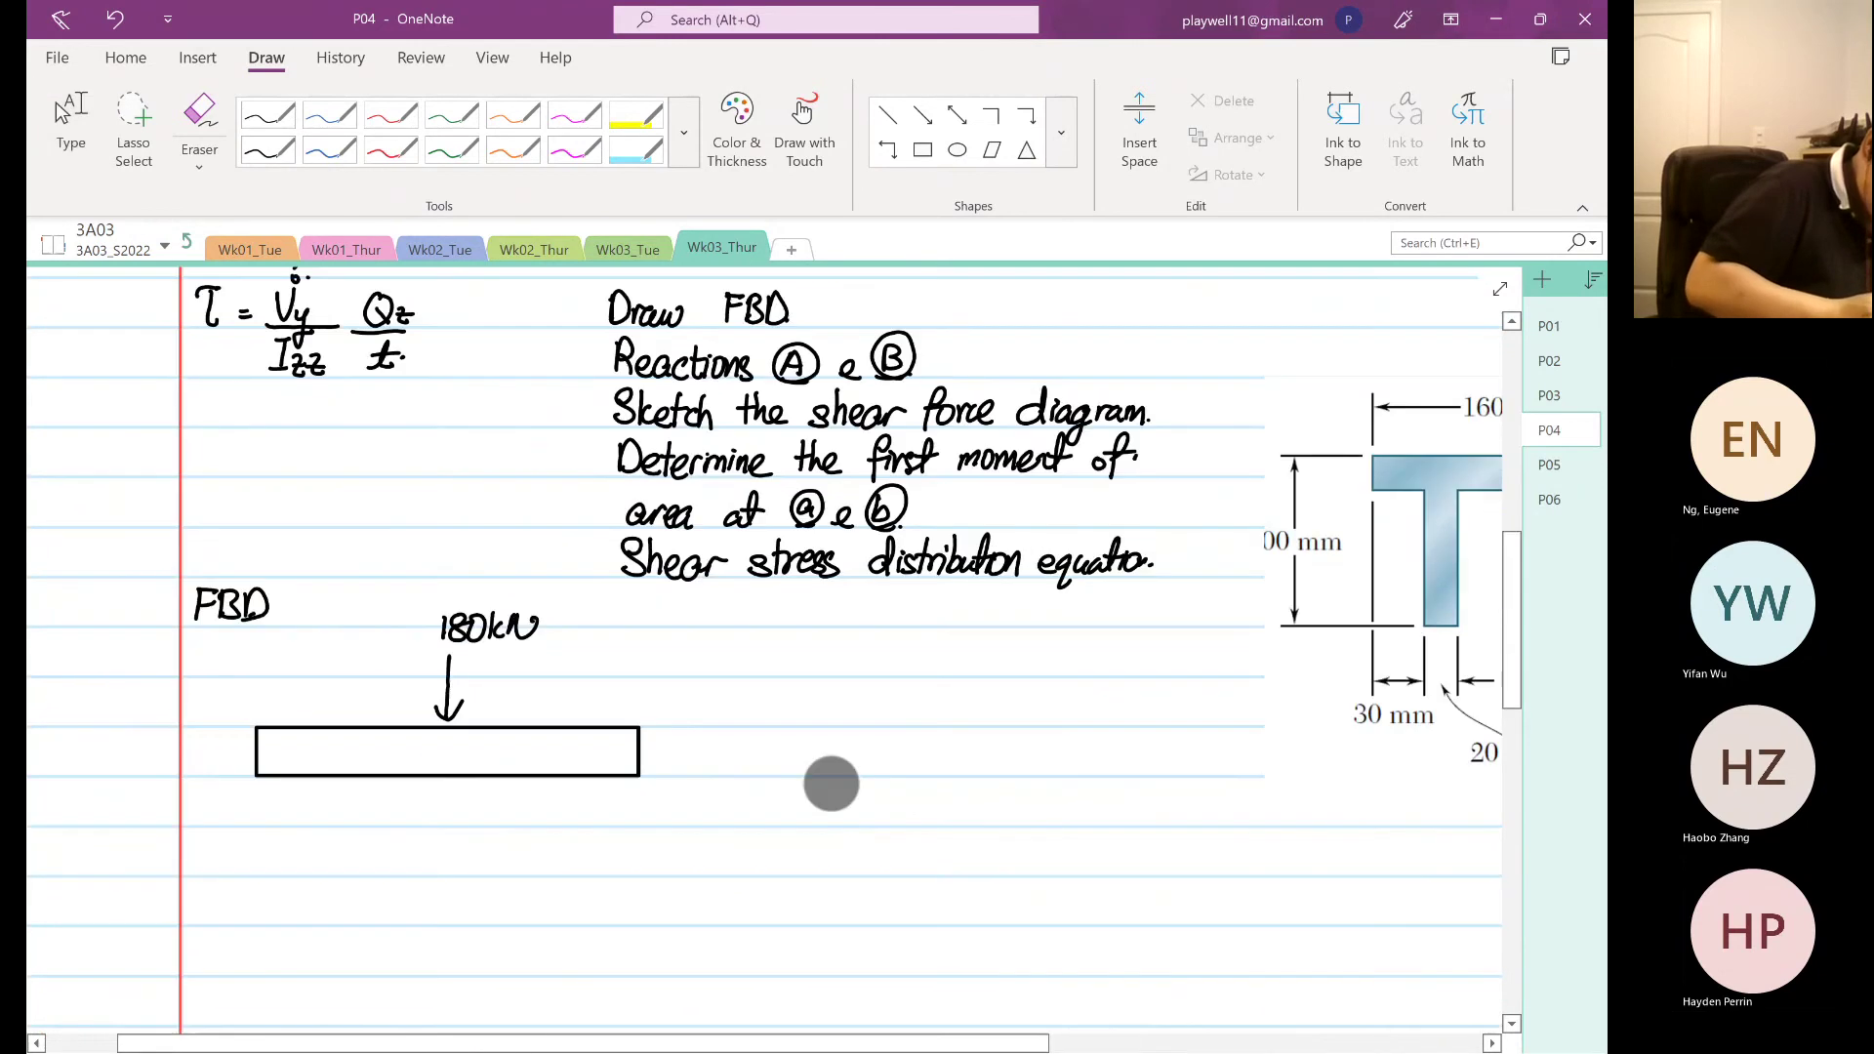
pyautogui.scroll(-2, 658, 816)
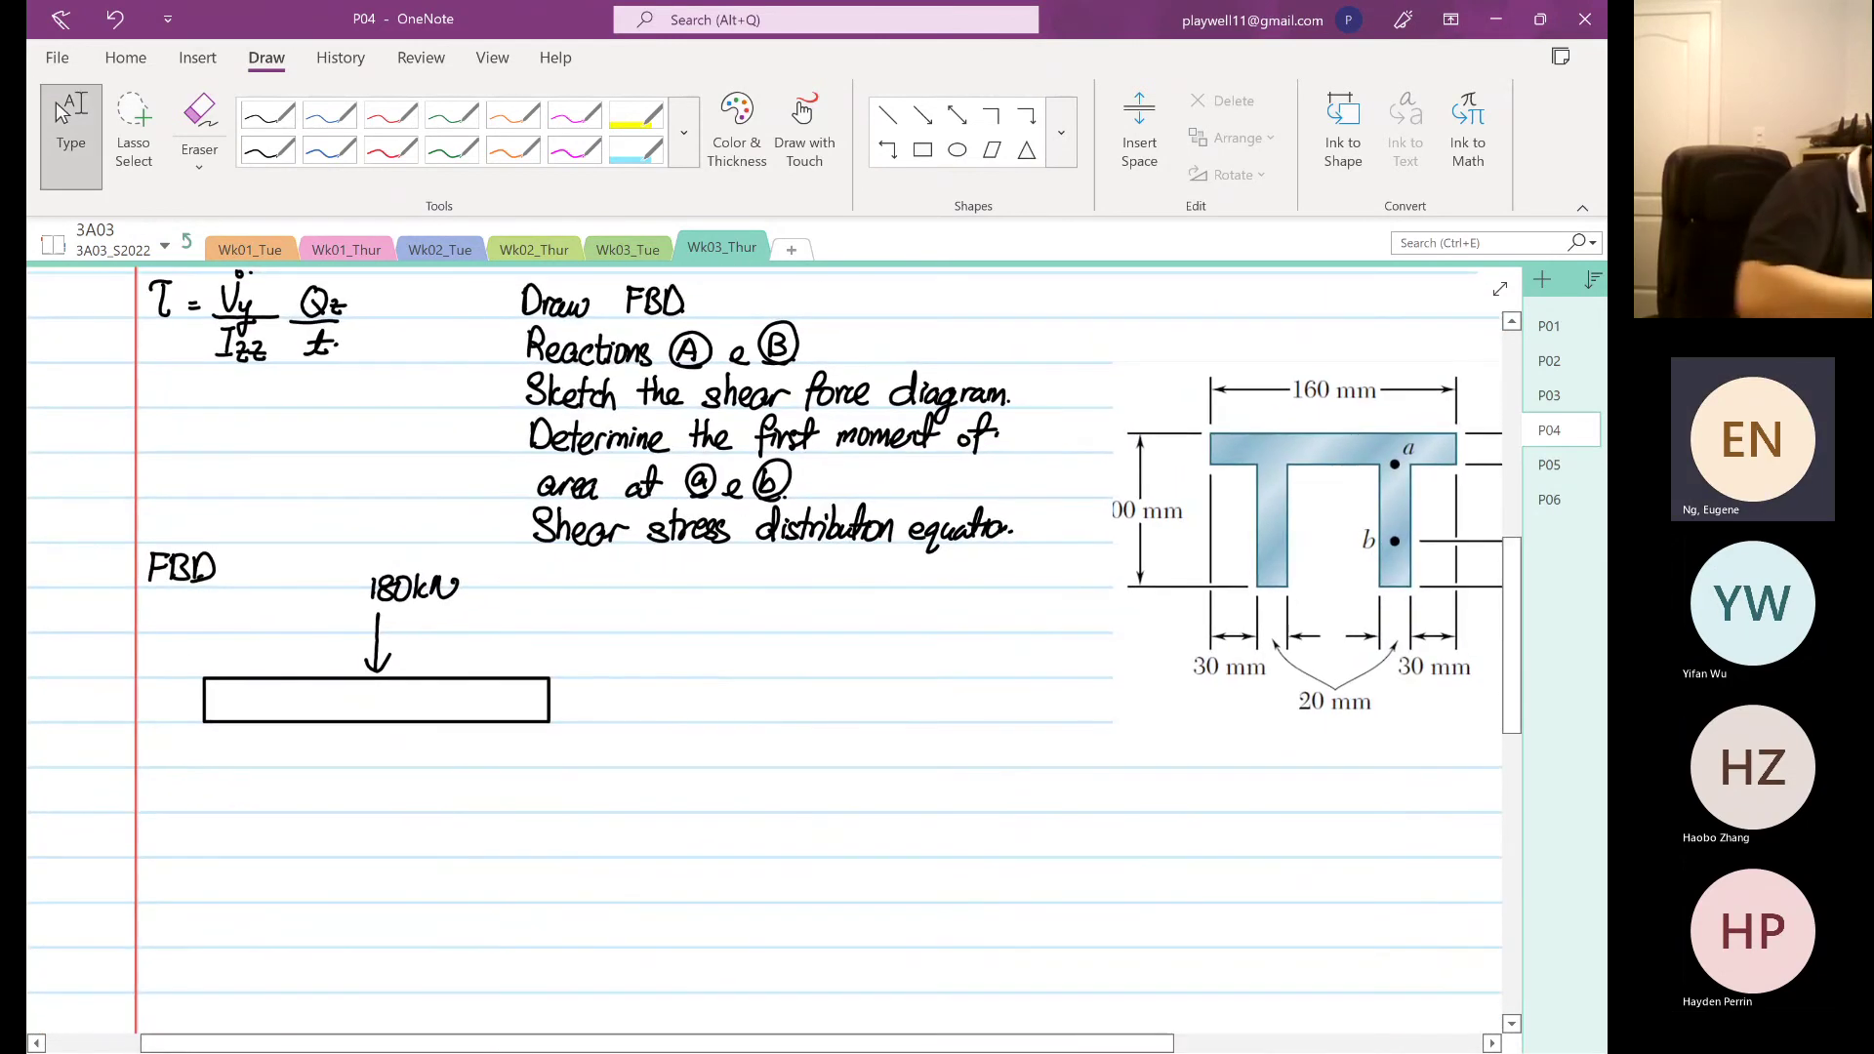
pyautogui.click(267, 149)
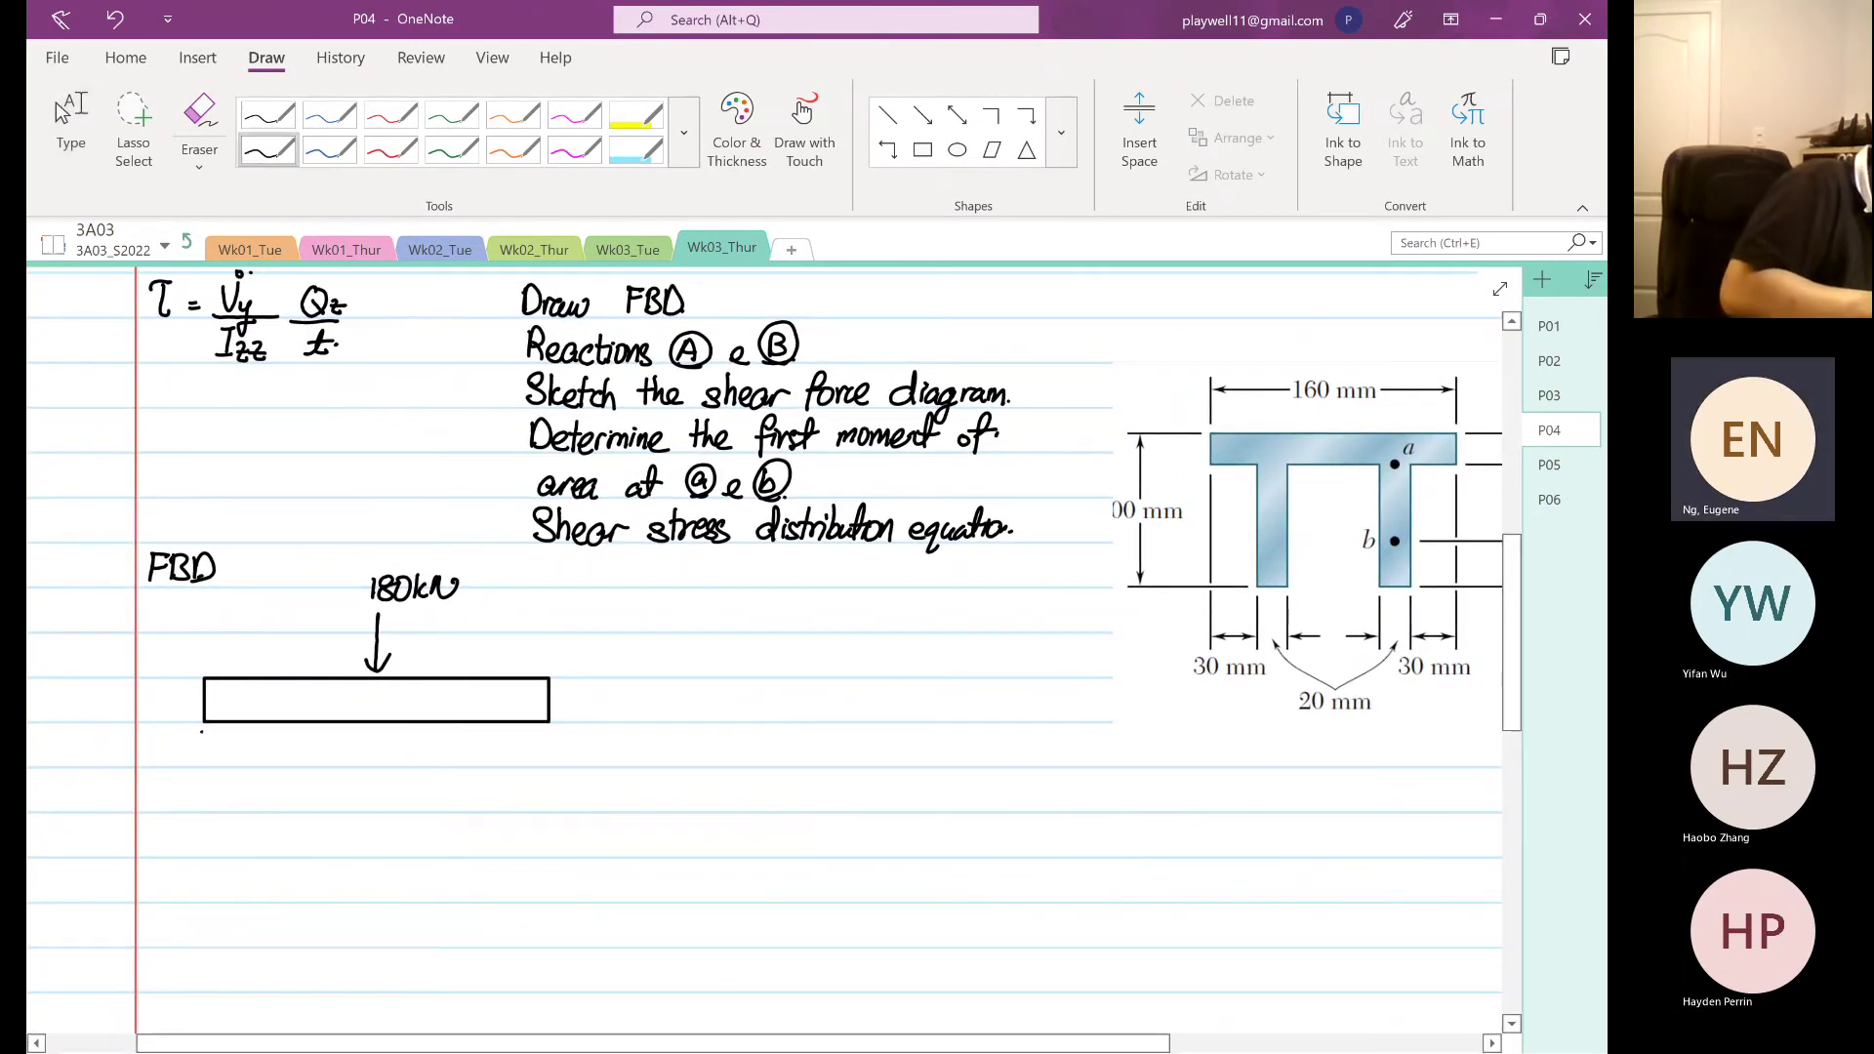
pyautogui.moveTo(202, 734)
pyautogui.mouseDown()
pyautogui.moveTo(202, 776)
pyautogui.moveTo(218, 743)
pyautogui.mouseUp()
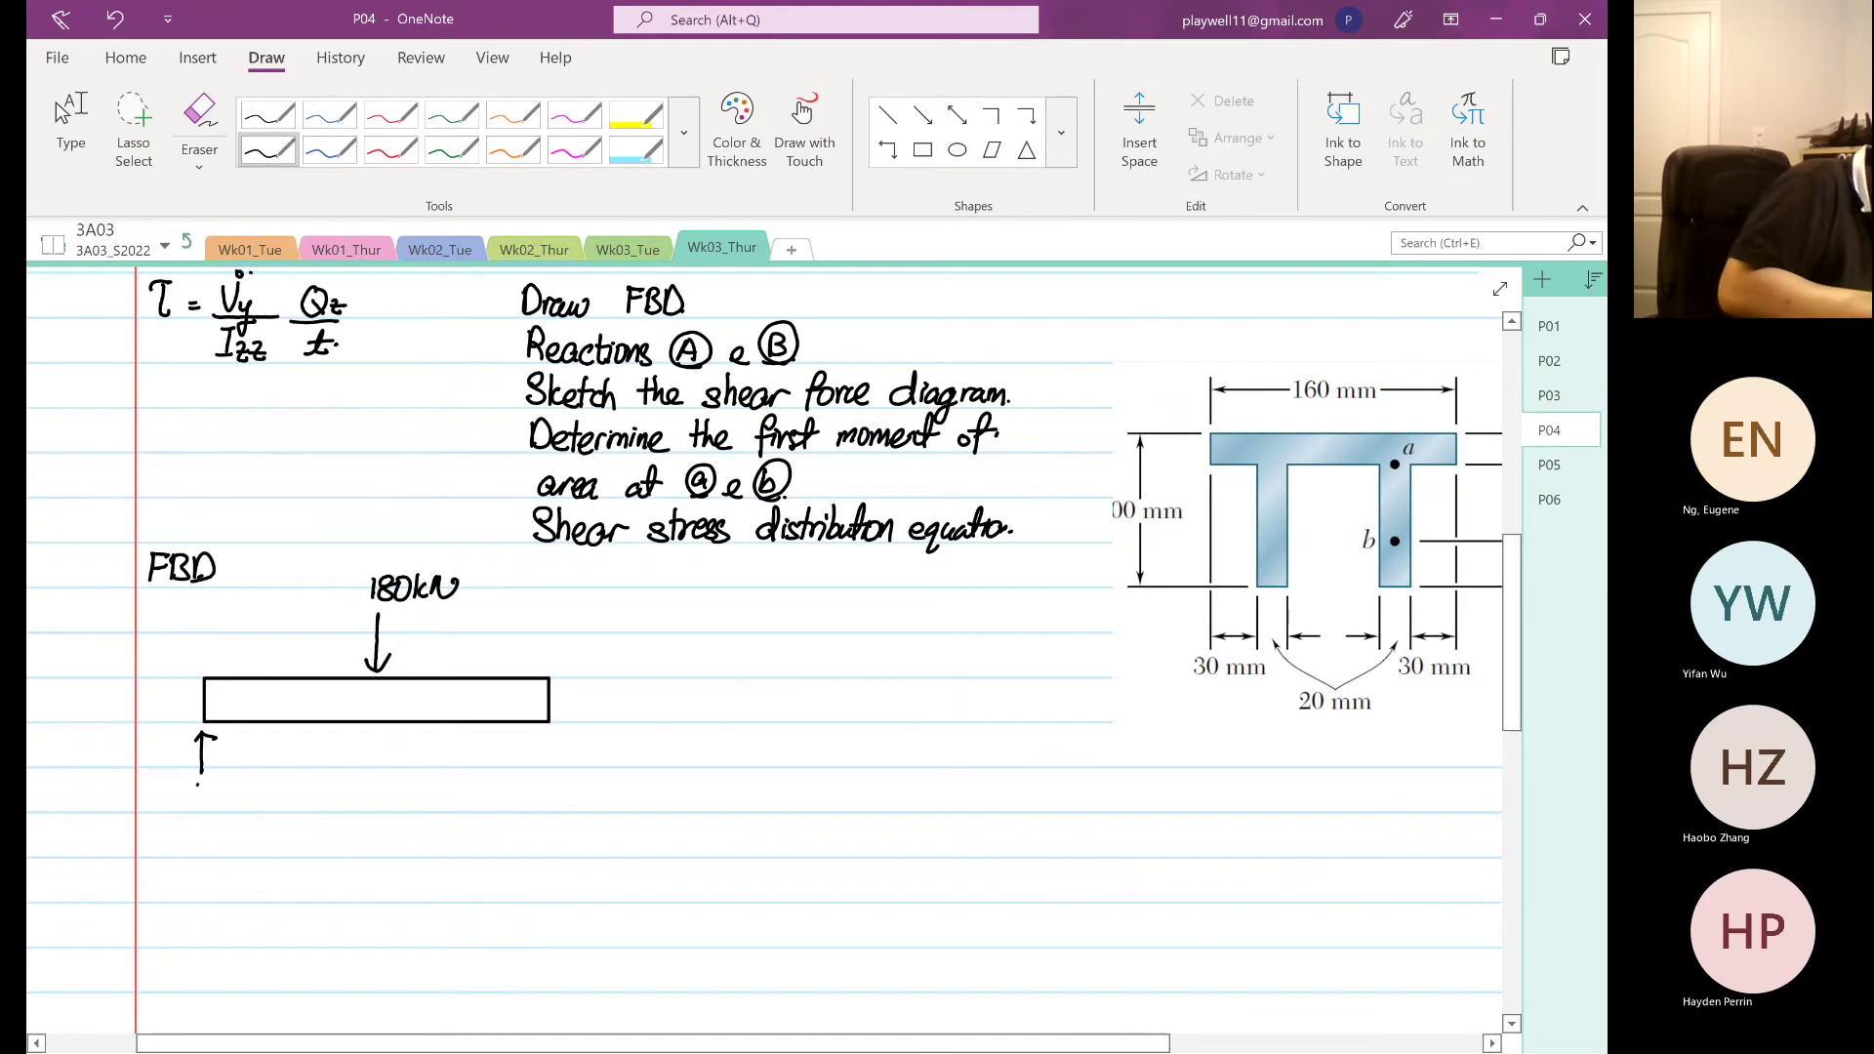
pyautogui.moveTo(190, 807)
pyautogui.mouseDown()
pyautogui.moveTo(208, 806)
pyautogui.moveTo(201, 832)
pyautogui.mouseUp()
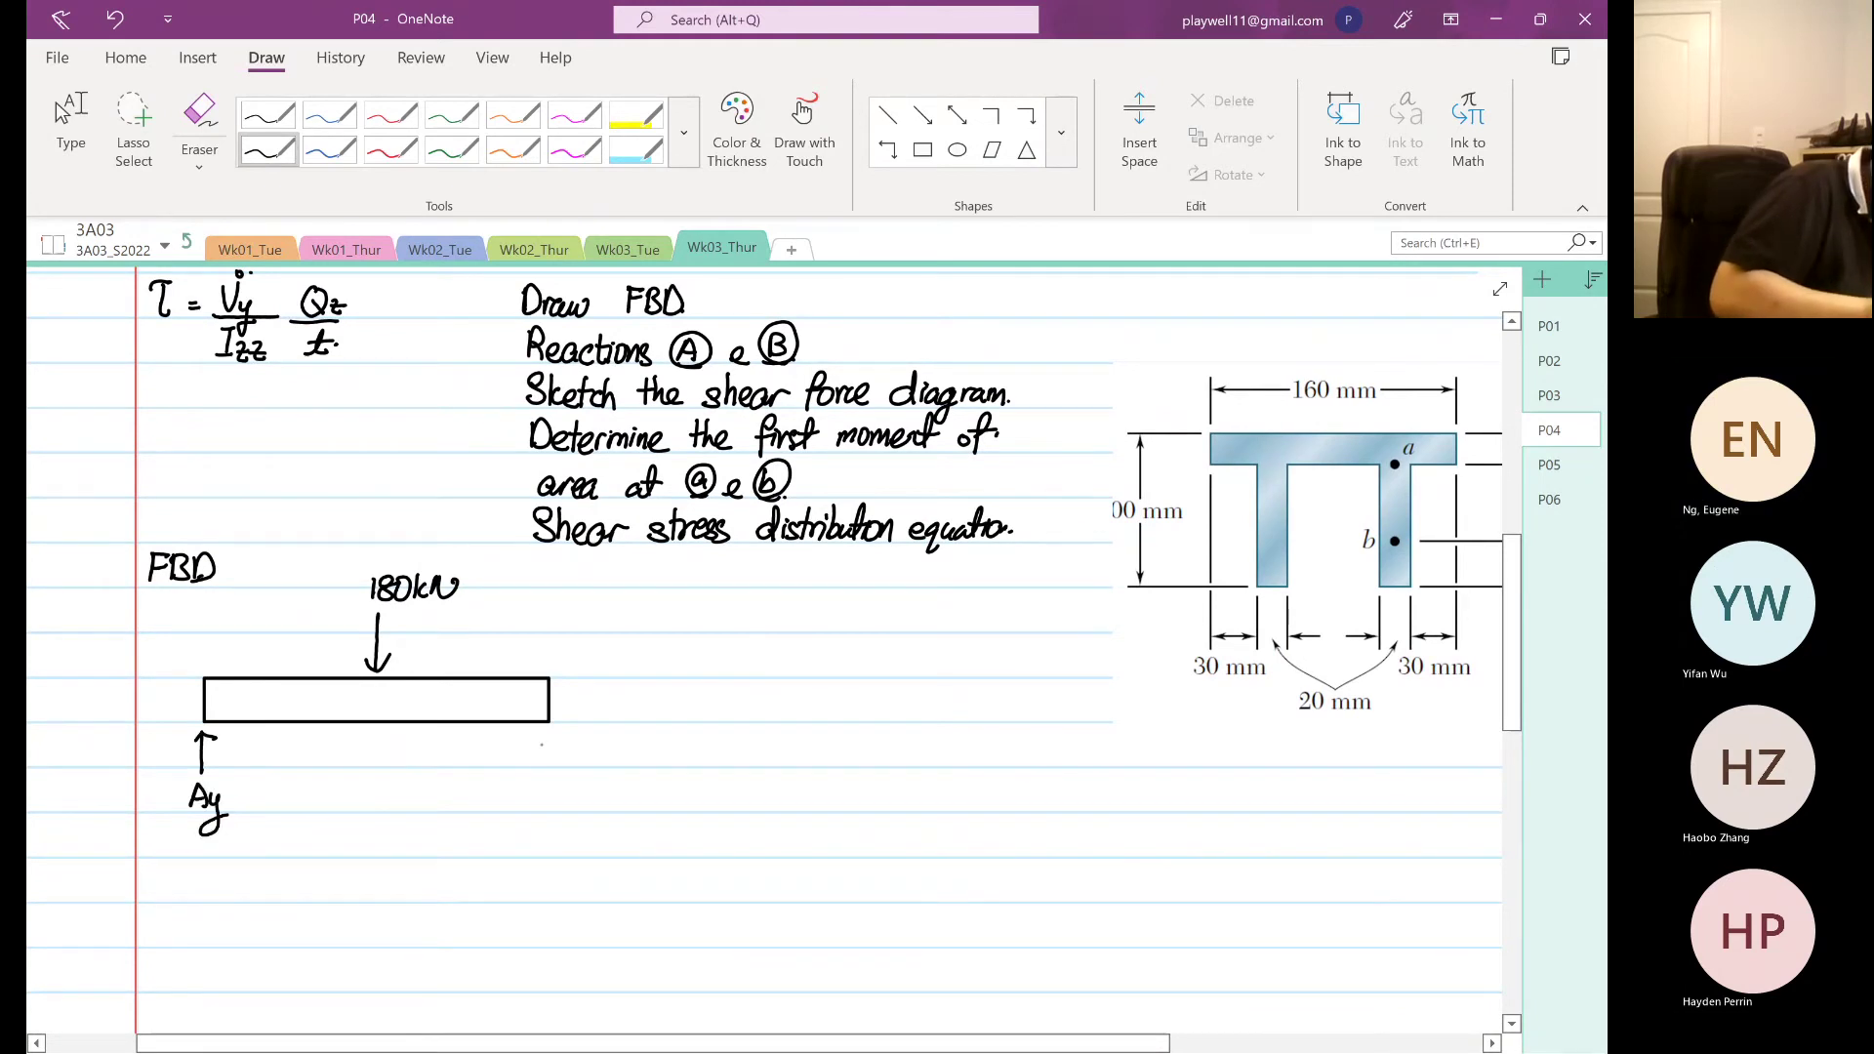
pyautogui.moveTo(546, 733); pyautogui.dragTo(556, 830)
pyautogui.click(577, 803)
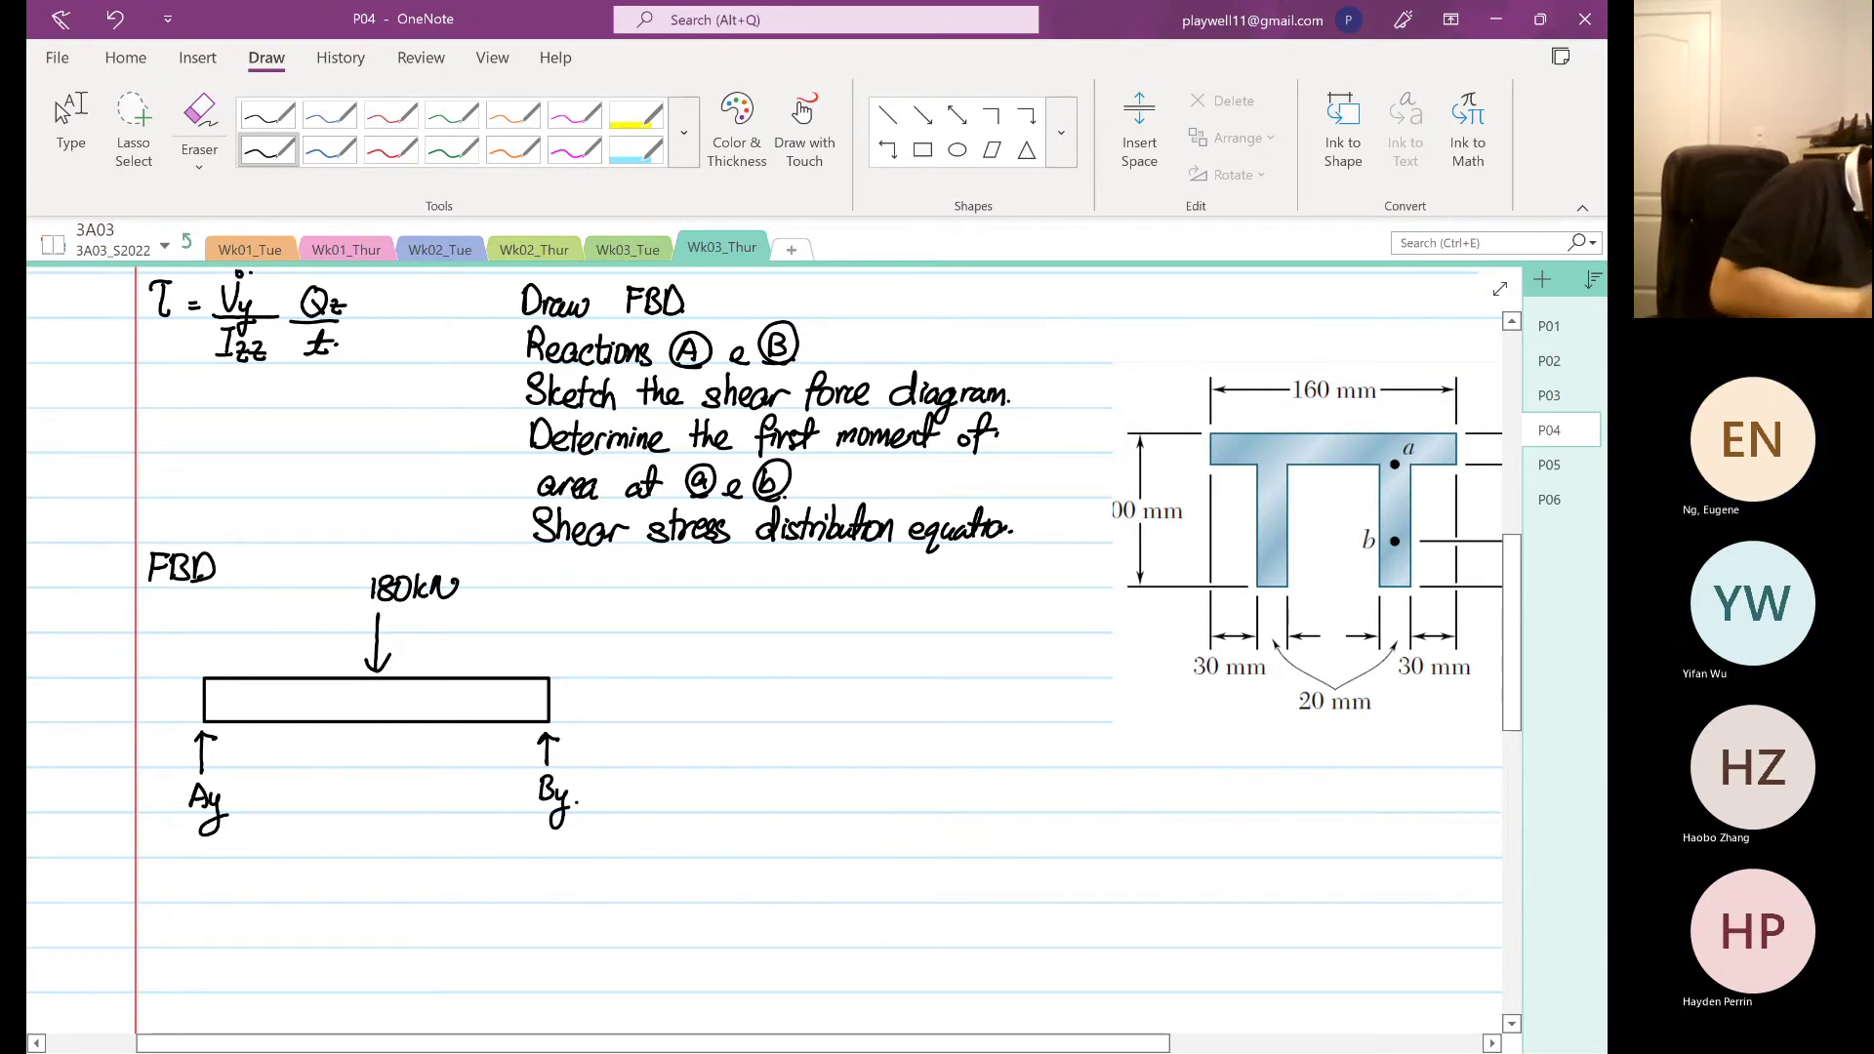
pyautogui.moveTo(151, 871); pyautogui.dragTo(151, 900)
pyautogui.moveTo(149, 865); pyautogui.dragTo(152, 900)
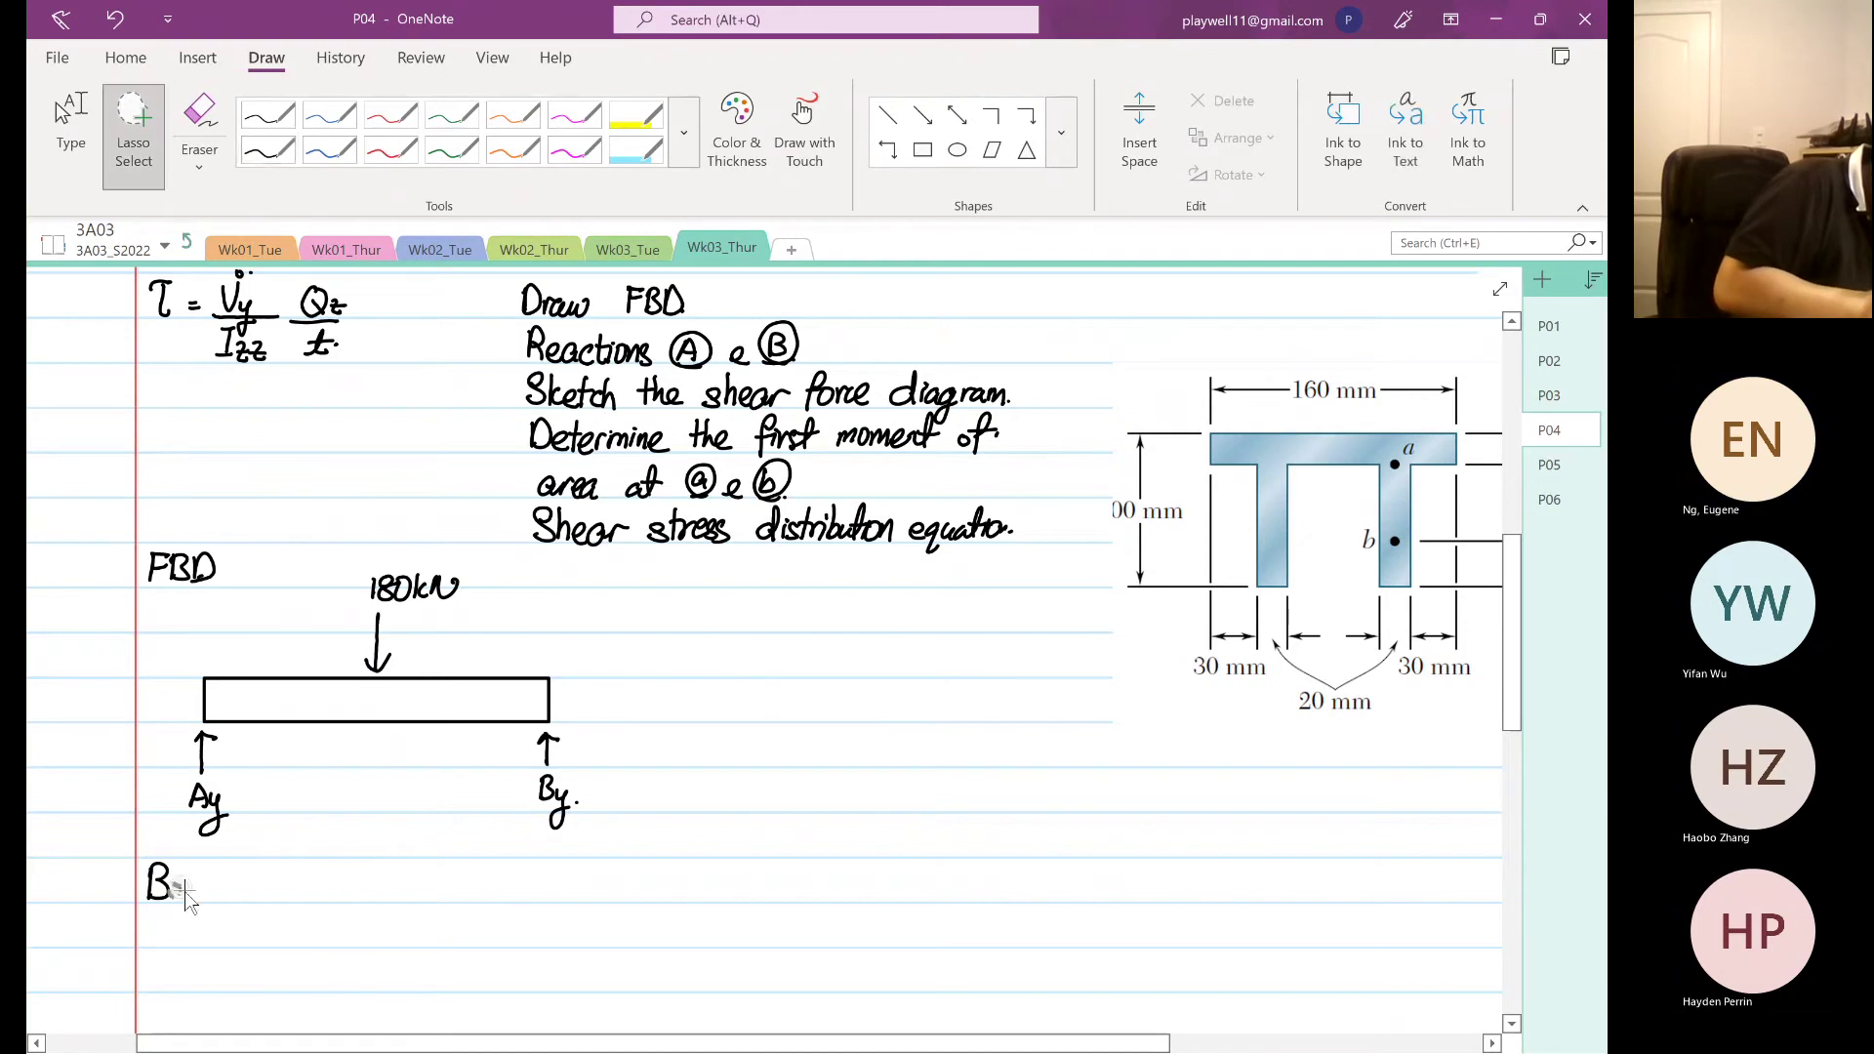
pyautogui.moveTo(157, 867); pyautogui.dragTo(178, 910)
# - Handwrite "Based on symmetrical loading" in black ink beside the free body diagram
pyautogui.click(267, 150)
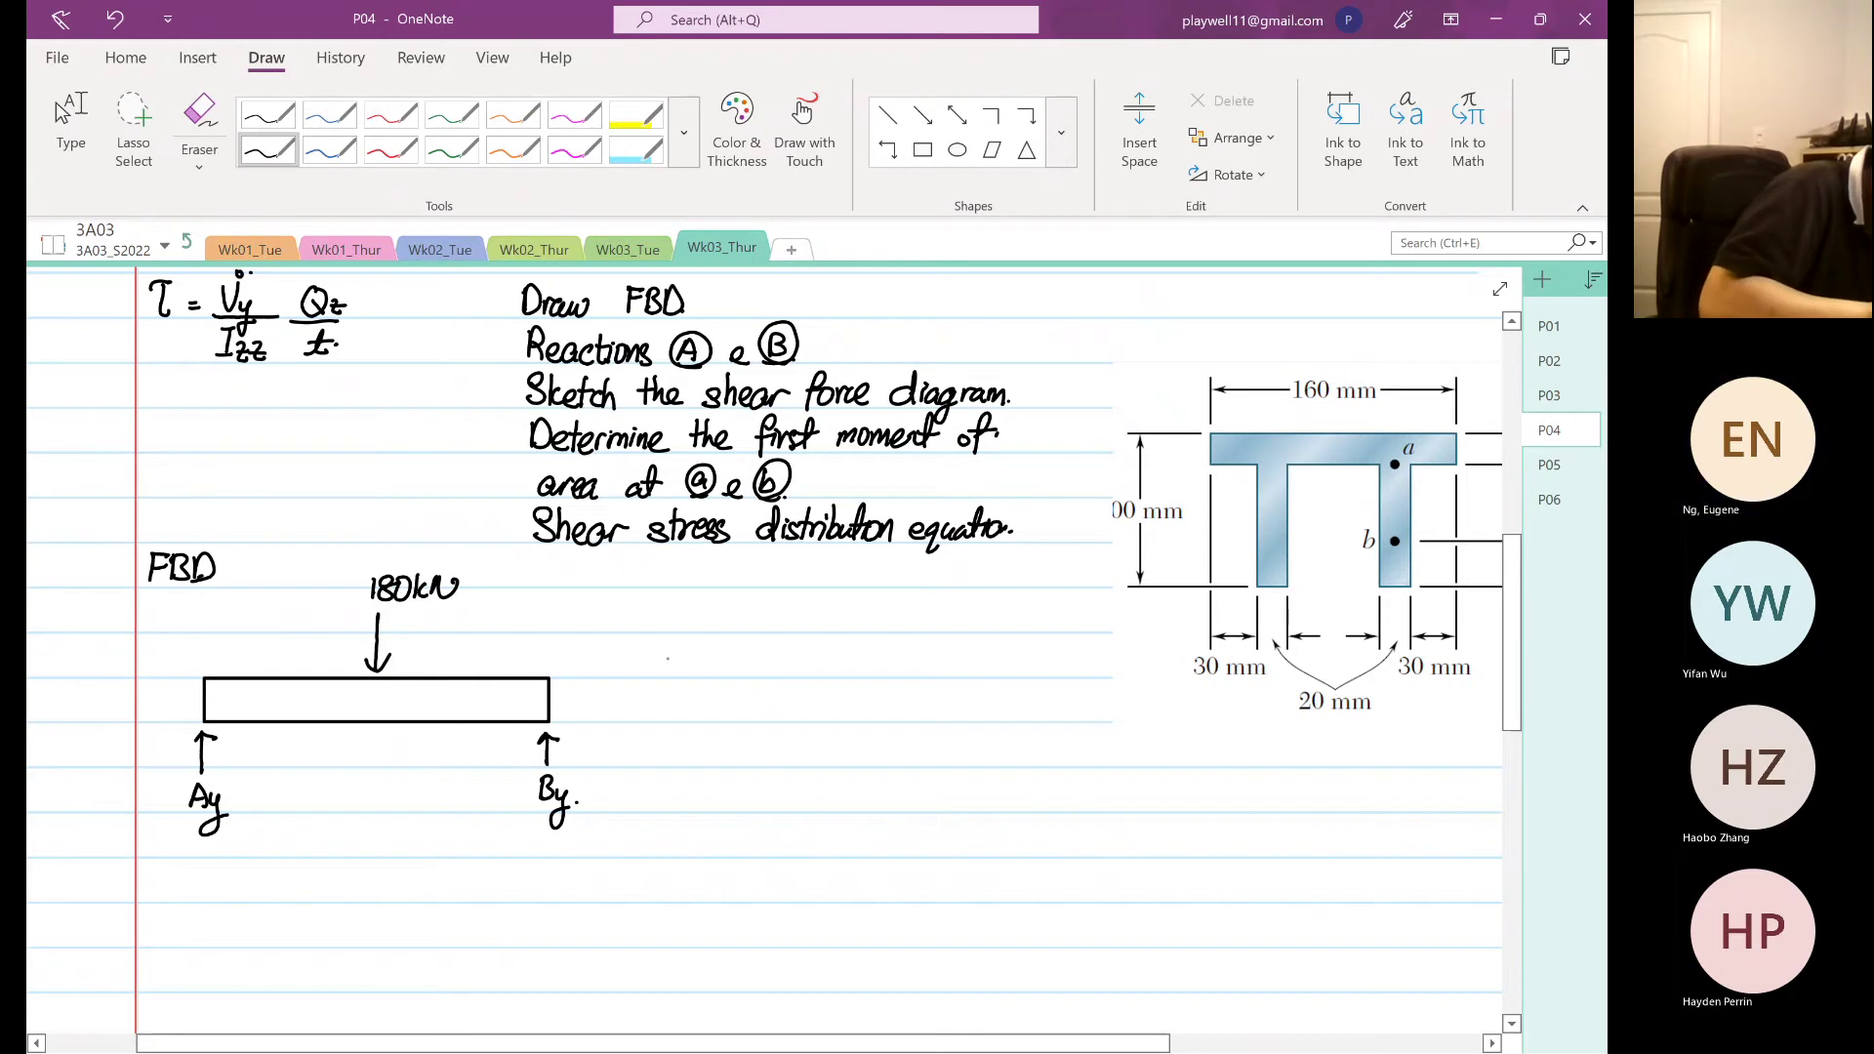
pyautogui.moveTo(671, 643)
pyautogui.mouseDown()
pyautogui.moveTo(686, 674)
pyautogui.moveTo(855, 666)
pyautogui.moveTo(828, 699)
pyautogui.moveTo(869, 662)
pyautogui.moveTo(909, 668)
pyautogui.mouseUp()
pyautogui.moveTo(923, 639)
pyautogui.mouseDown()
pyautogui.moveTo(913, 673)
pyautogui.moveTo(949, 675)
pyautogui.mouseUp()
pyautogui.moveTo(971, 658)
pyautogui.mouseDown()
pyautogui.moveTo(978, 675)
pyautogui.moveTo(1059, 673)
pyautogui.moveTo(1073, 697)
pyautogui.mouseUp()
pyautogui.click(1063, 665)
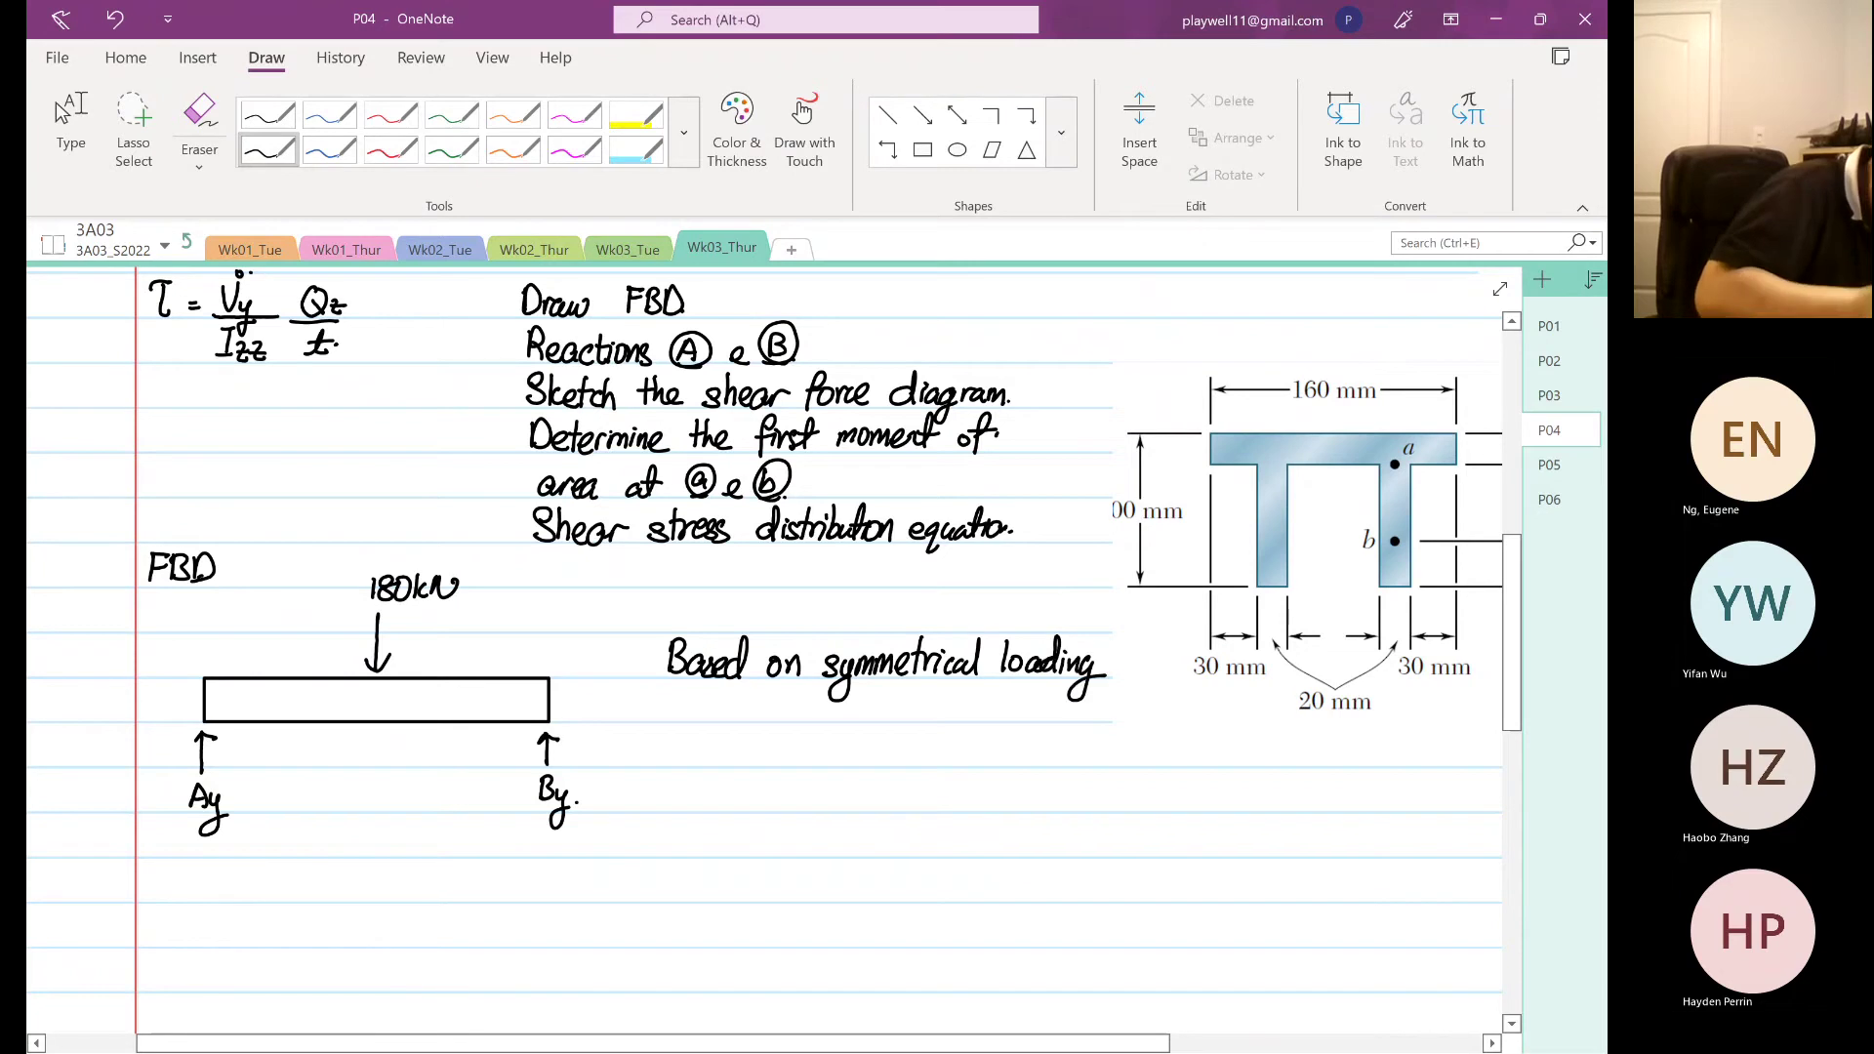
# - Continue the symmetry note on a second line with "and geometry, Ay = By."
pyautogui.click(673, 709)
pyautogui.moveTo(689, 705)
pyautogui.mouseDown()
pyautogui.moveTo(706, 720)
pyautogui.moveTo(732, 682)
pyautogui.moveTo(771, 736)
pyautogui.moveTo(754, 749)
pyautogui.mouseUp()
pyautogui.moveTo(779, 712); pyautogui.dragTo(792, 723)
pyautogui.moveTo(802, 705)
pyautogui.mouseDown()
pyautogui.moveTo(882, 724)
pyautogui.moveTo(859, 754)
pyautogui.moveTo(943, 691)
pyautogui.moveTo(959, 720)
pyautogui.mouseUp()
pyautogui.click(907, 723)
pyautogui.moveTo(966, 704)
pyautogui.mouseDown()
pyautogui.moveTo(948, 746)
pyautogui.moveTo(988, 706)
pyautogui.mouseUp()
pyautogui.moveTo(974, 716); pyautogui.dragTo(1021, 744)
pyautogui.click(1002, 706)
pyautogui.click(1047, 716)
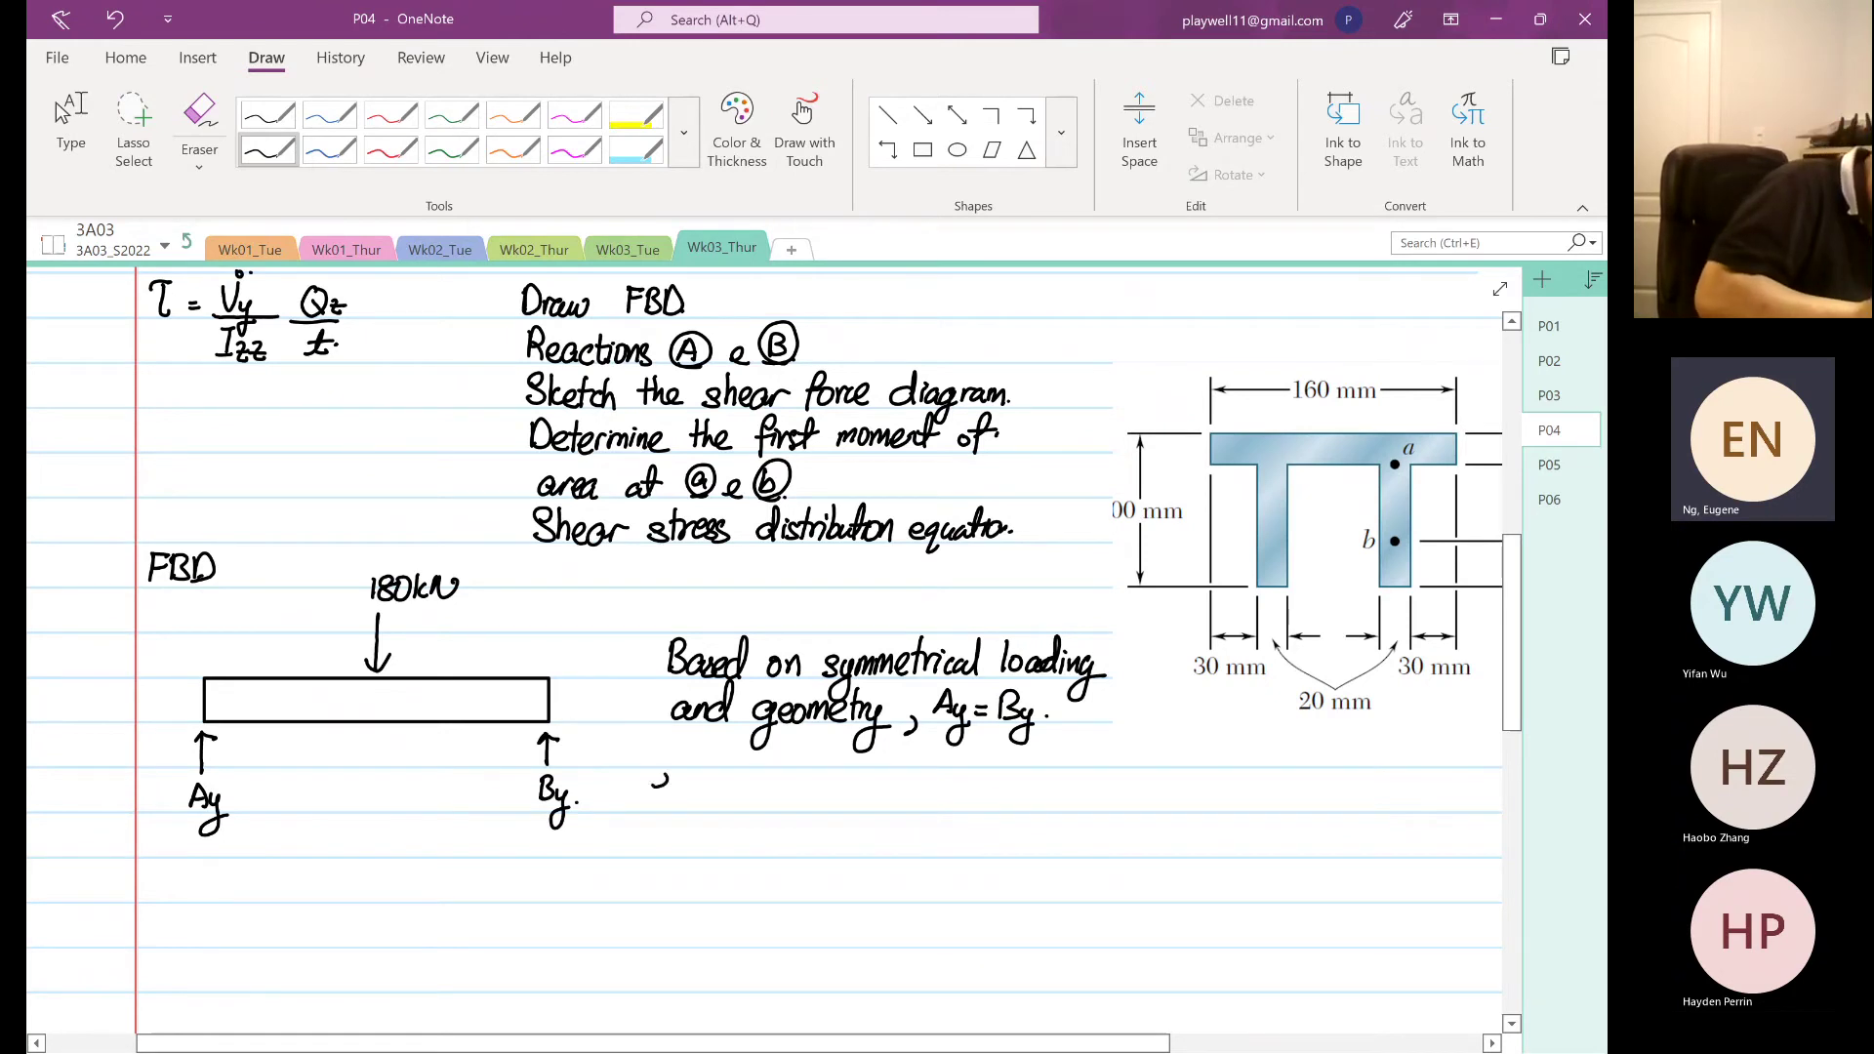
# - Handwrite the heading "Static analysis" below the symmetry note
pyautogui.moveTo(668, 774)
pyautogui.mouseDown()
pyautogui.moveTo(646, 808)
pyautogui.moveTo(677, 810)
pyautogui.mouseUp()
pyautogui.moveTo(670, 789)
pyautogui.mouseDown()
pyautogui.moveTo(697, 786)
pyautogui.moveTo(697, 808)
pyautogui.moveTo(823, 810)
pyautogui.mouseUp()
pyautogui.moveTo(812, 808)
pyautogui.mouseDown()
pyautogui.moveTo(817, 773)
pyautogui.moveTo(818, 837)
pyautogui.mouseUp()
pyautogui.moveTo(837, 792); pyautogui.dragTo(832, 815)
pyautogui.moveTo(847, 805); pyautogui.dragTo(857, 795)
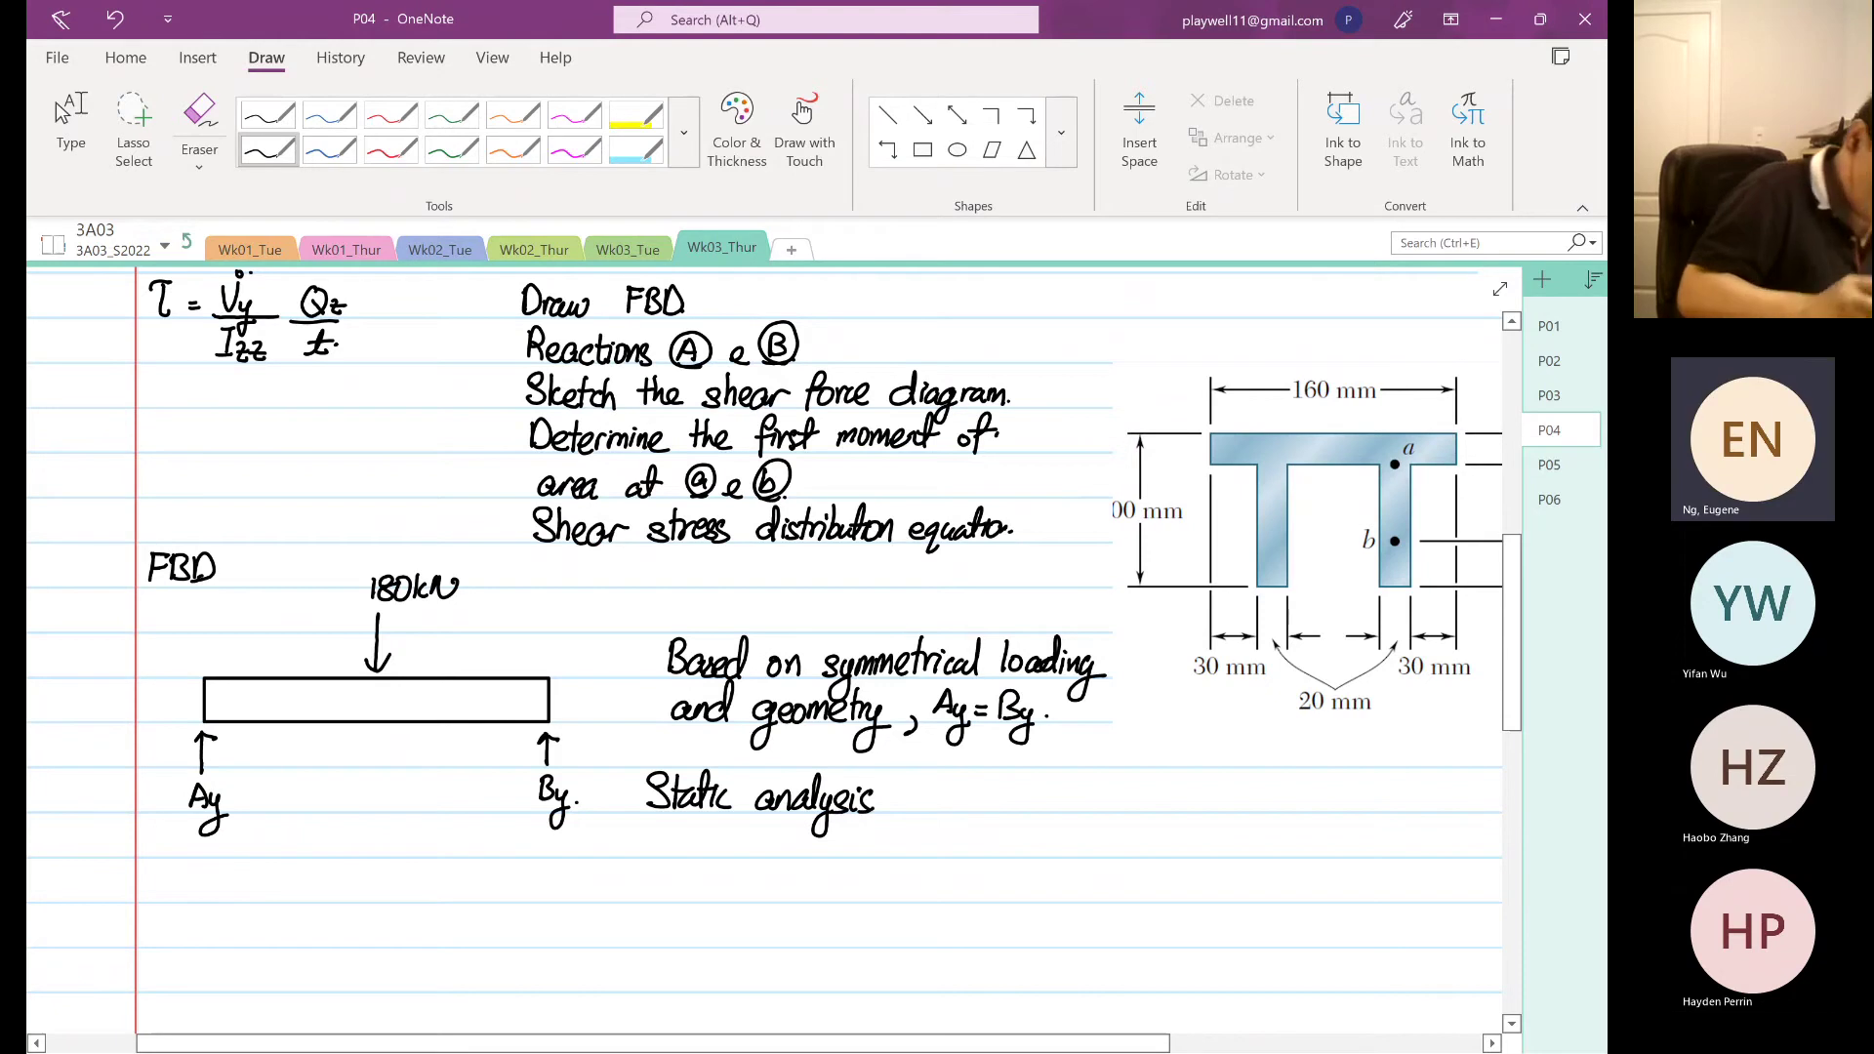
# - Handwrite the vertical equilibrium equation "+↑ ΣFy = 0, Ay + By − 180×10³ = 0" under "Static analysis"
pyautogui.scroll(-1, 1107, 824)
pyautogui.click(70, 127)
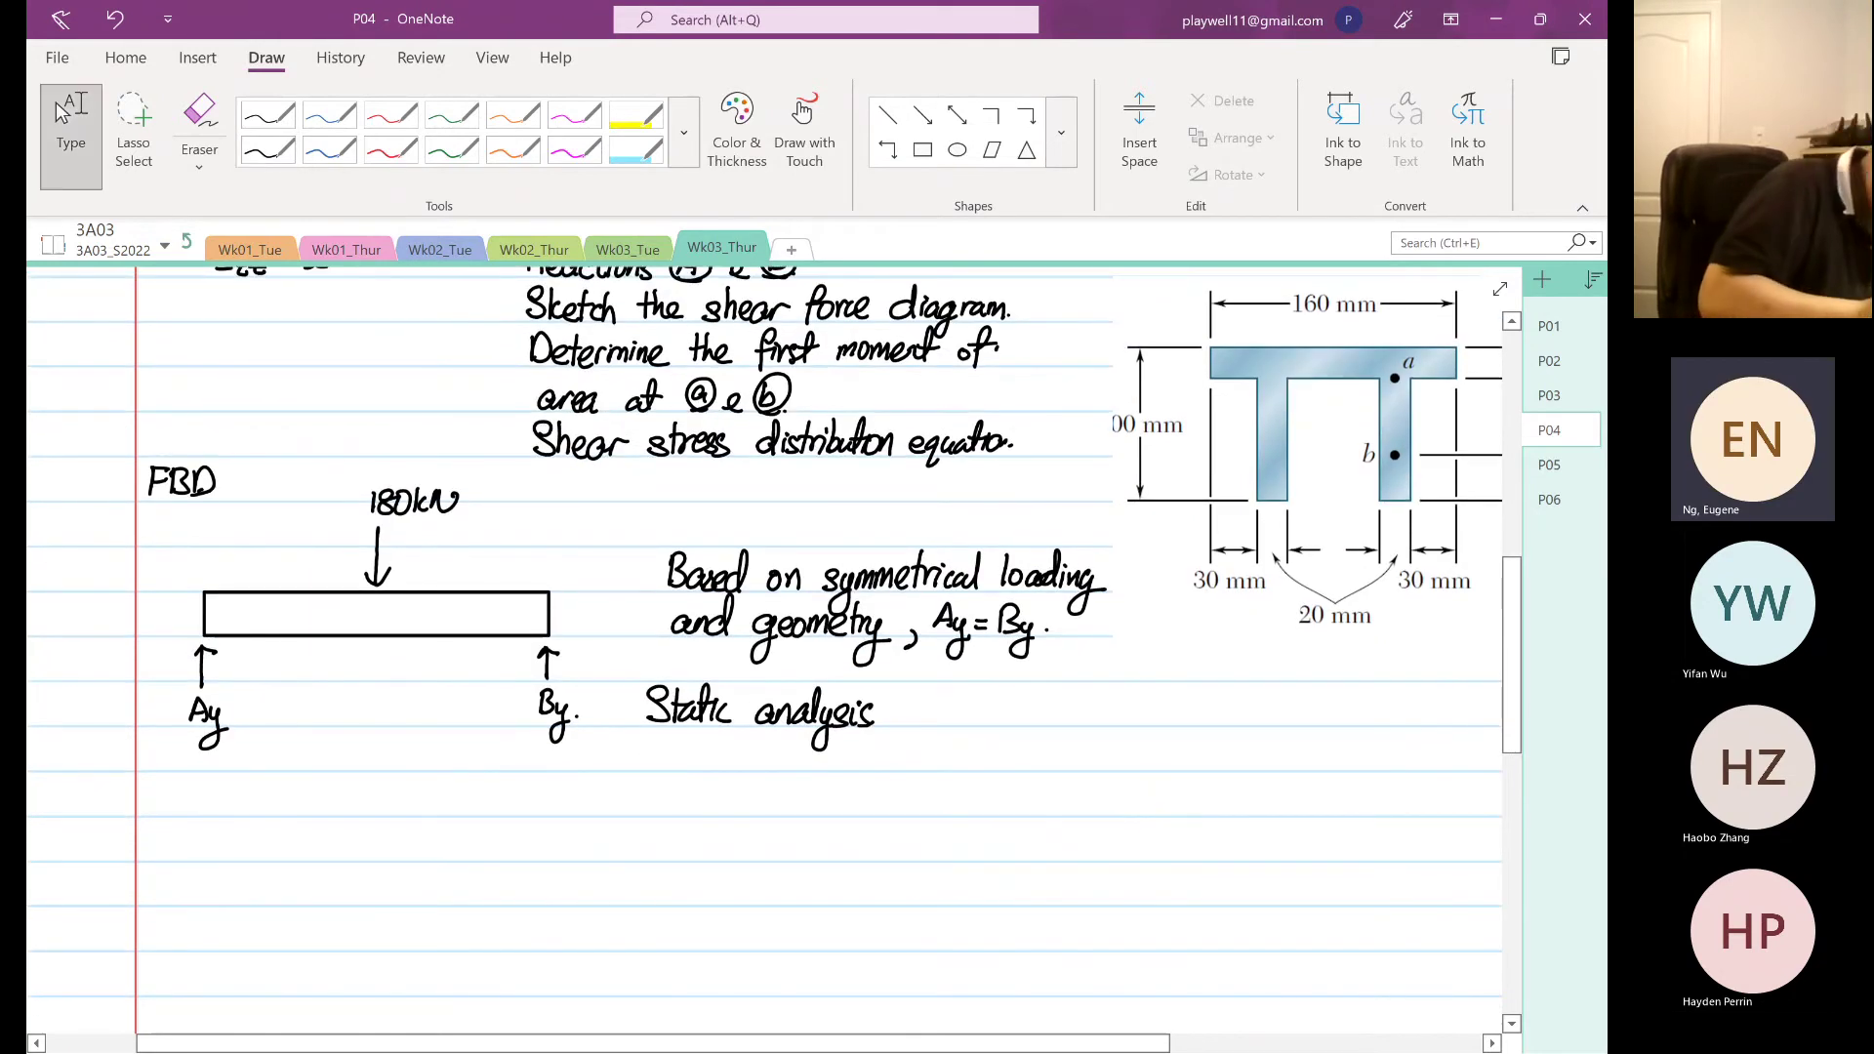
pyautogui.click(268, 149)
pyautogui.moveTo(644, 755); pyautogui.dragTo(664, 753)
pyautogui.moveTo(675, 734)
pyautogui.mouseDown()
pyautogui.moveTo(667, 769)
pyautogui.moveTo(715, 772)
pyautogui.moveTo(727, 803)
pyautogui.mouseUp()
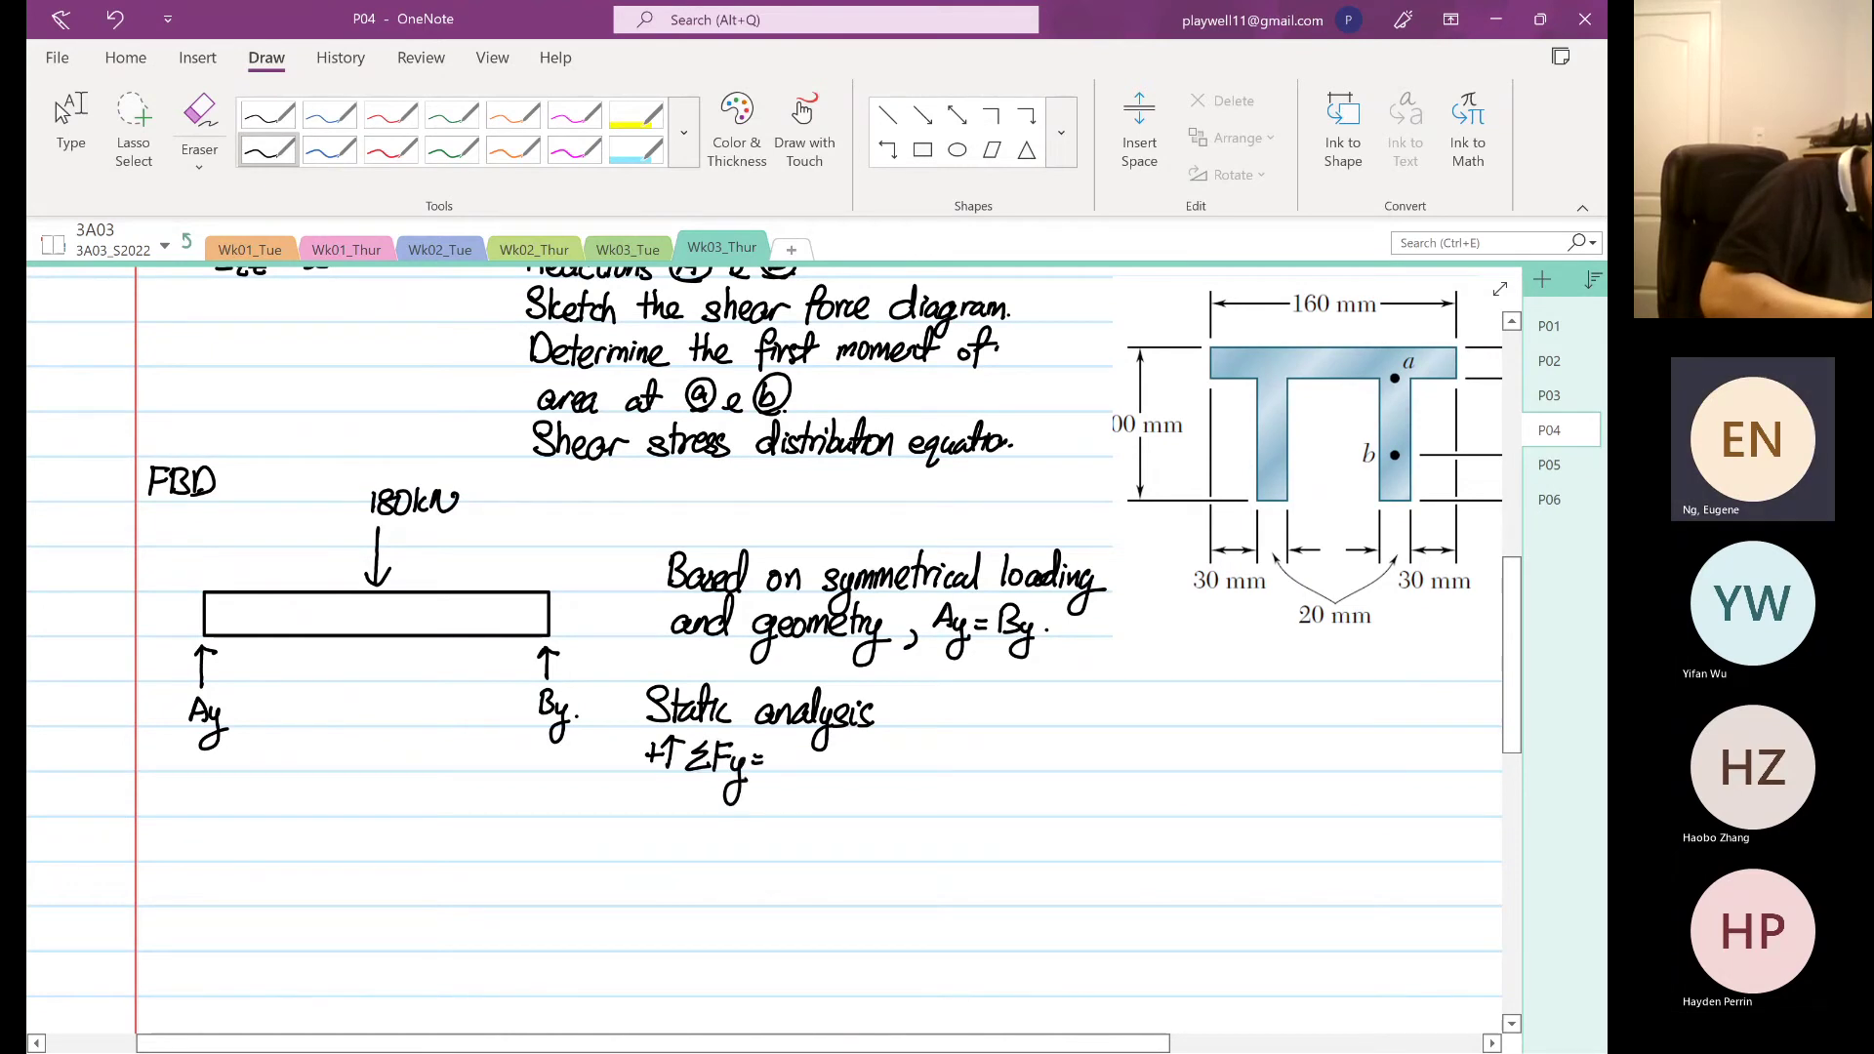
pyautogui.moveTo(783, 744); pyautogui.dragTo(806, 784)
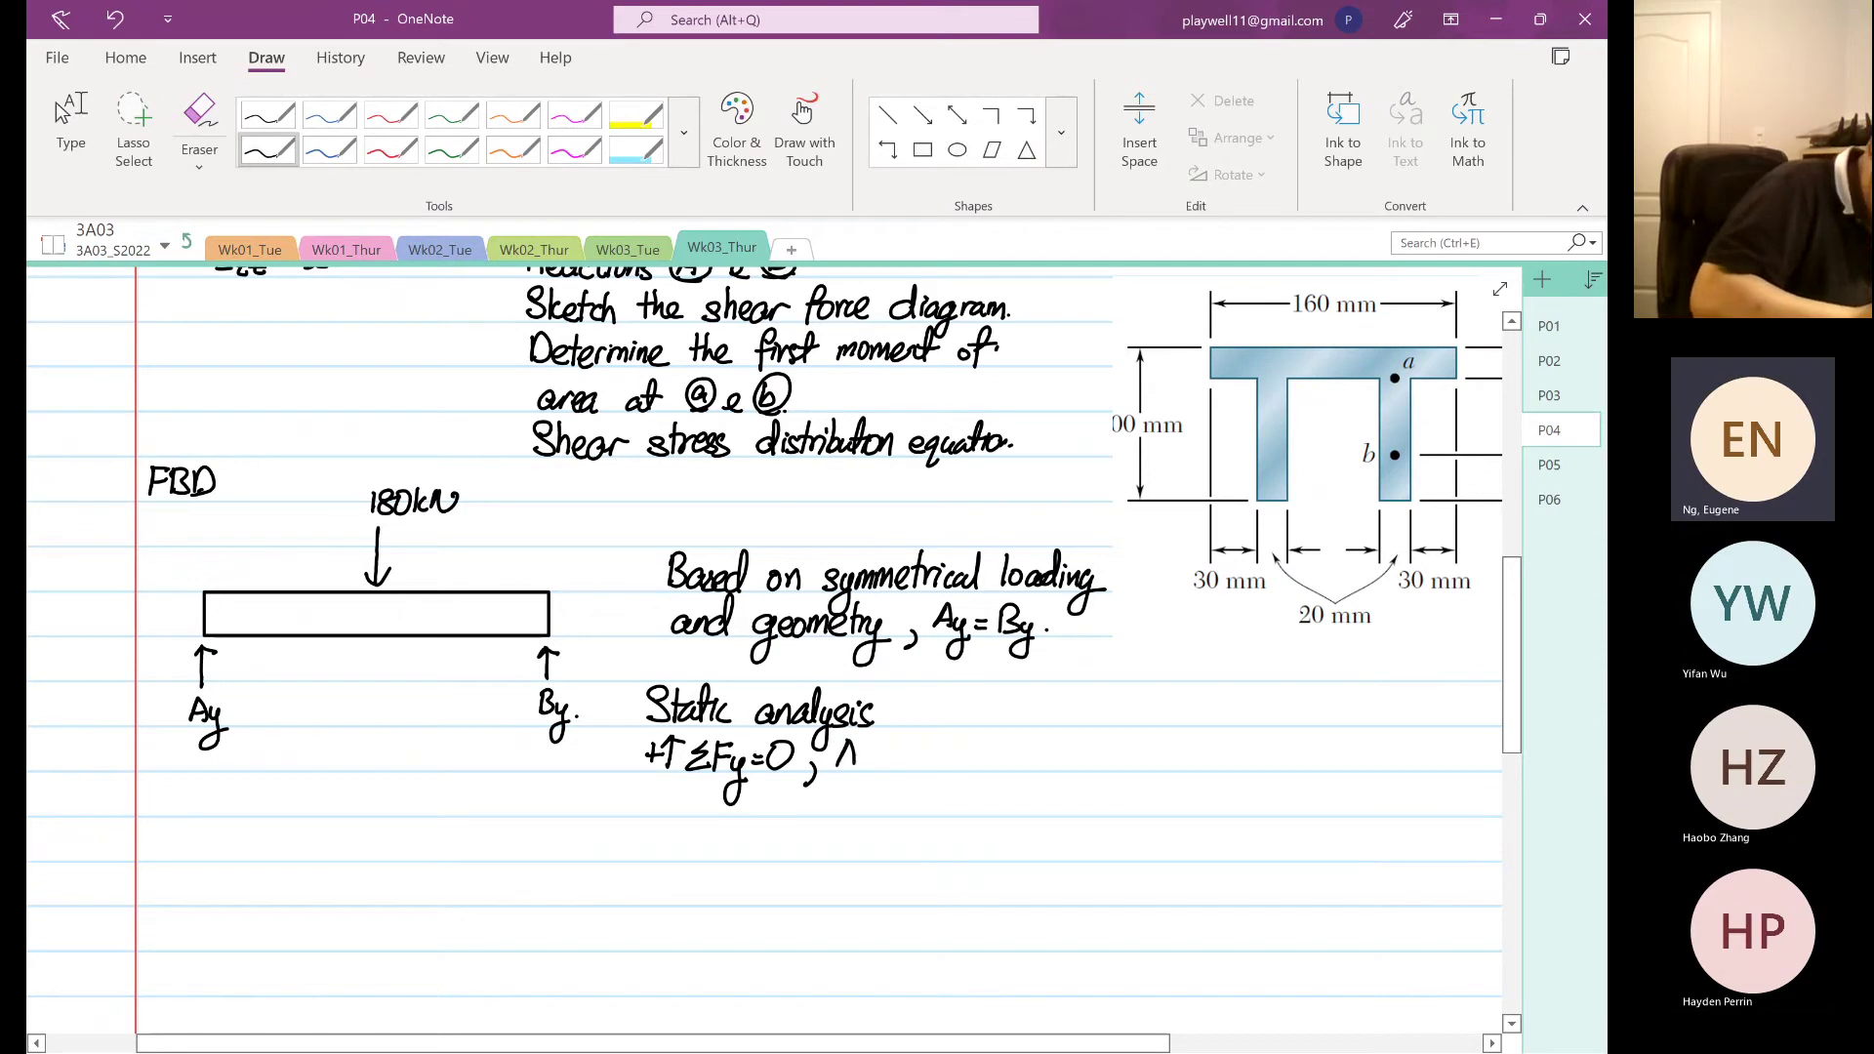
pyautogui.moveTo(870, 756)
pyautogui.mouseDown()
pyautogui.moveTo(856, 792)
pyautogui.moveTo(898, 771)
pyautogui.moveTo(925, 793)
pyautogui.moveTo(903, 802)
pyautogui.moveTo(1002, 745)
pyautogui.moveTo(1113, 765)
pyautogui.moveTo(1111, 738)
pyautogui.mouseUp()
pyautogui.click(1120, 753)
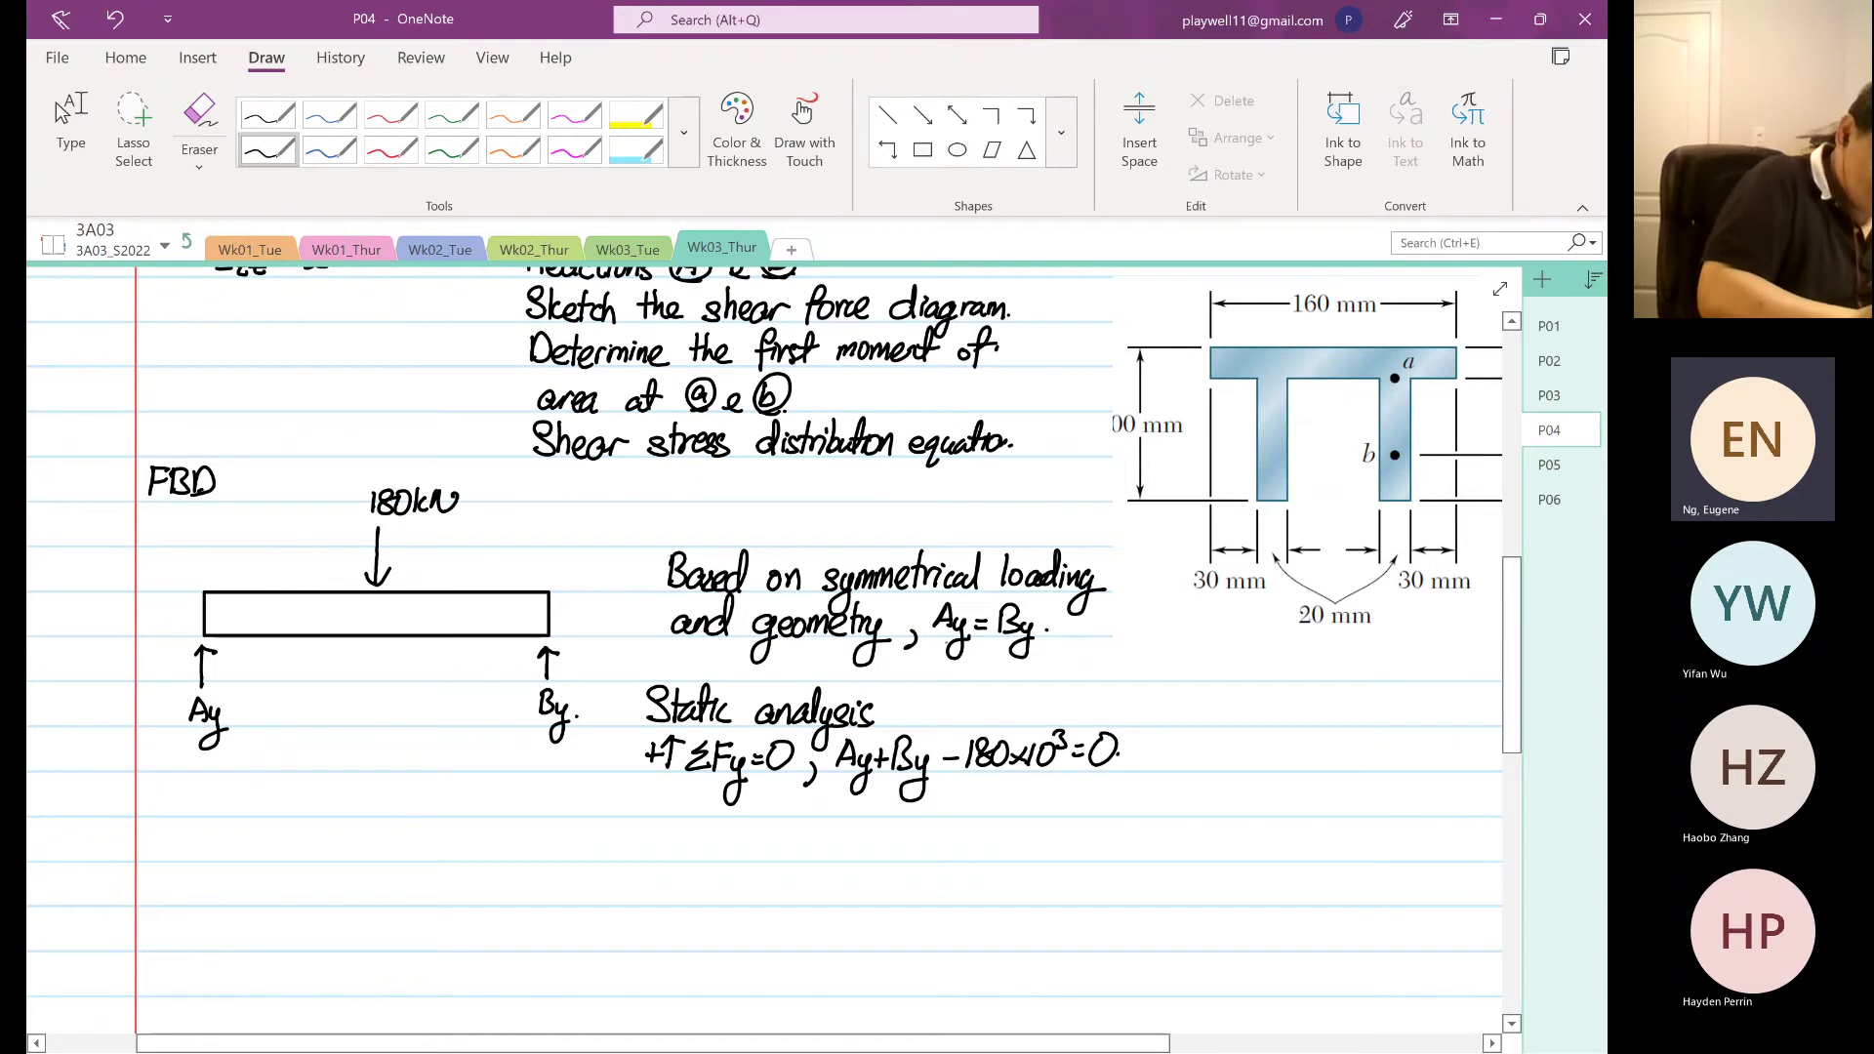
# - Underline "Ay = By" in the symmetry note and handwrite "2Ay = 180×10³" under the equilibrium equation
pyautogui.moveTo(940, 640)
pyautogui.mouseDown()
pyautogui.moveTo(1016, 639)
pyautogui.moveTo(1001, 647)
pyautogui.mouseUp()
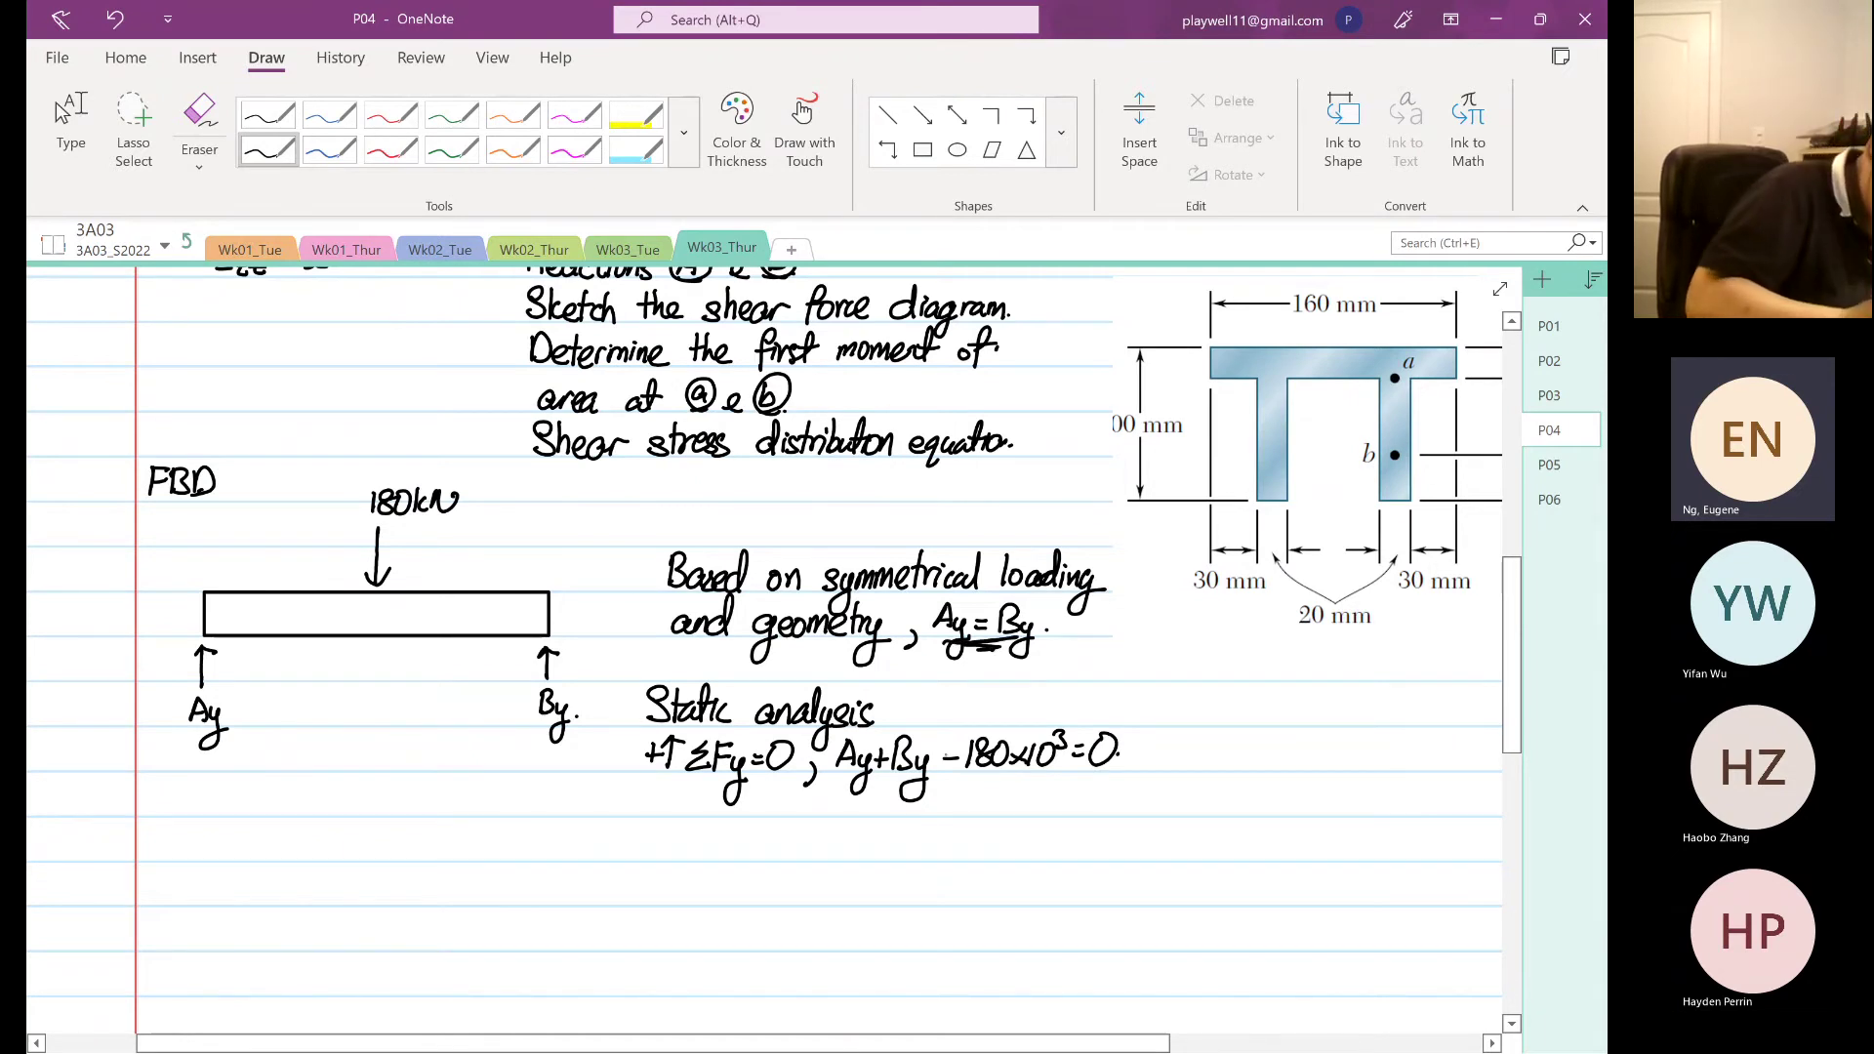
pyautogui.moveTo(939, 788)
pyautogui.mouseDown()
pyautogui.moveTo(942, 809)
pyautogui.moveTo(977, 810)
pyautogui.mouseUp()
pyautogui.moveTo(959, 804)
pyautogui.mouseDown()
pyautogui.moveTo(988, 821)
pyautogui.moveTo(973, 843)
pyautogui.mouseUp()
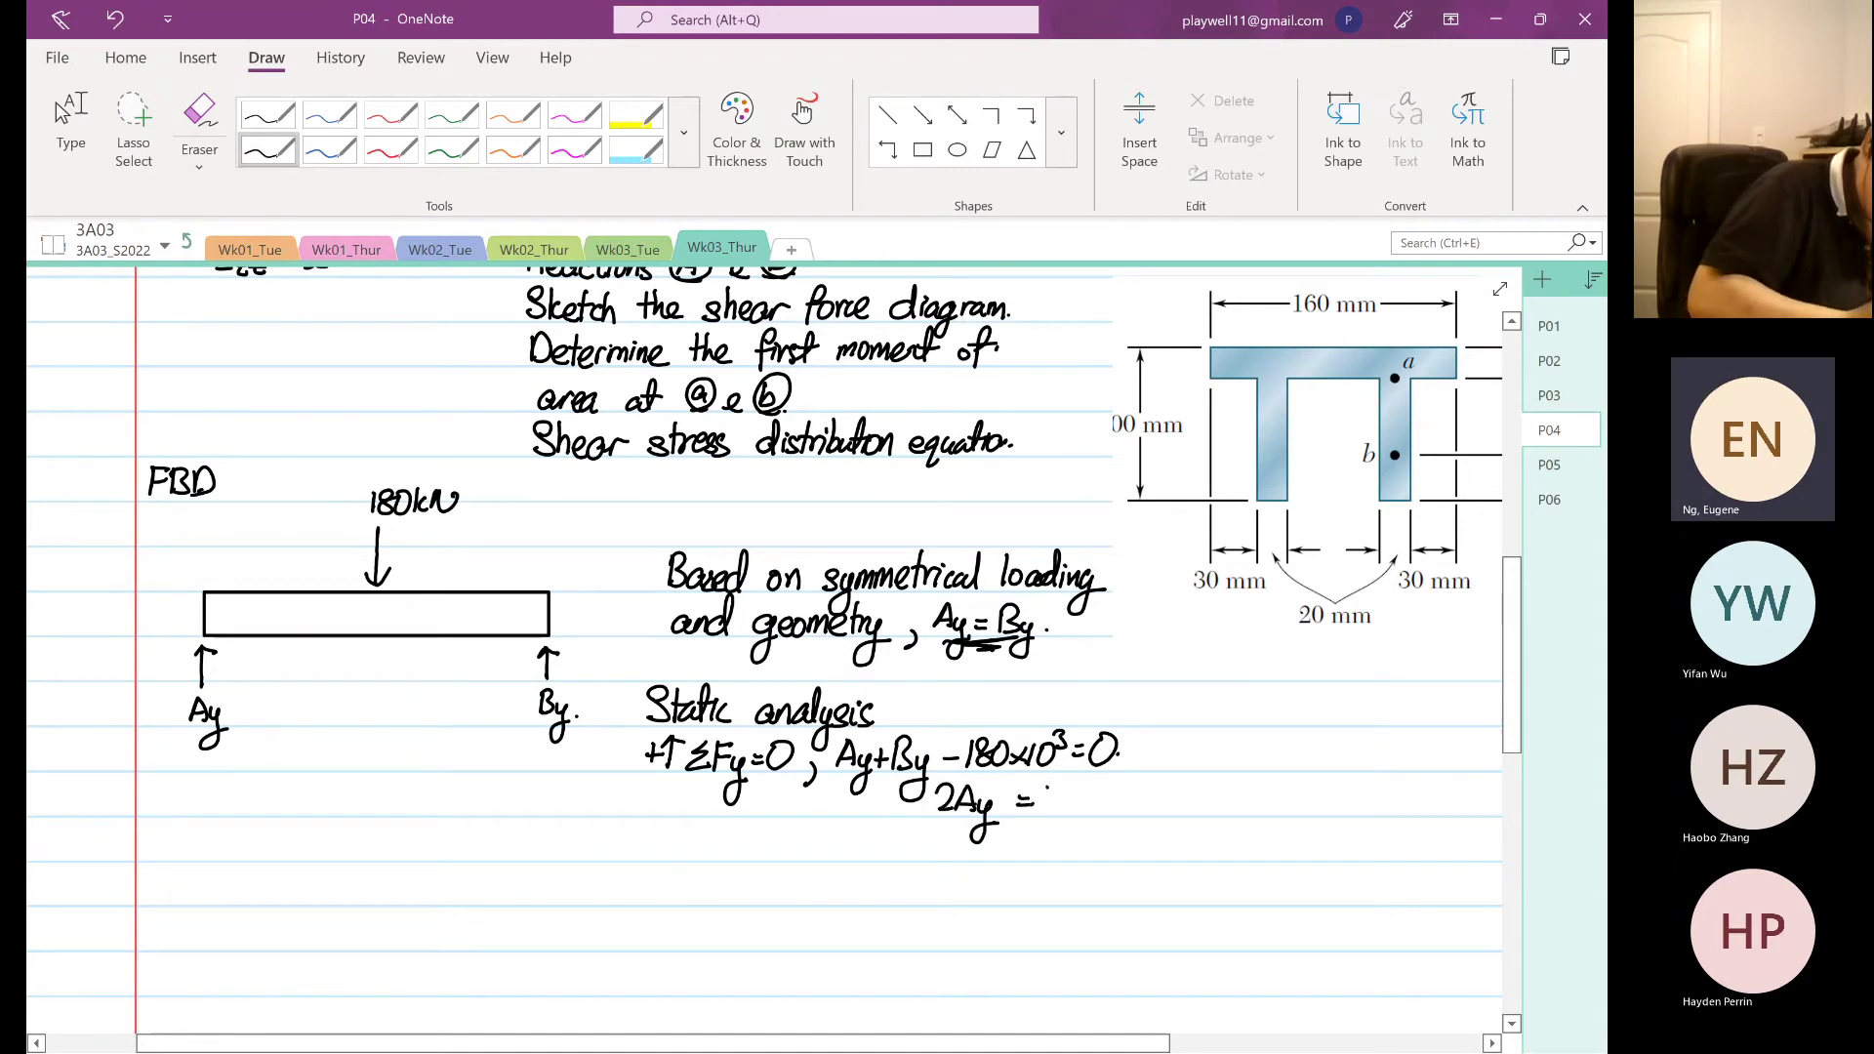
pyautogui.moveTo(1049, 788); pyautogui.dragTo(1044, 812)
pyautogui.moveTo(1067, 790); pyautogui.dragTo(1064, 793)
pyautogui.moveTo(1088, 790)
pyautogui.mouseDown()
pyautogui.moveTo(1077, 811)
pyautogui.moveTo(1110, 811)
pyautogui.mouseUp()
pyautogui.moveTo(1122, 789); pyautogui.dragTo(1121, 812)
pyautogui.moveTo(1133, 789); pyautogui.dragTo(1131, 791)
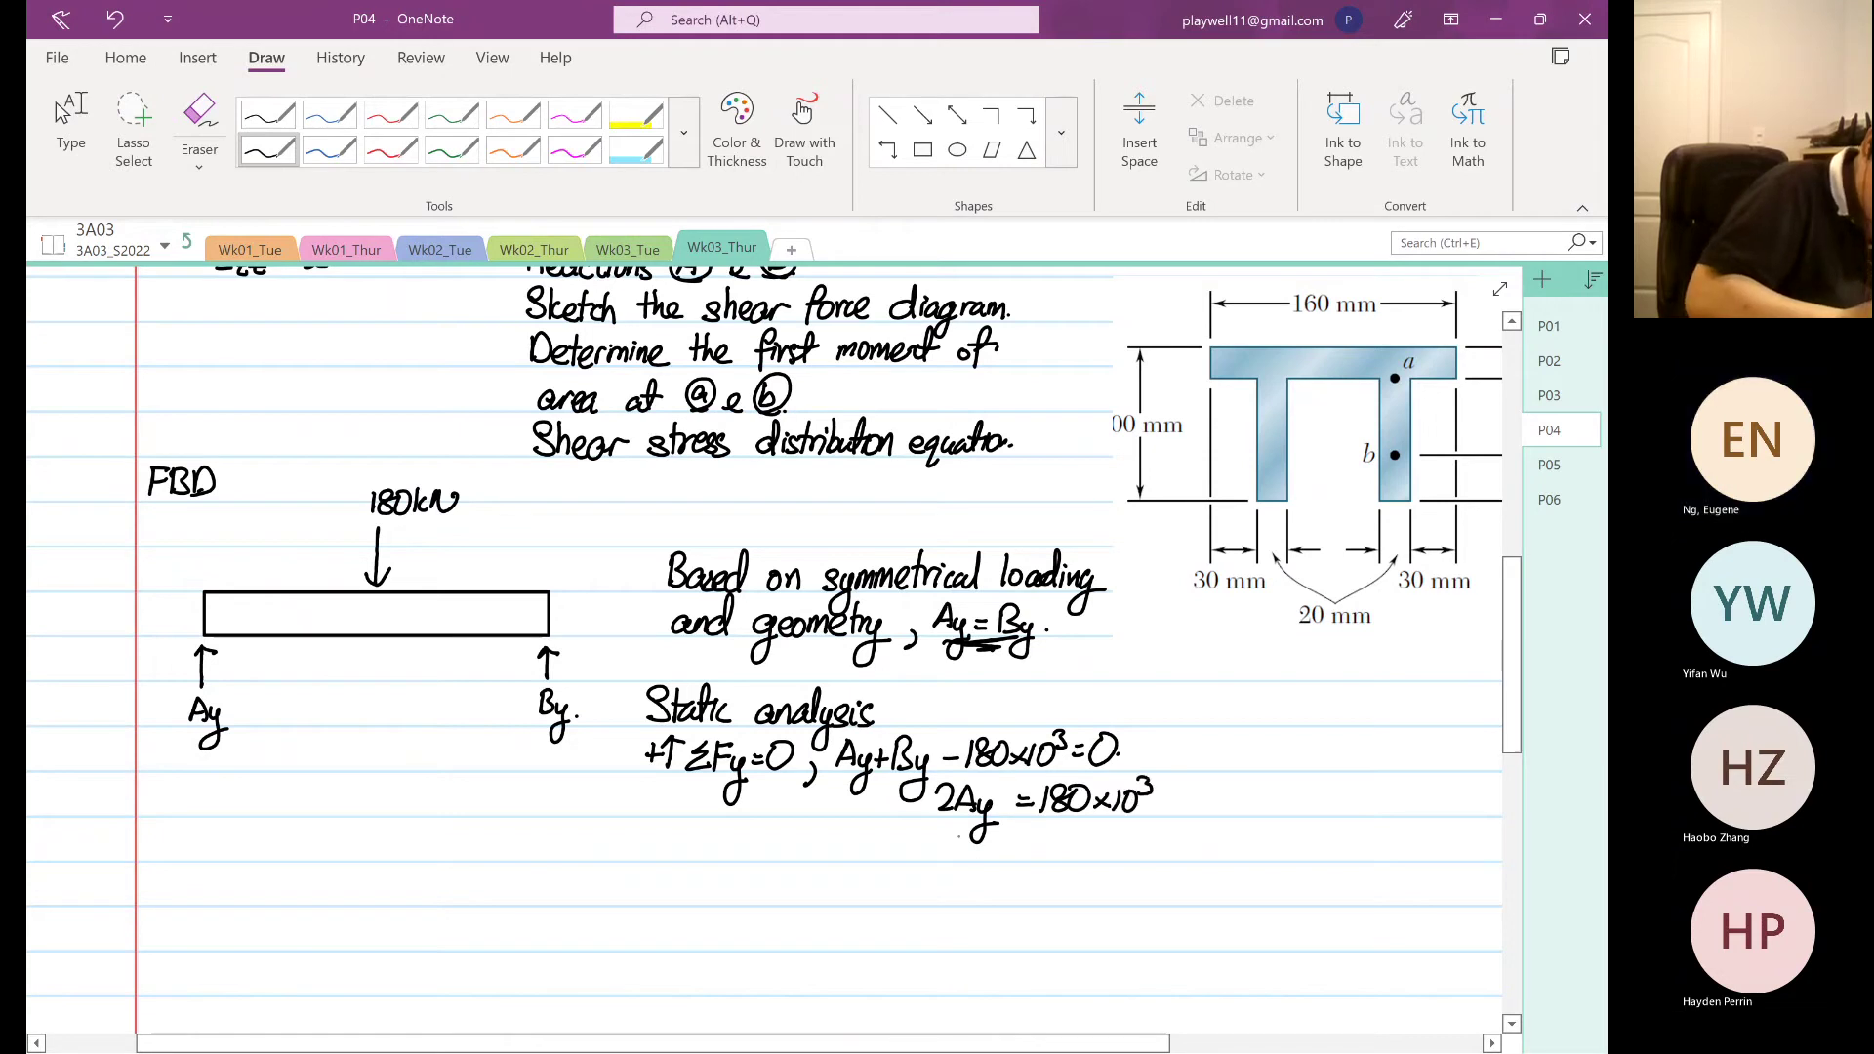
# - Handwrite the reaction result "Ay = 90×10³ N = By." under the 2Ay line
pyautogui.moveTo(962, 825)
pyautogui.mouseDown()
pyautogui.moveTo(947, 855)
pyautogui.moveTo(967, 884)
pyautogui.moveTo(1018, 838)
pyautogui.mouseUp()
pyautogui.moveTo(1003, 851); pyautogui.dragTo(1038, 856)
pyautogui.moveTo(1060, 832)
pyautogui.mouseDown()
pyautogui.moveTo(1153, 824)
pyautogui.moveTo(1183, 857)
pyautogui.mouseUp()
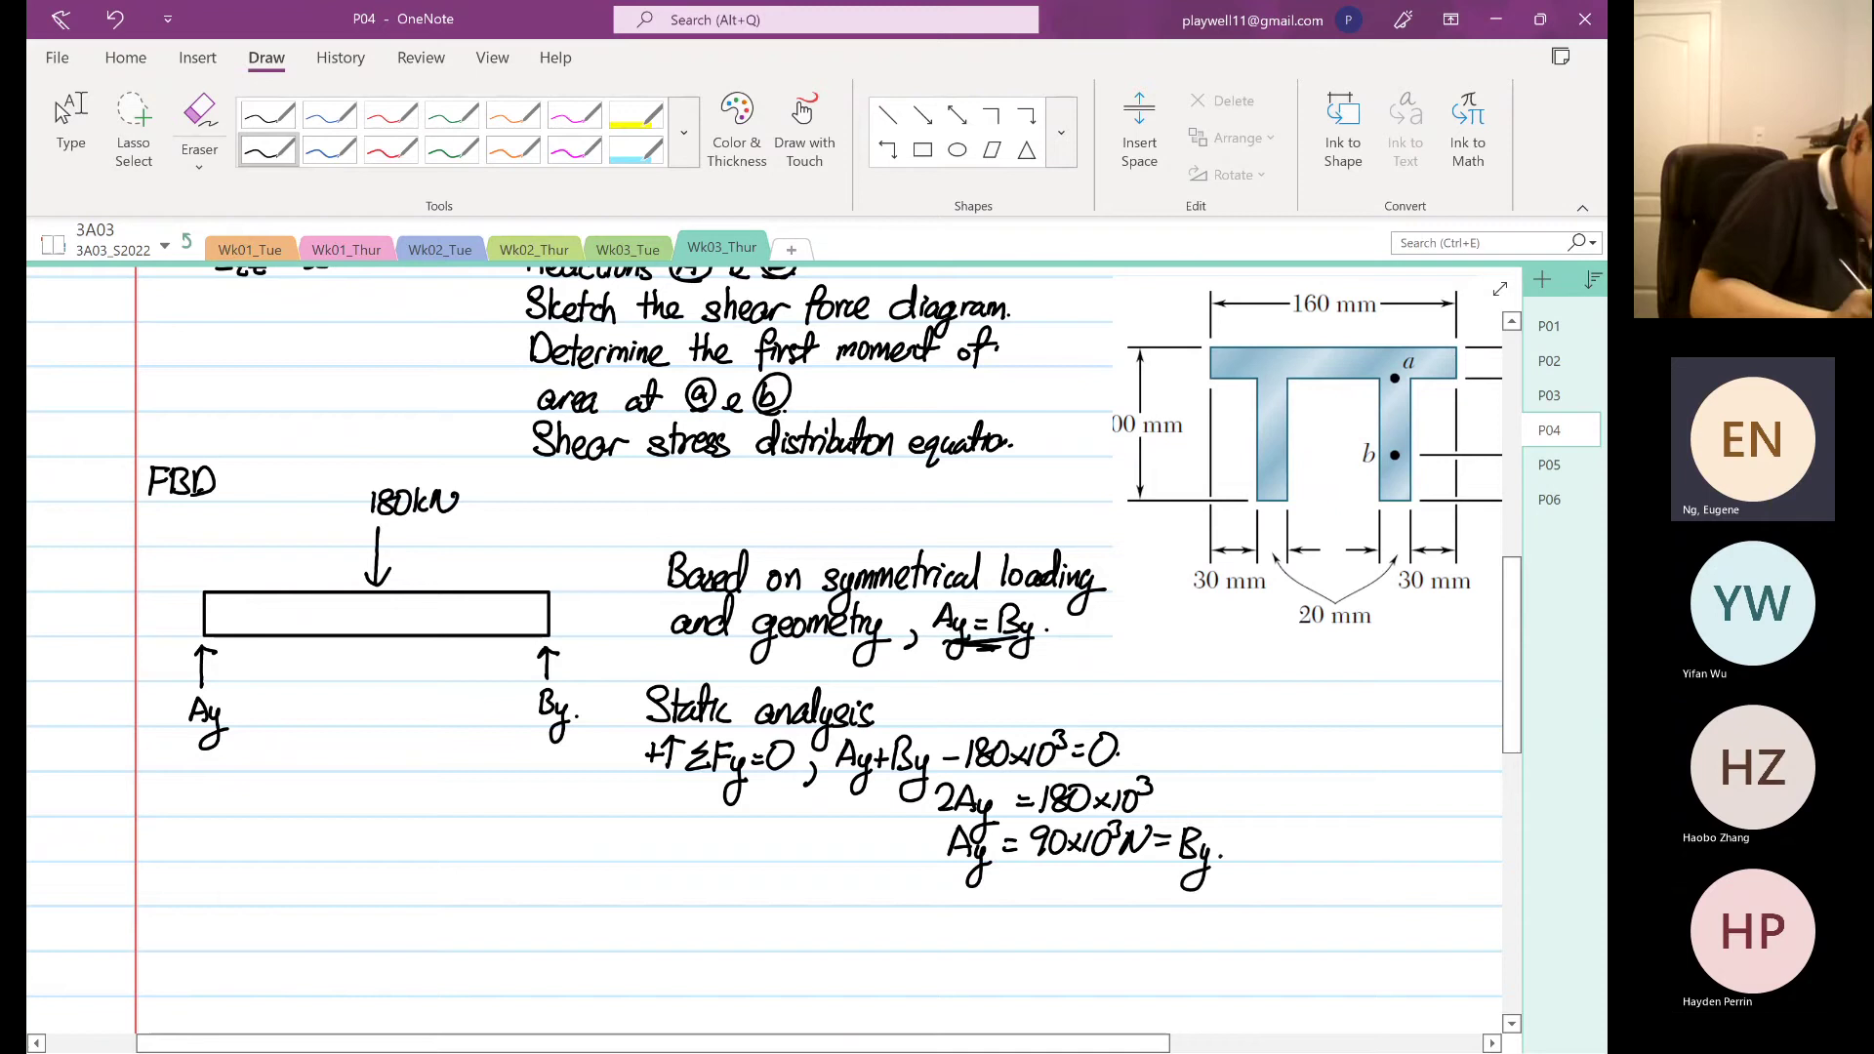
# - Draw a horizontal arrow below the free body diagram, slightly longer than the beam, and label its tip "x"
pyautogui.scroll(-2, 1322, 699)
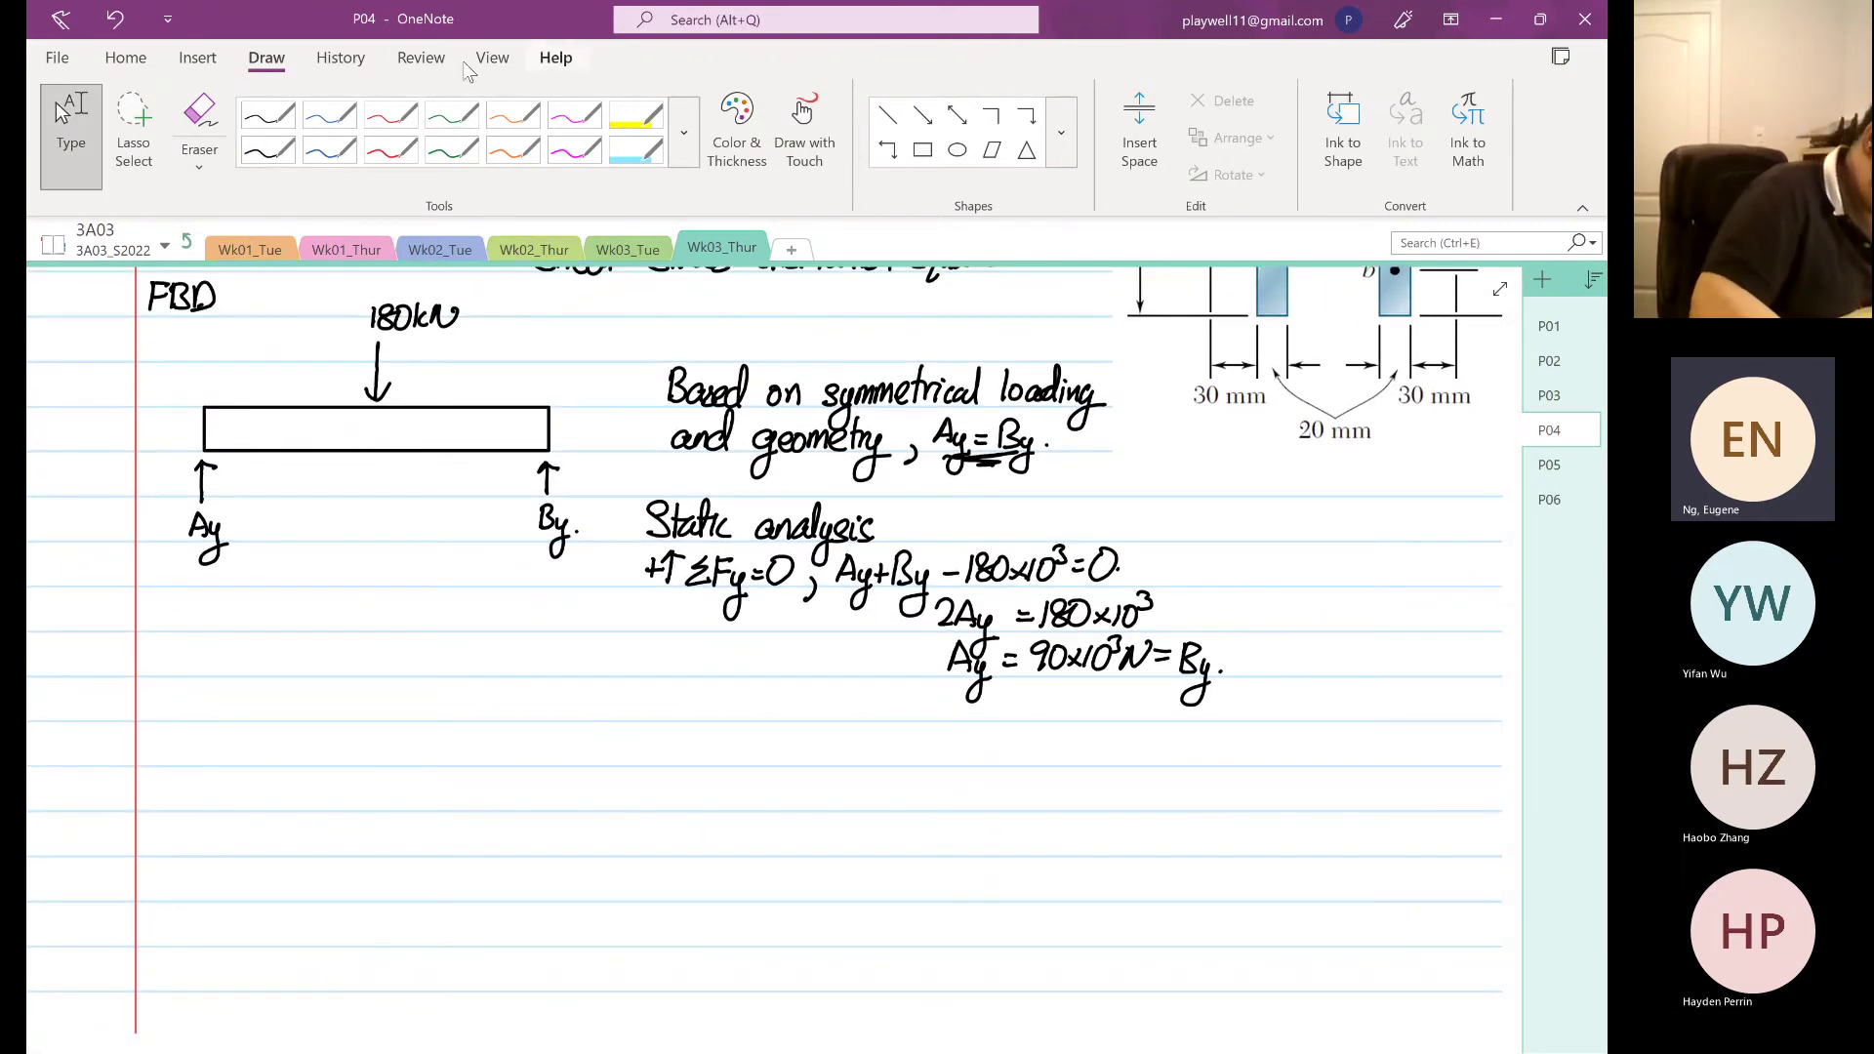
pyautogui.click(267, 149)
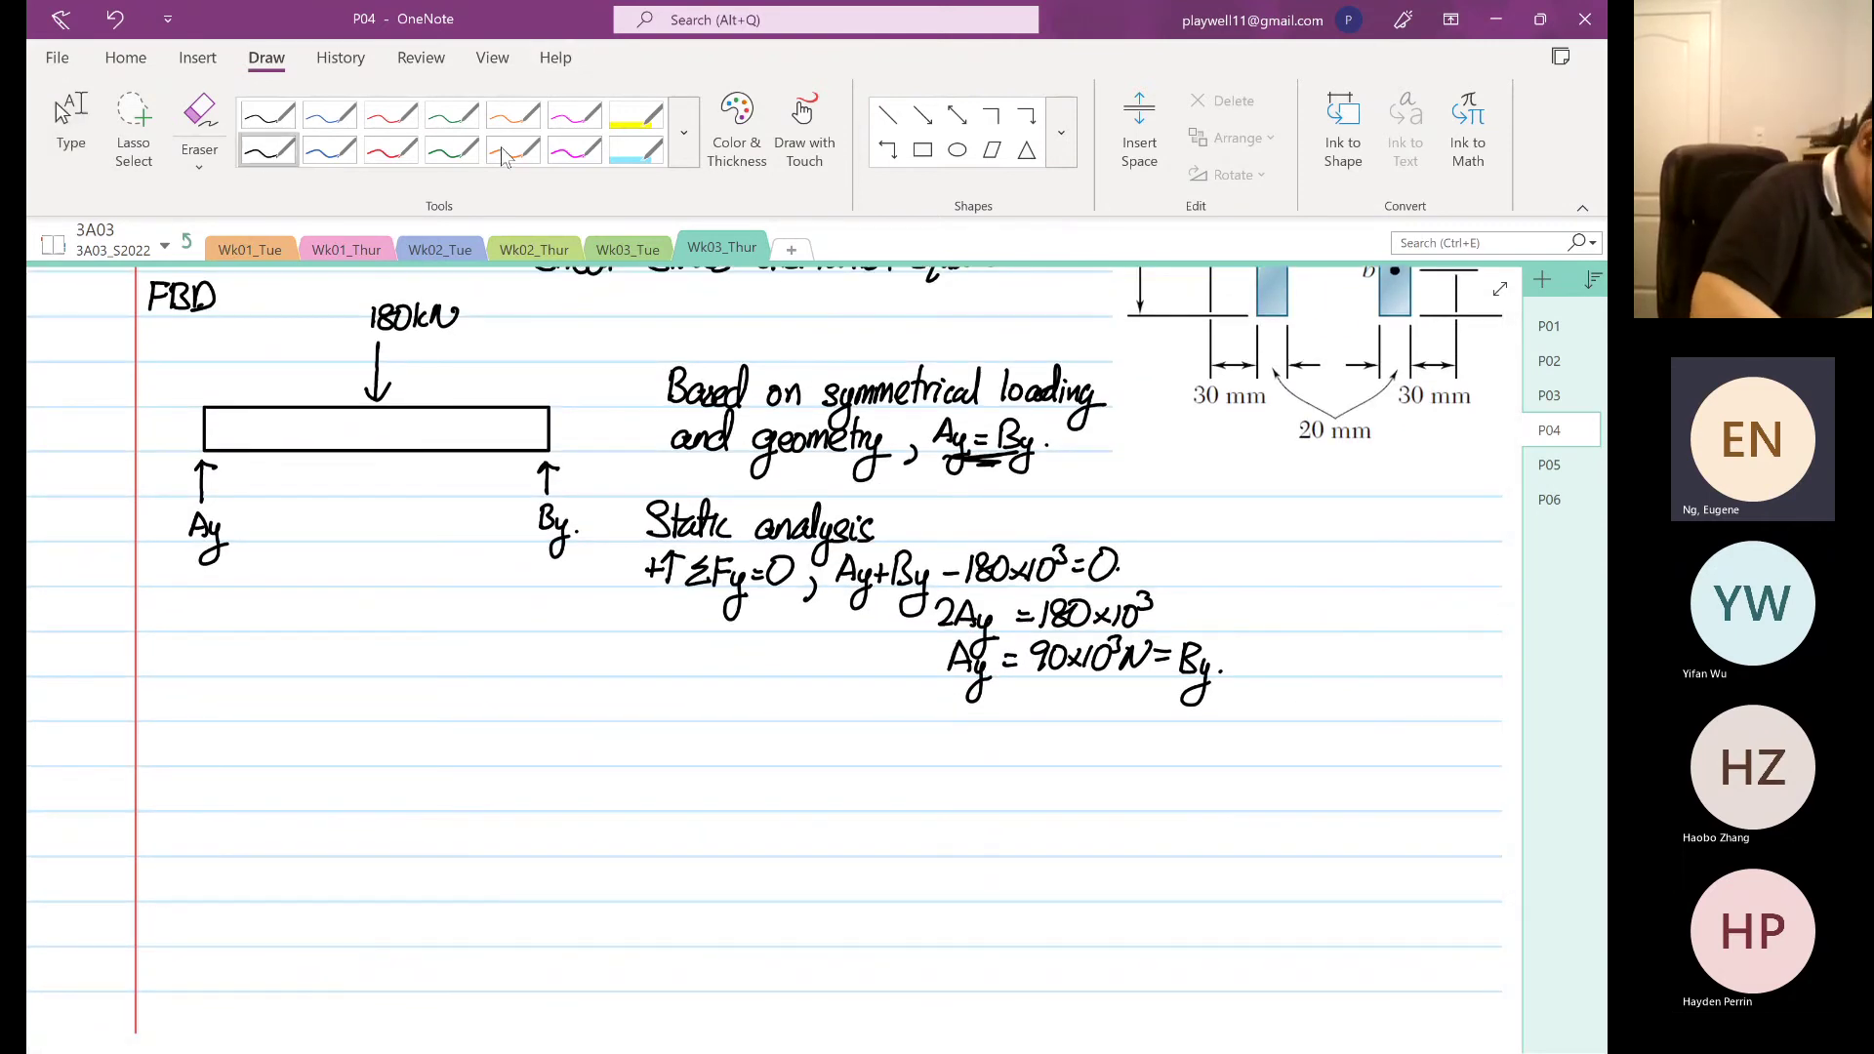
pyautogui.click(919, 121)
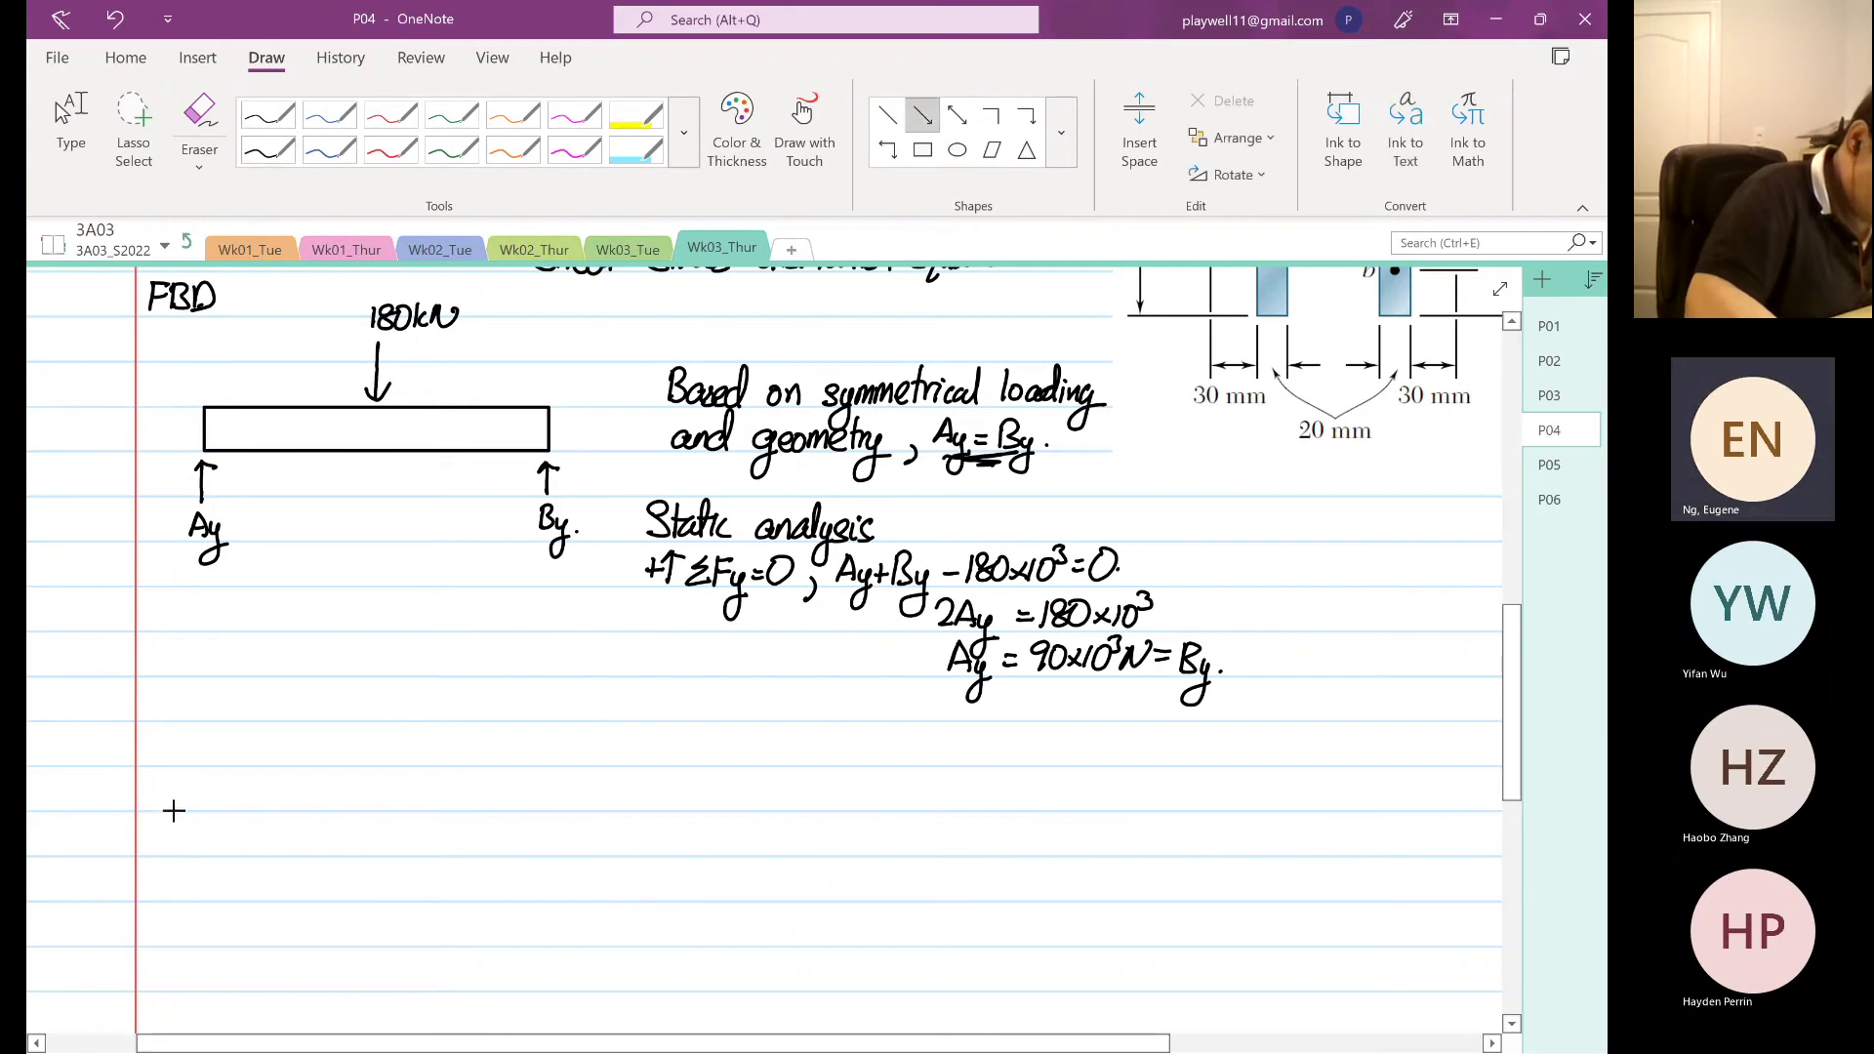
pyautogui.moveTo(172, 810); pyautogui.dragTo(606, 812)
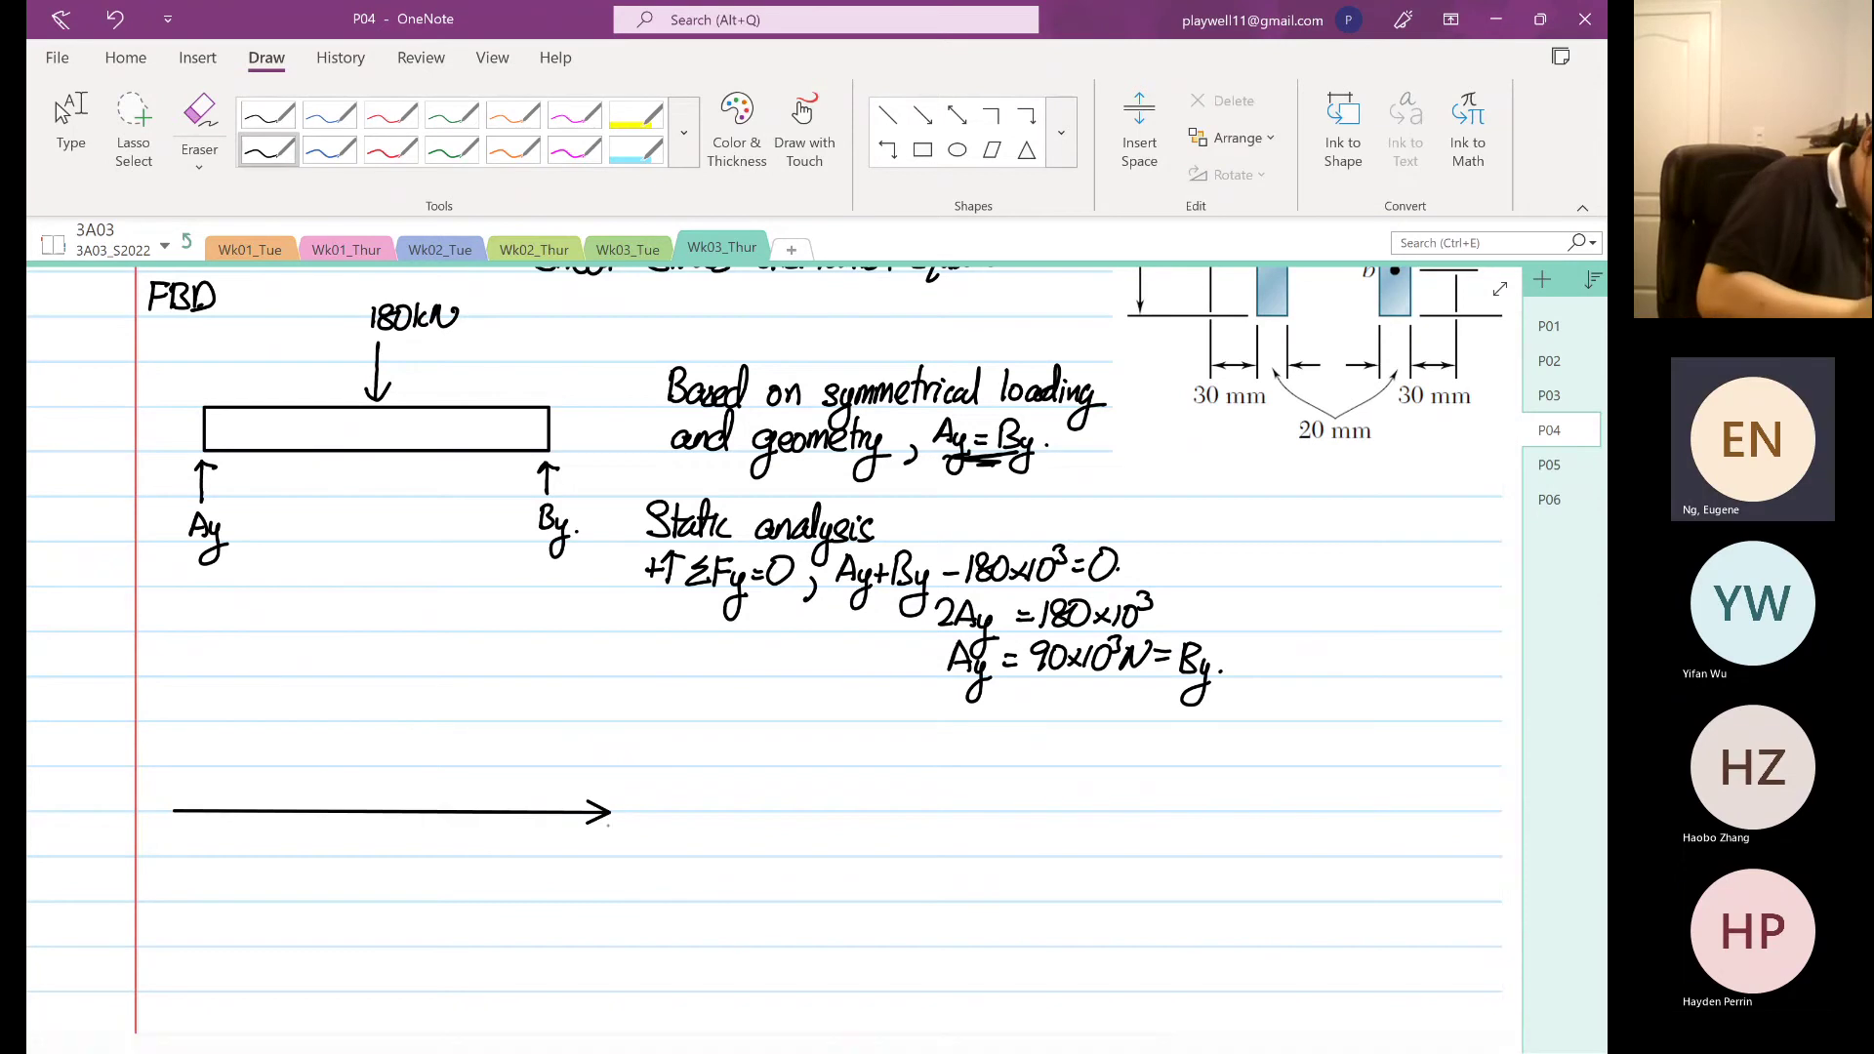
pyautogui.moveTo(619, 809); pyautogui.dragTo(620, 828)
pyautogui.moveTo(644, 809); pyautogui.dragTo(645, 828)
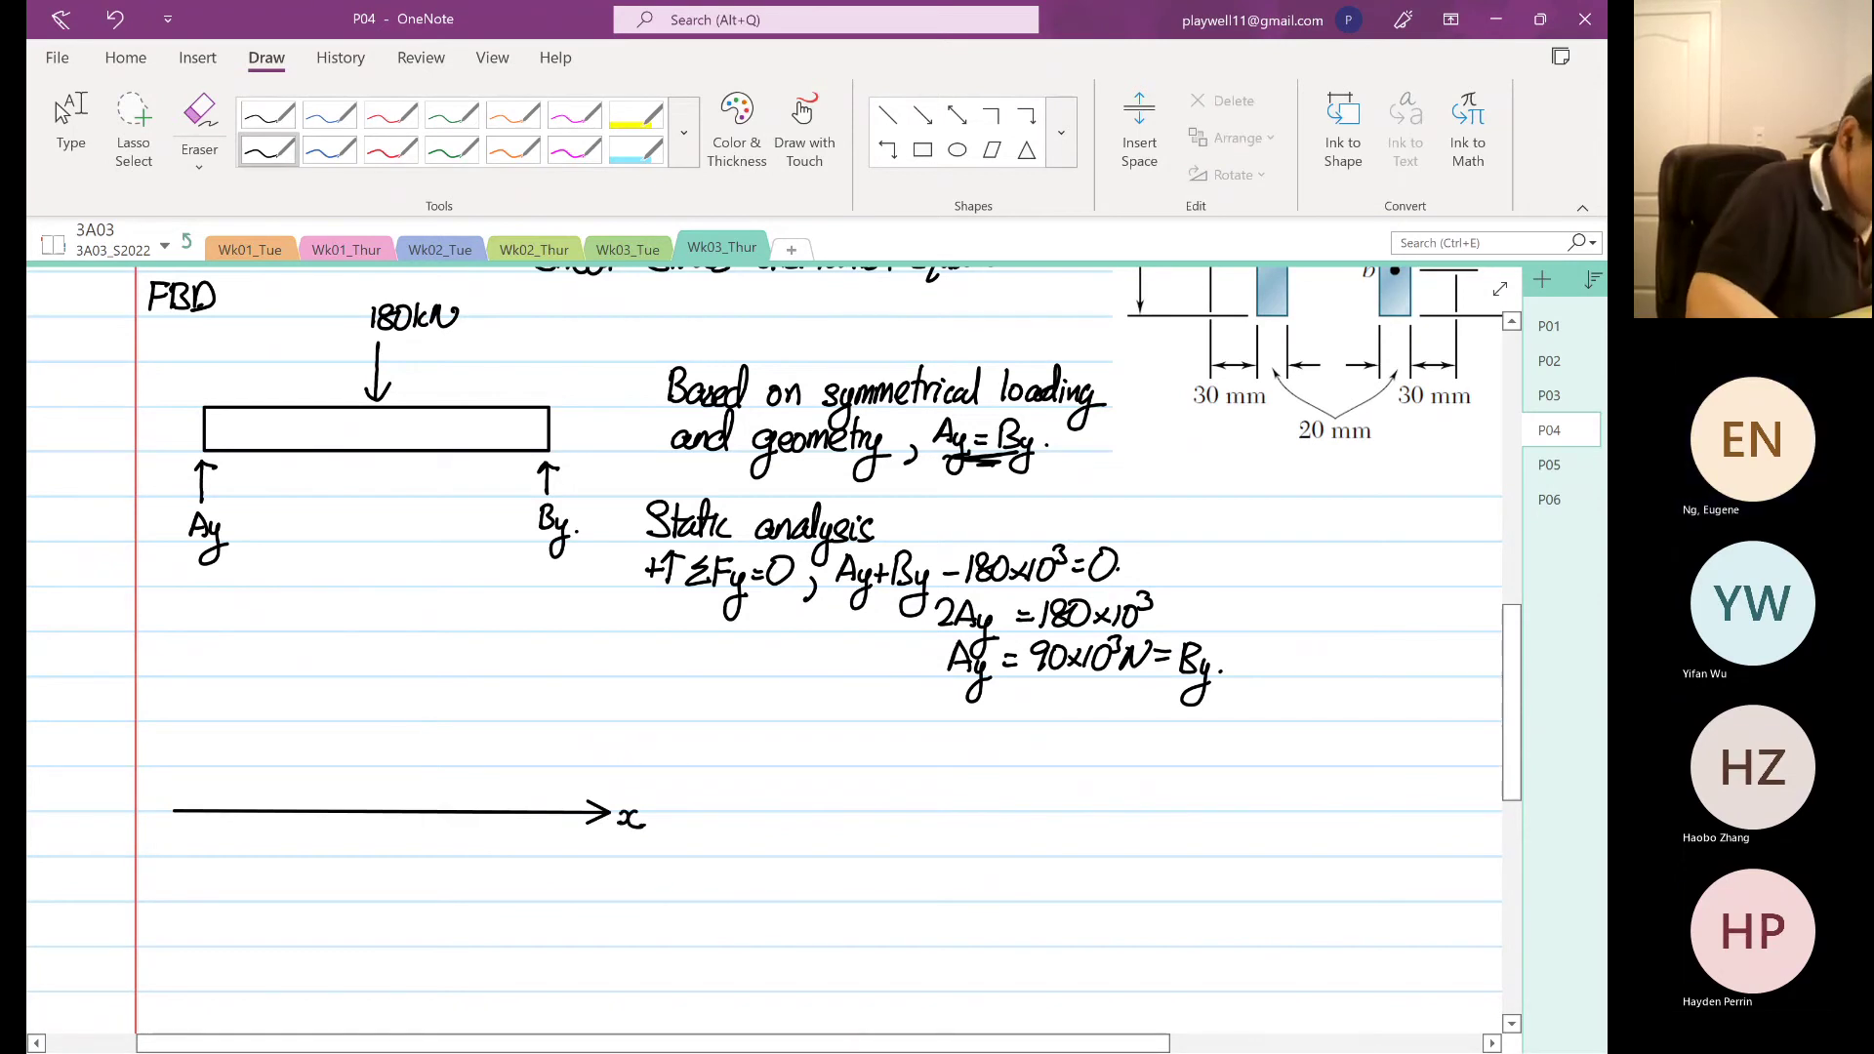
pyautogui.press('Escape')
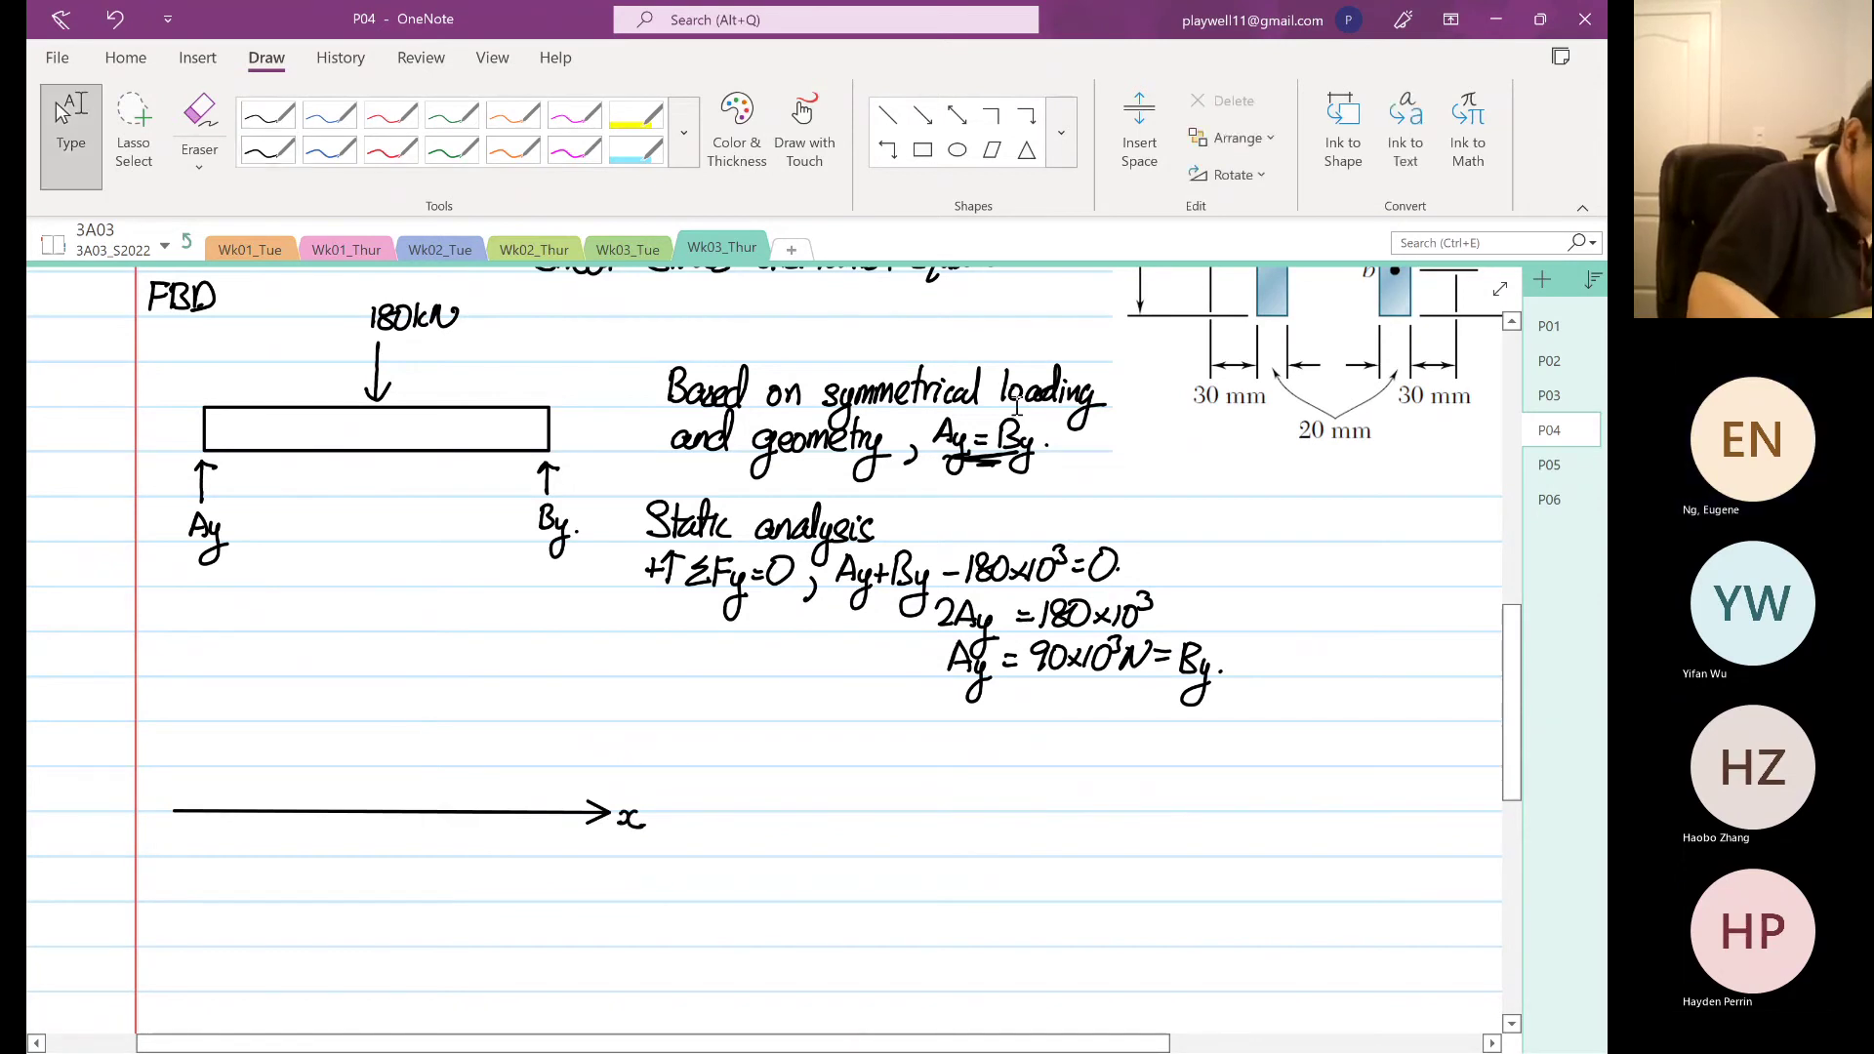
# - Draw a vertical upward arrow crossing the x axis in line with the beam's end at Ay
pyautogui.click(924, 127)
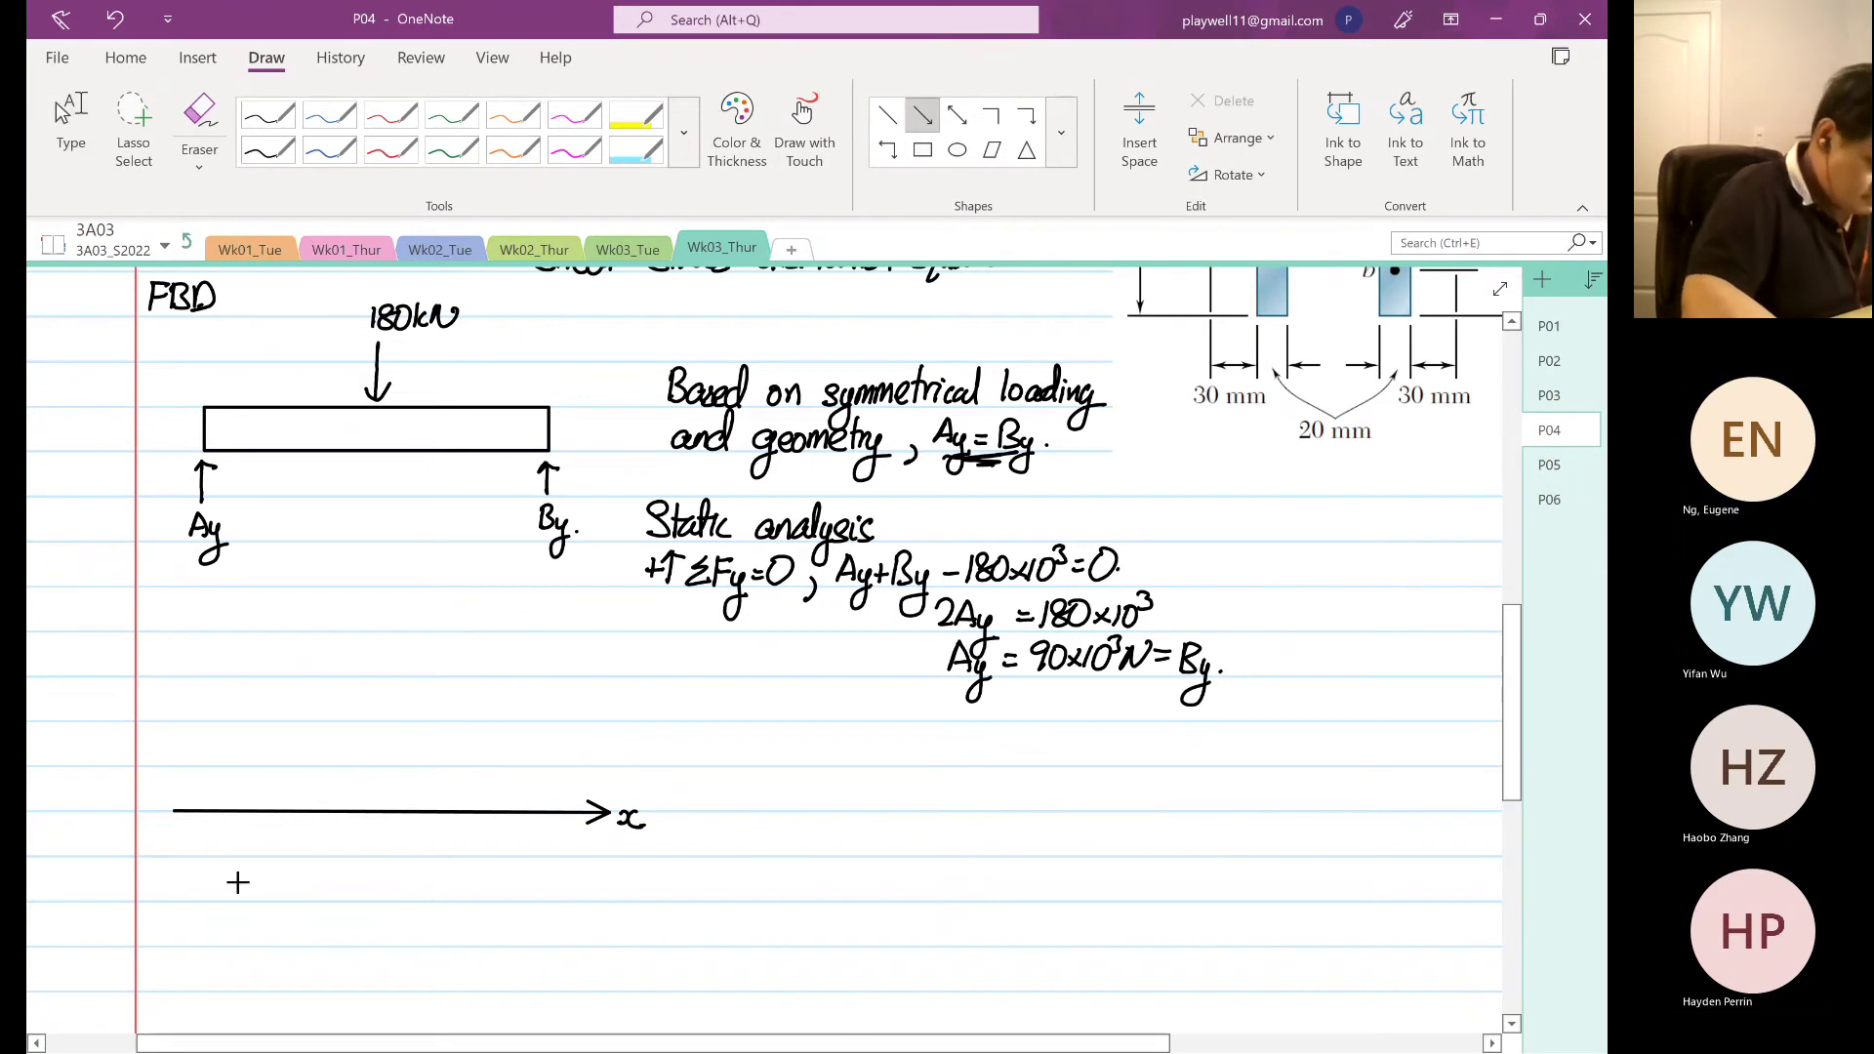
pyautogui.moveTo(206, 969); pyautogui.dragTo(205, 636)
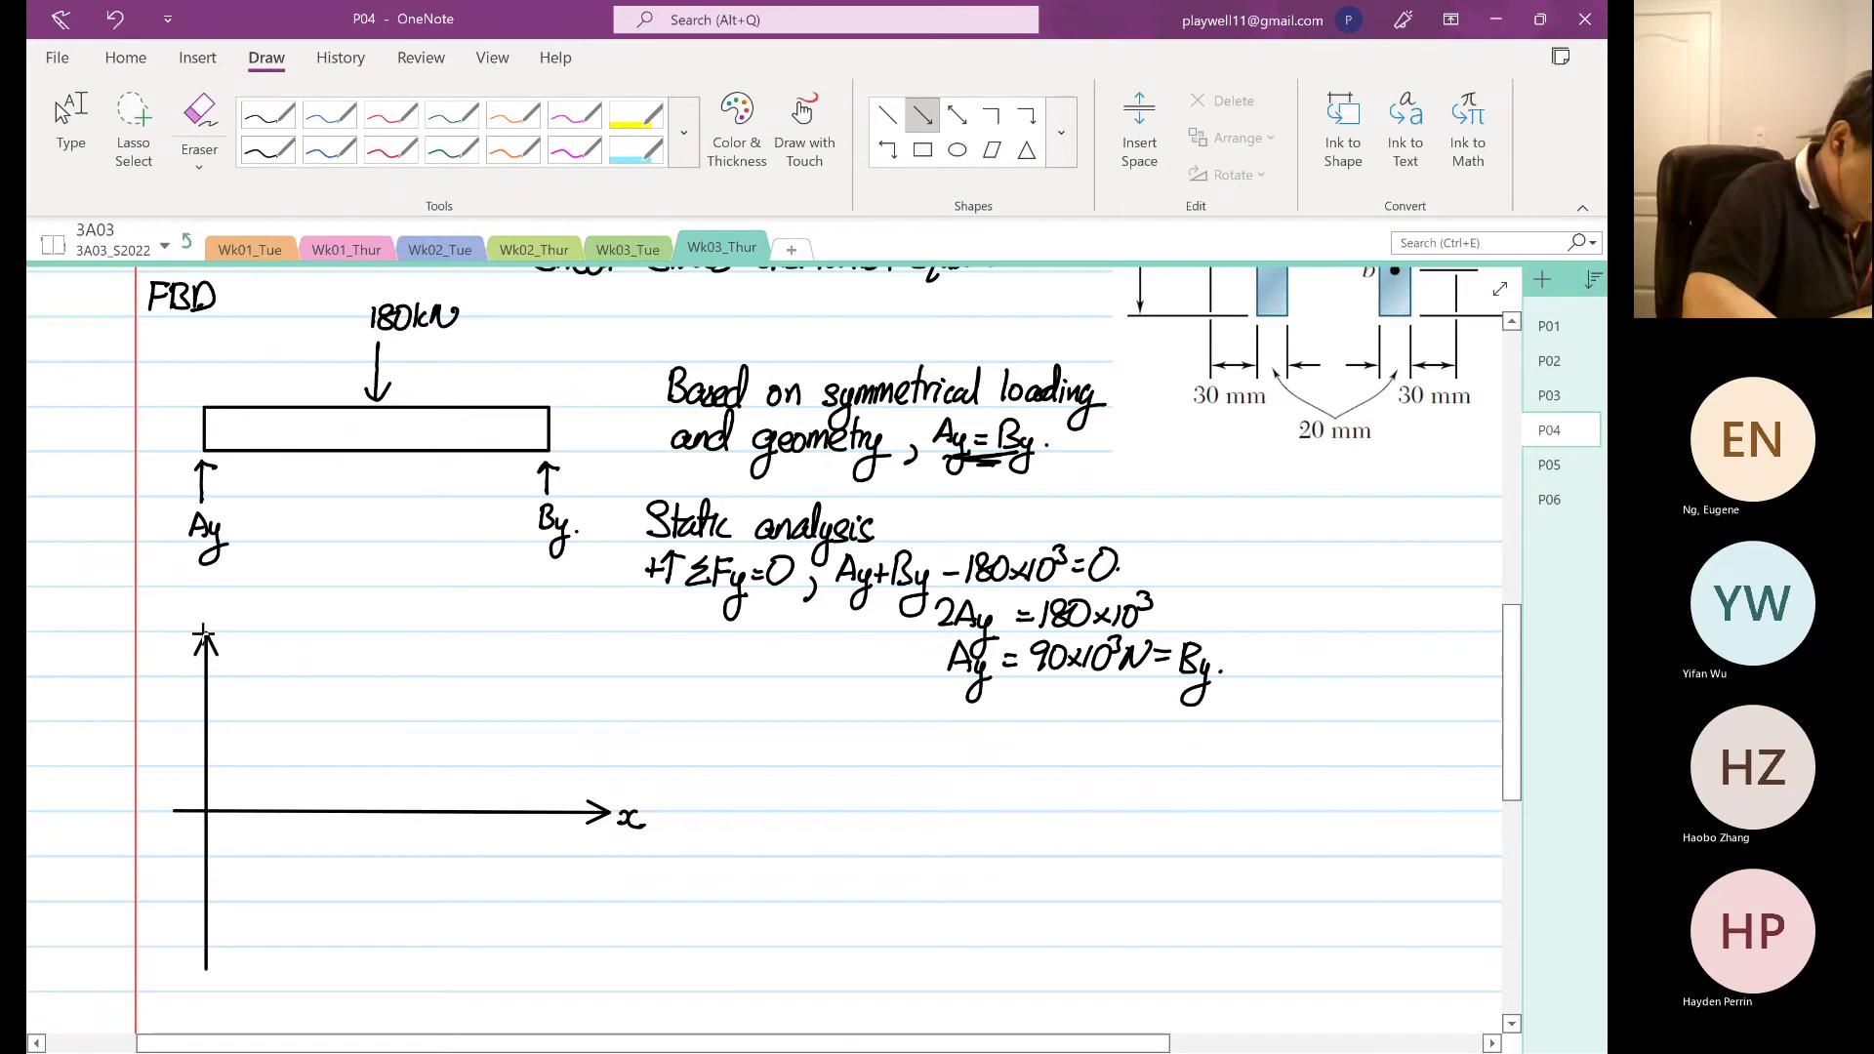
pyautogui.click(328, 637)
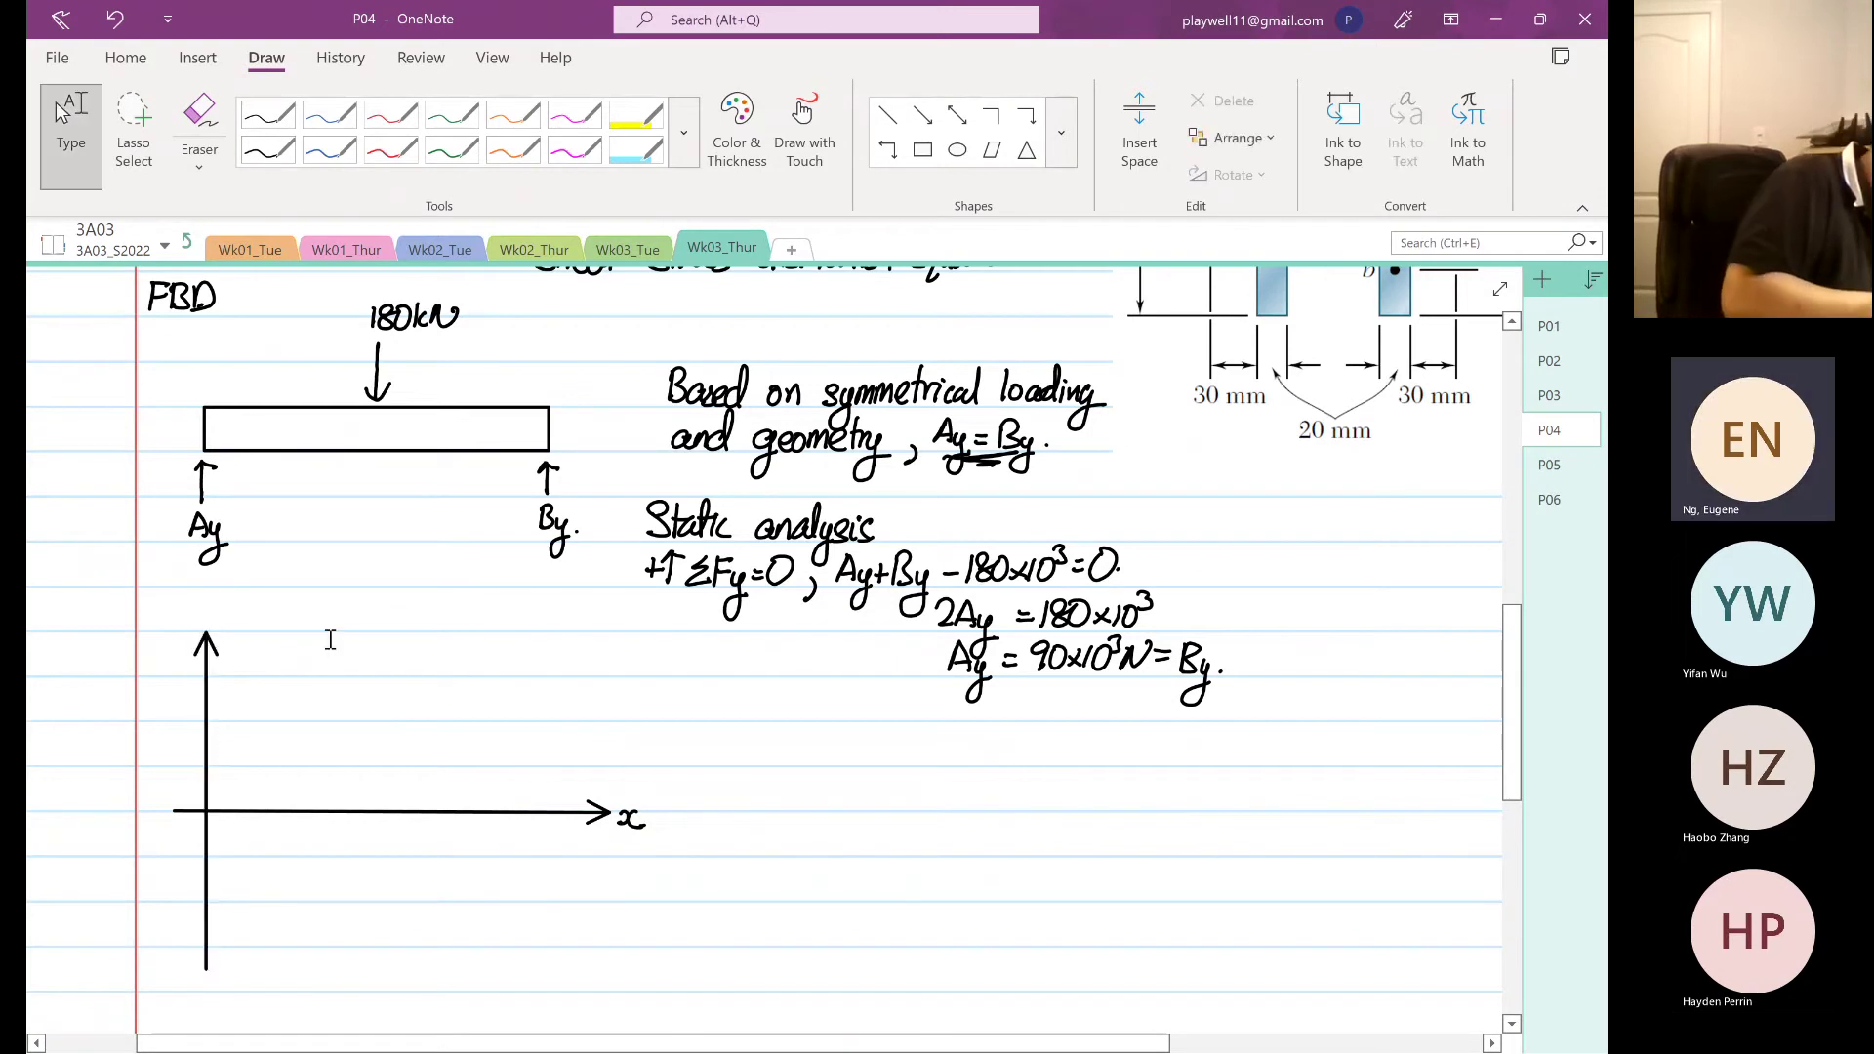
# - Label the vertical axis "V" and mark circled A at the origin and circled B on the x axis in line with By
pyautogui.moveTo(205, 617); pyautogui.dragTo(217, 595)
pyautogui.click(219, 613)
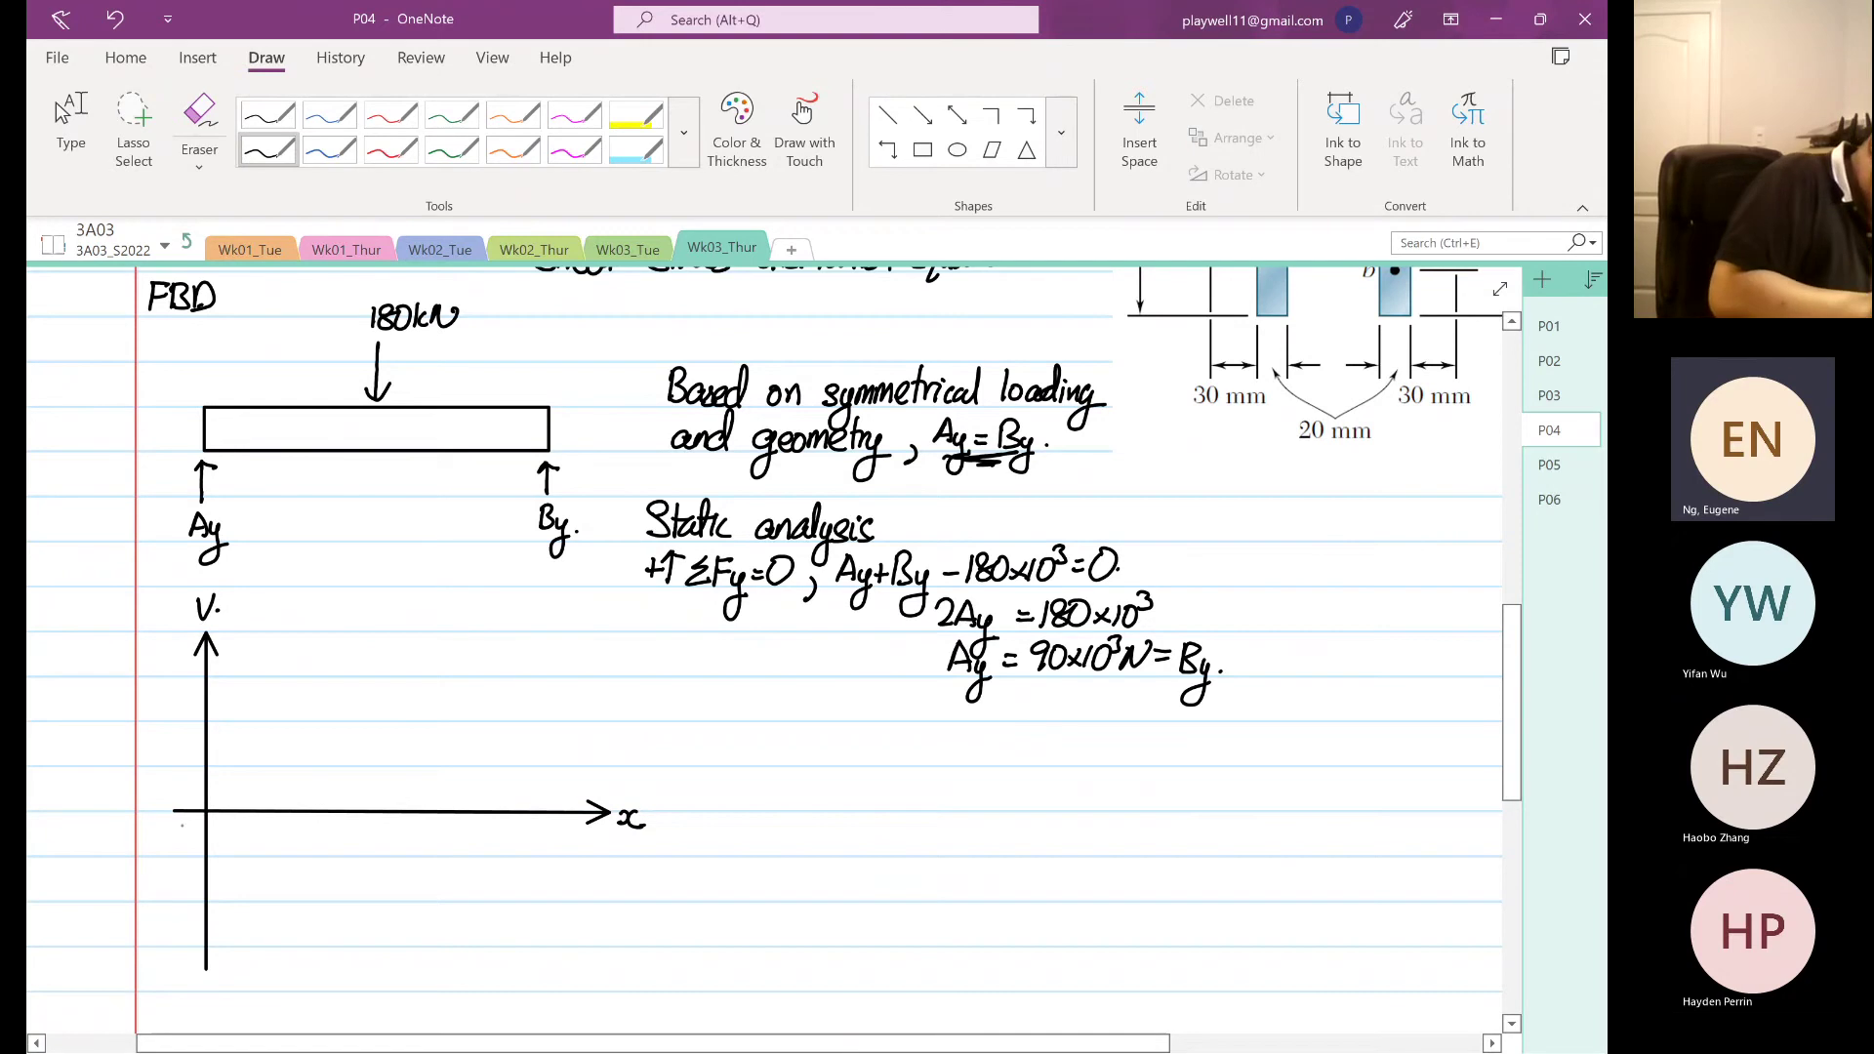
pyautogui.moveTo(198, 815); pyautogui.dragTo(194, 811)
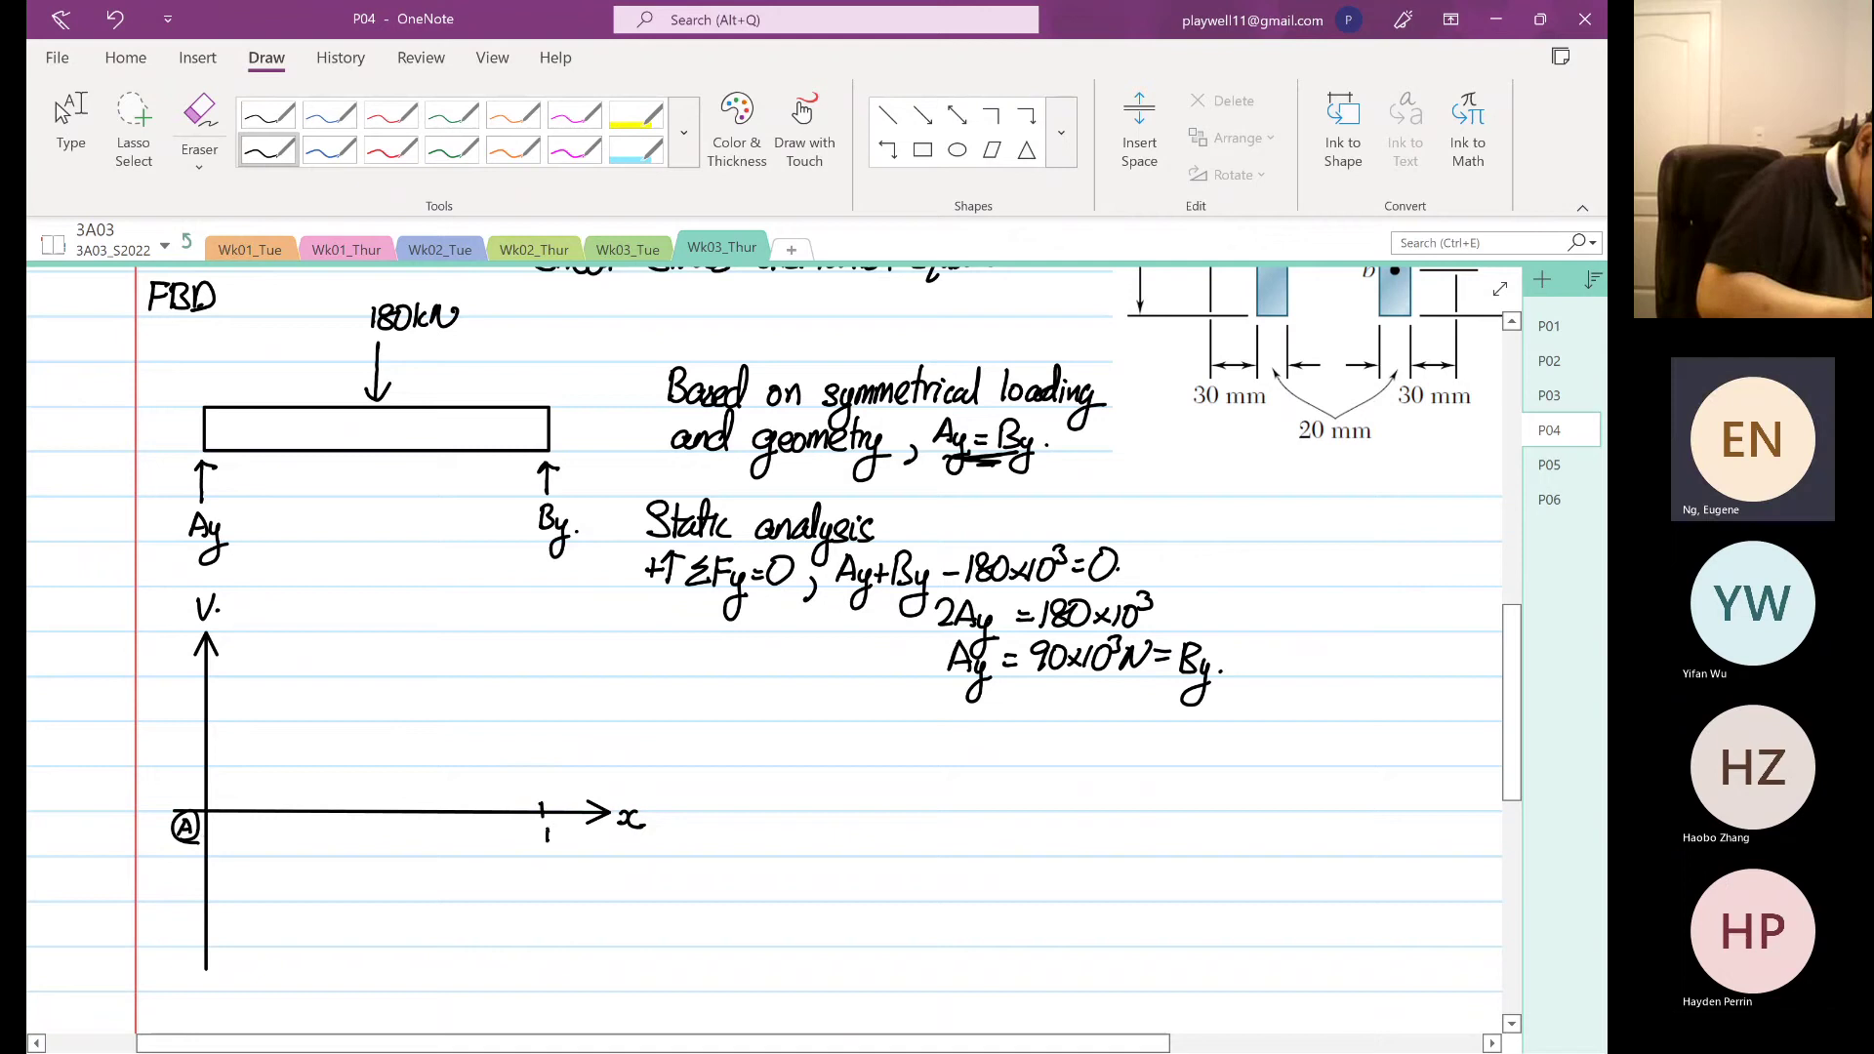
pyautogui.moveTo(547, 846); pyautogui.dragTo(543, 824)
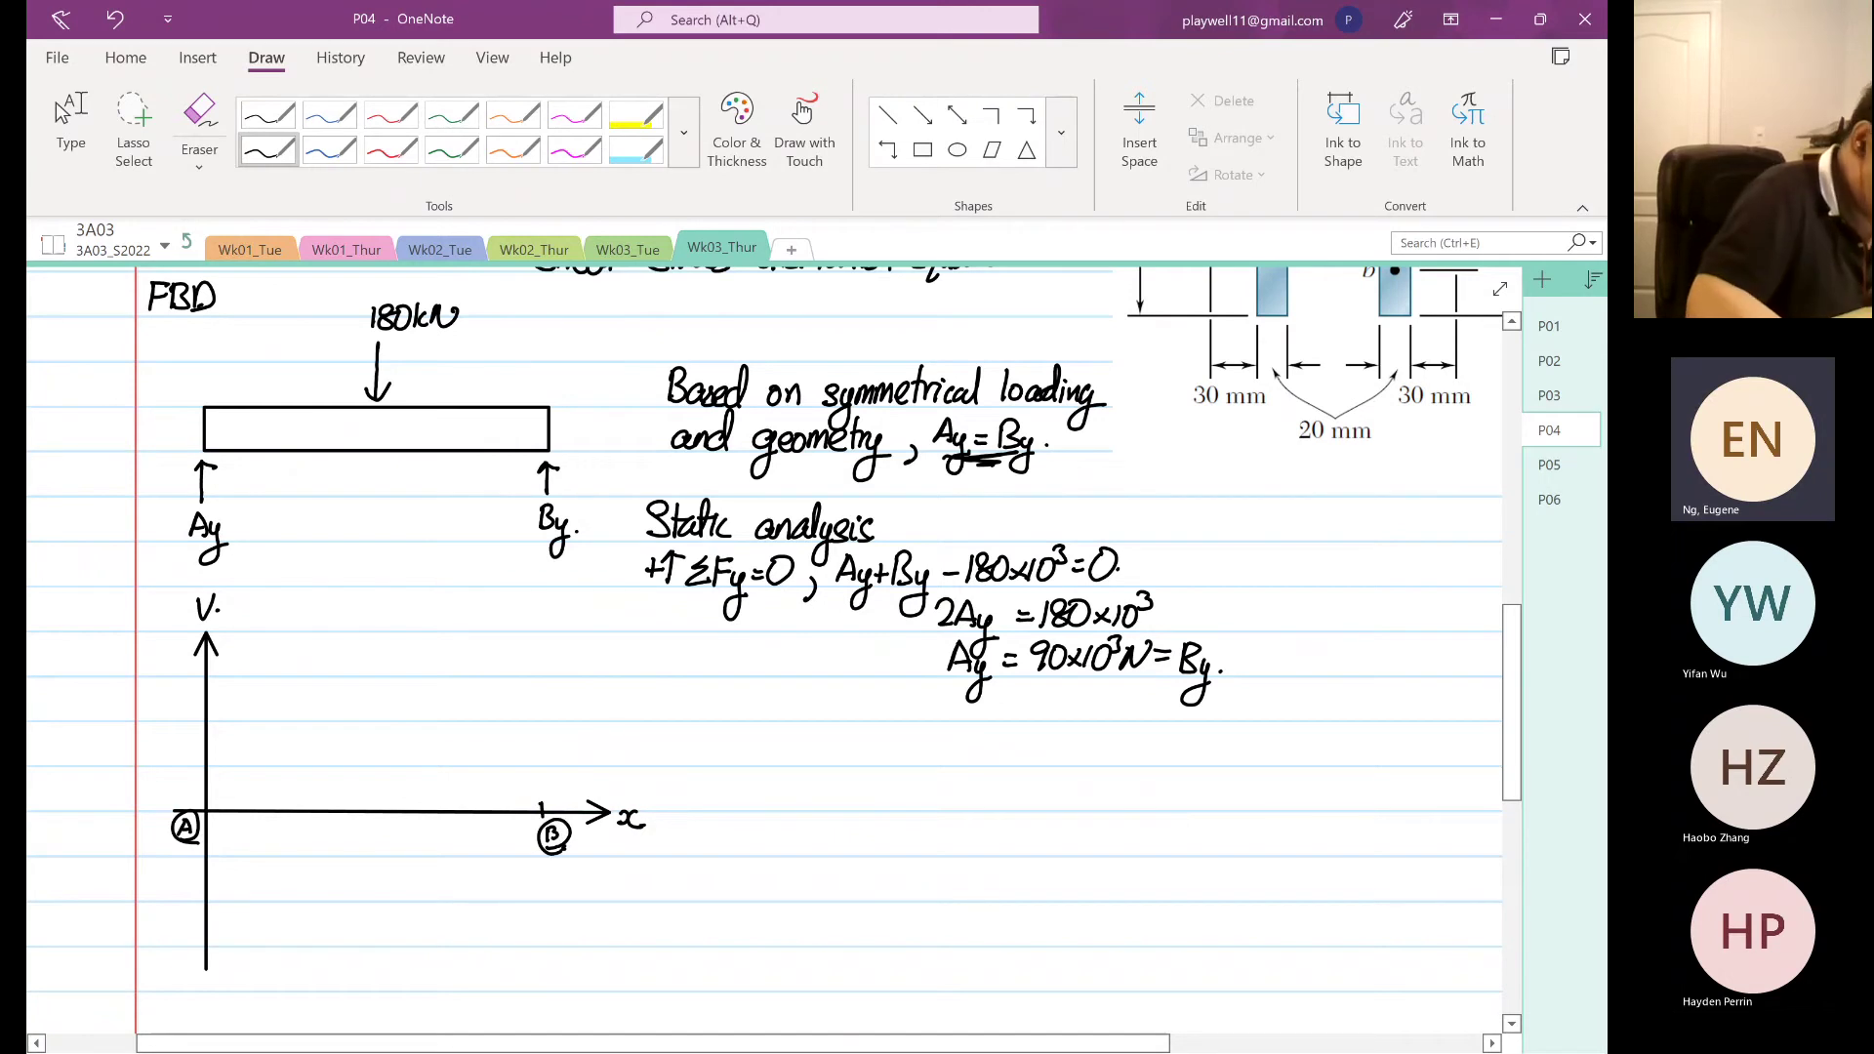
# - Draw the positive shear line from the V axis to midspan, with a vertical drop under the 180 kN load to below the x axis
pyautogui.click(267, 149)
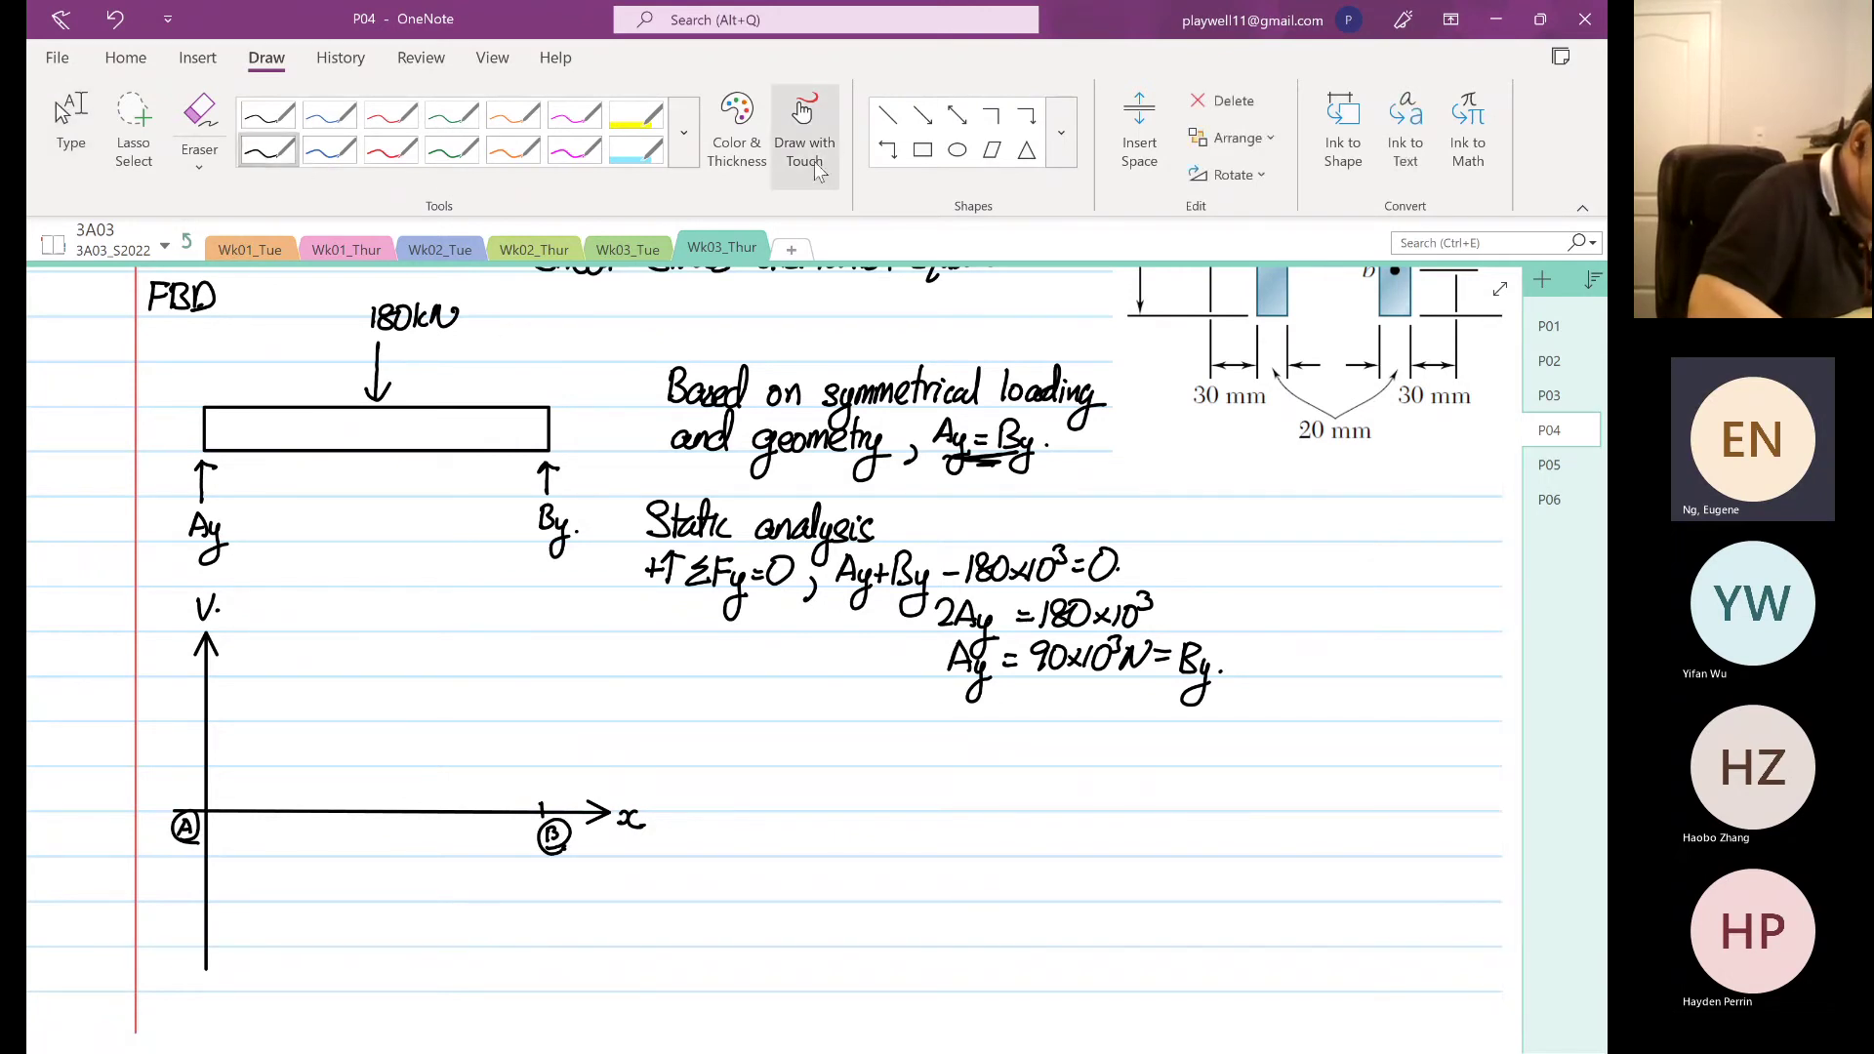
pyautogui.click(887, 115)
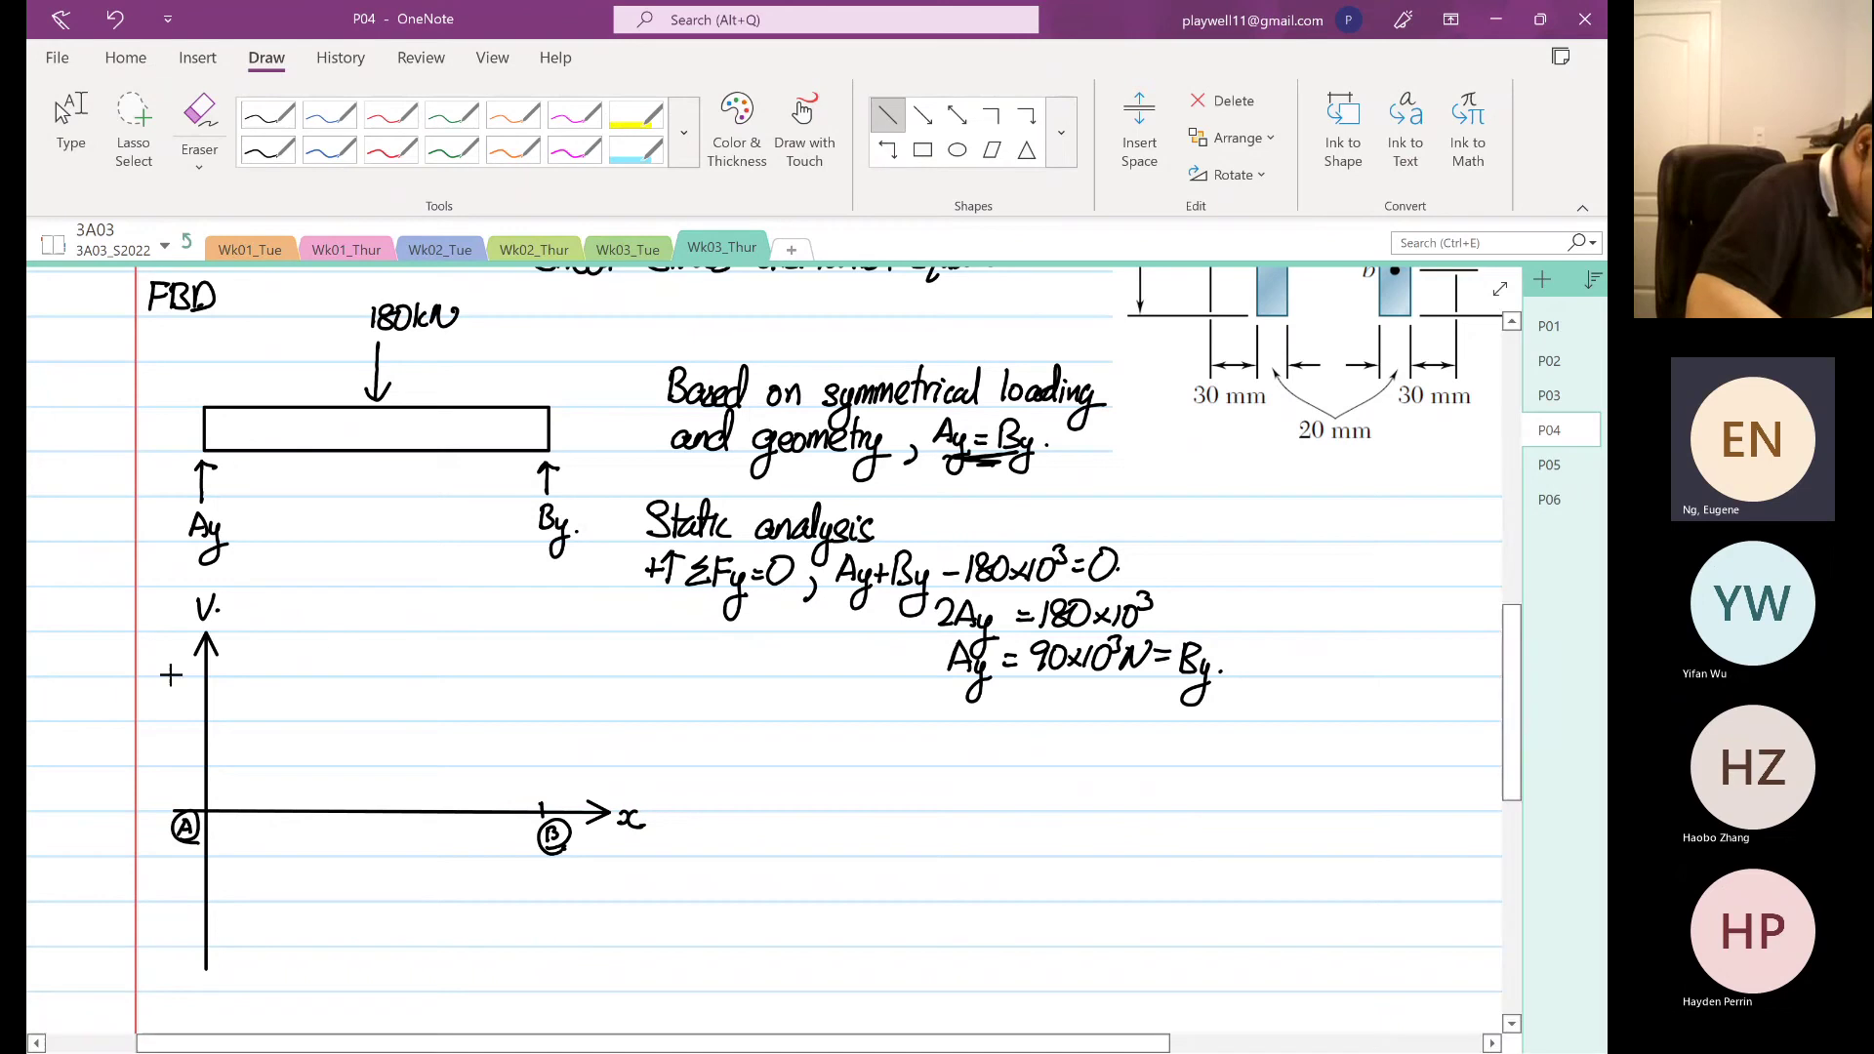
pyautogui.moveTo(203, 675); pyautogui.dragTo(376, 676)
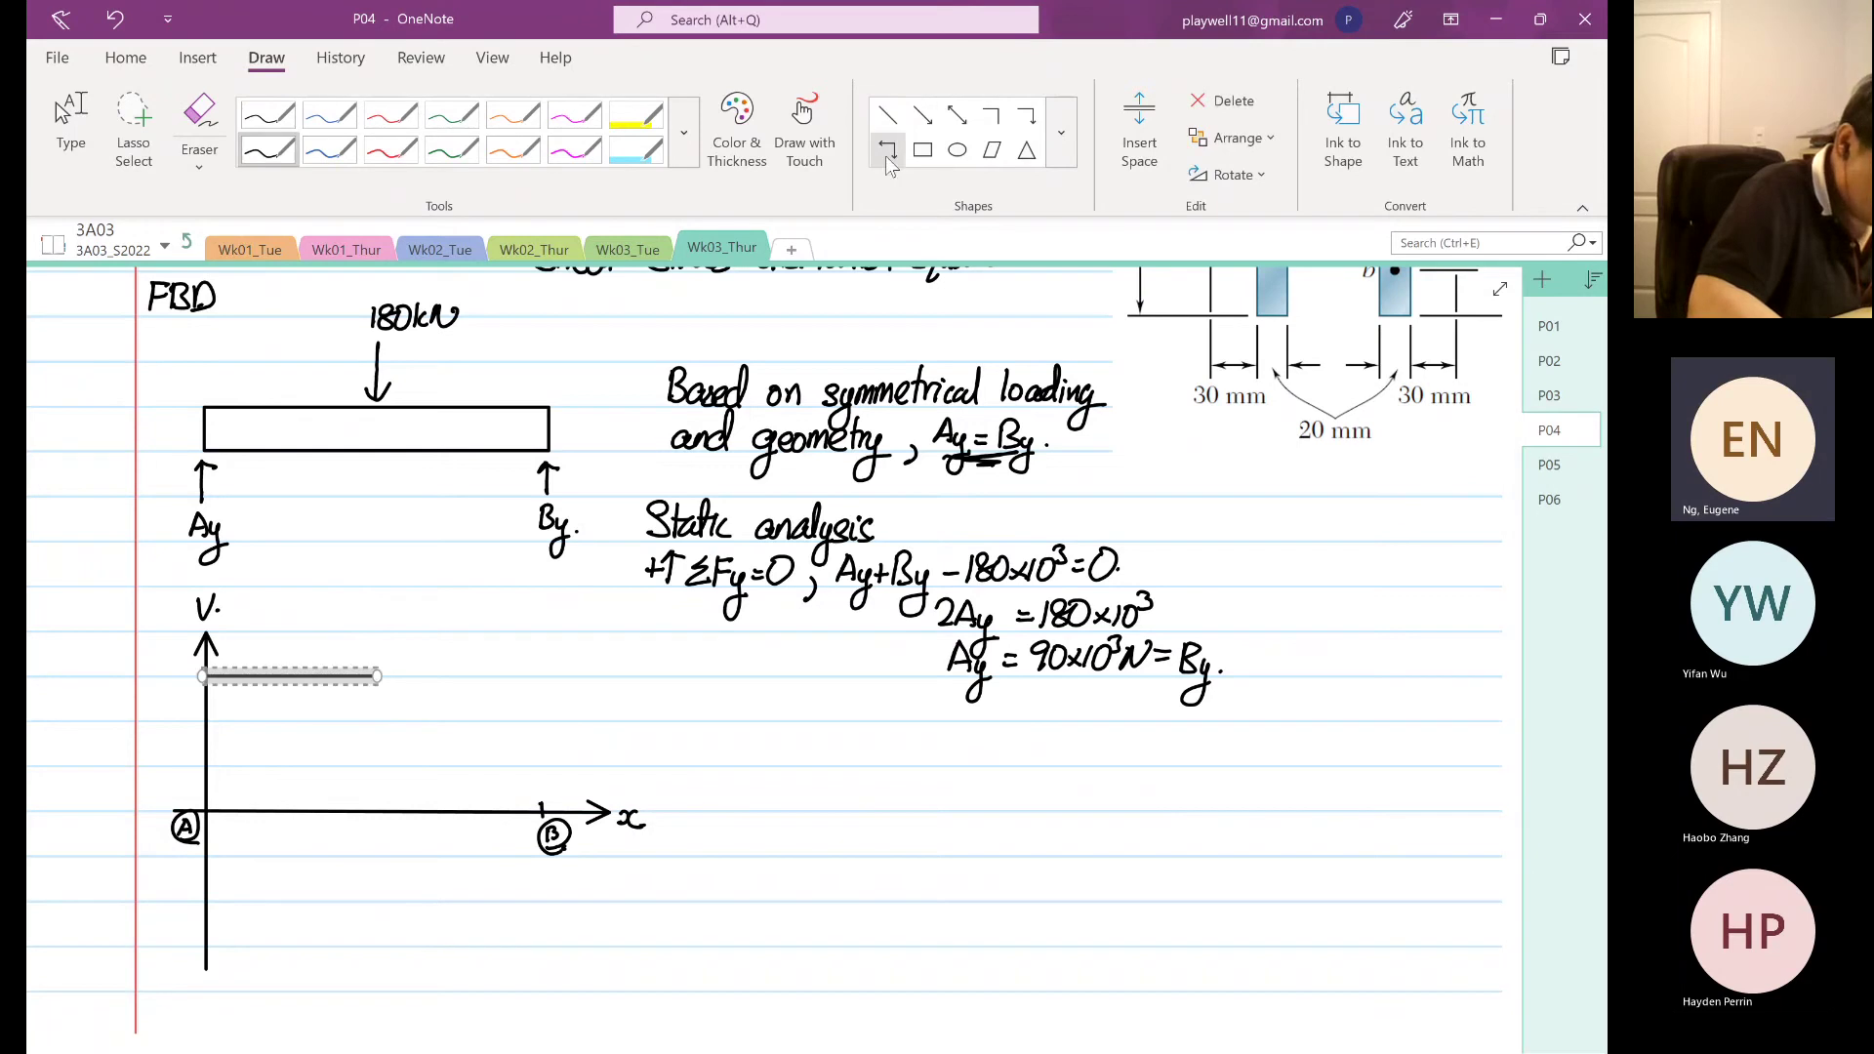
pyautogui.click(887, 115)
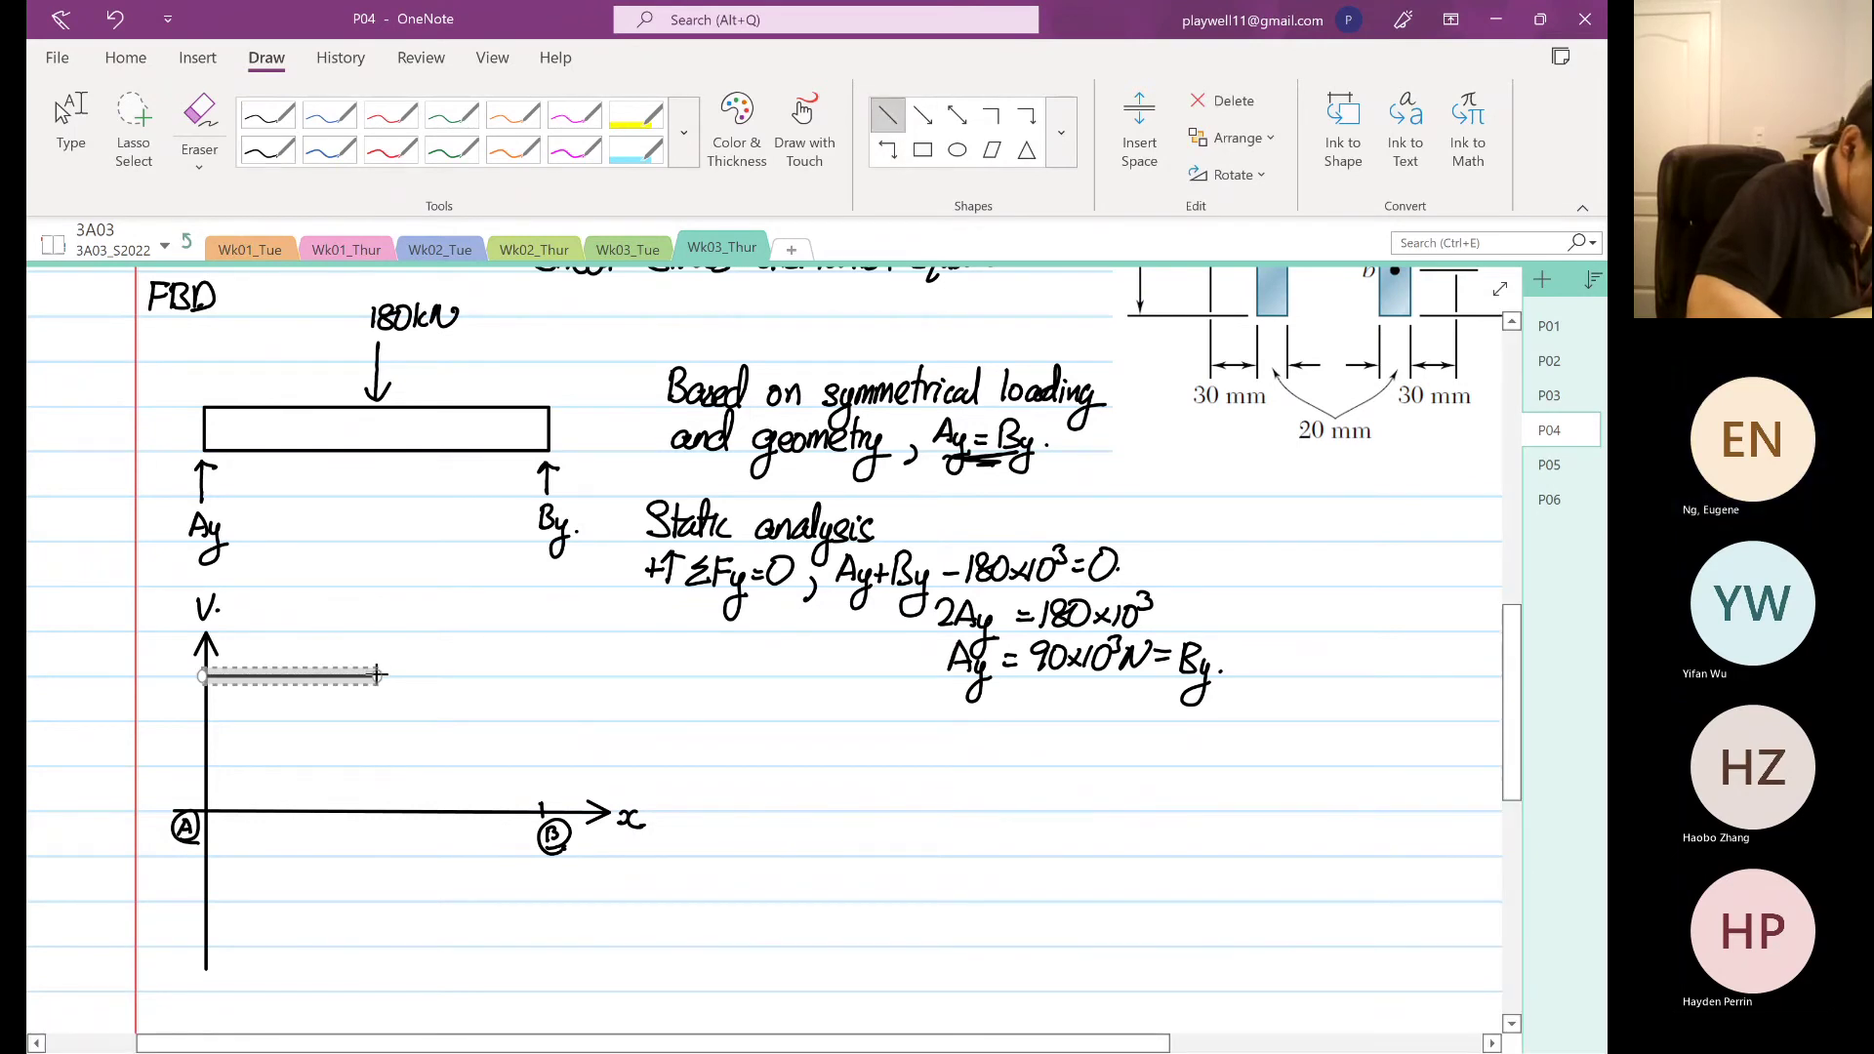
pyautogui.moveTo(376, 676); pyautogui.dragTo(376, 947)
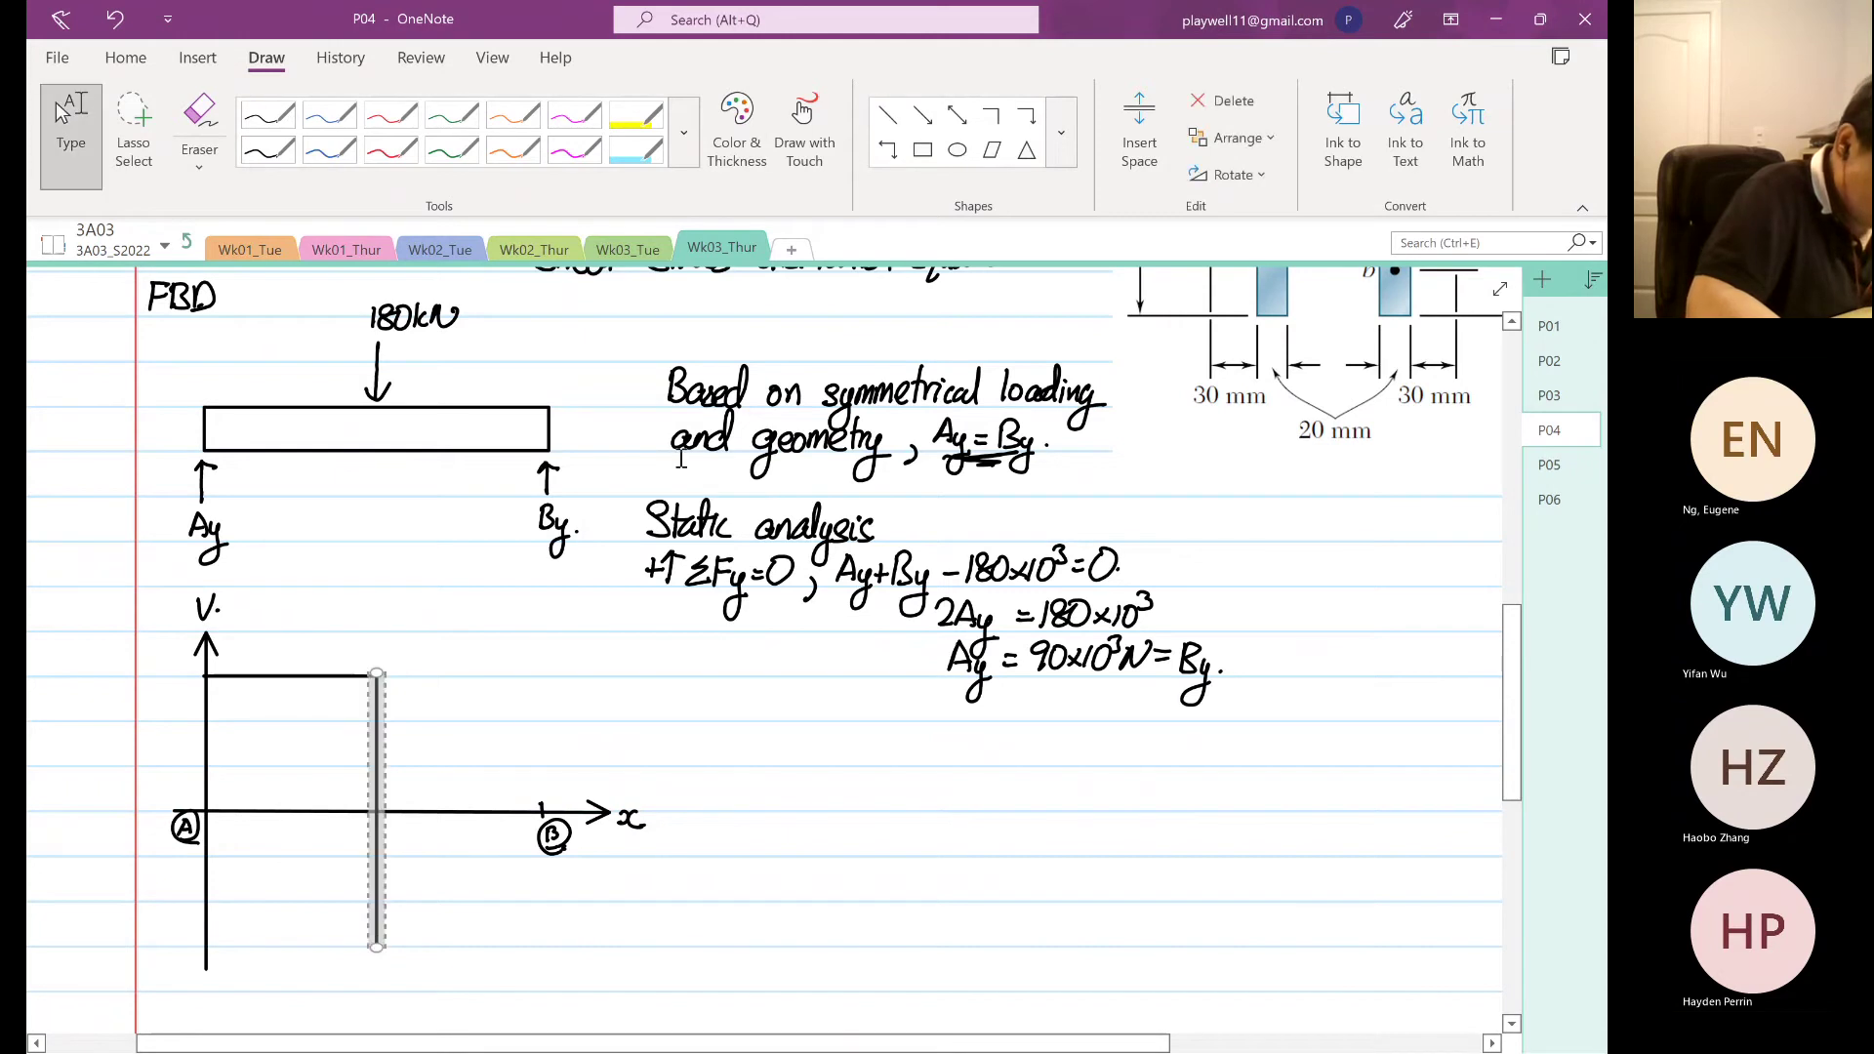
# - Draw the negative shear line from midspan to beneath B and close it with a vertical line up to the x axis
pyautogui.click(885, 117)
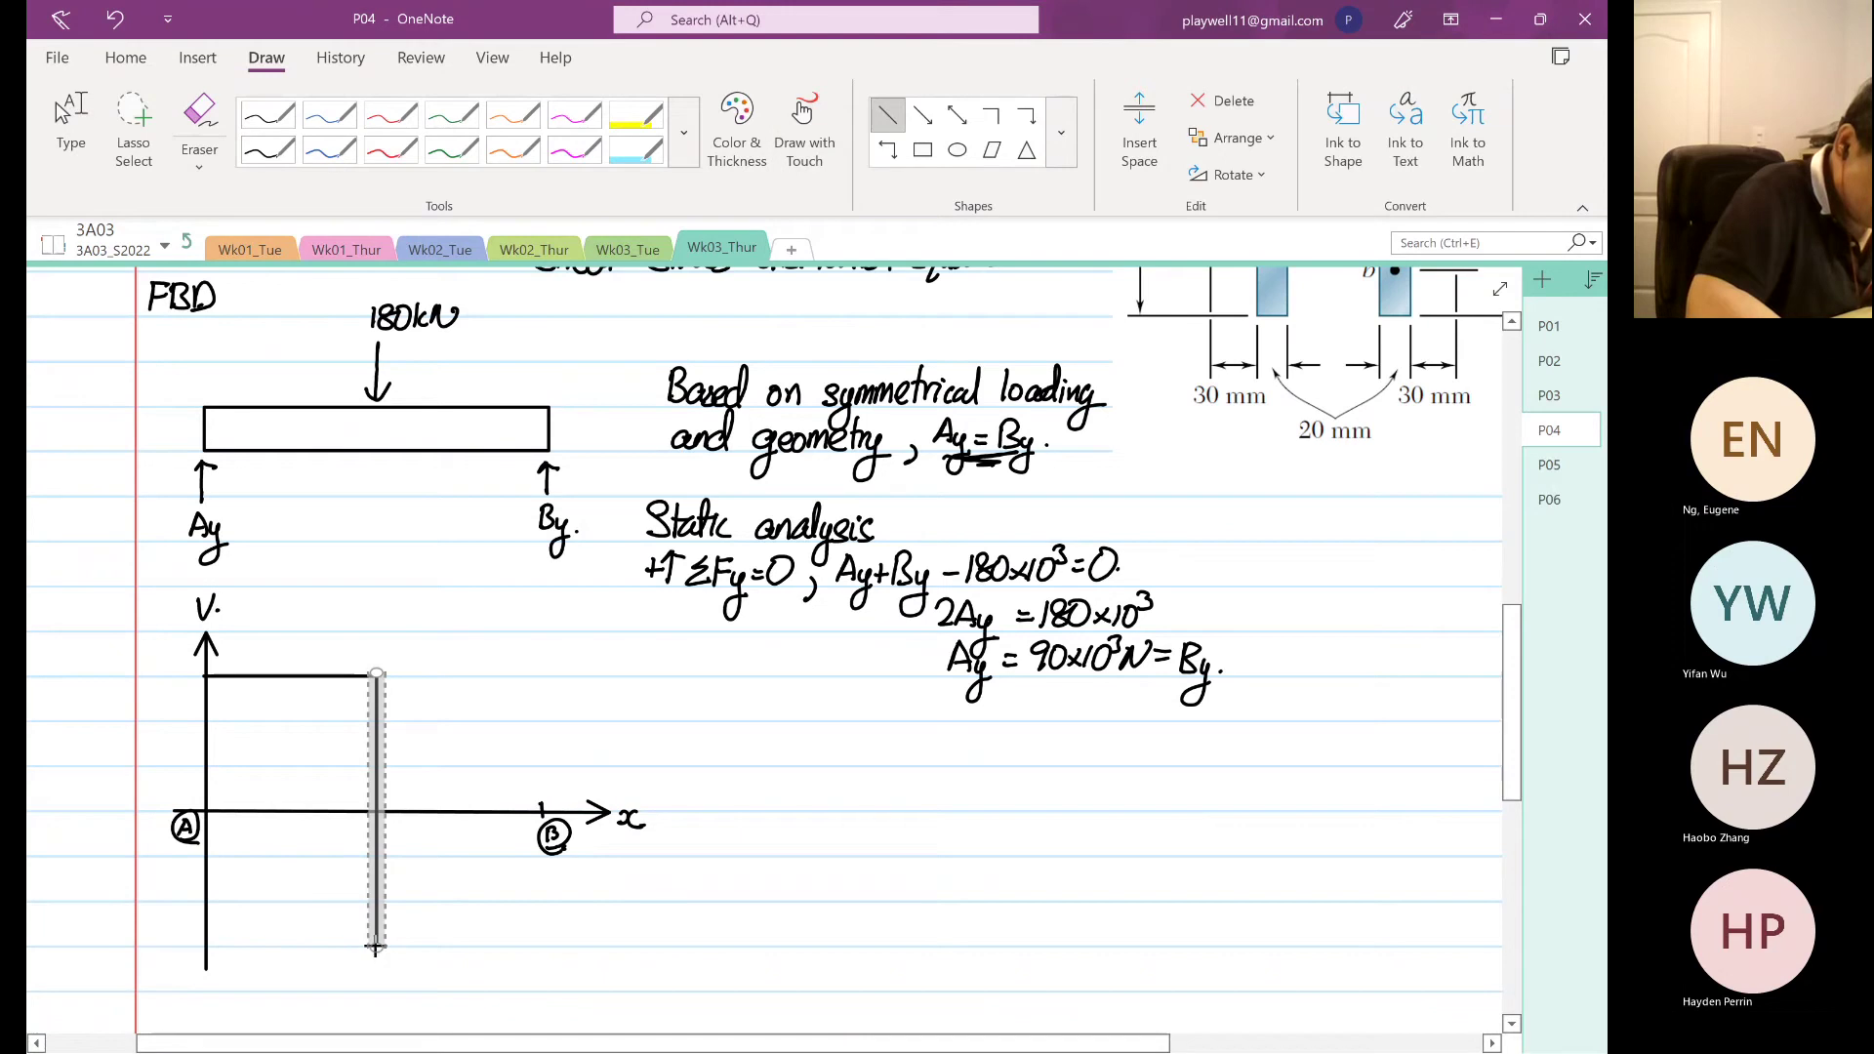
pyautogui.moveTo(376, 944); pyautogui.dragTo(551, 943)
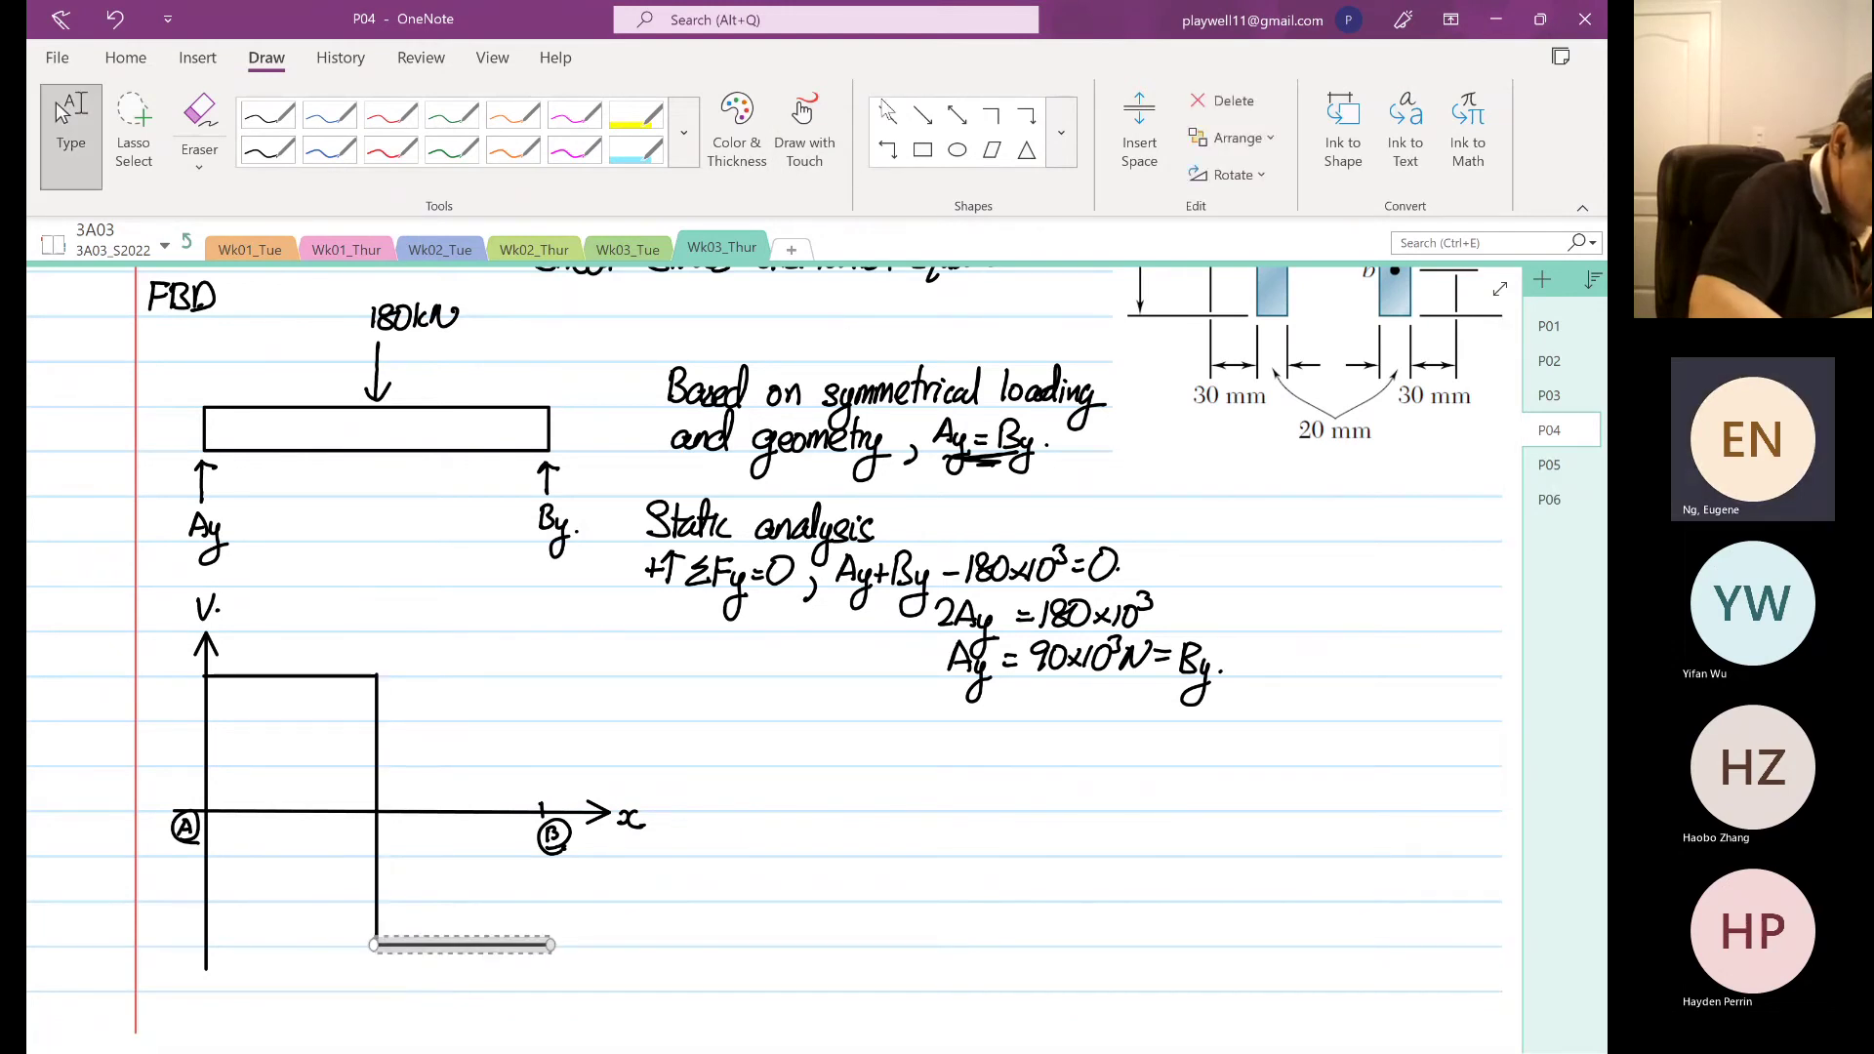
pyautogui.click(887, 113)
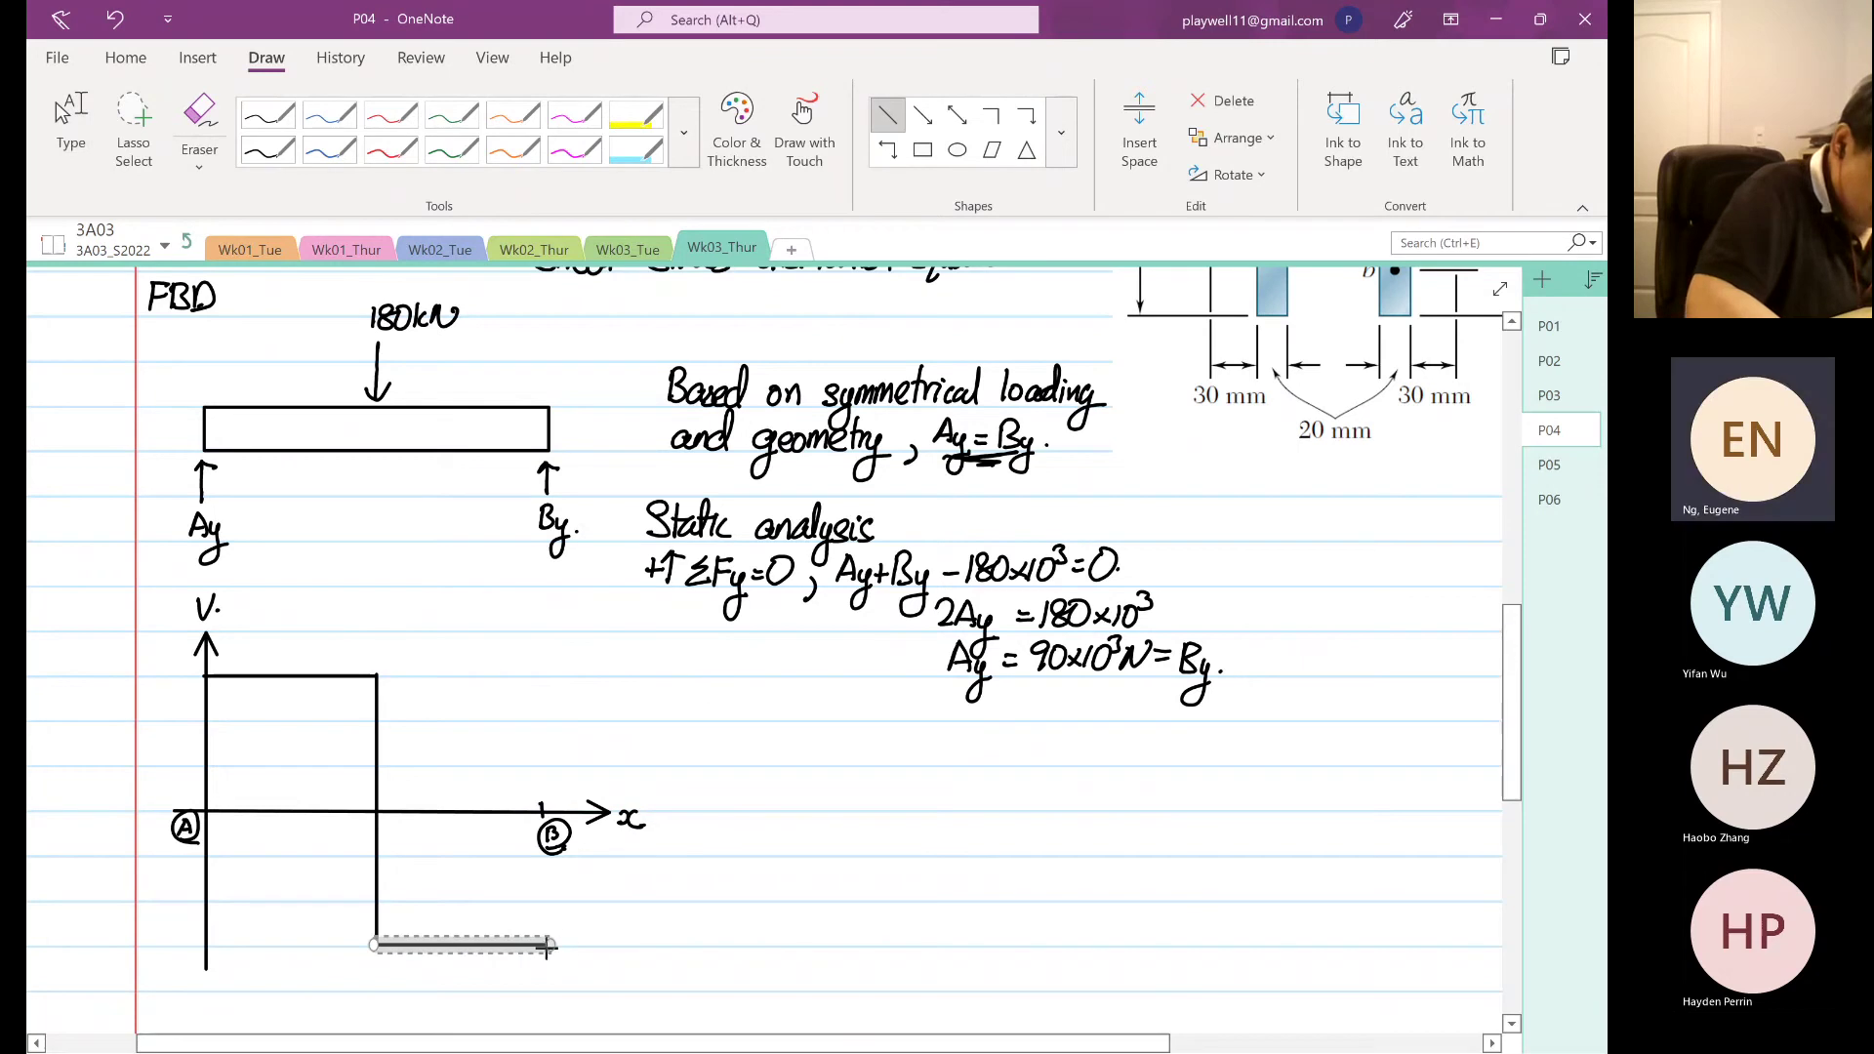
pyautogui.moveTo(549, 943); pyautogui.dragTo(547, 808)
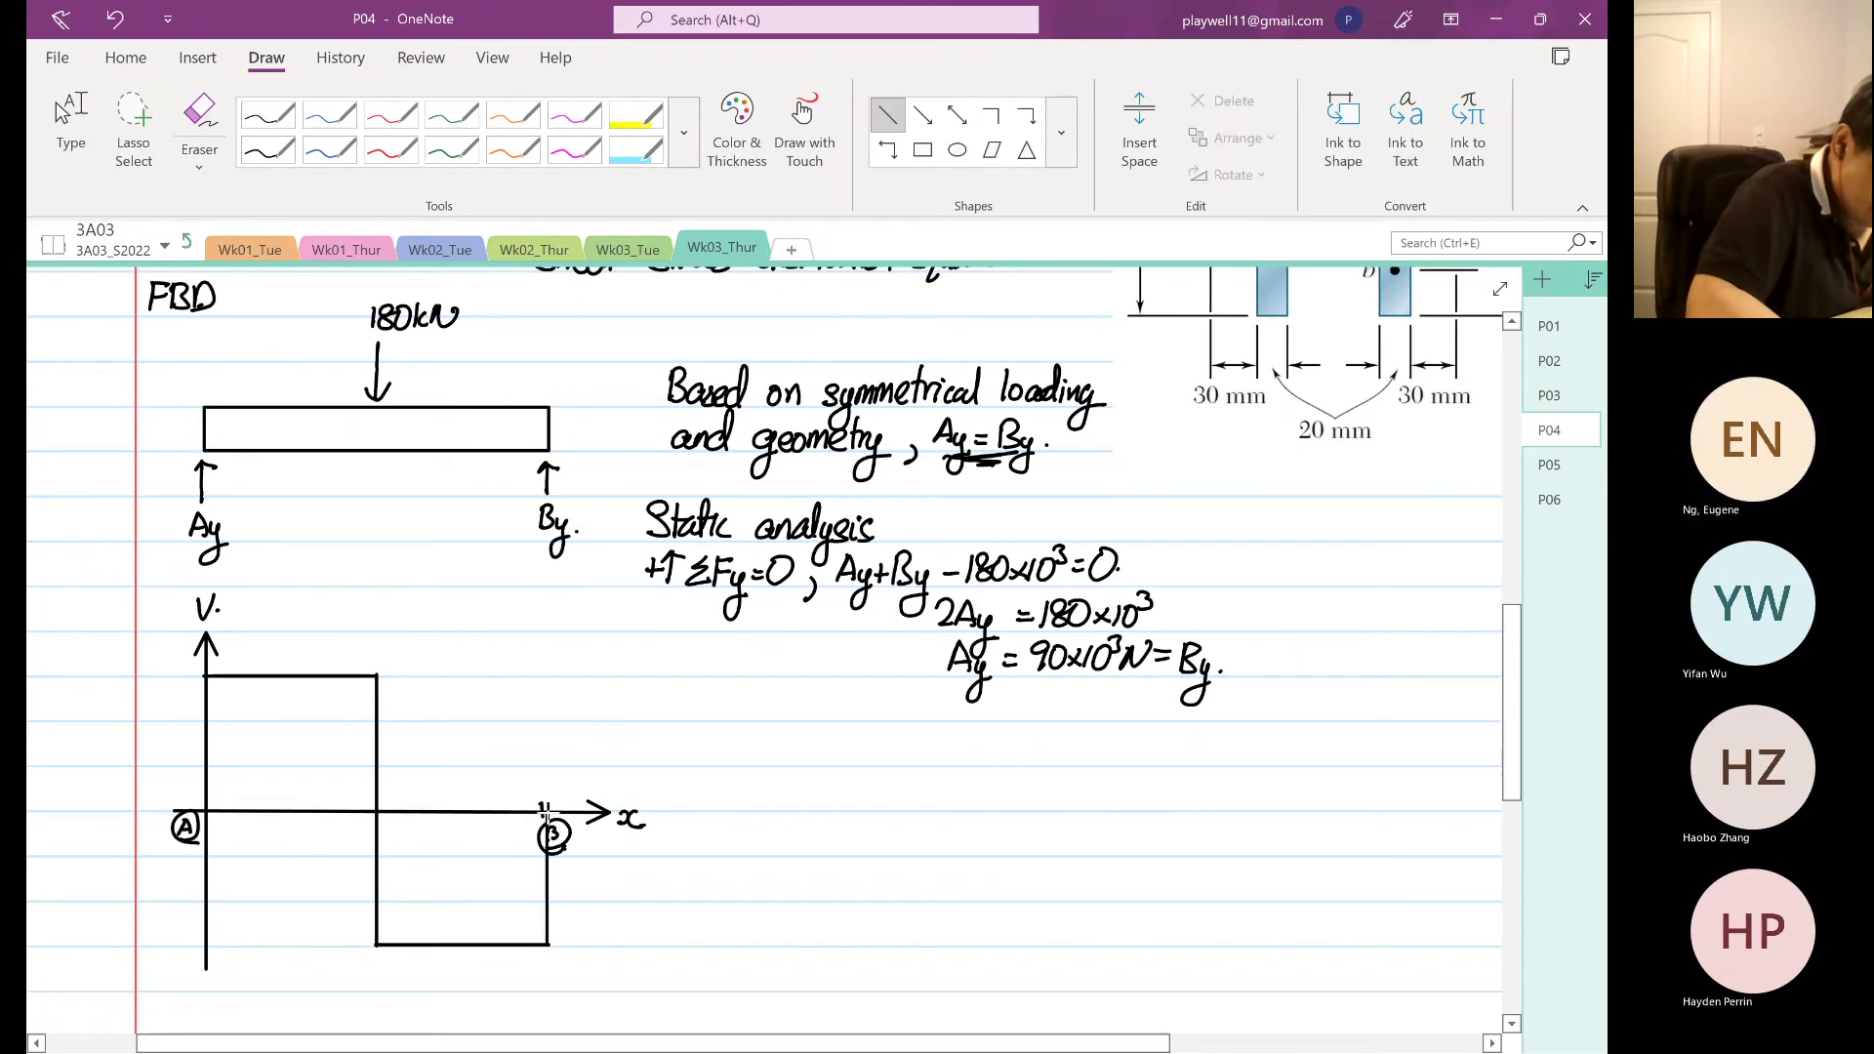
pyautogui.click(672, 710)
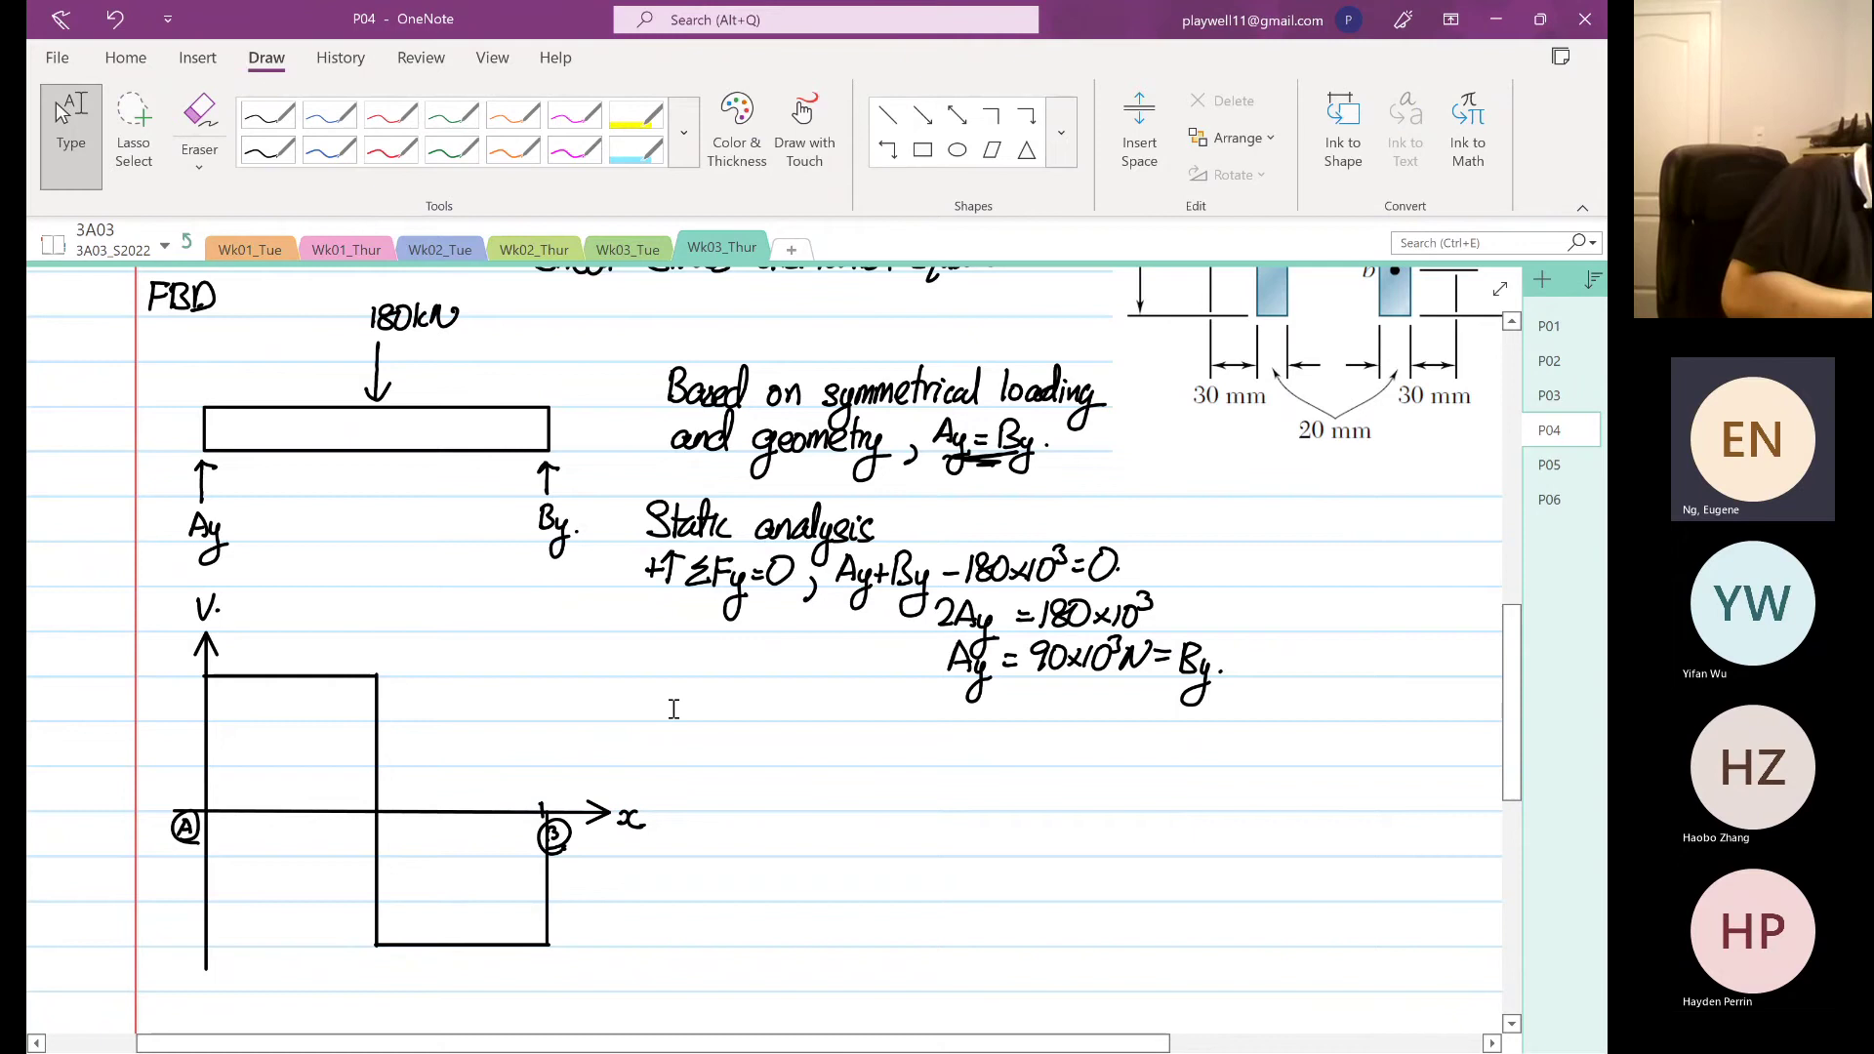
# - Handwrite "90×10³ N" above the positive part of the shear diagram and "-90×10³ N" below the negative part
pyautogui.click(269, 150)
pyautogui.moveTo(253, 645)
pyautogui.mouseDown()
pyautogui.moveTo(244, 666)
pyautogui.moveTo(267, 646)
pyautogui.moveTo(283, 660)
pyautogui.mouseUp()
pyautogui.moveTo(283, 650); pyautogui.dragTo(311, 654)
pyautogui.moveTo(408, 962); pyautogui.dragTo(430, 975)
pyautogui.moveTo(449, 954); pyautogui.dragTo(487, 958)
pyautogui.moveTo(493, 951); pyautogui.dragTo(535, 965)
pyautogui.moveTo(324, 643)
pyautogui.mouseDown()
pyautogui.moveTo(322, 660)
pyautogui.moveTo(345, 642)
pyautogui.mouseUp()
pyautogui.moveTo(354, 656); pyautogui.dragTo(355, 656)
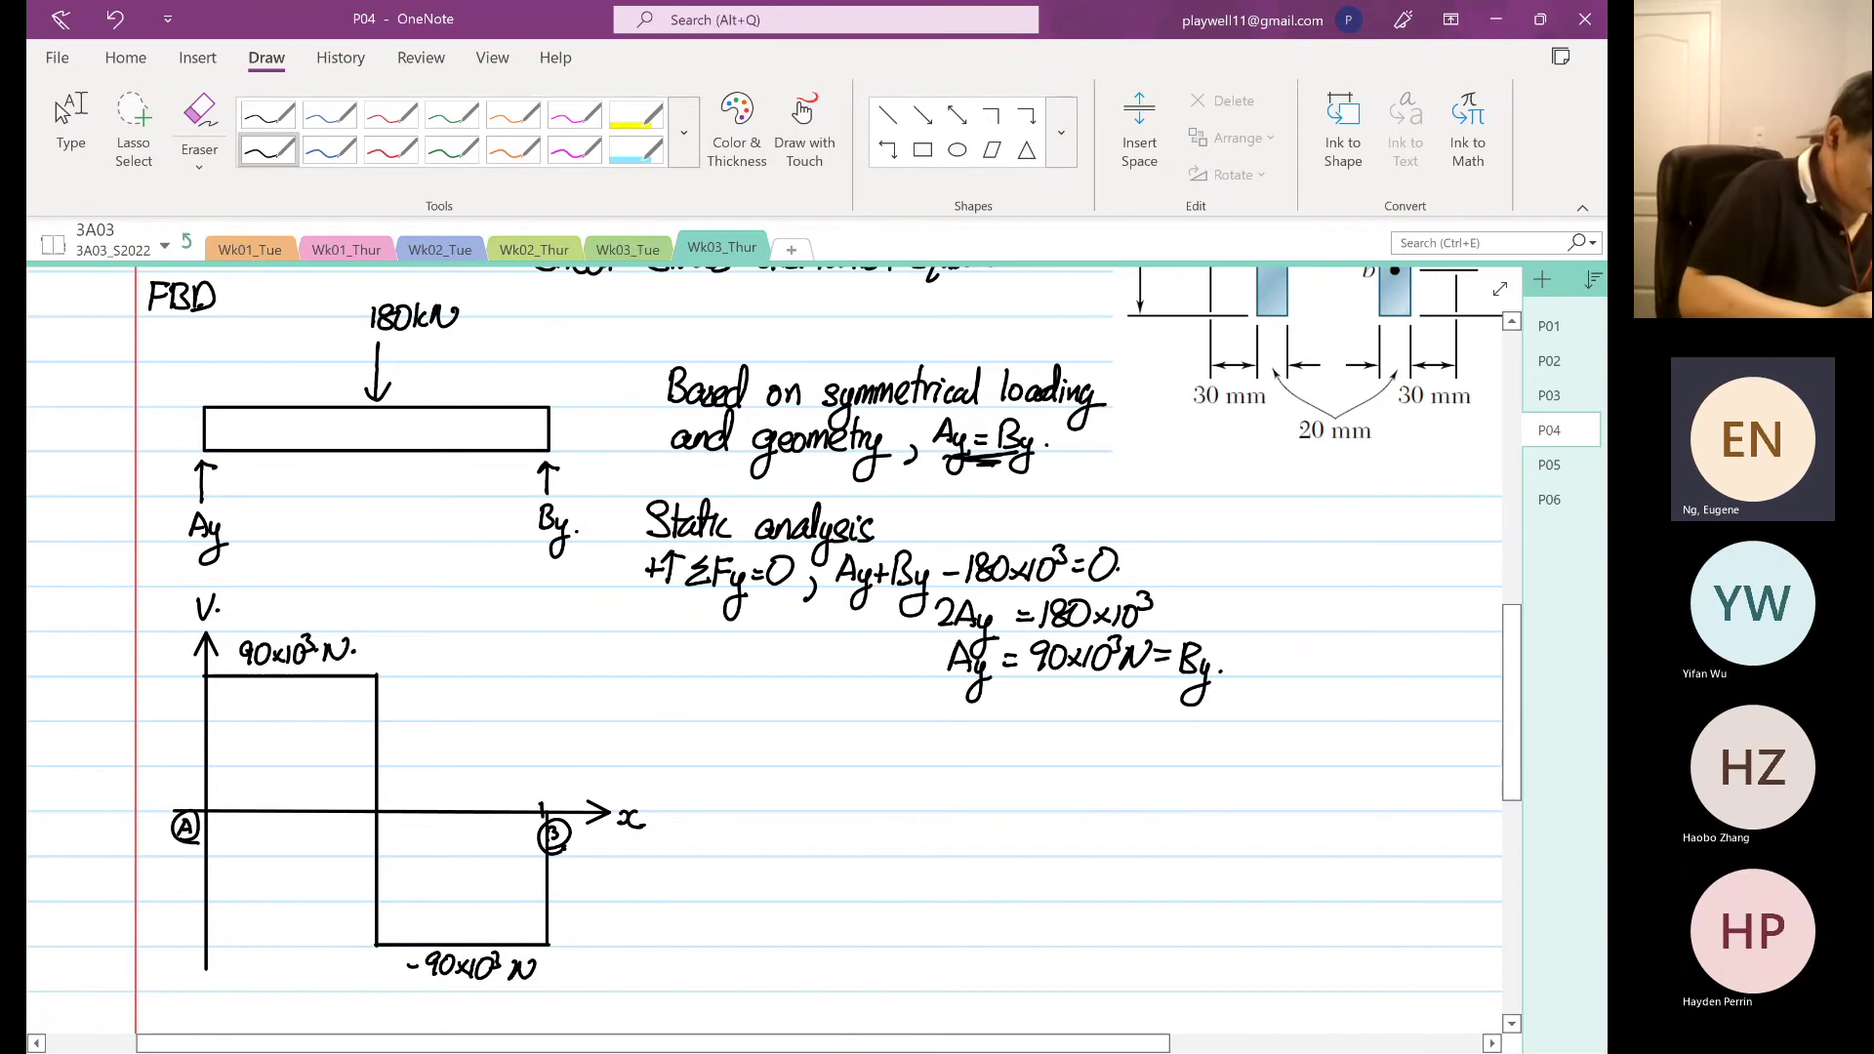
# - Circle the stretch of the beam from support A to section n-n in the problem figure
pyautogui.scroll(4, 843, 852)
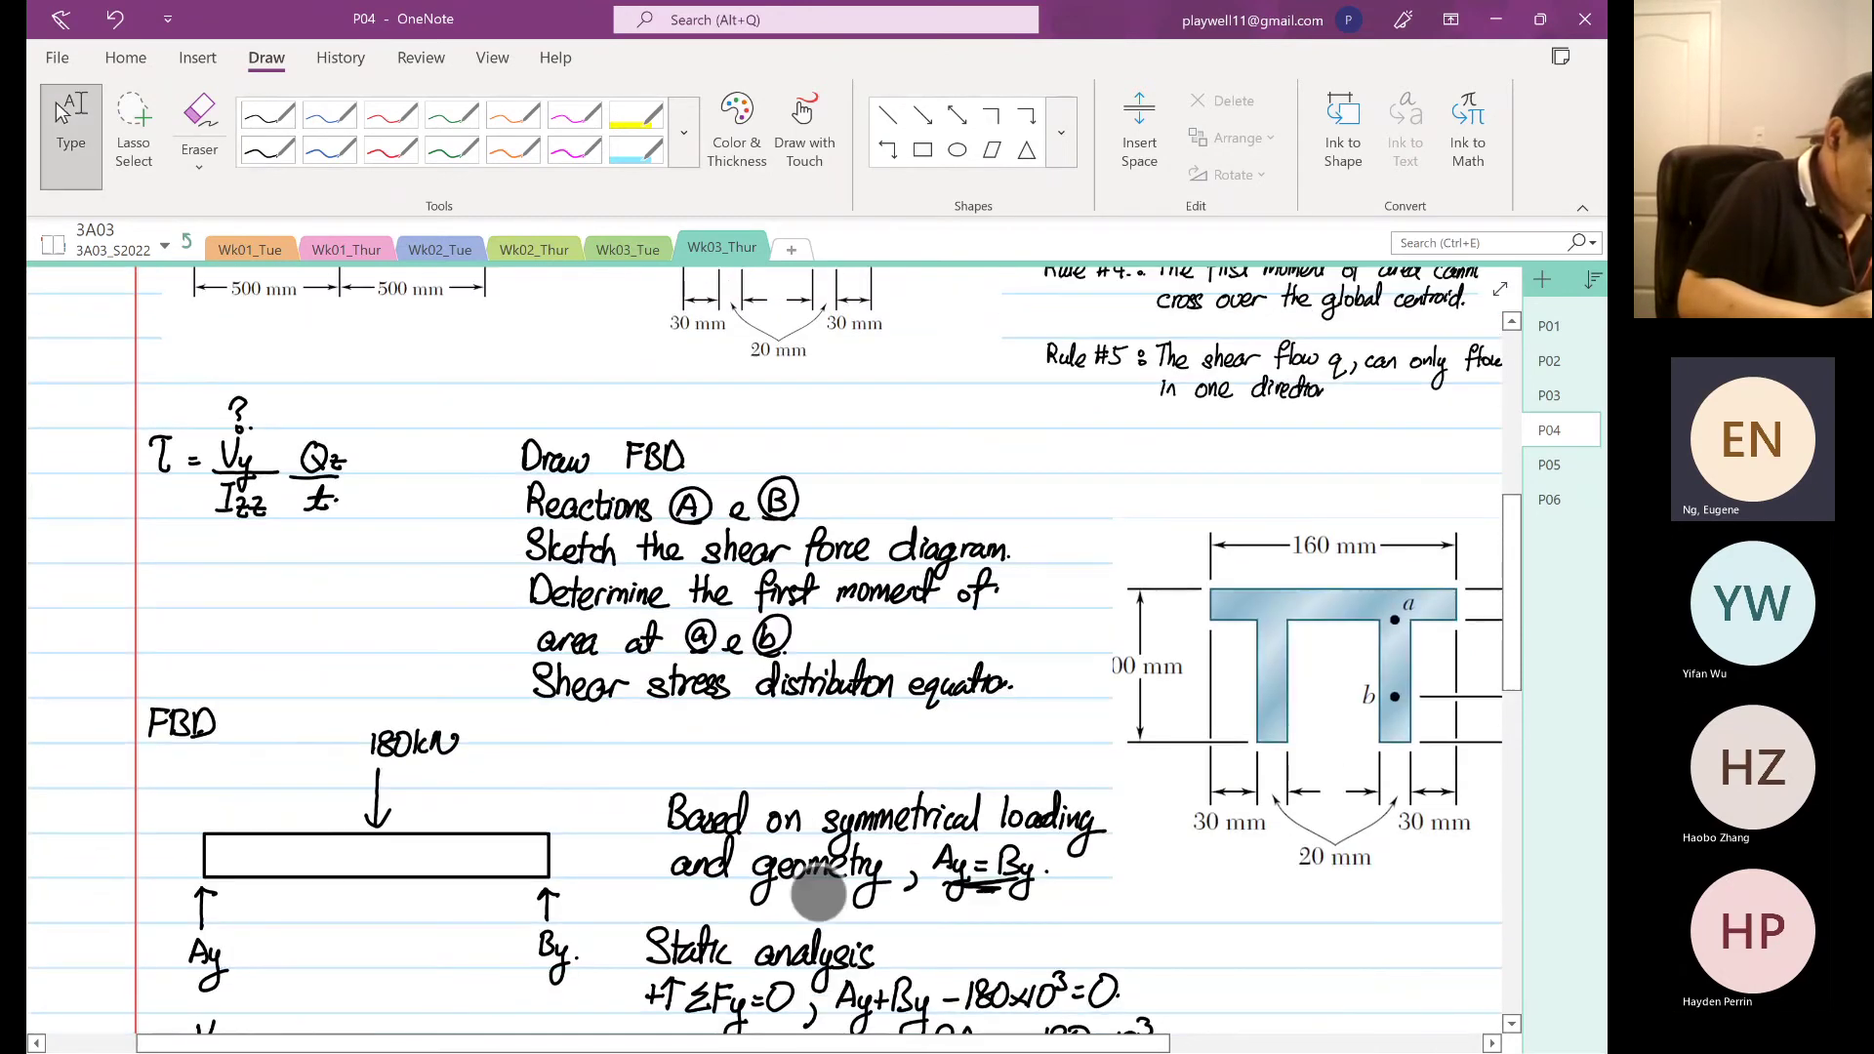
pyautogui.scroll(4, 818, 893)
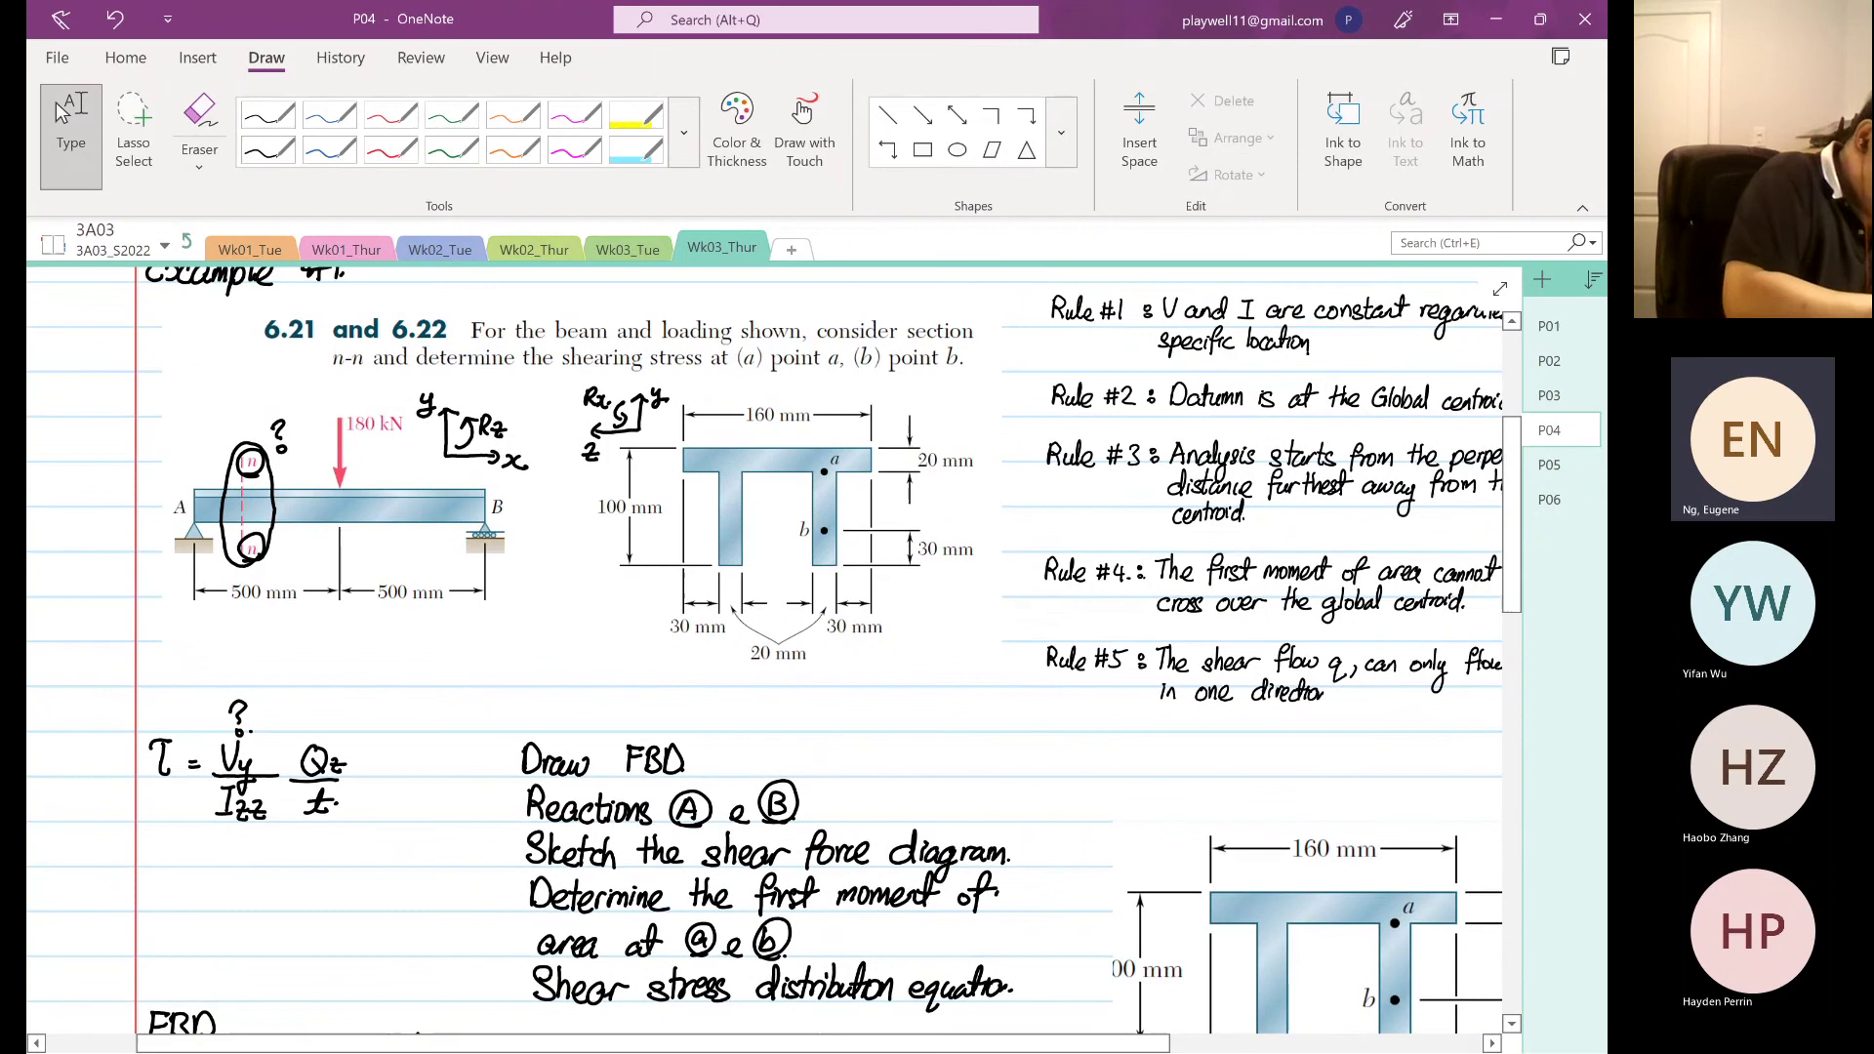
pyautogui.click(268, 149)
pyautogui.moveTo(193, 469)
pyautogui.mouseDown()
pyautogui.moveTo(228, 574)
pyautogui.moveTo(298, 484)
pyautogui.moveTo(192, 456)
pyautogui.moveTo(169, 527)
pyautogui.moveTo(209, 564)
pyautogui.mouseUp()
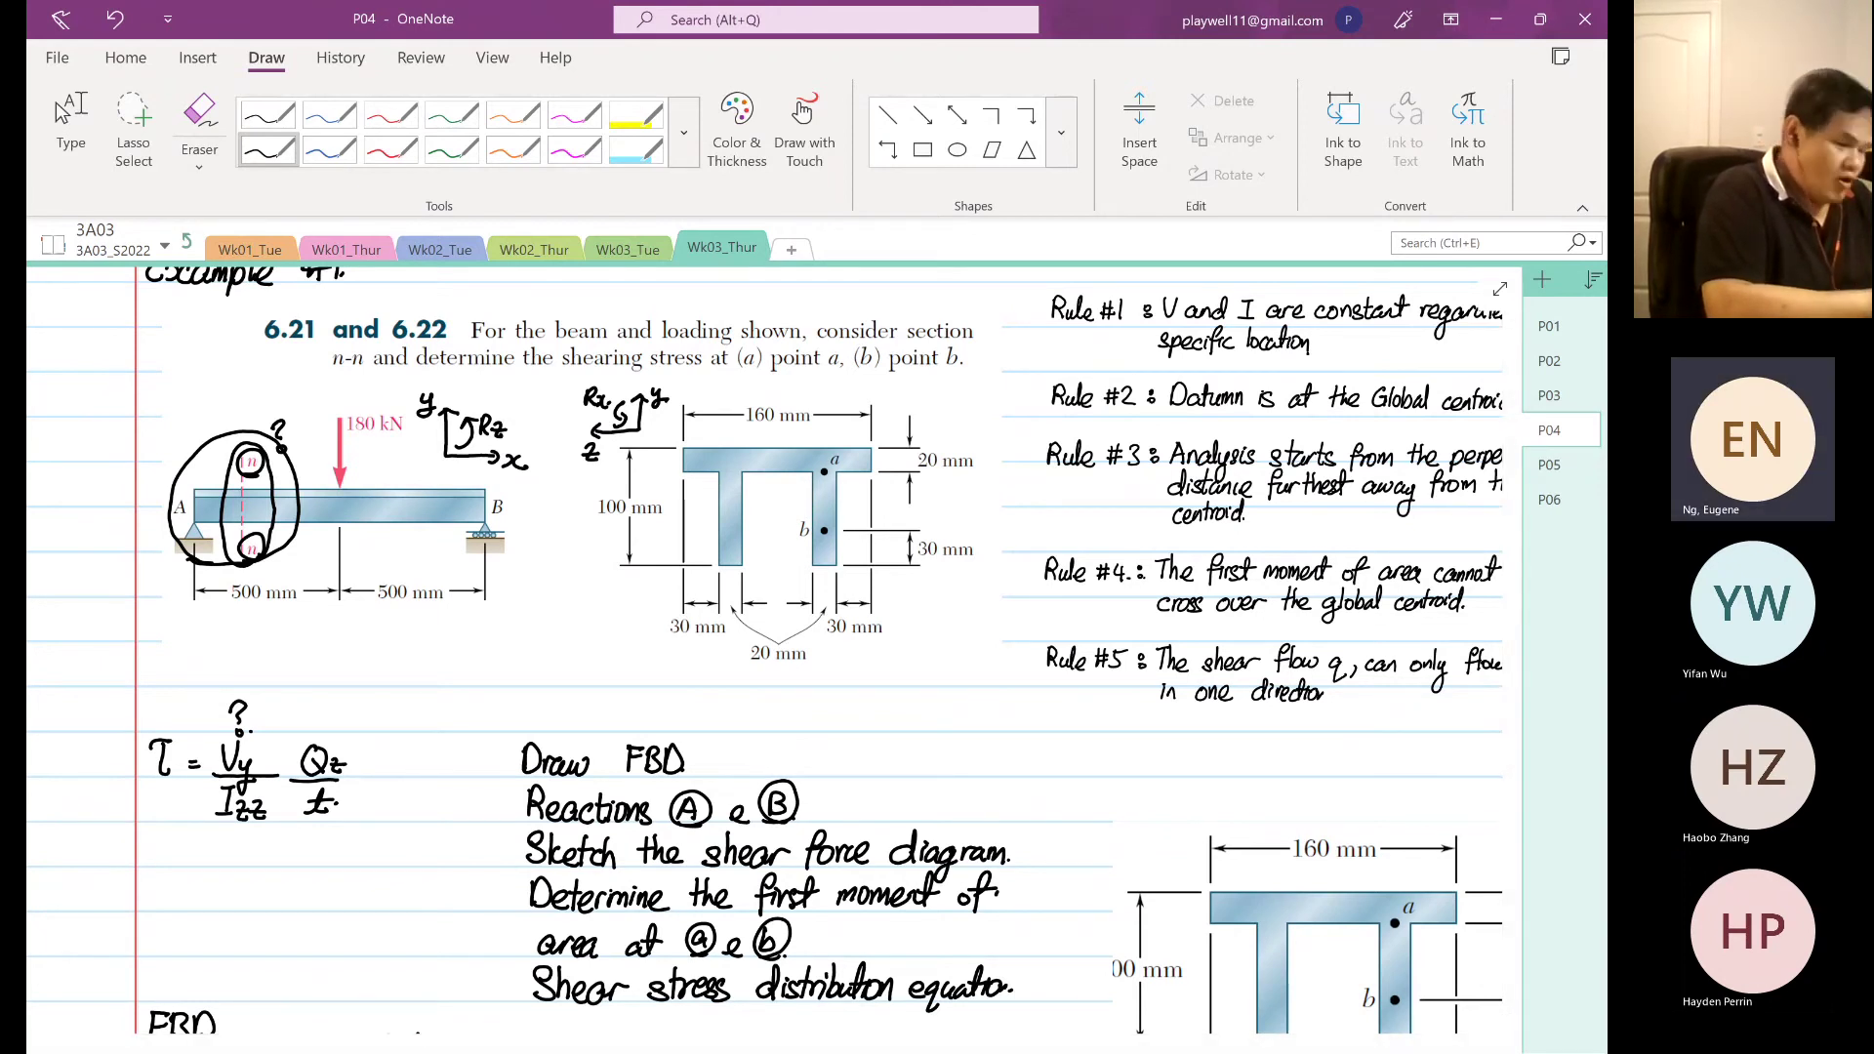
# - Draw a small arrow labelled "x" starting at A in the shear diagram and circle the "90×10³ N" label
pyautogui.scroll(-10, 567, 312)
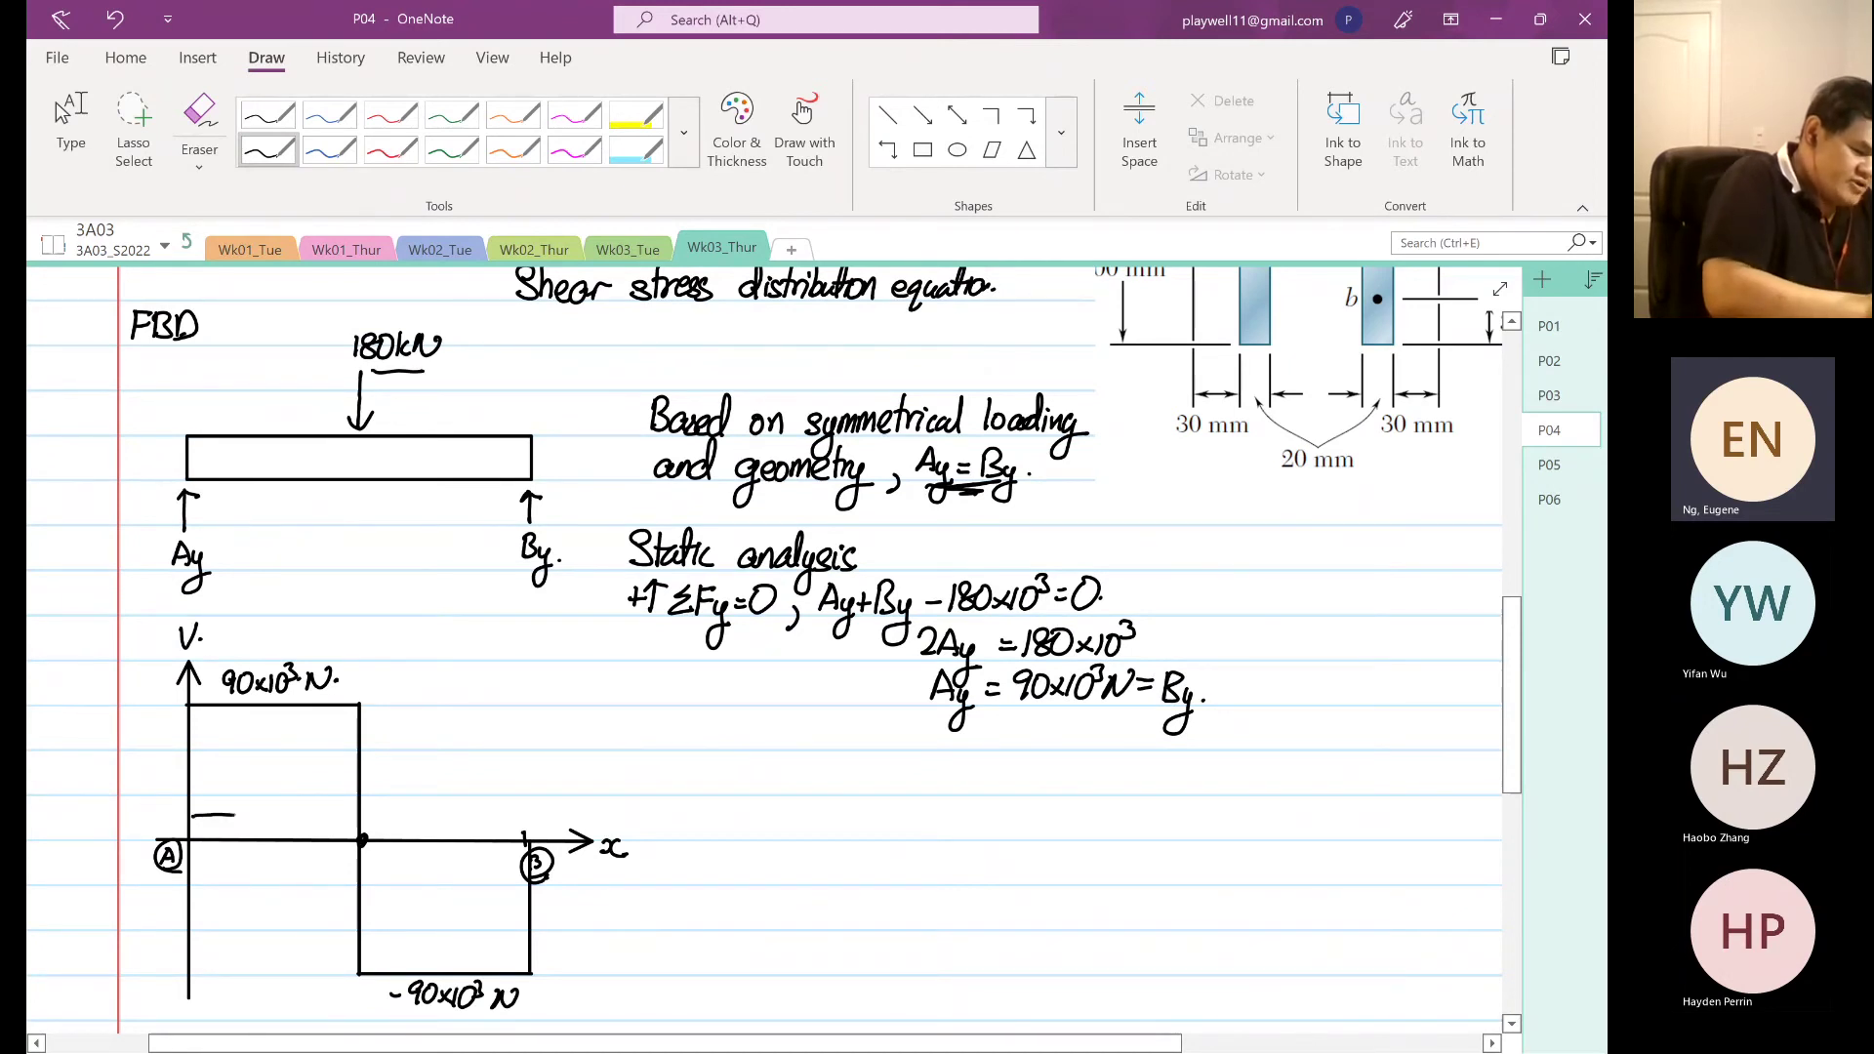
pyautogui.moveTo(234, 815); pyautogui.dragTo(244, 828)
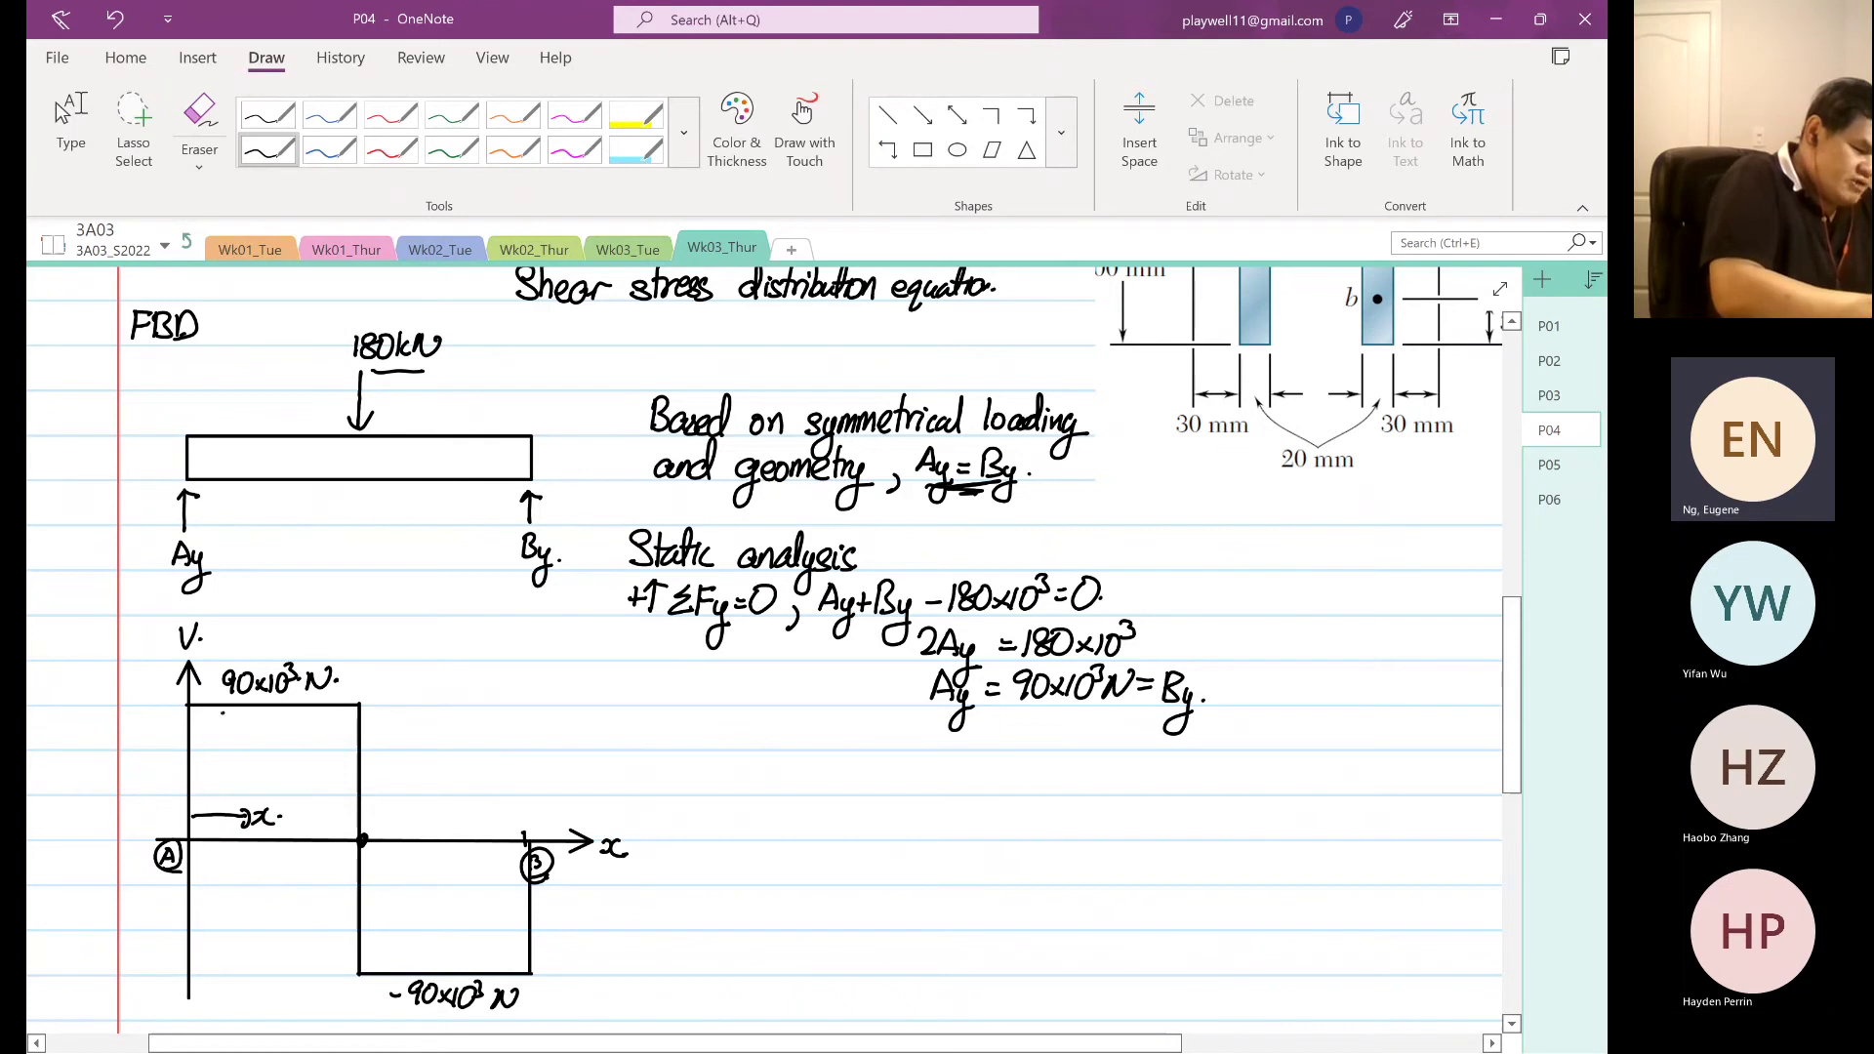
pyautogui.moveTo(342, 707)
pyautogui.mouseDown()
pyautogui.moveTo(274, 644)
pyautogui.moveTo(212, 704)
pyautogui.moveTo(240, 713)
pyautogui.mouseUp()
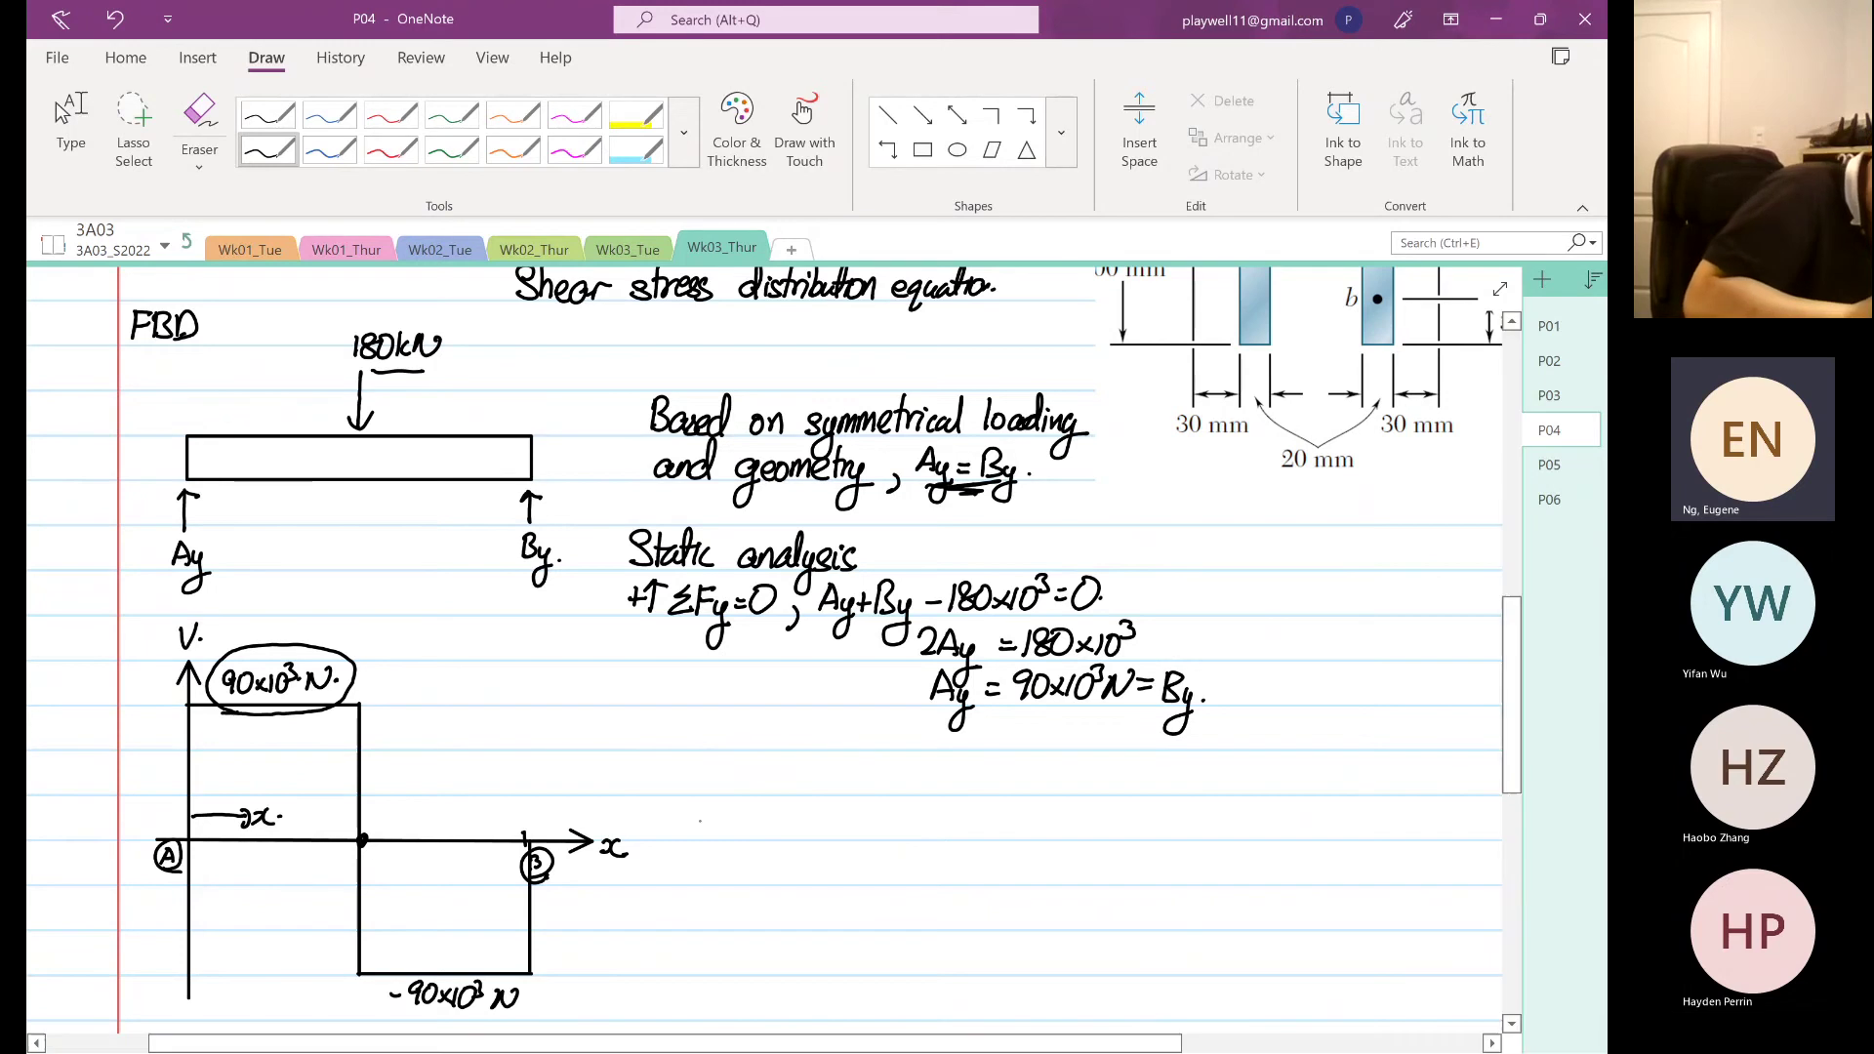
# - Handwrite "Vy = 90×10³ N" beside the shear force diagram
pyautogui.moveTo(701, 801)
pyautogui.mouseDown()
pyautogui.moveTo(705, 835)
pyautogui.moveTo(722, 803)
pyautogui.moveTo(718, 873)
pyautogui.mouseUp()
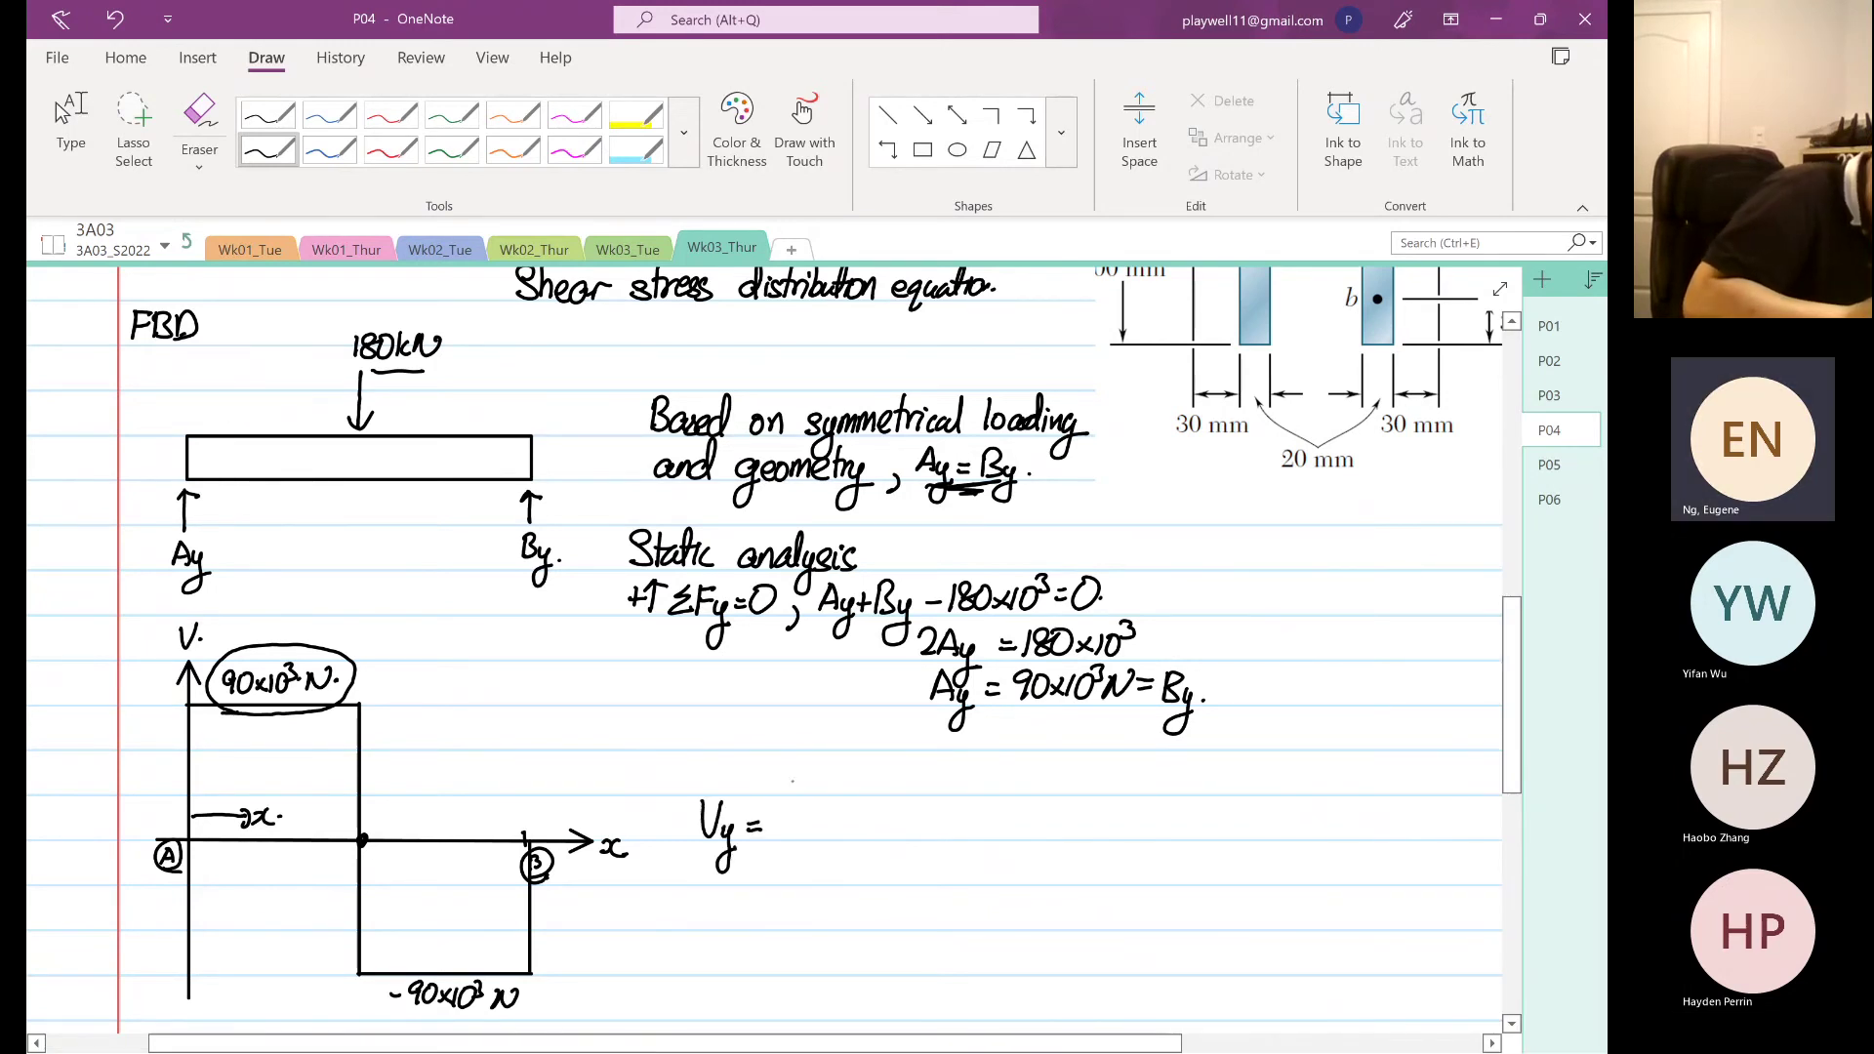
pyautogui.moveTo(795, 810)
pyautogui.mouseDown()
pyautogui.moveTo(789, 838)
pyautogui.moveTo(810, 810)
pyautogui.mouseUp()
pyautogui.moveTo(825, 818); pyautogui.dragTo(824, 834)
pyautogui.moveTo(844, 810)
pyautogui.mouseDown()
pyautogui.moveTo(843, 836)
pyautogui.moveTo(861, 810)
pyautogui.moveTo(920, 803)
pyautogui.mouseUp()
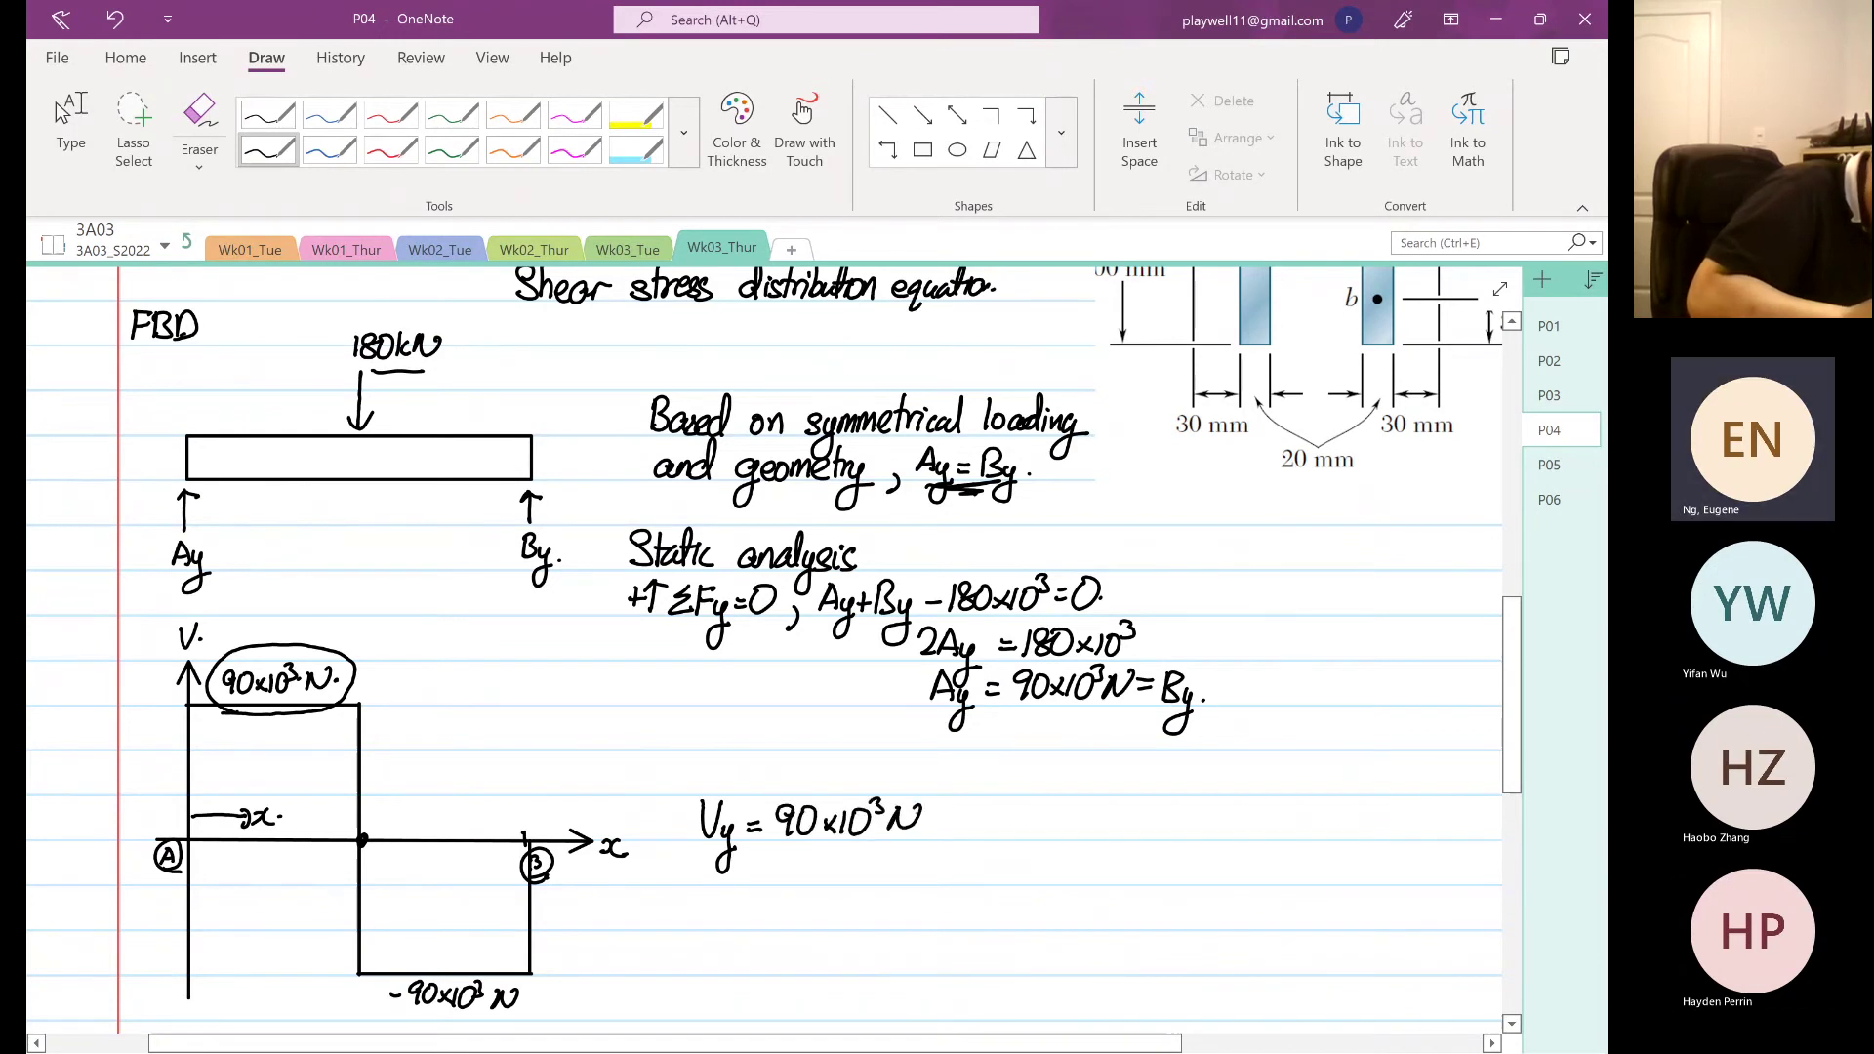
pyautogui.click(70, 135)
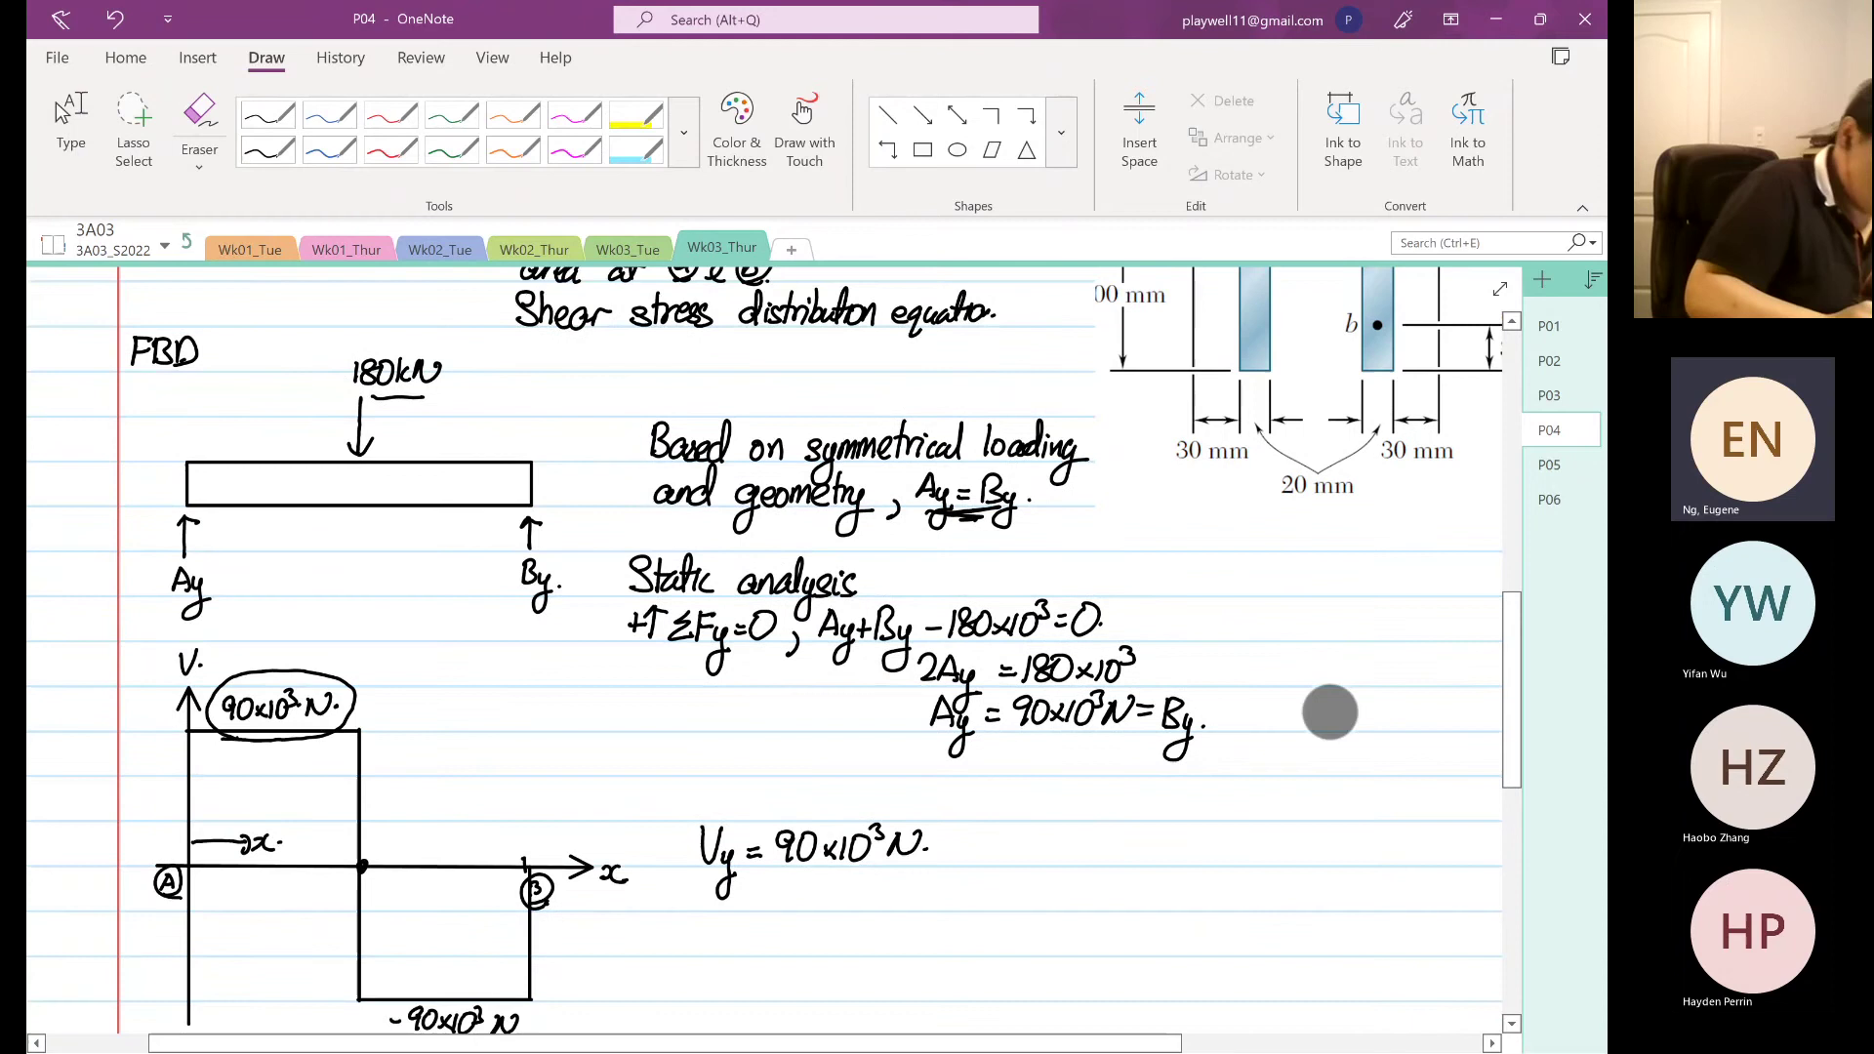
# - Erase the question mark above Vy in the shear stress formula and draw a check mark in its place
pyautogui.scroll(1, 1330, 741)
pyautogui.scroll(8, 761, 649)
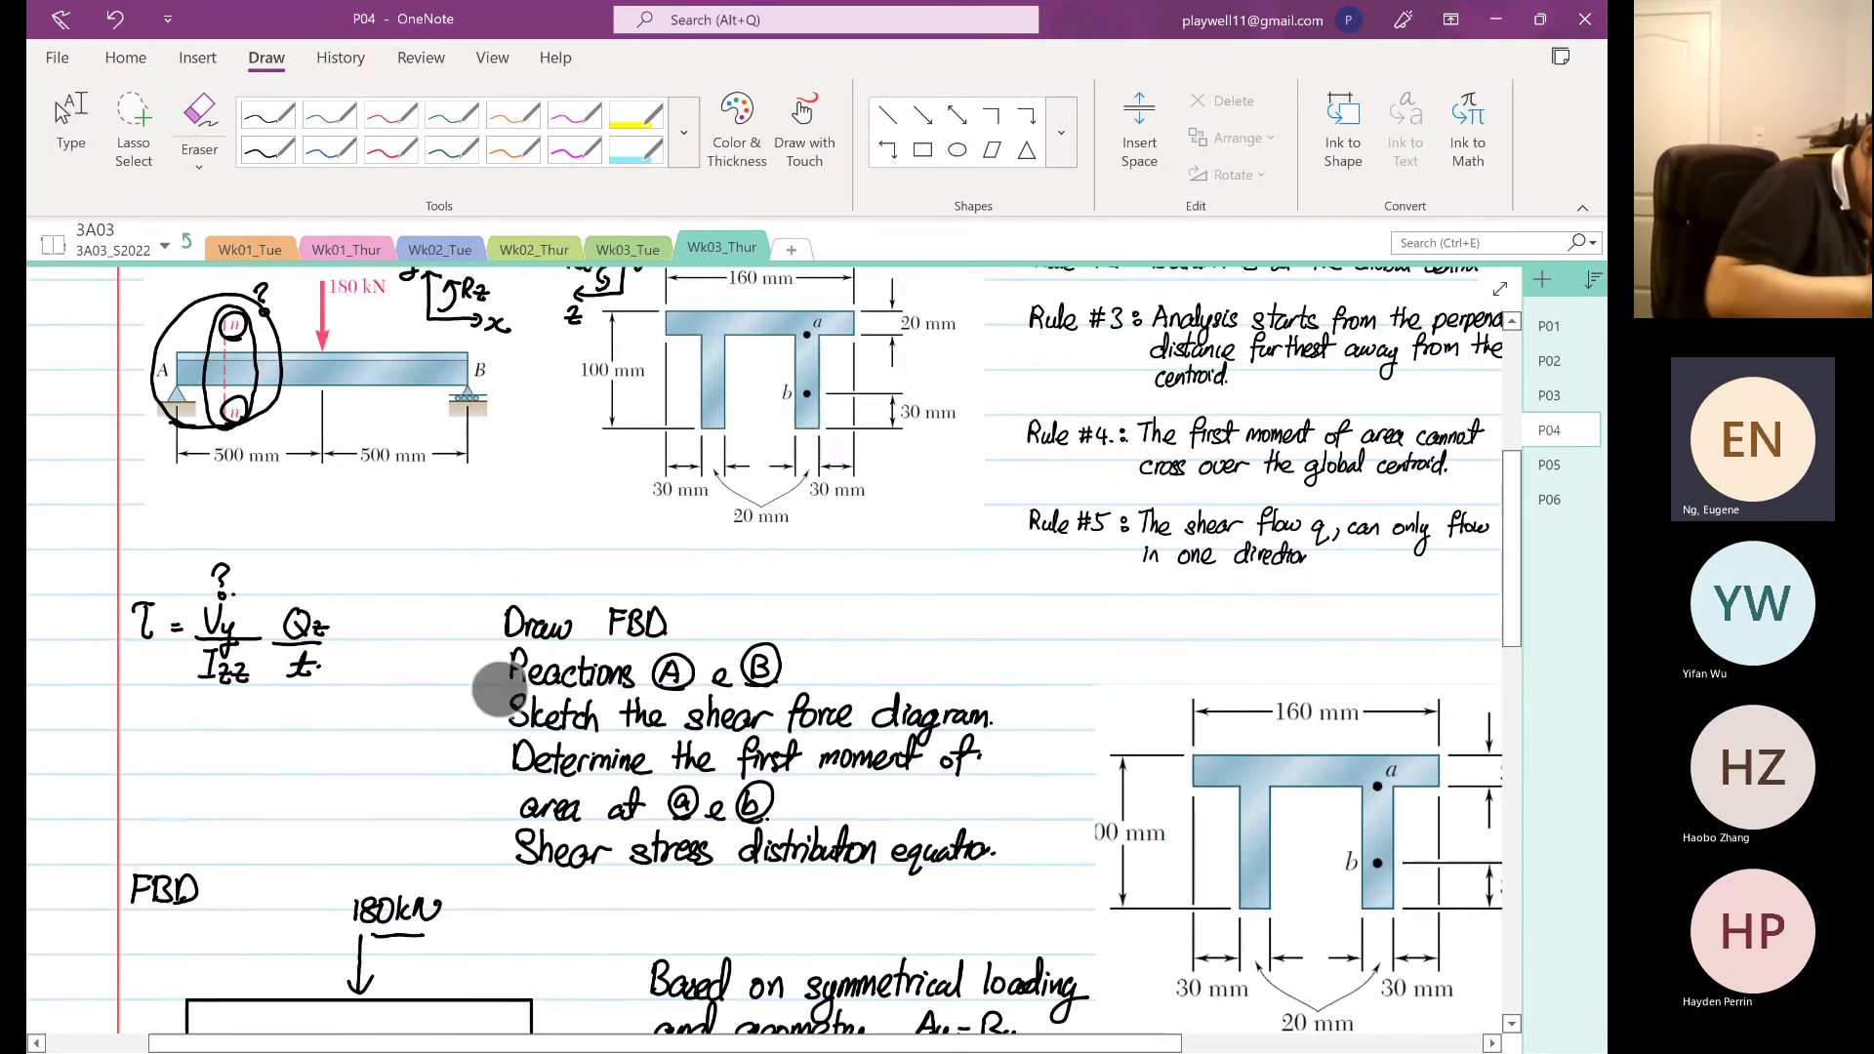
pyautogui.click(199, 125)
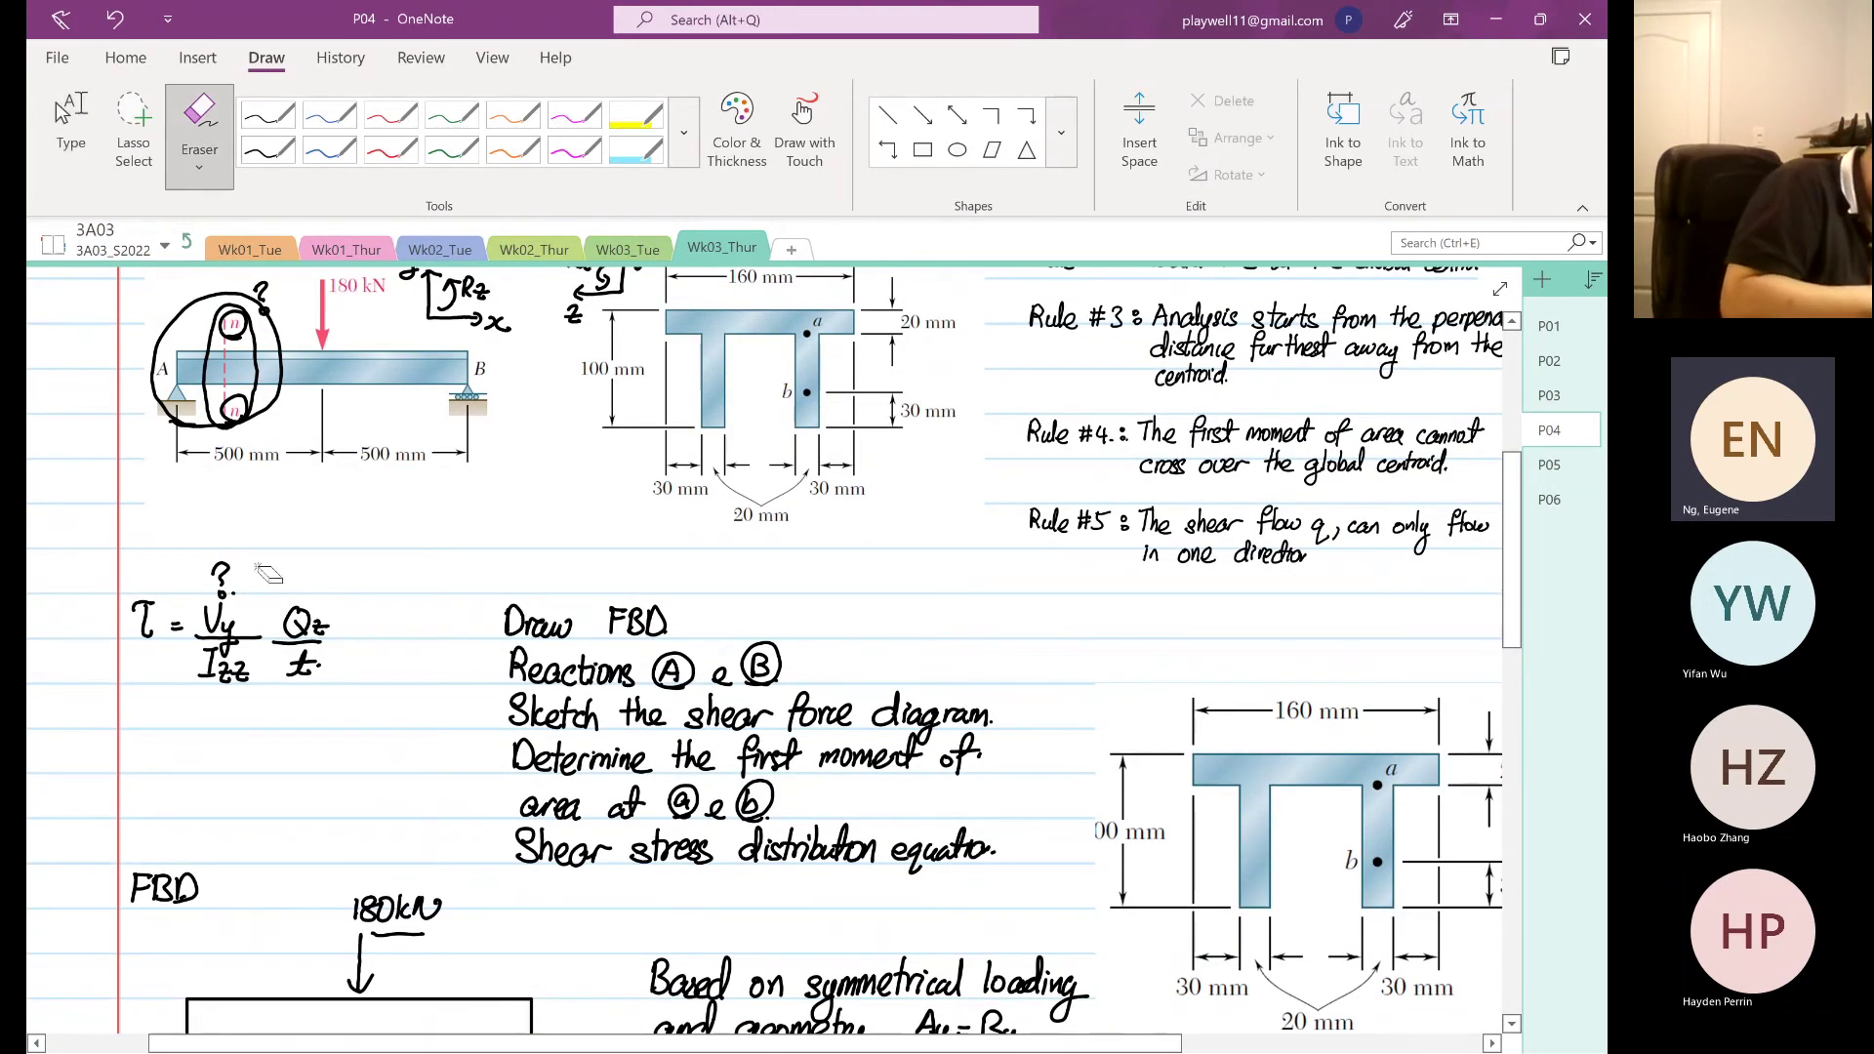
pyautogui.moveTo(227, 572); pyautogui.dragTo(224, 594)
pyautogui.click(269, 151)
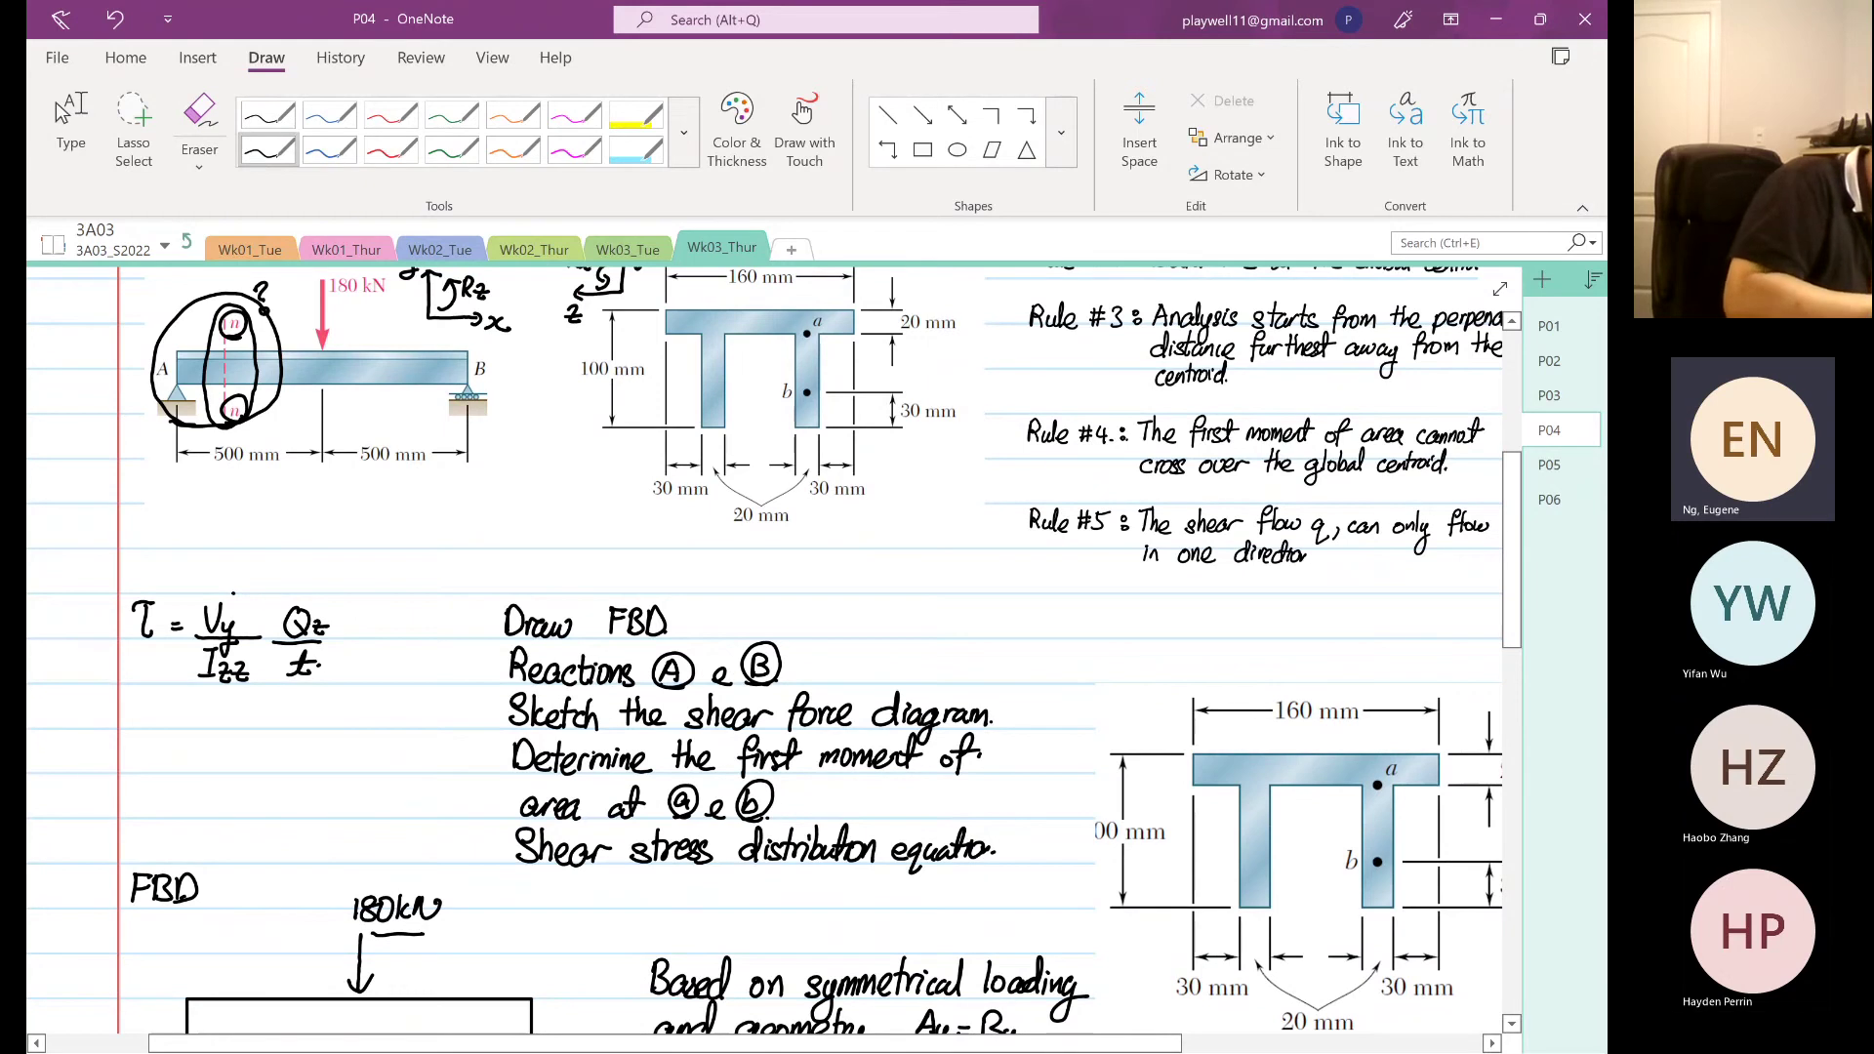
pyautogui.moveTo(218, 580); pyautogui.dragTo(246, 566)
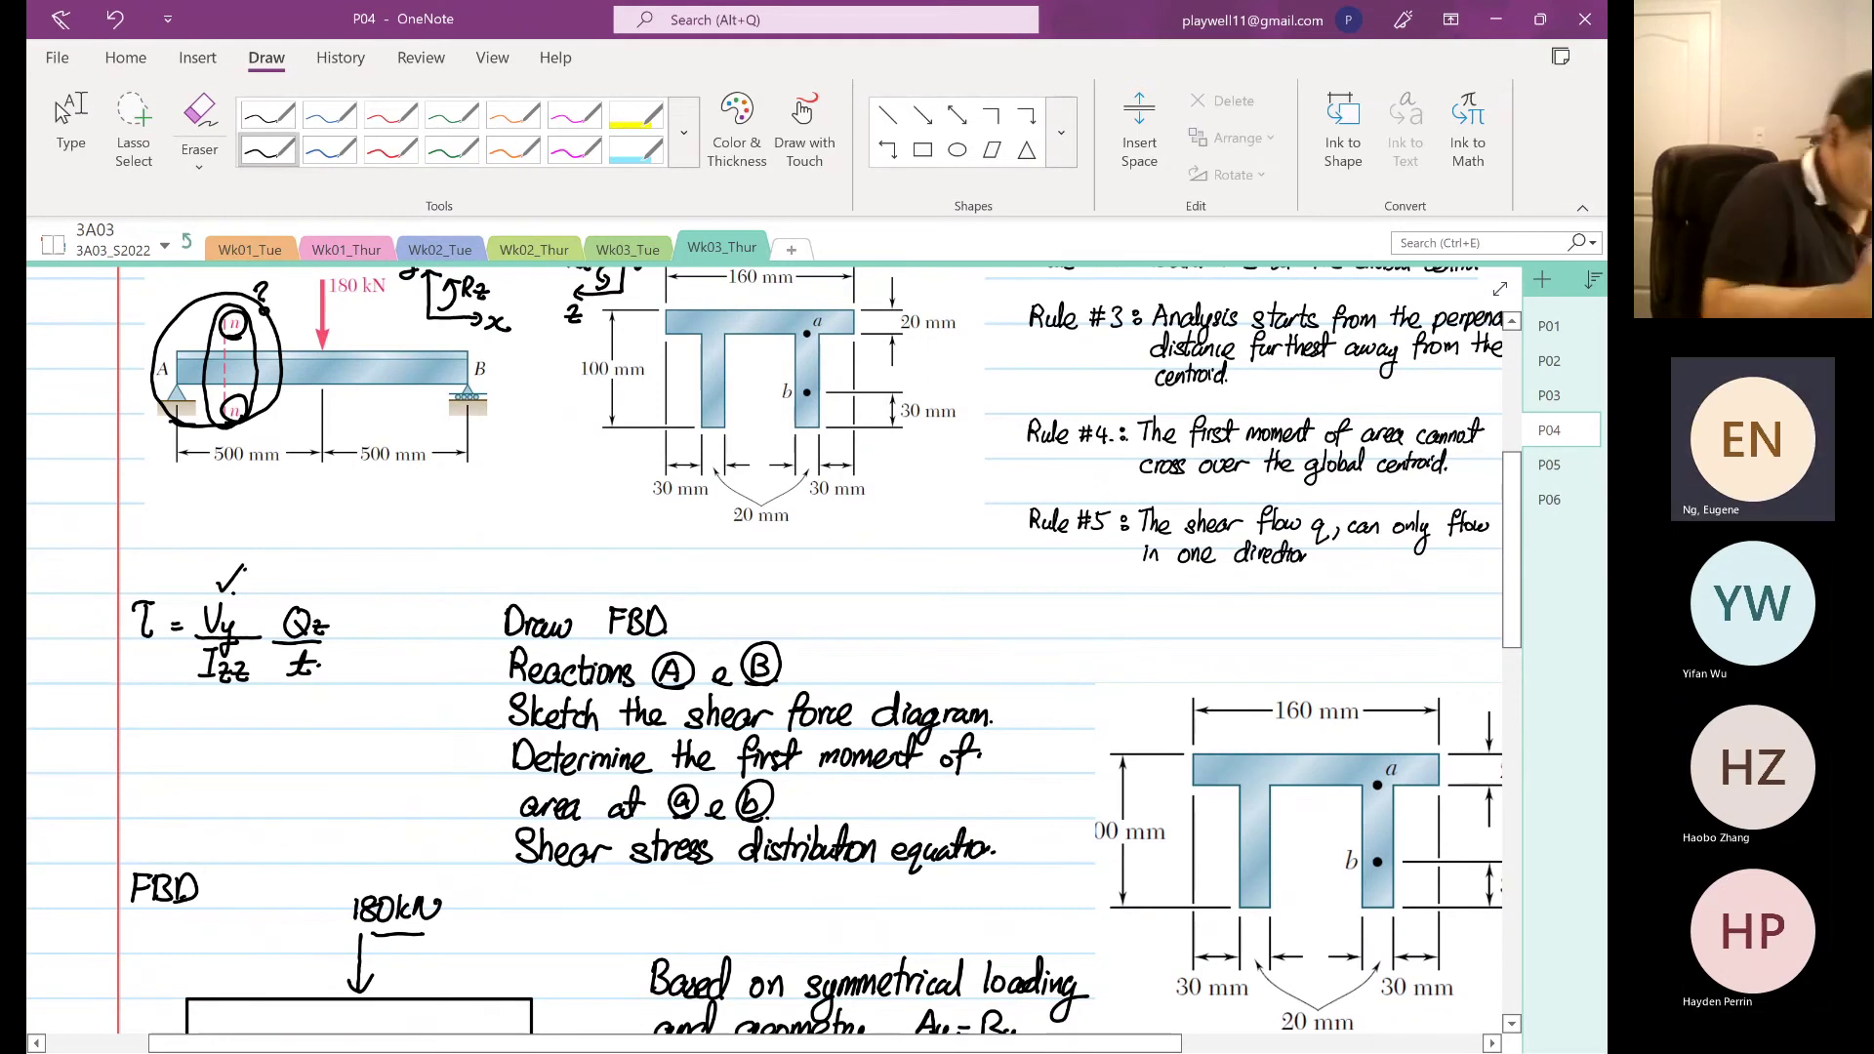
# - Handwrite "??" under Izz in the shear stress formula
pyautogui.scroll(-3, 945, 556)
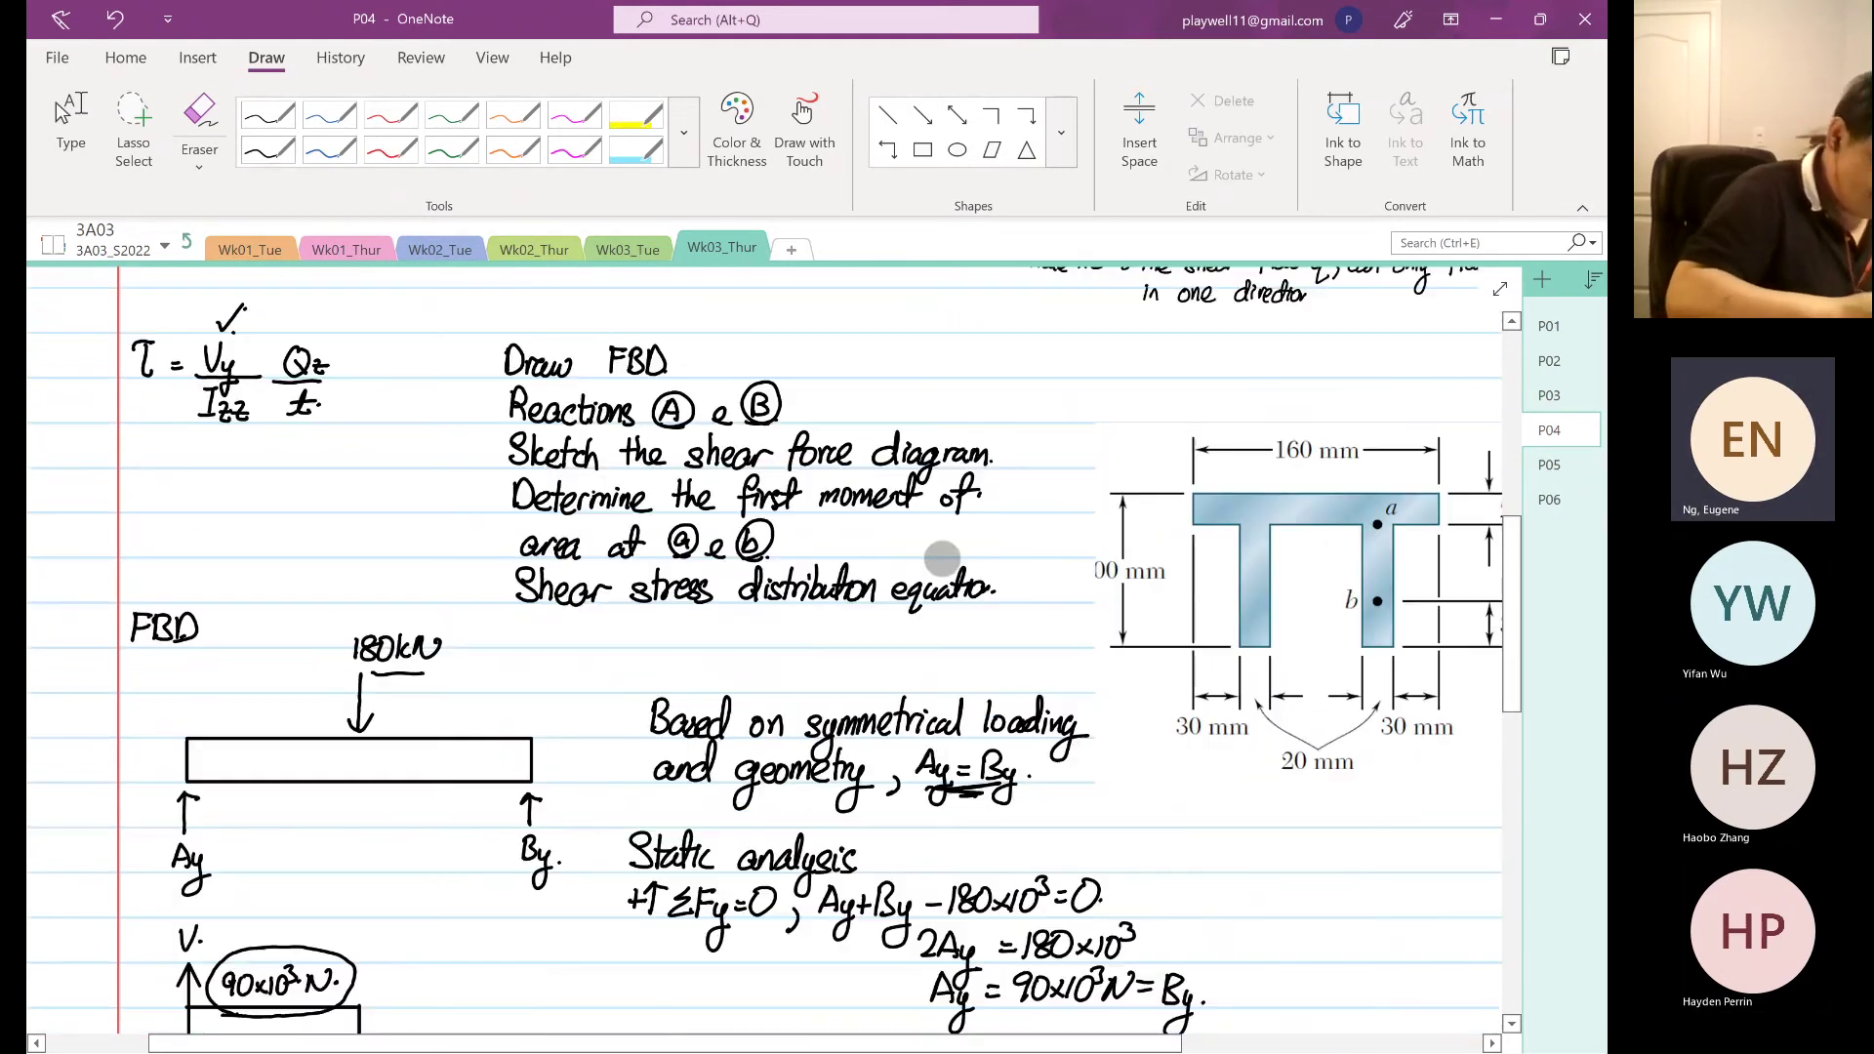
pyautogui.scroll(1, 972, 805)
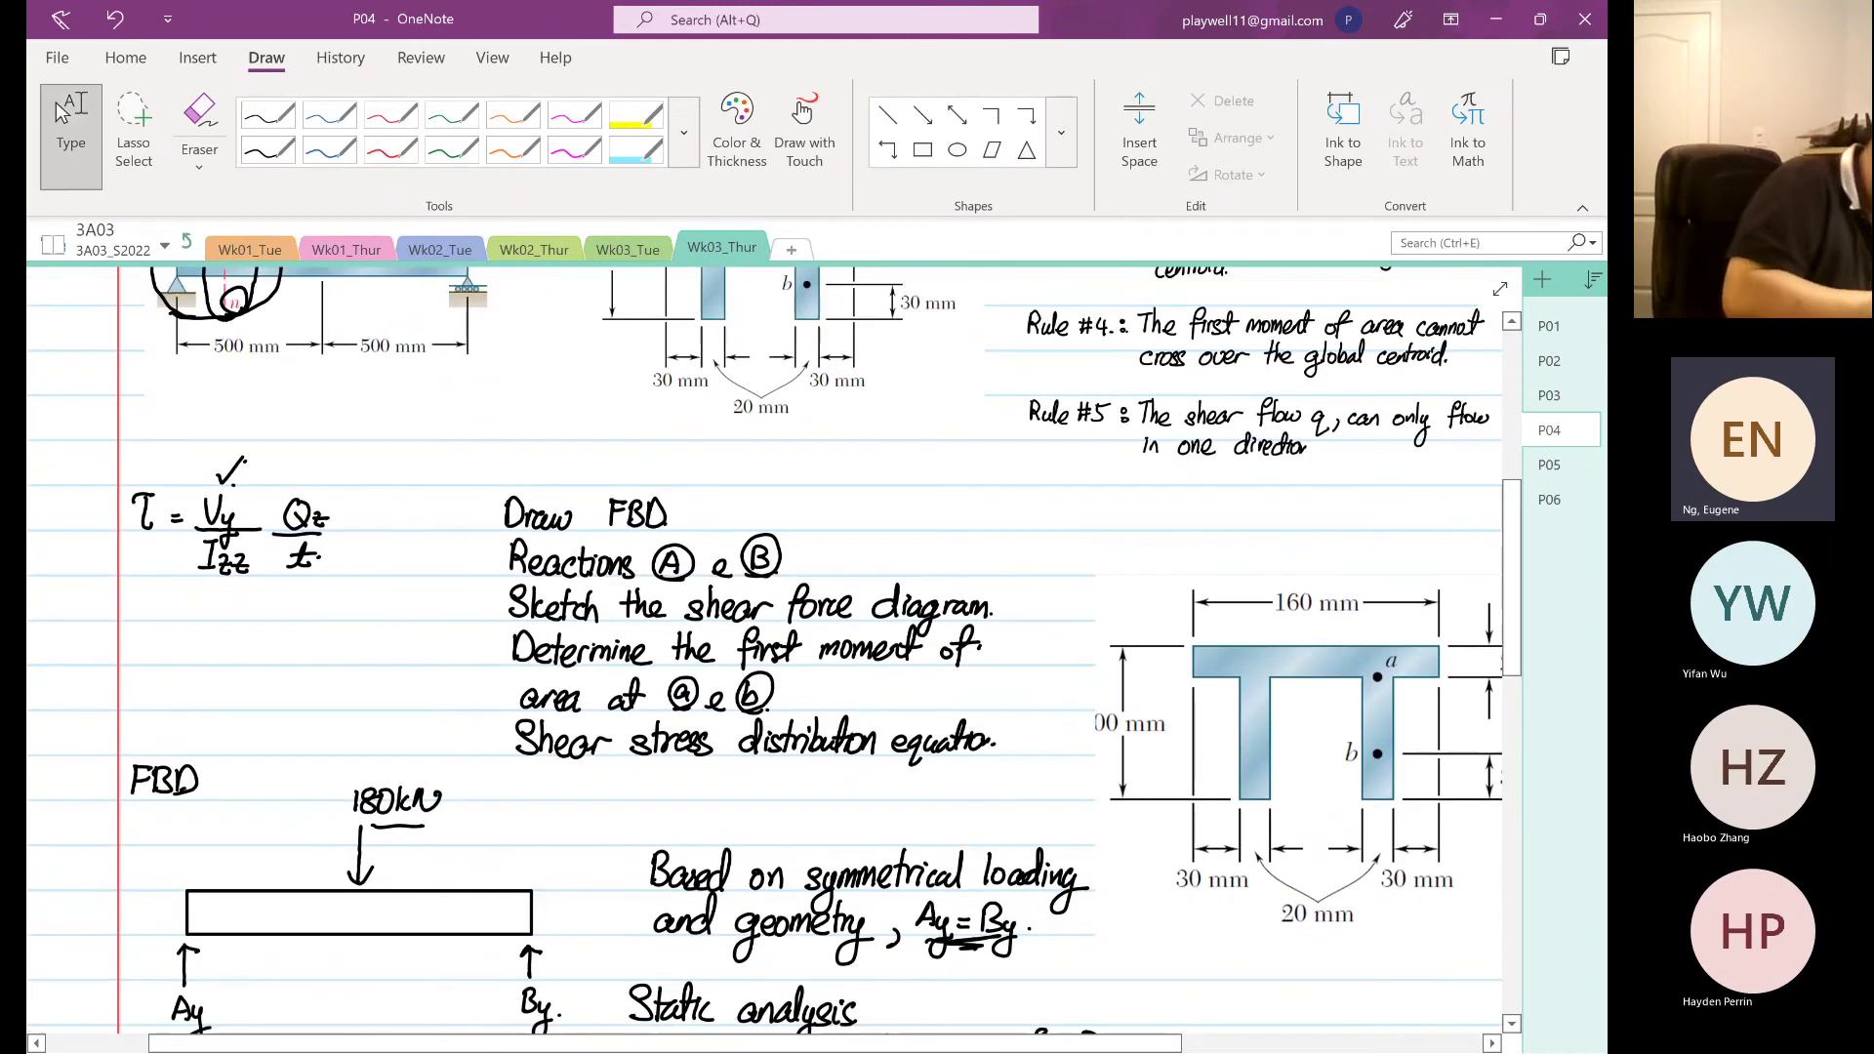
pyautogui.click(268, 149)
pyautogui.moveTo(211, 584); pyautogui.dragTo(214, 598)
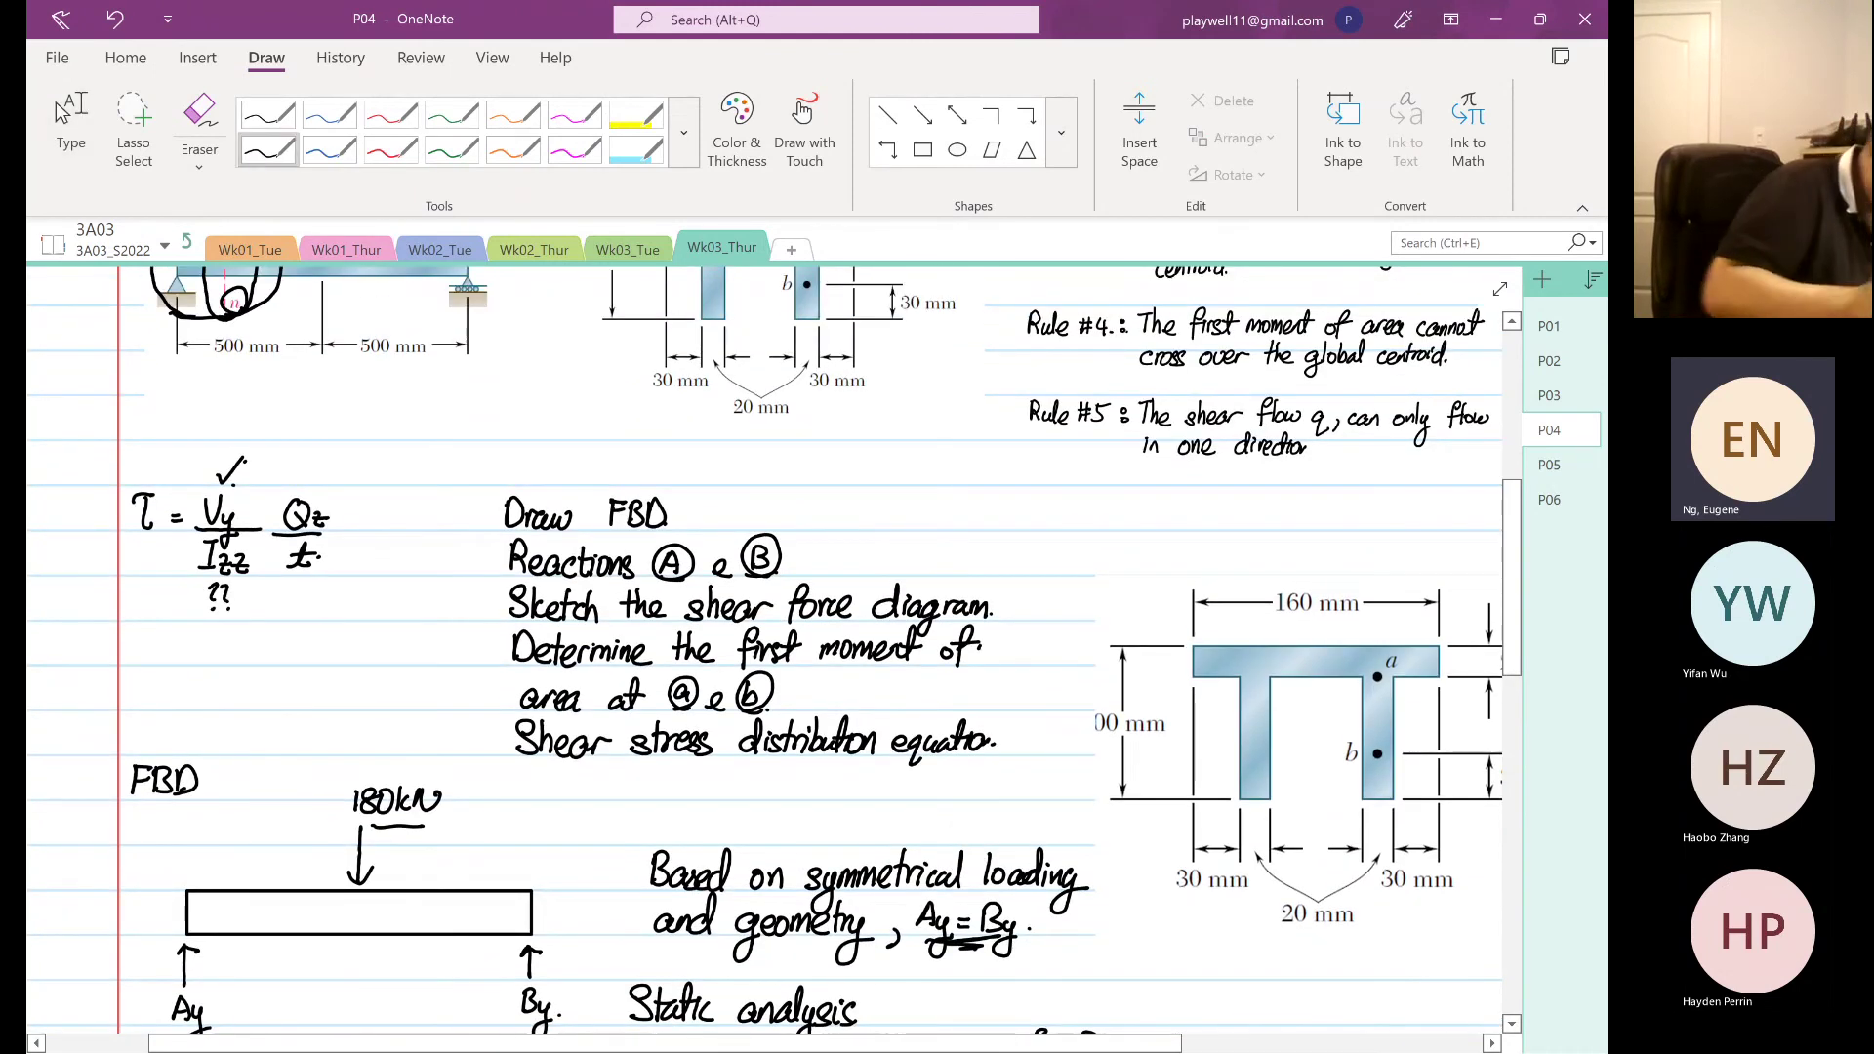
# - Handwrite "Izz." at the margin below the shear force diagram
pyautogui.scroll(-10, 819, 644)
pyautogui.scroll(-3, 1096, 506)
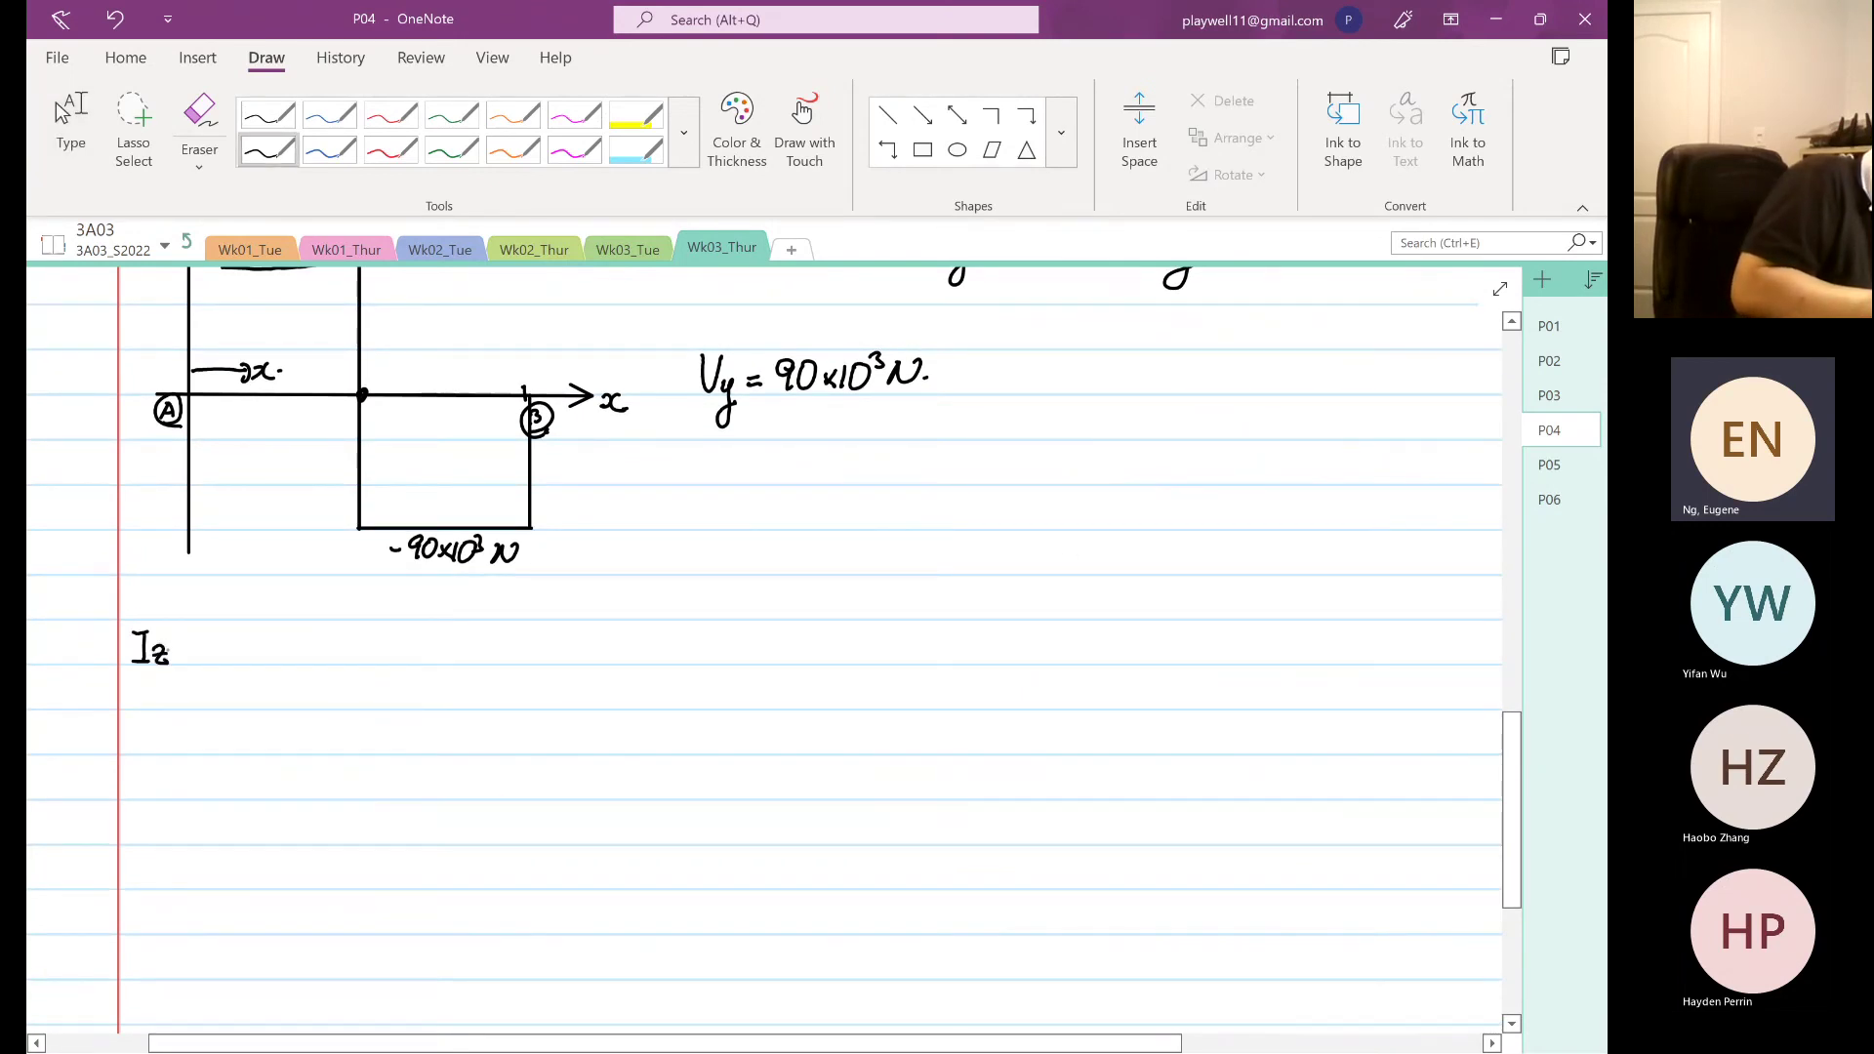
pyautogui.moveTo(173, 656); pyautogui.dragTo(184, 655)
pyautogui.click(192, 661)
# - Copy the cross-section picture from the problem area, paste it beneath the Izz heading, and position it near the page margin
pyautogui.scroll(-2, 1052, 740)
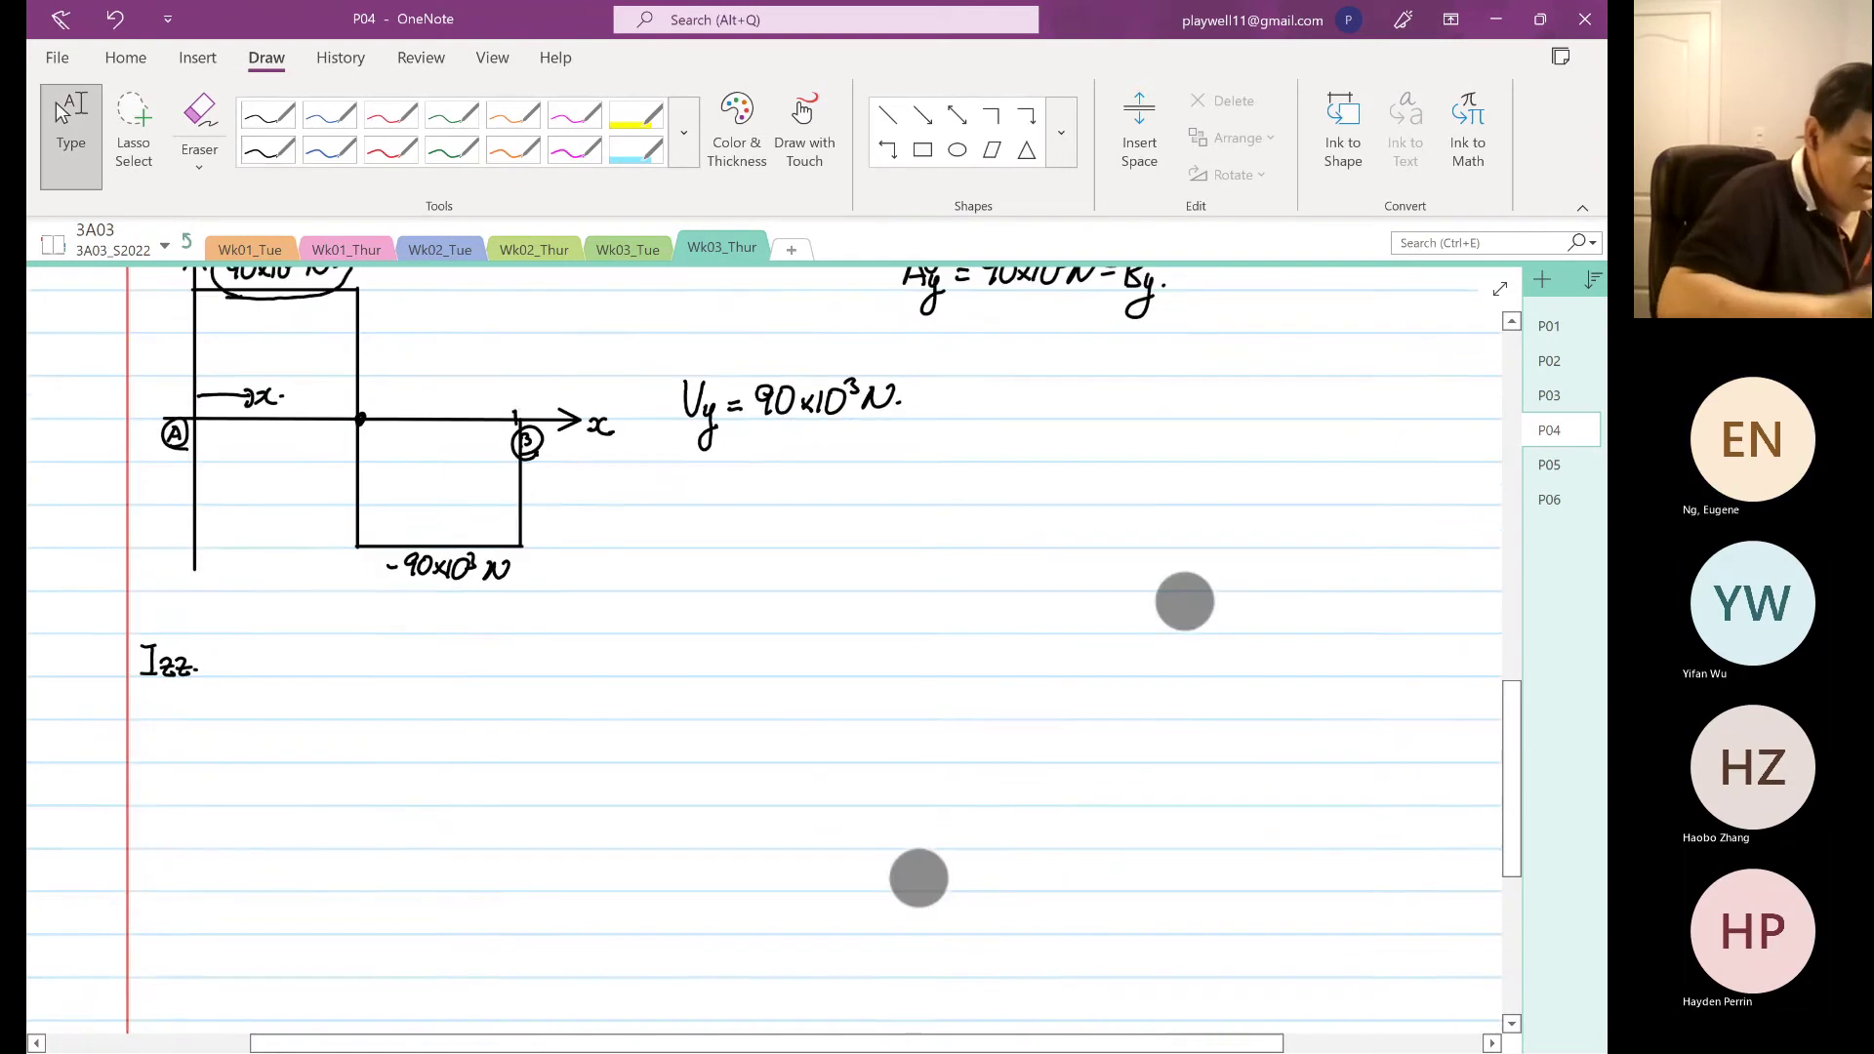
pyautogui.scroll(5, 1016, 816)
pyautogui.hscroll(2, 1016, 816)
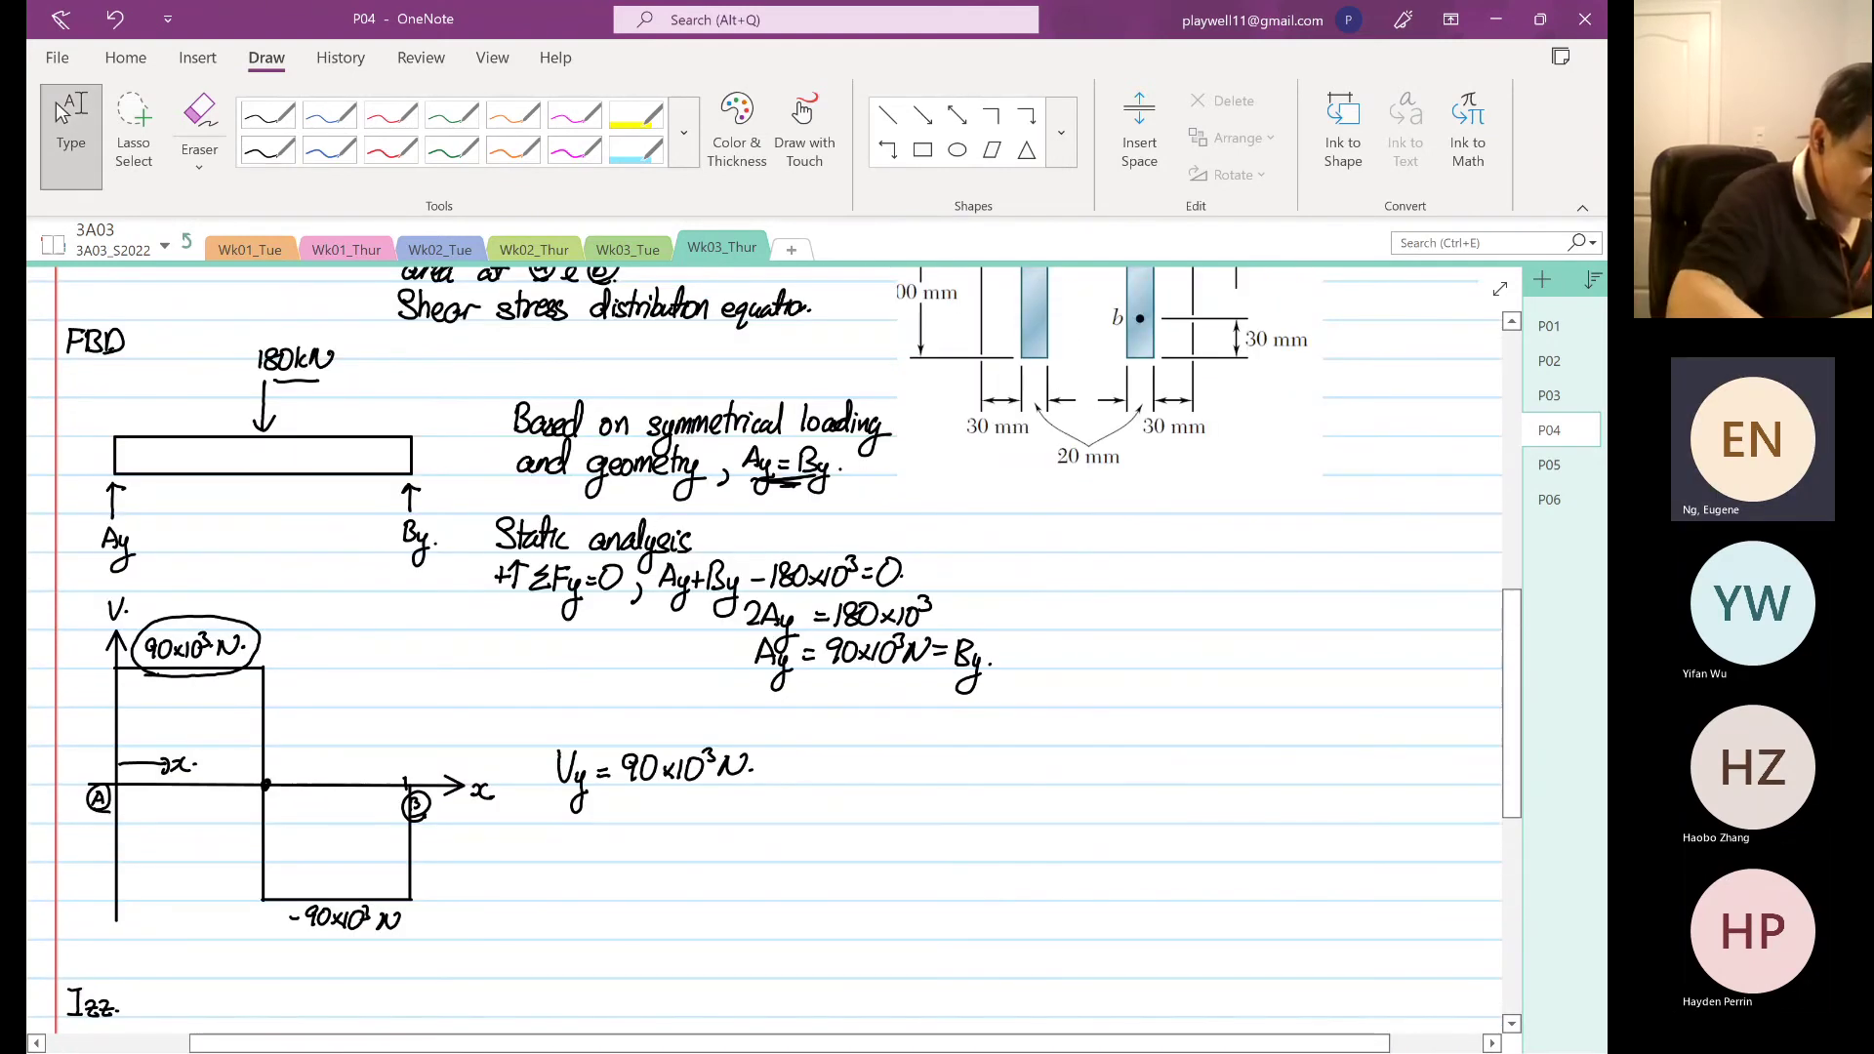
pyautogui.rightClick(1074, 393)
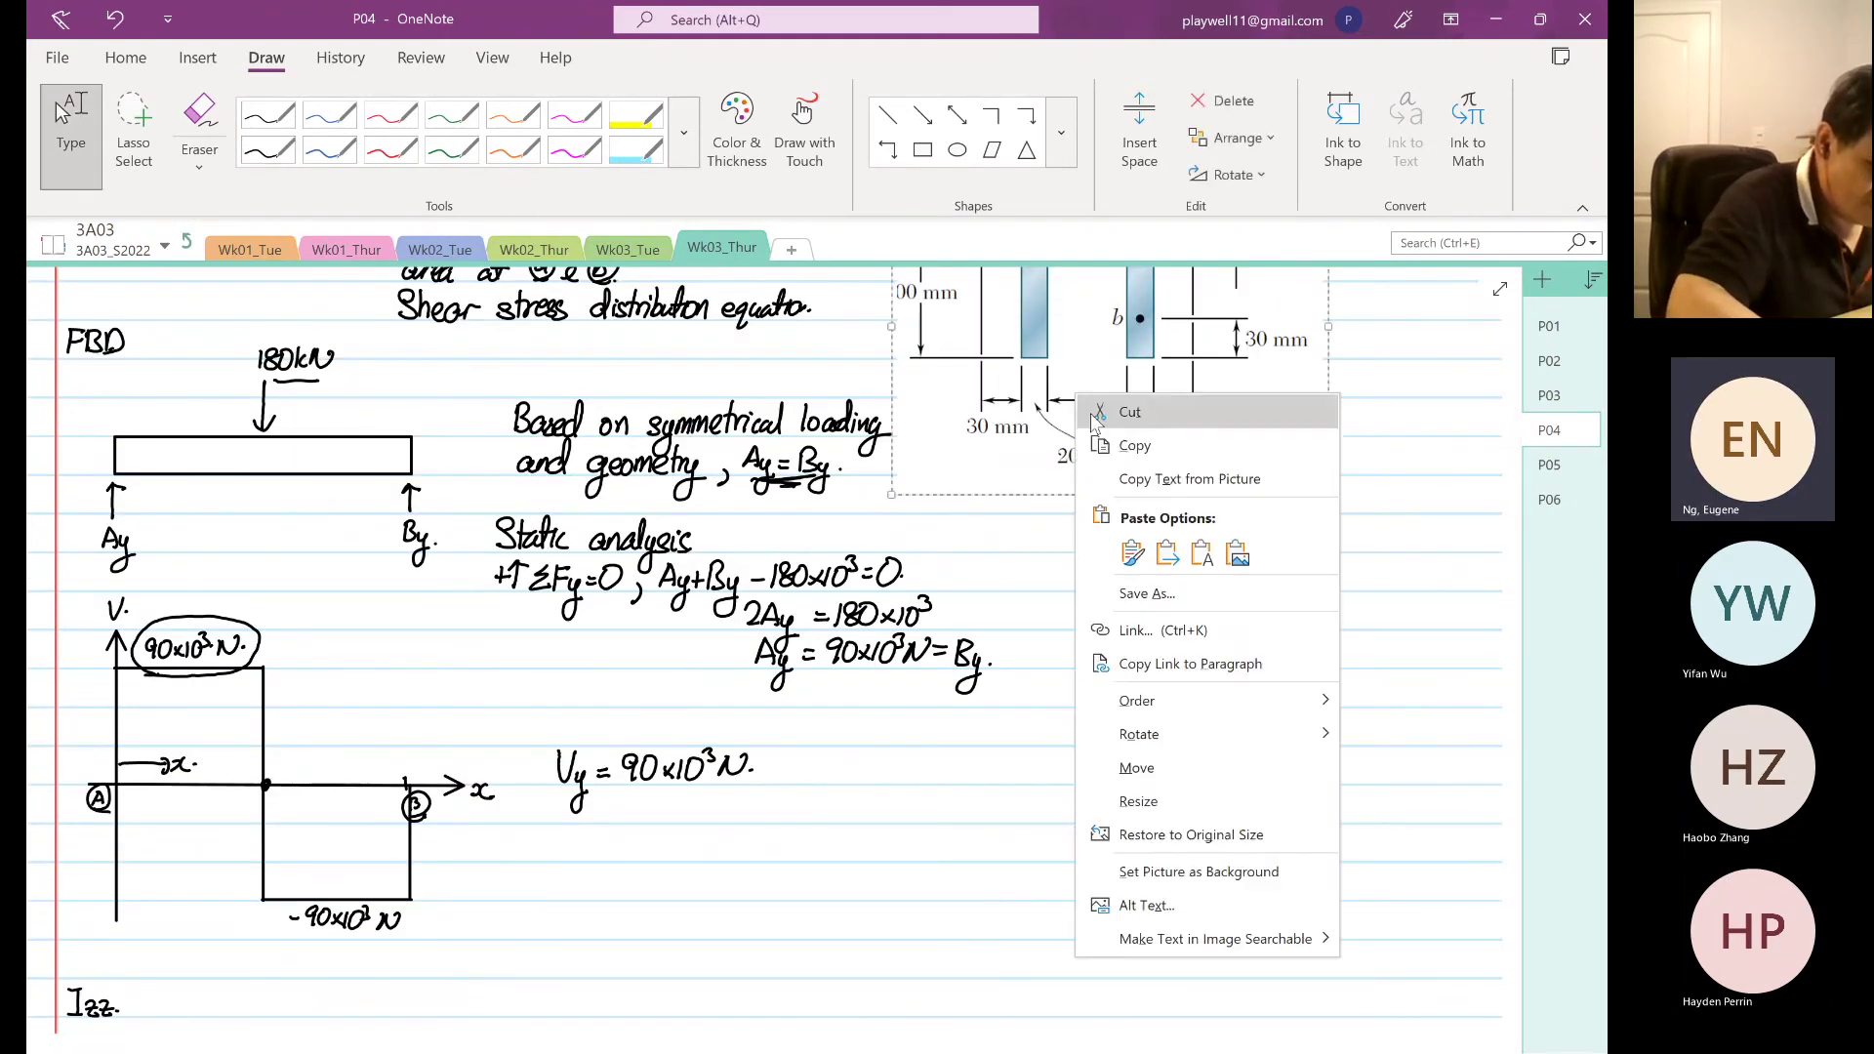
pyautogui.click(1110, 445)
pyautogui.scroll(-5, 719, 573)
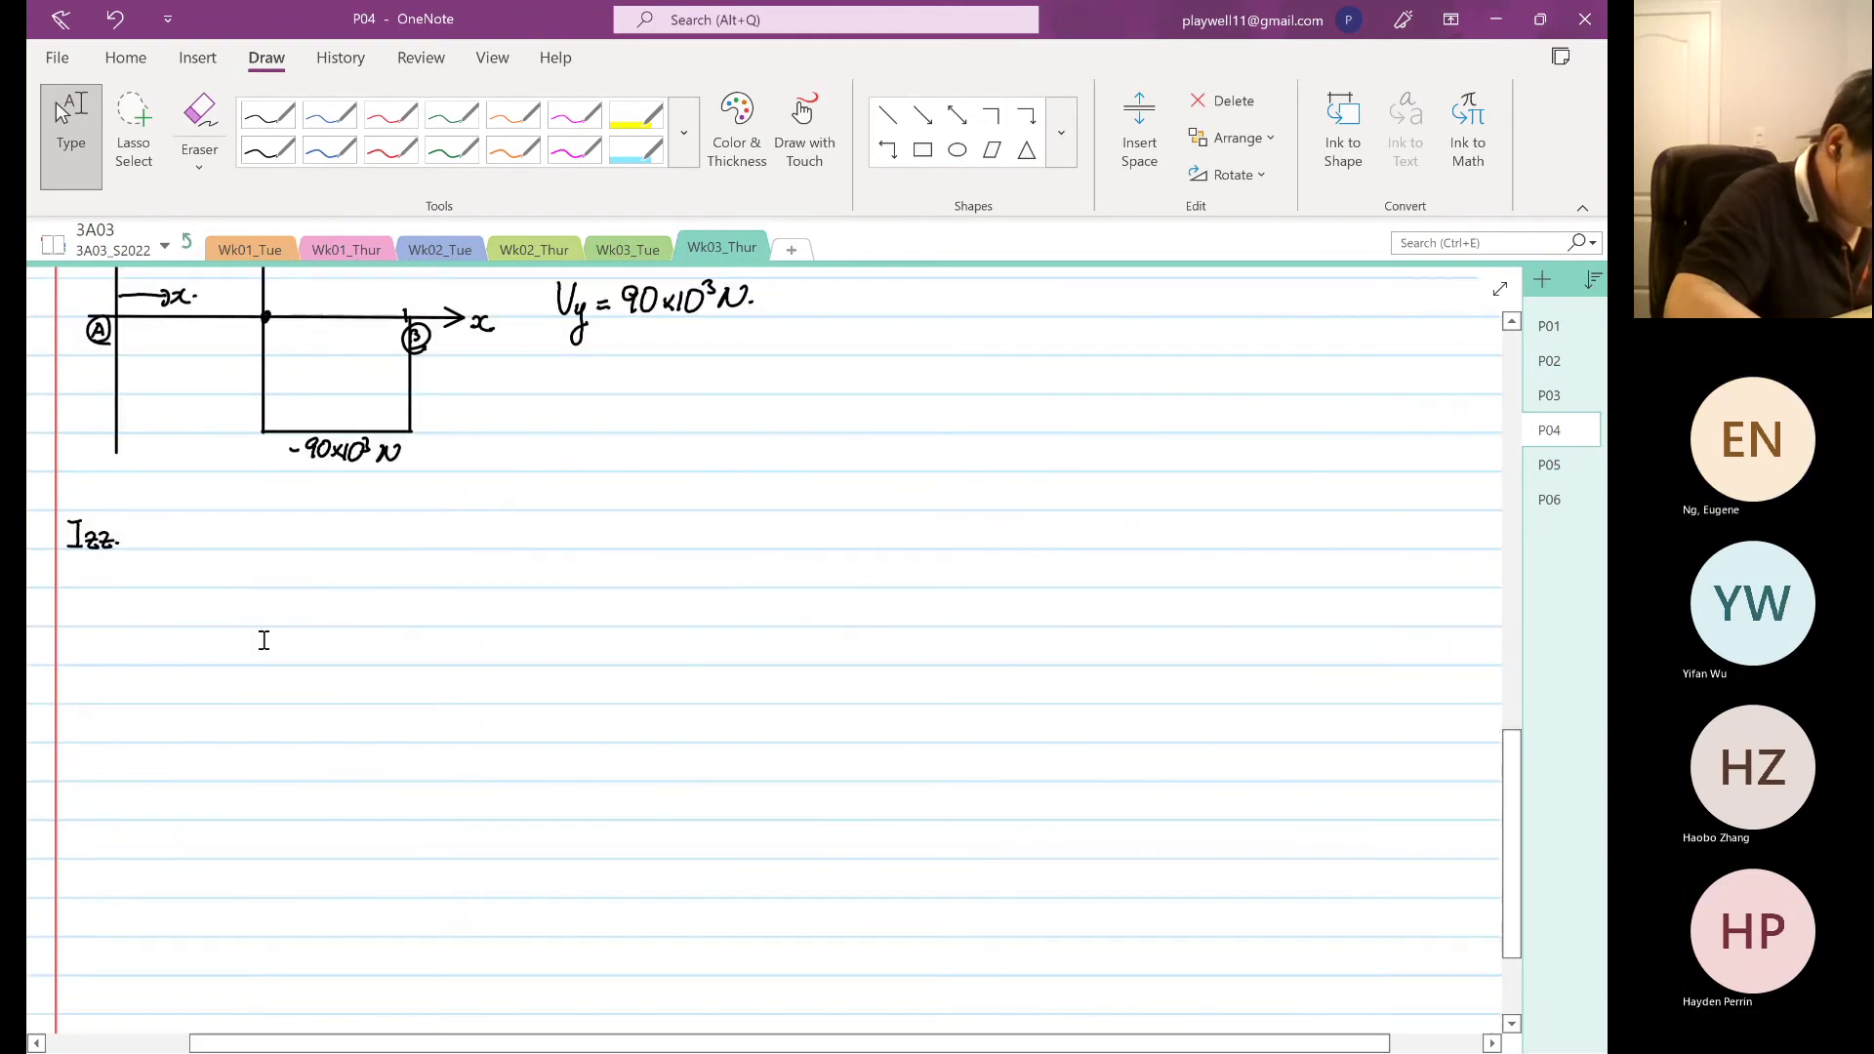
pyautogui.rightClick(237, 621)
pyautogui.click(272, 723)
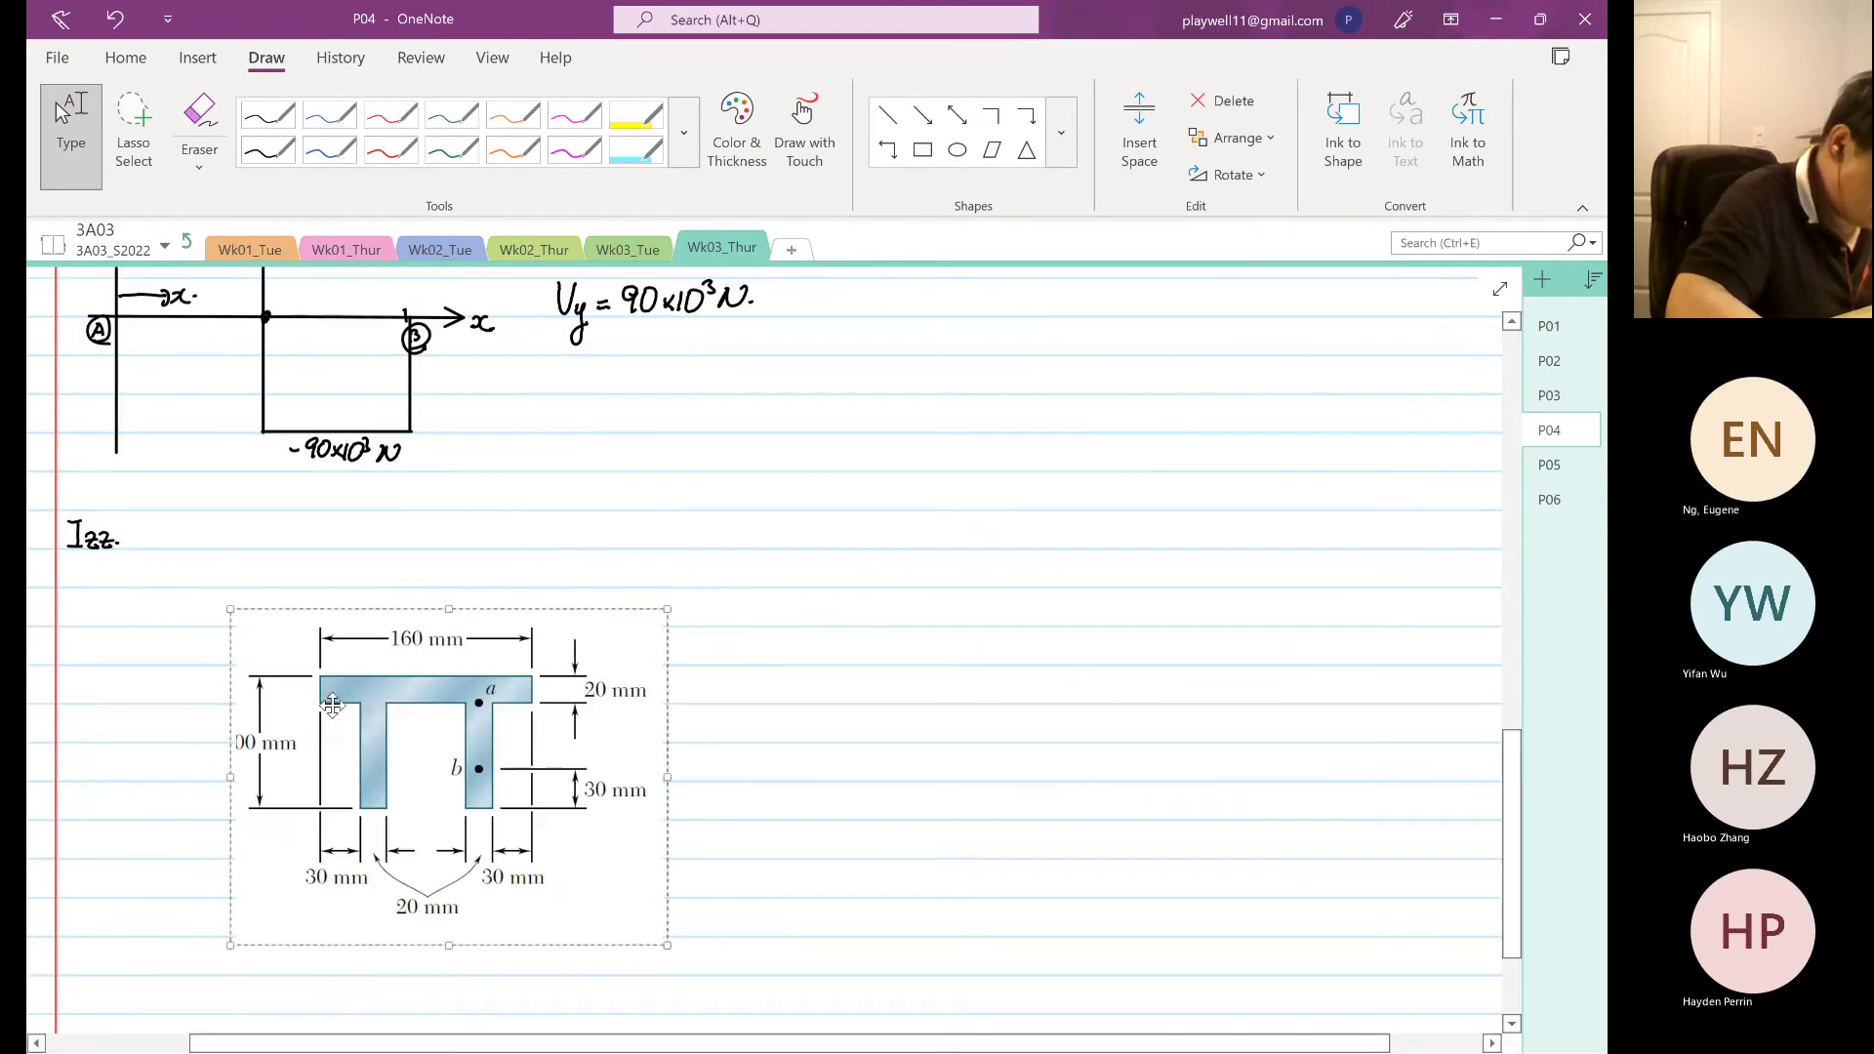
pyautogui.moveTo(259, 663); pyautogui.dragTo(102, 603)
pyautogui.click(820, 703)
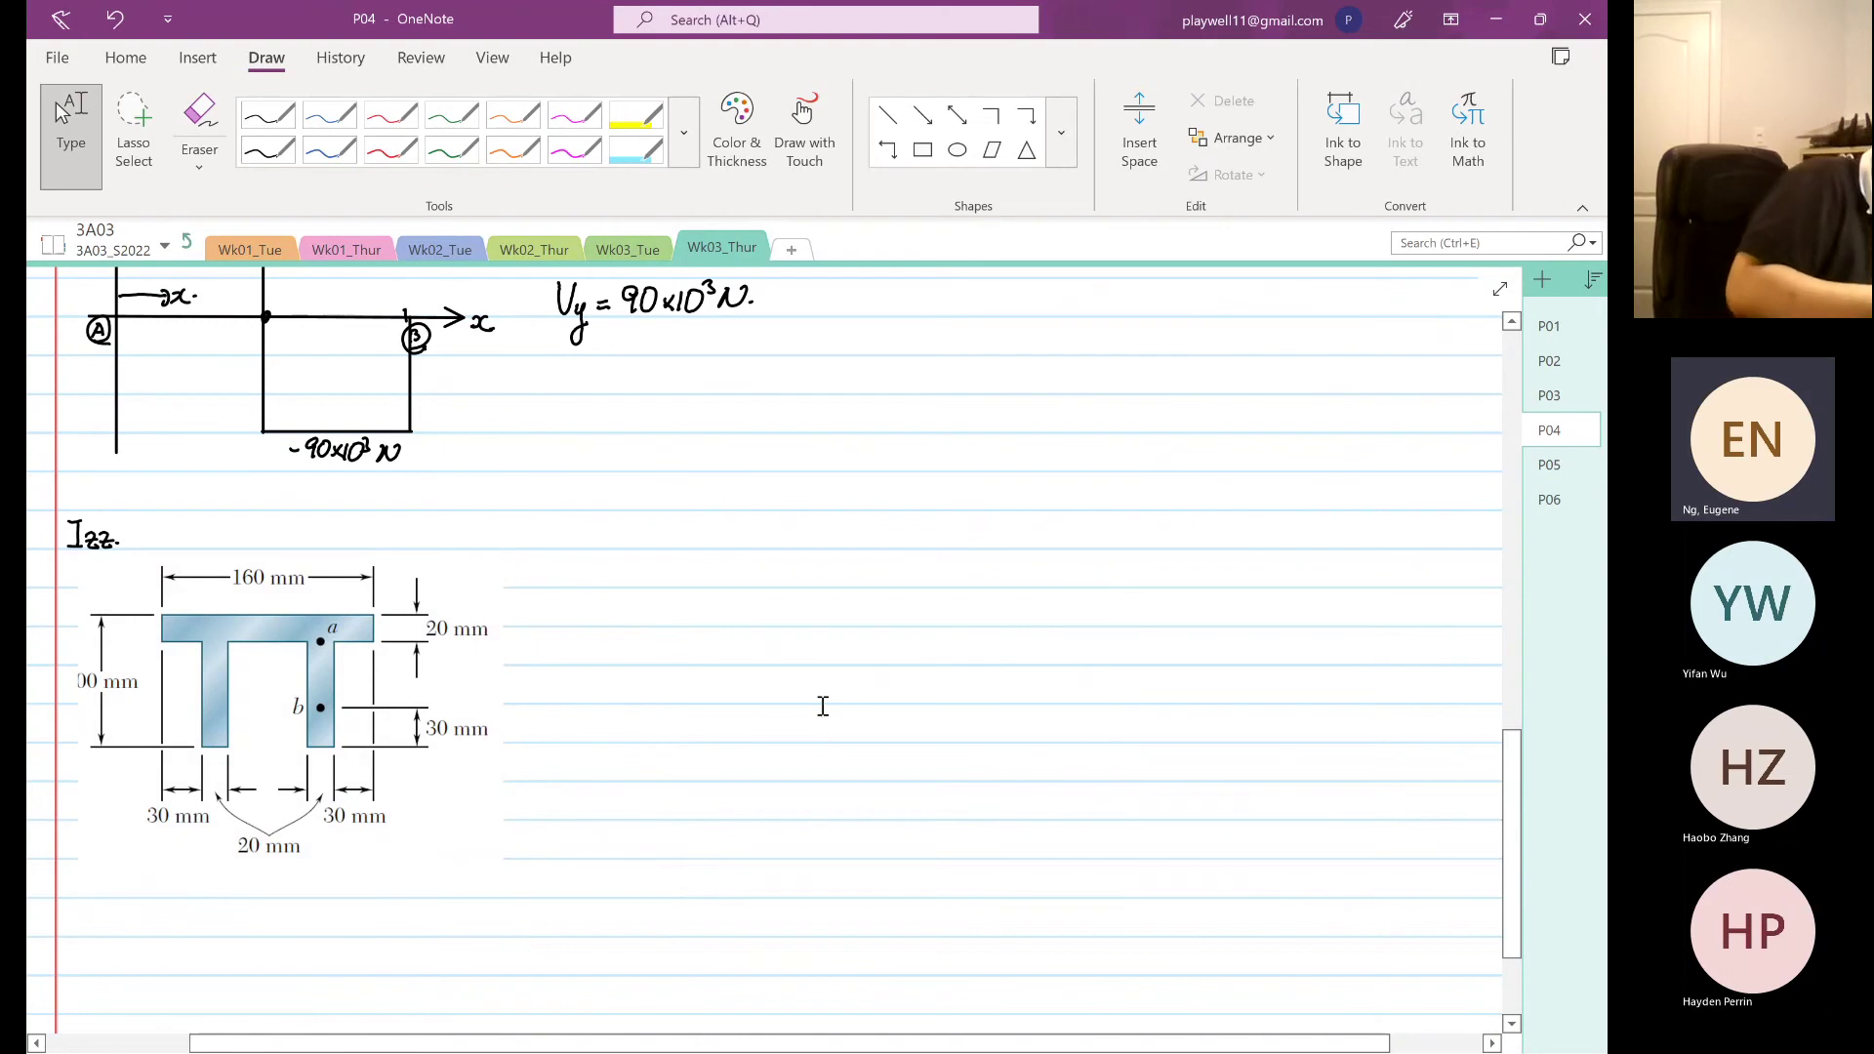
# - Annotate the pasted cross-section with a horizontal arrow labelled "width" beneath it and a vertical arrow labelled "depth" beside it
pyautogui.click(268, 149)
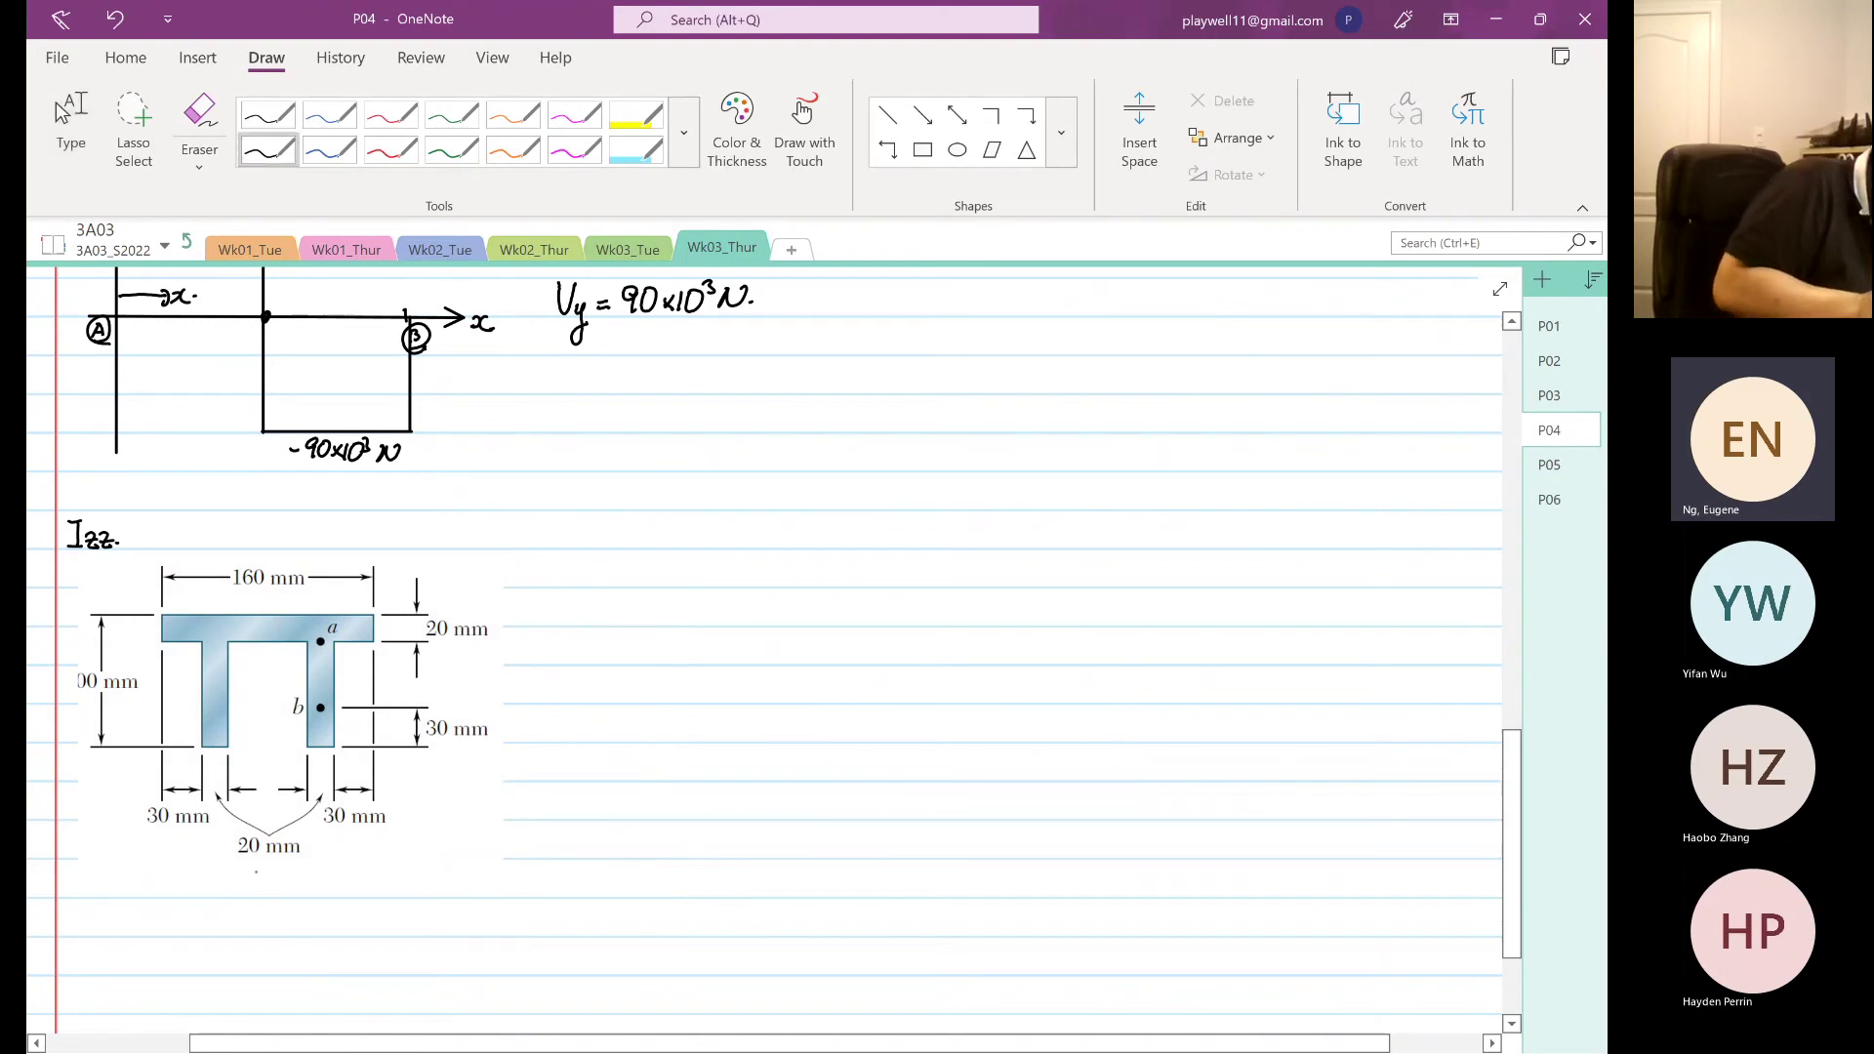
pyautogui.moveTo(285, 872); pyautogui.dragTo(353, 868)
pyautogui.moveTo(358, 871); pyautogui.dragTo(399, 886)
pyautogui.moveTo(485, 663)
pyautogui.mouseDown()
pyautogui.moveTo(482, 704)
pyautogui.moveTo(493, 680)
pyautogui.moveTo(543, 689)
pyautogui.mouseUp()
pyautogui.moveTo(537, 677); pyautogui.dragTo(551, 676)
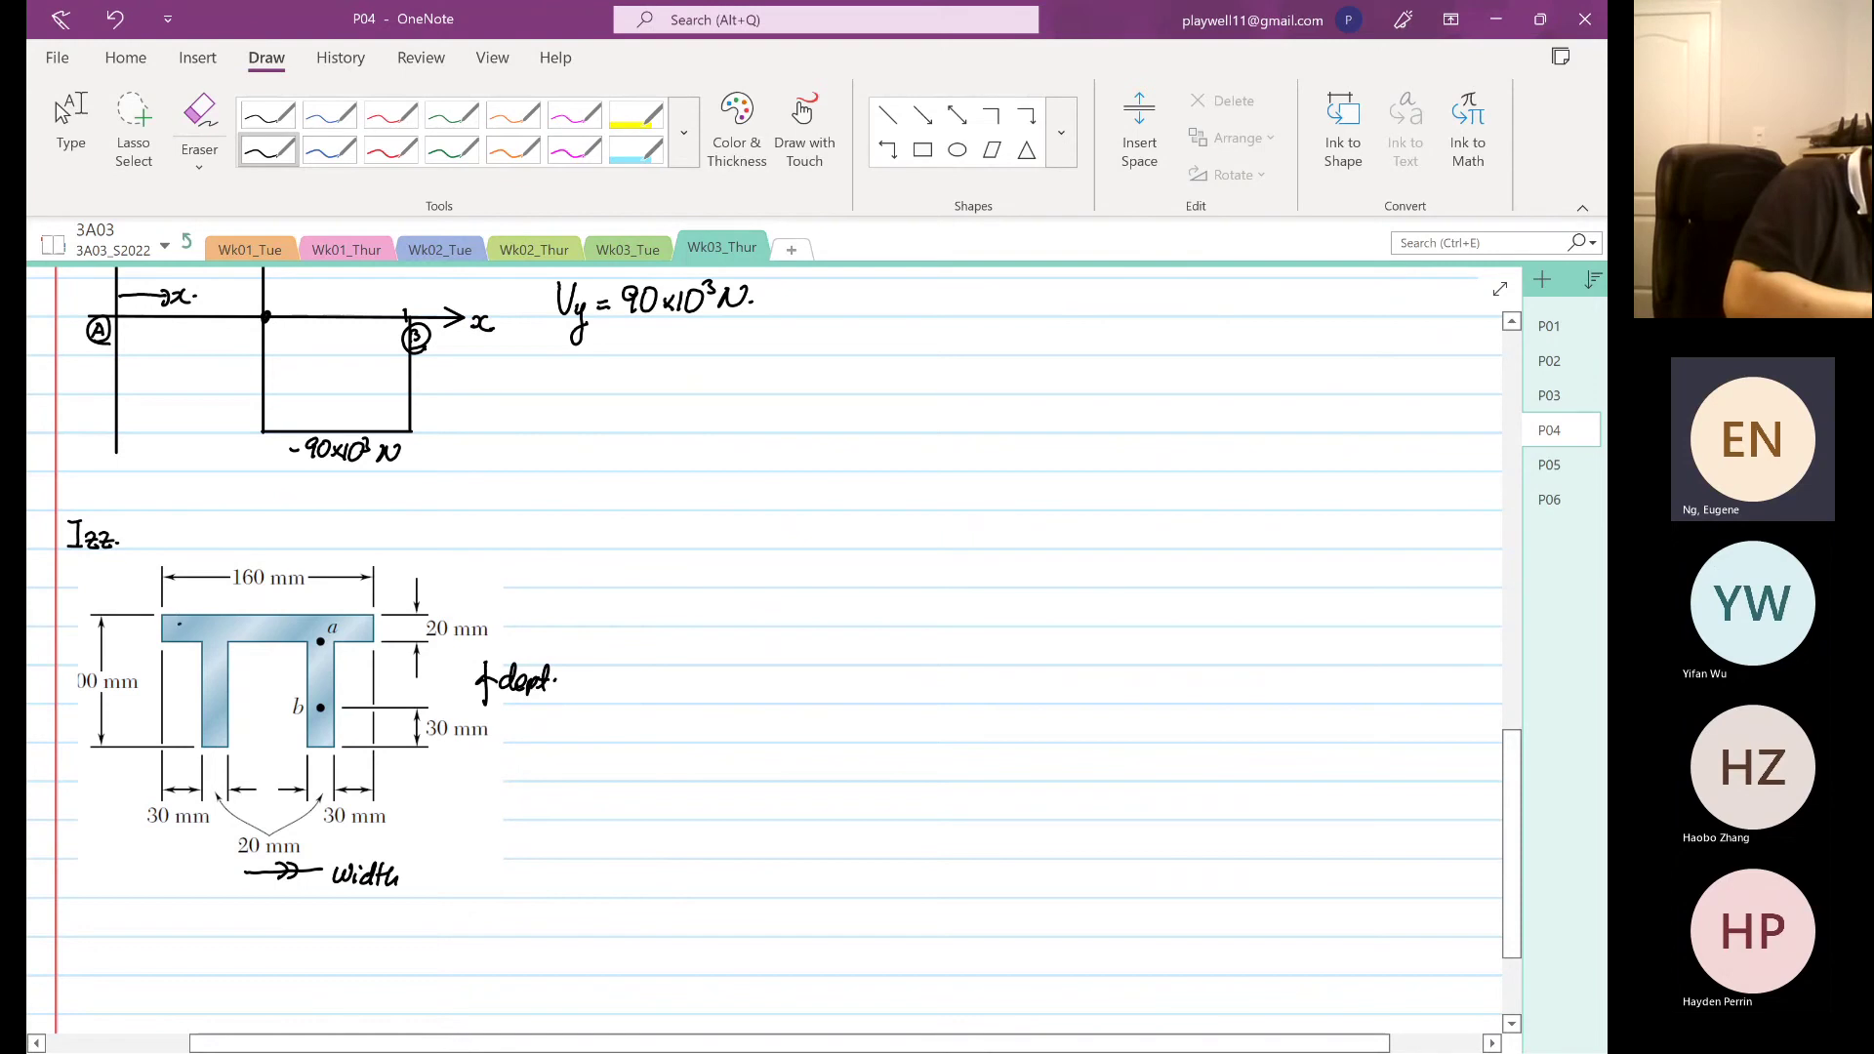
# - Label the cross-section's parts "Flange", "L,web" and "R,web", and mark the datum at the flange's upper-left corner
pyautogui.moveTo(184, 604); pyautogui.dragTo(247, 525)
pyautogui.moveTo(233, 538); pyautogui.dragTo(242, 536)
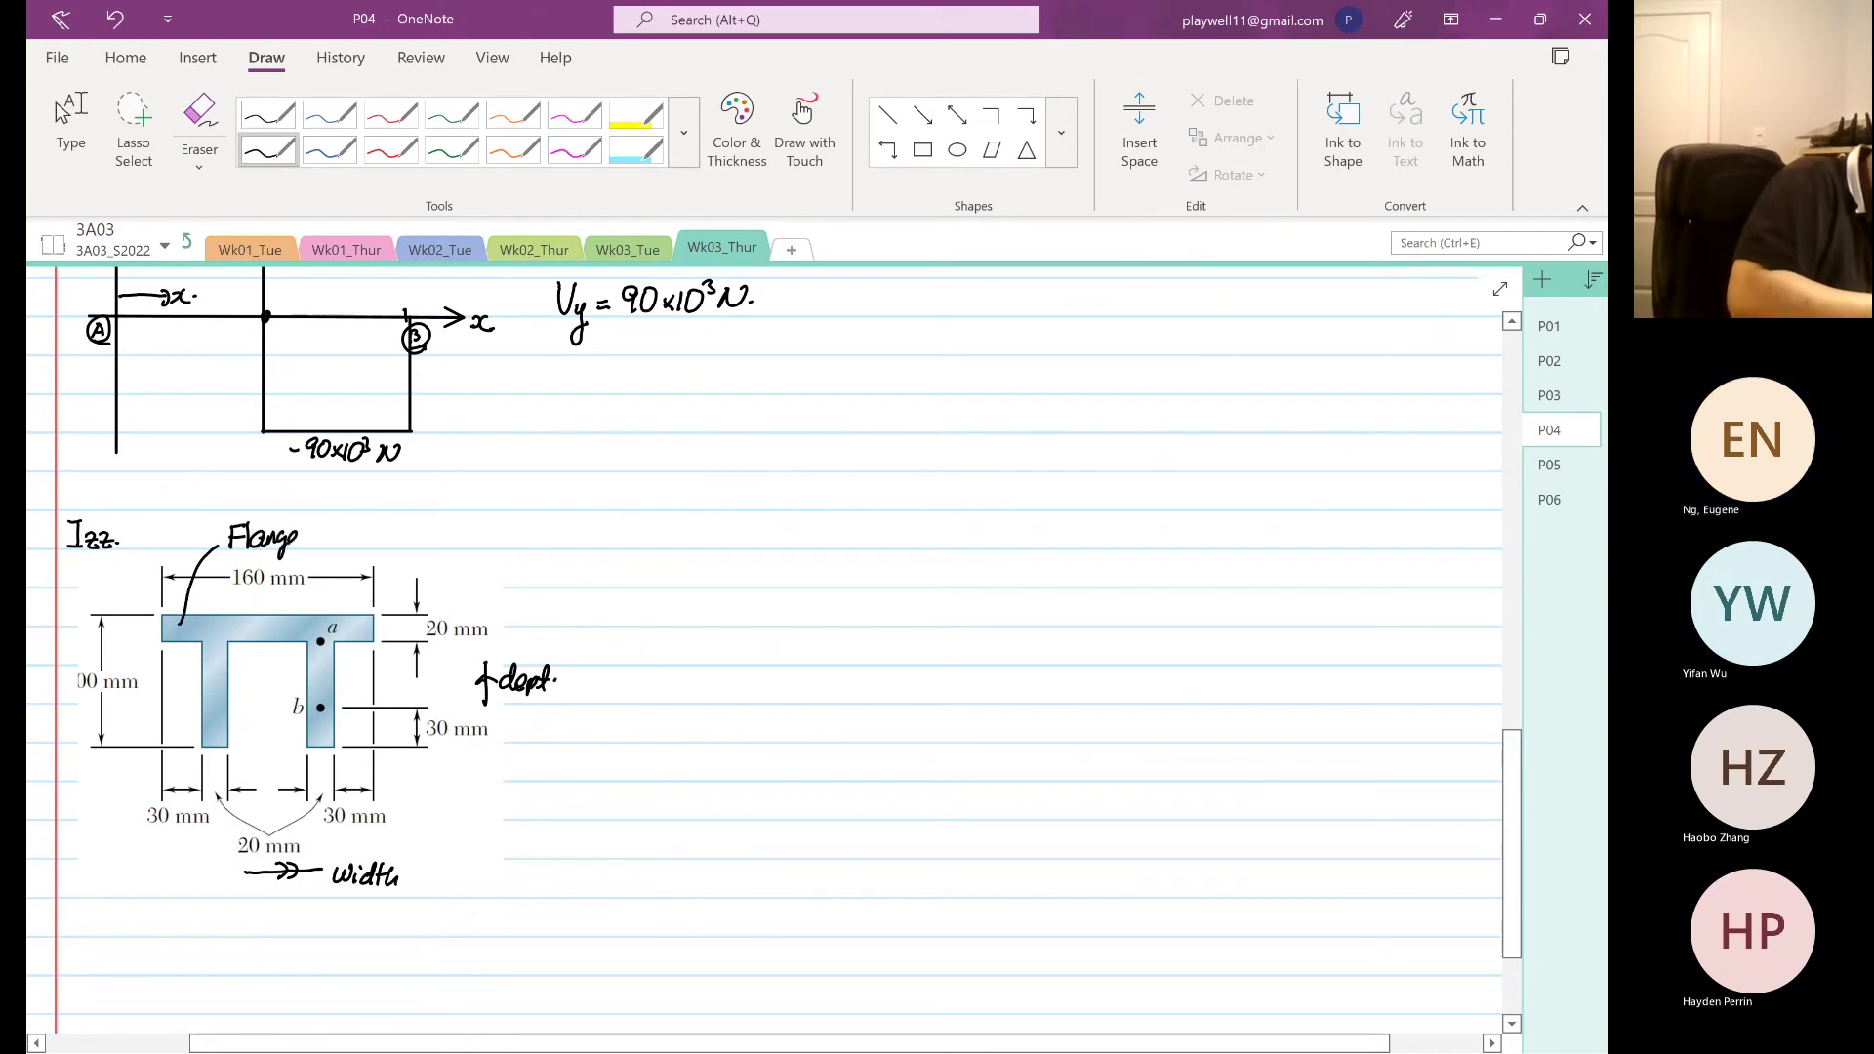
pyautogui.moveTo(197, 641); pyautogui.dragTo(210, 641)
pyautogui.moveTo(216, 642); pyautogui.dragTo(221, 641)
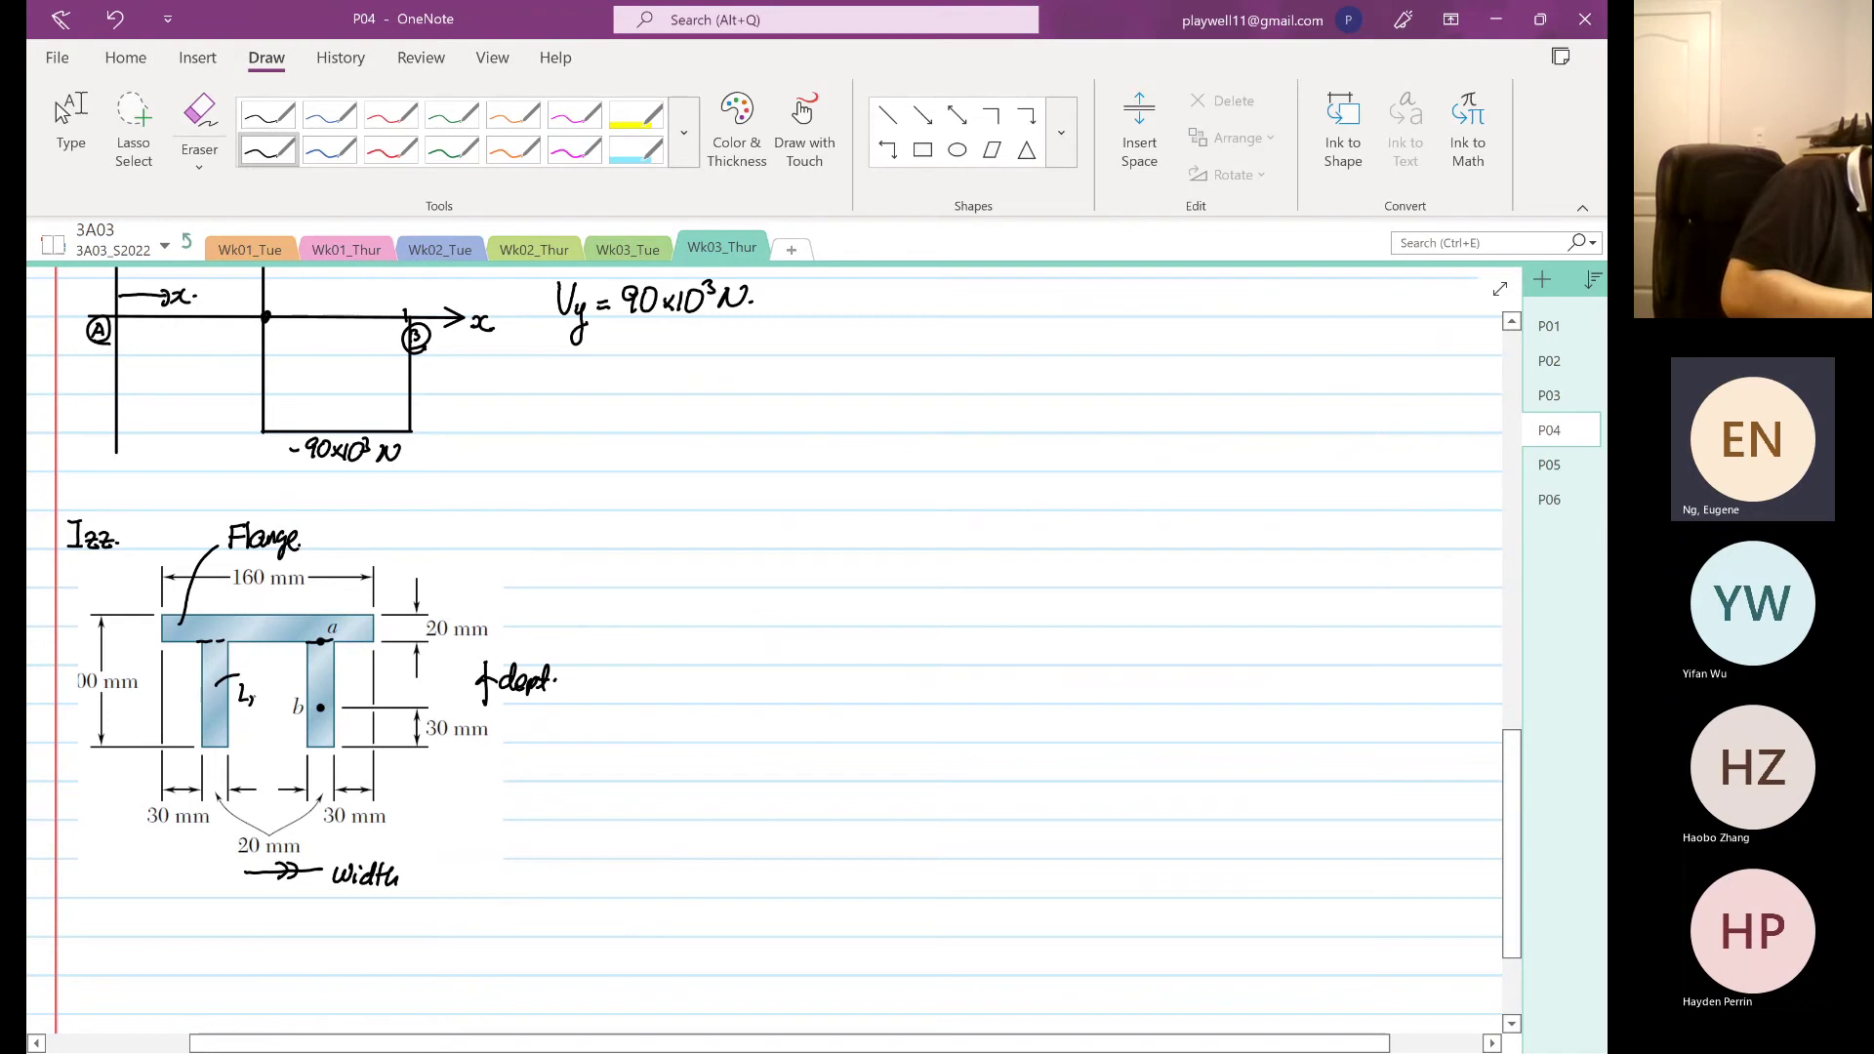
pyautogui.moveTo(271, 699); pyautogui.dragTo(284, 690)
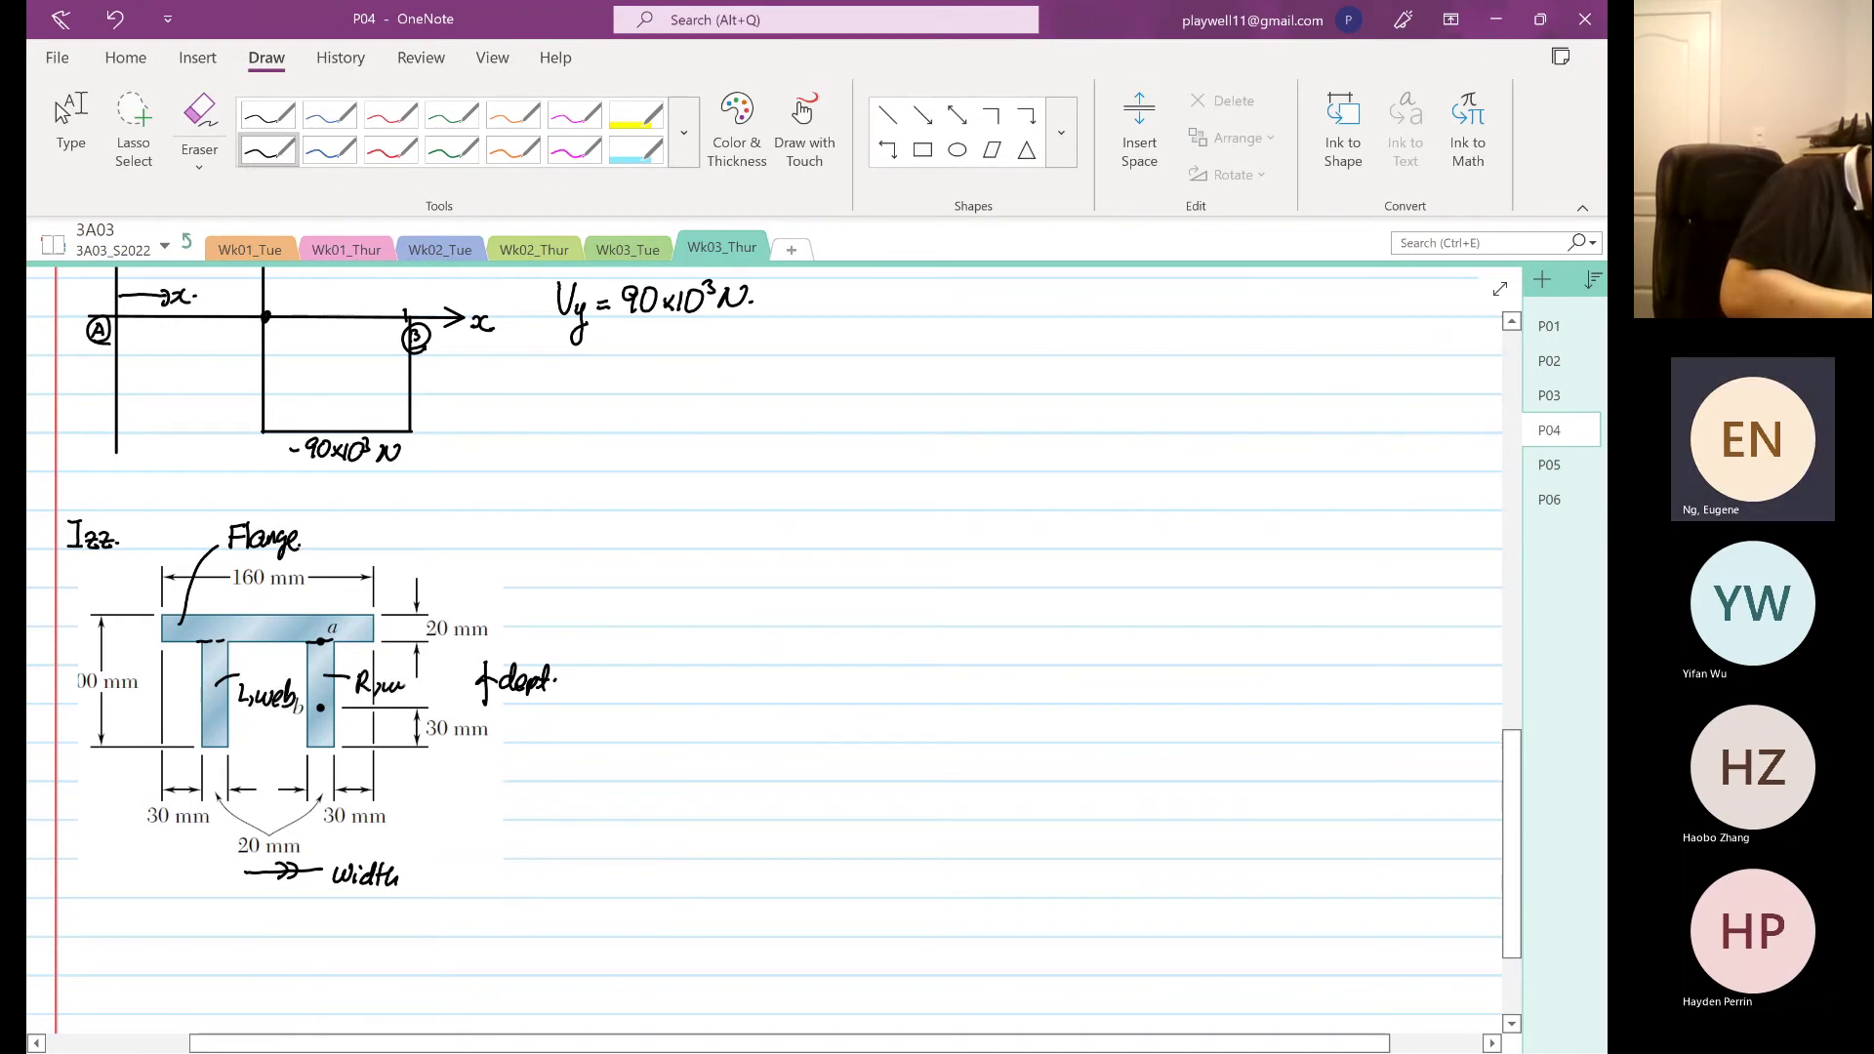
pyautogui.moveTo(399, 690); pyautogui.dragTo(412, 683)
pyautogui.moveTo(410, 669); pyautogui.dragTo(424, 691)
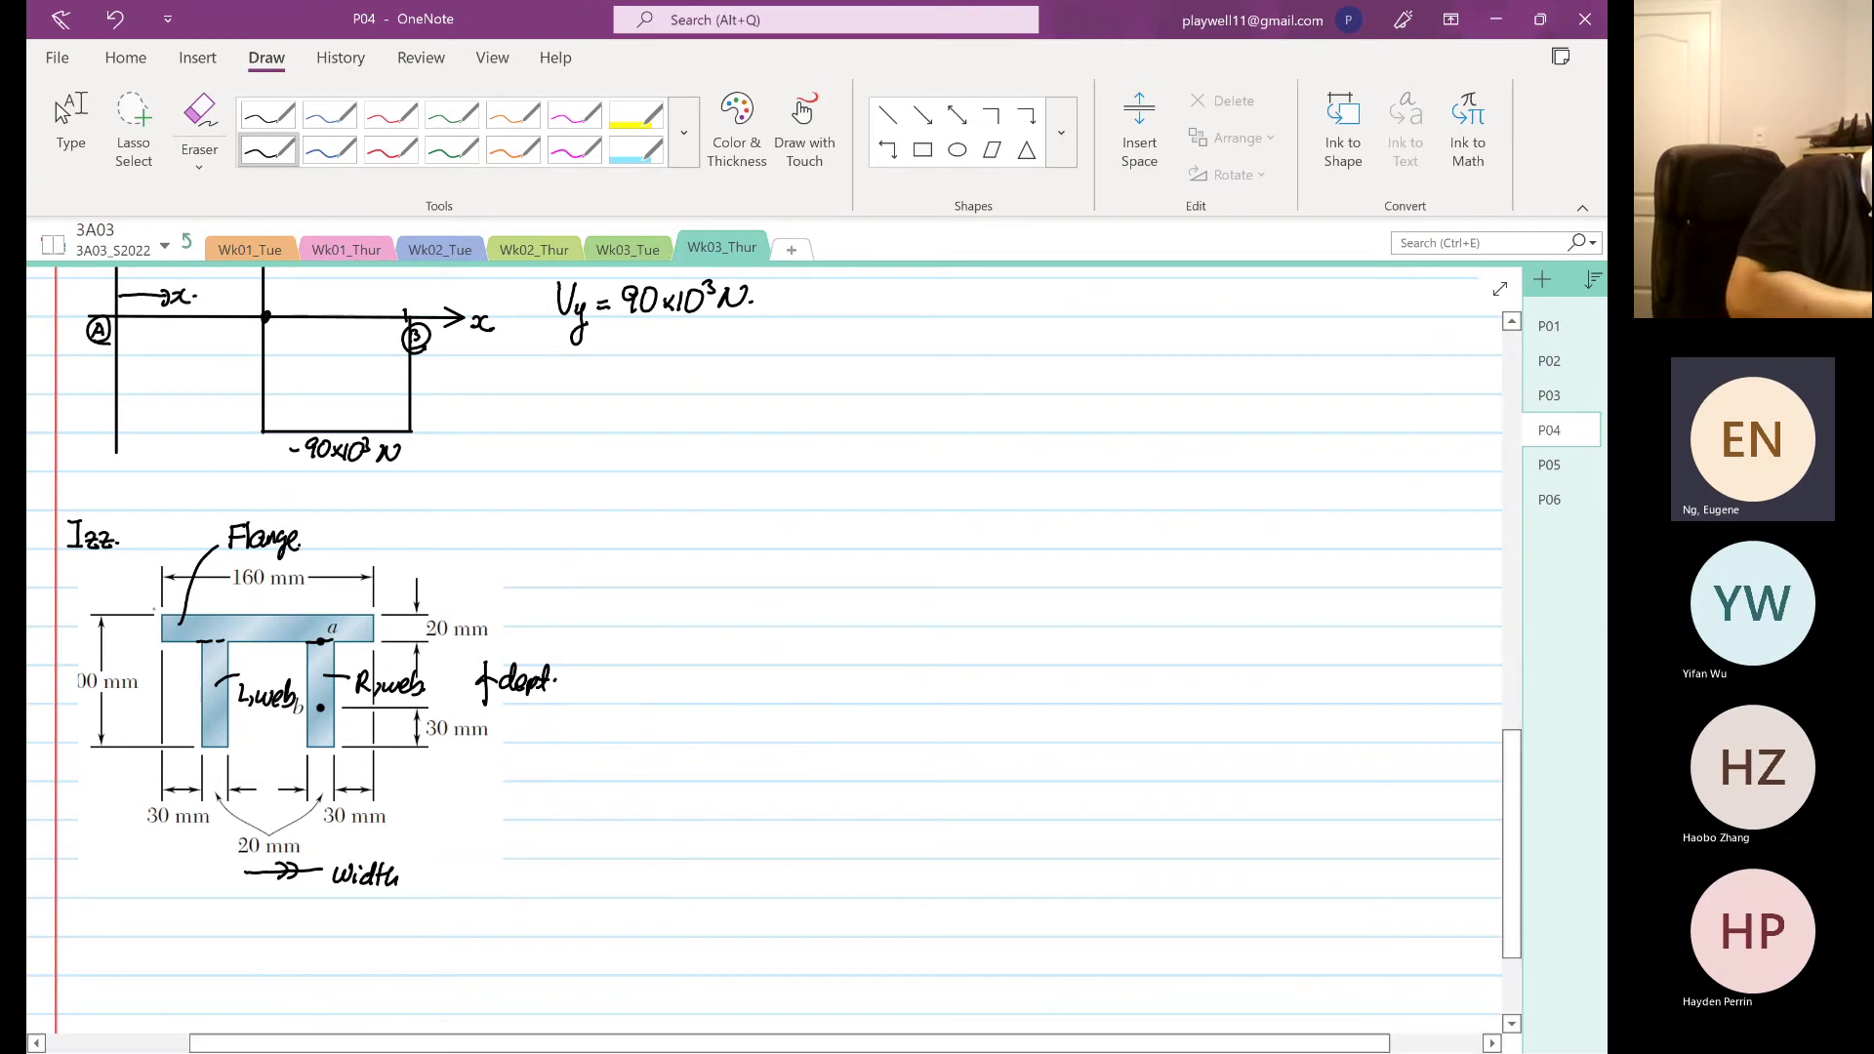
pyautogui.moveTo(147, 615)
pyautogui.mouseDown()
pyautogui.moveTo(172, 606)
pyautogui.moveTo(161, 620)
pyautogui.mouseUp()
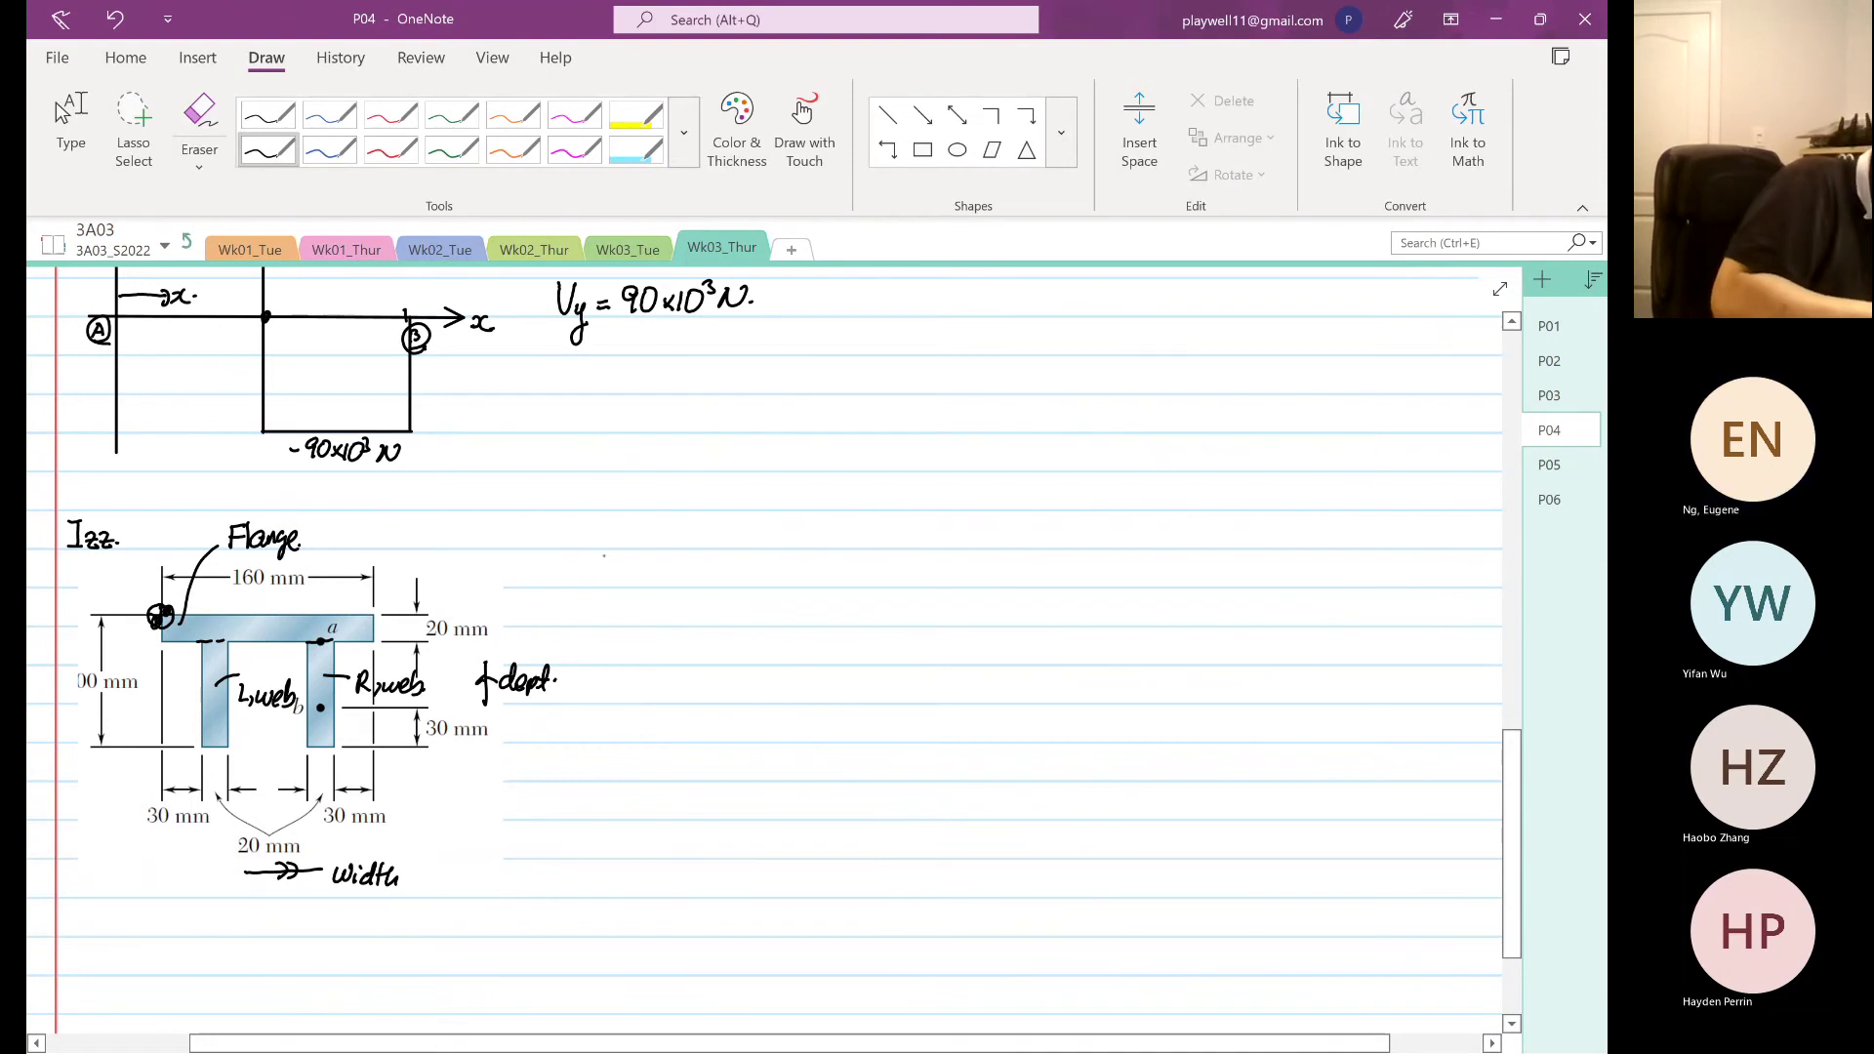
# - Handwrite a table column headed "Section" beside the cross-section, with rows "Flange", "L,web" and "R,web"
pyautogui.moveTo(615, 560)
pyautogui.mouseDown()
pyautogui.moveTo(601, 586)
pyautogui.moveTo(637, 588)
pyautogui.mouseUp()
pyautogui.moveTo(657, 560); pyautogui.dragTo(654, 588)
pyautogui.moveTo(645, 574); pyautogui.dragTo(665, 587)
pyautogui.moveTo(678, 575); pyautogui.dragTo(699, 588)
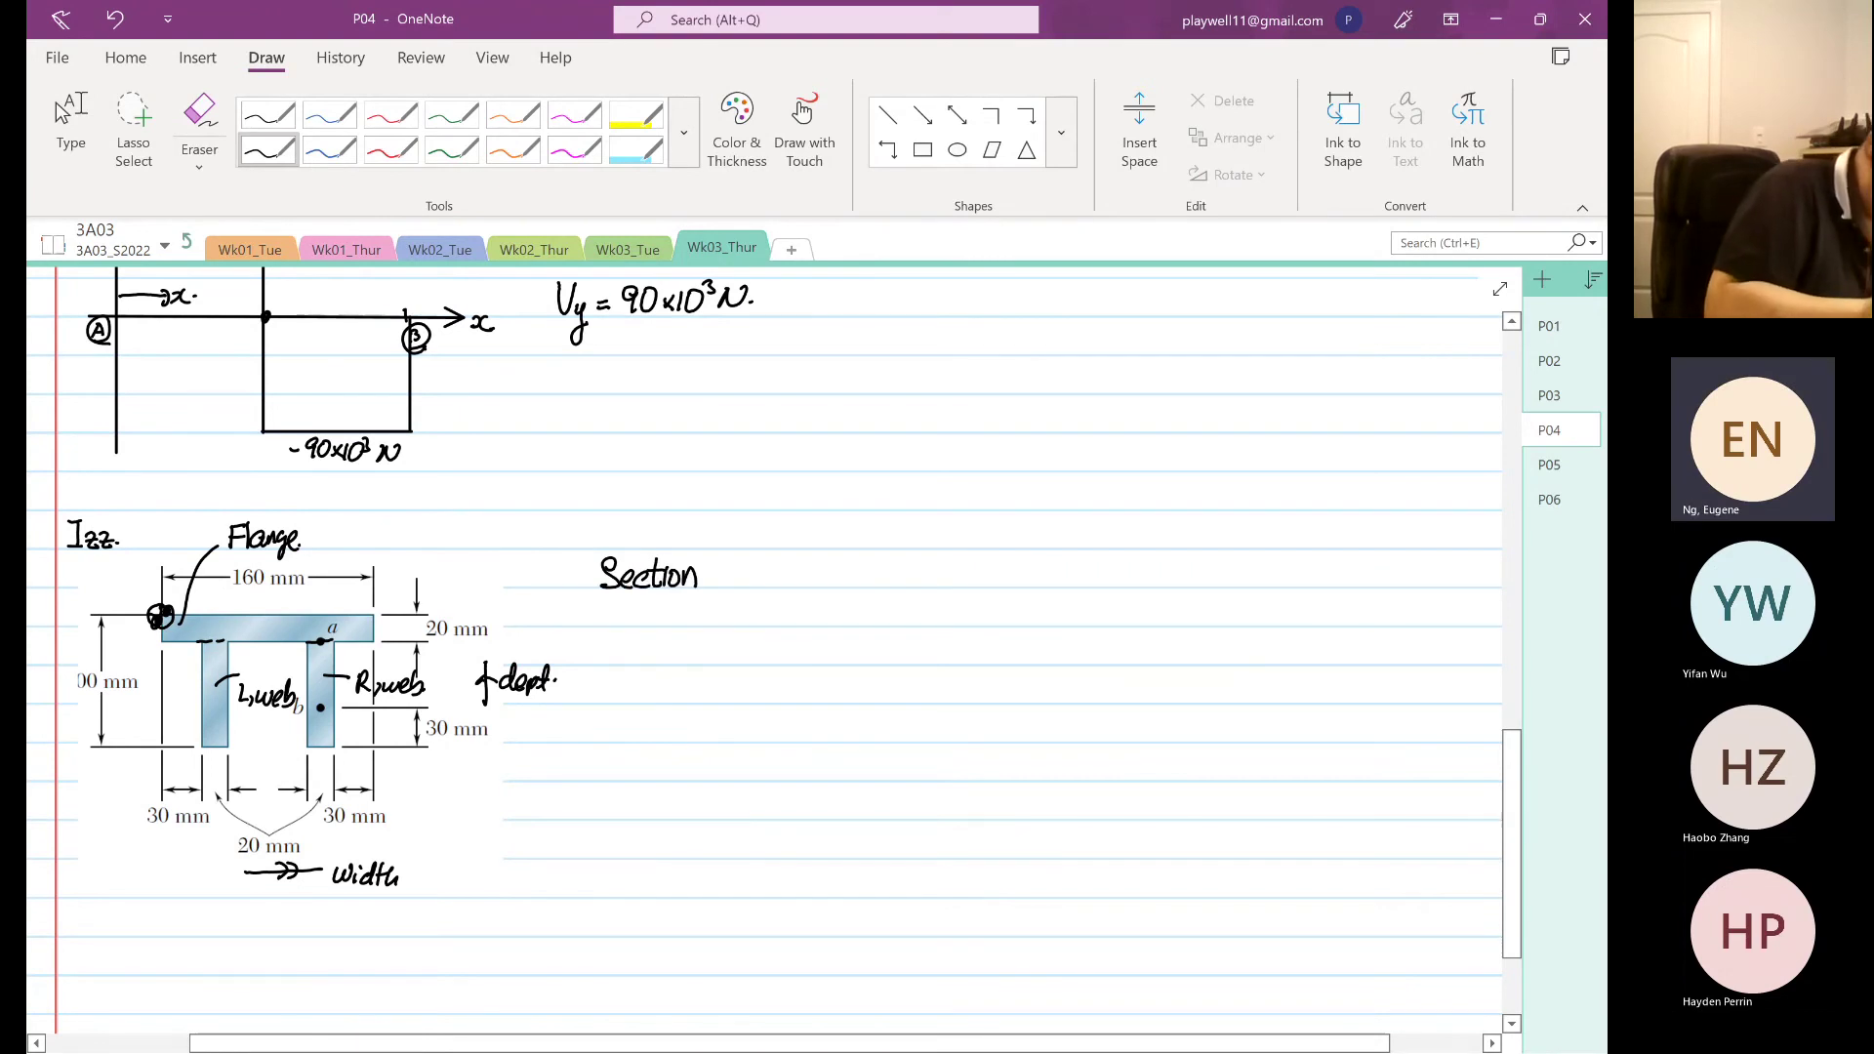
pyautogui.moveTo(611, 639)
pyautogui.mouseDown()
pyautogui.moveTo(612, 664)
pyautogui.moveTo(668, 659)
pyautogui.moveTo(654, 689)
pyautogui.mouseUp()
pyautogui.moveTo(667, 663); pyautogui.dragTo(681, 660)
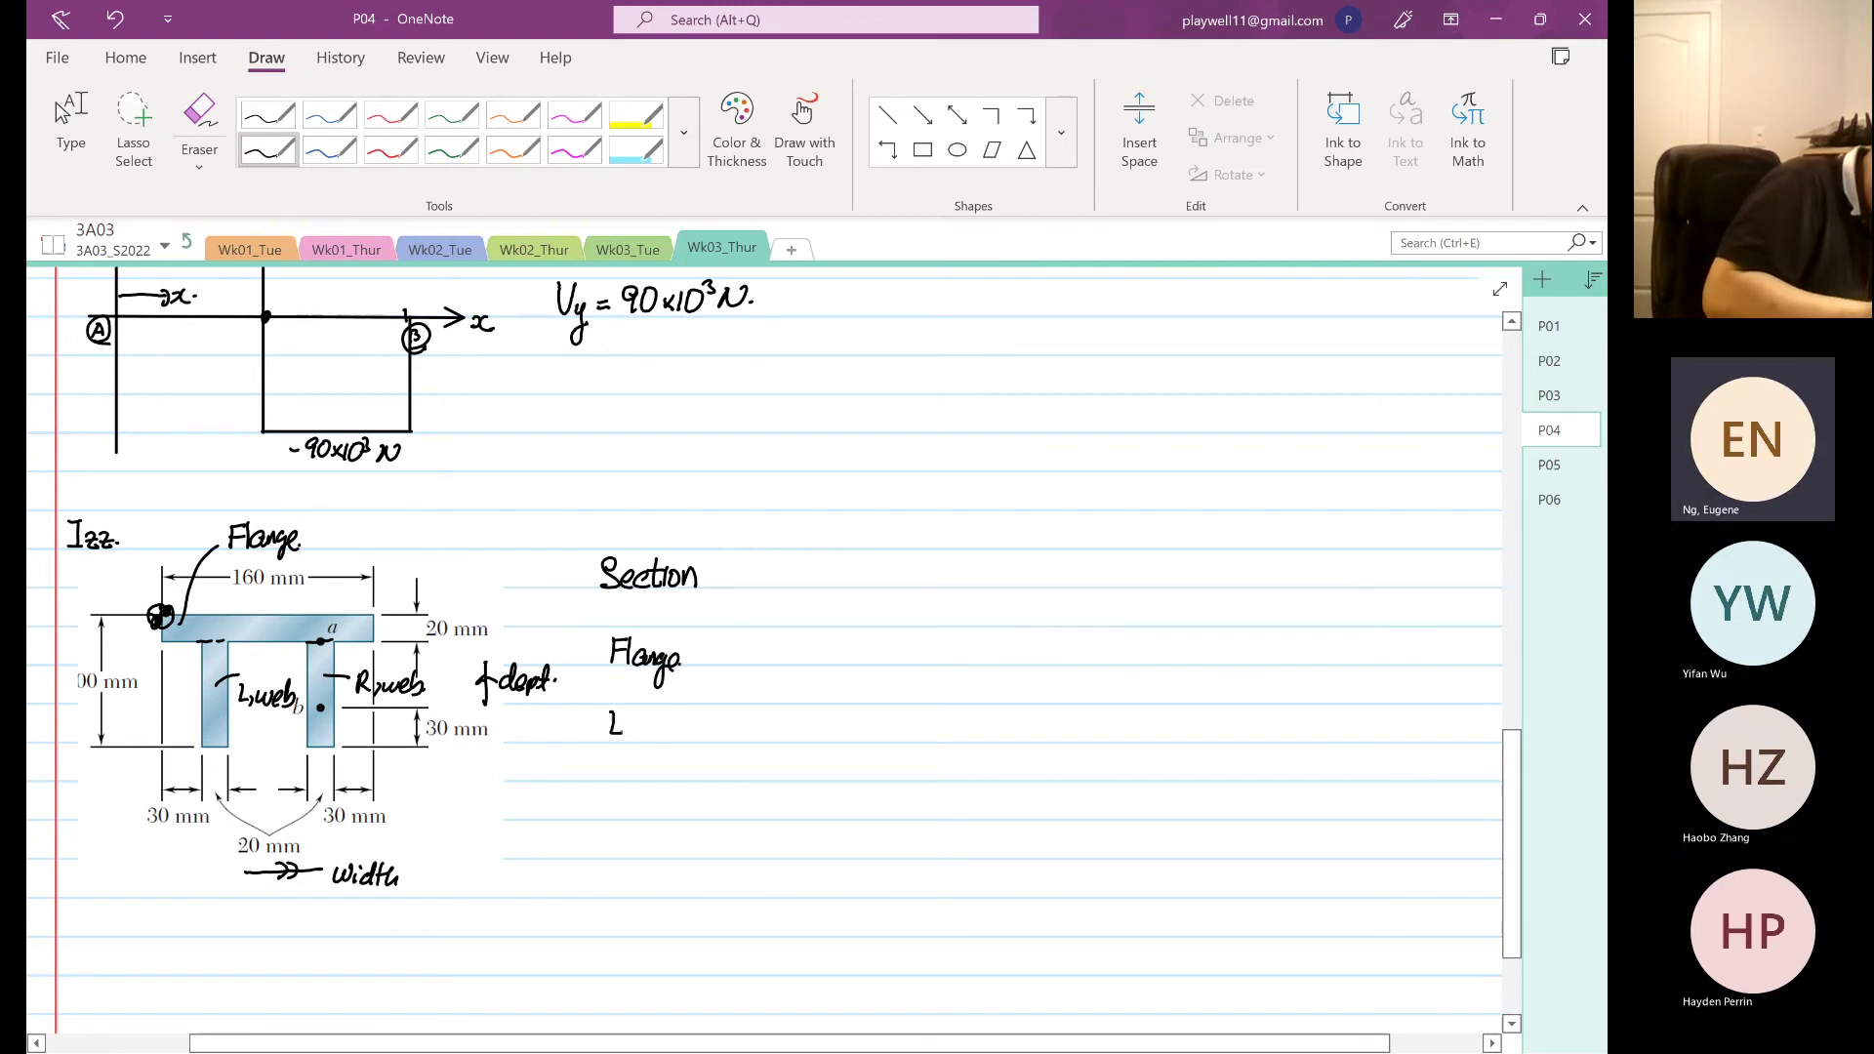
pyautogui.moveTo(627, 724); pyautogui.dragTo(680, 734)
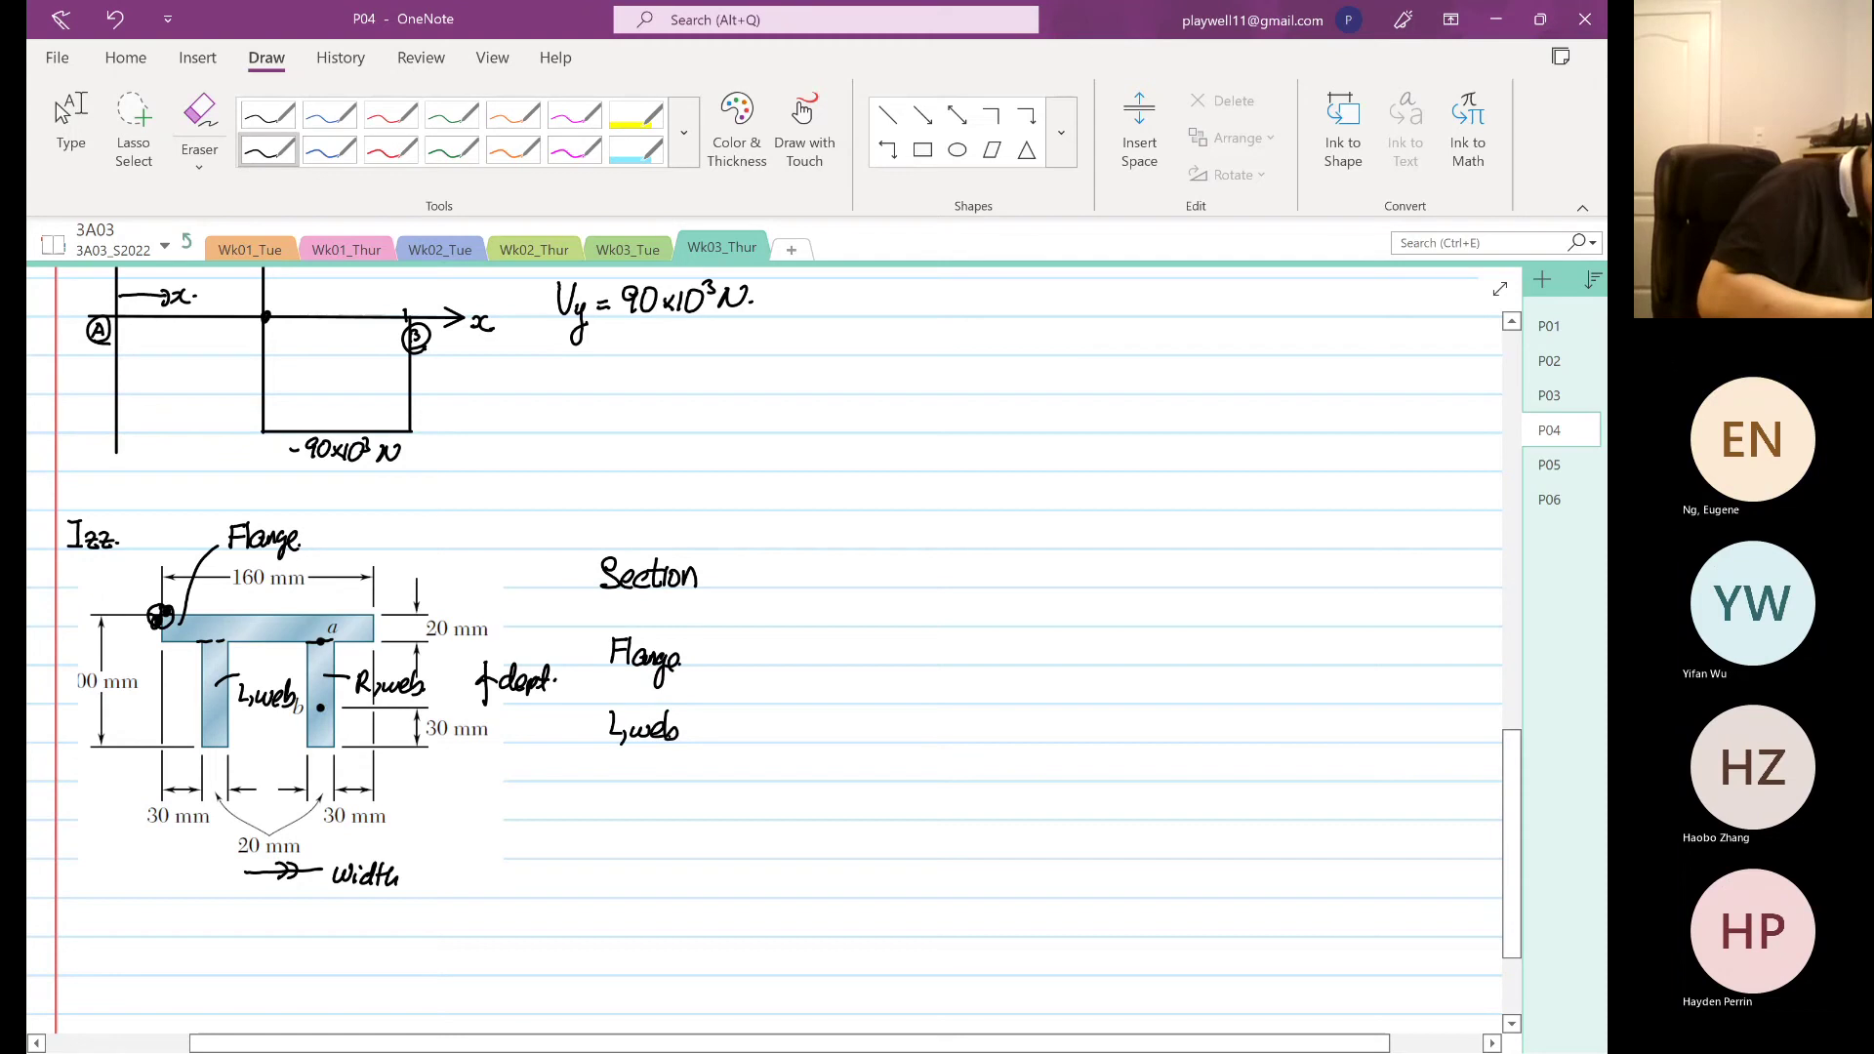
pyautogui.click(611, 788)
pyautogui.moveTo(611, 786); pyautogui.dragTo(613, 818)
pyautogui.moveTo(613, 788)
pyautogui.mouseDown()
pyautogui.moveTo(623, 822)
pyautogui.moveTo(676, 787)
pyautogui.moveTo(678, 814)
pyautogui.mouseUp()
# - Draw a straight vertical divider after the Section column and head the next column "(w)(d) = A"
pyautogui.click(71, 134)
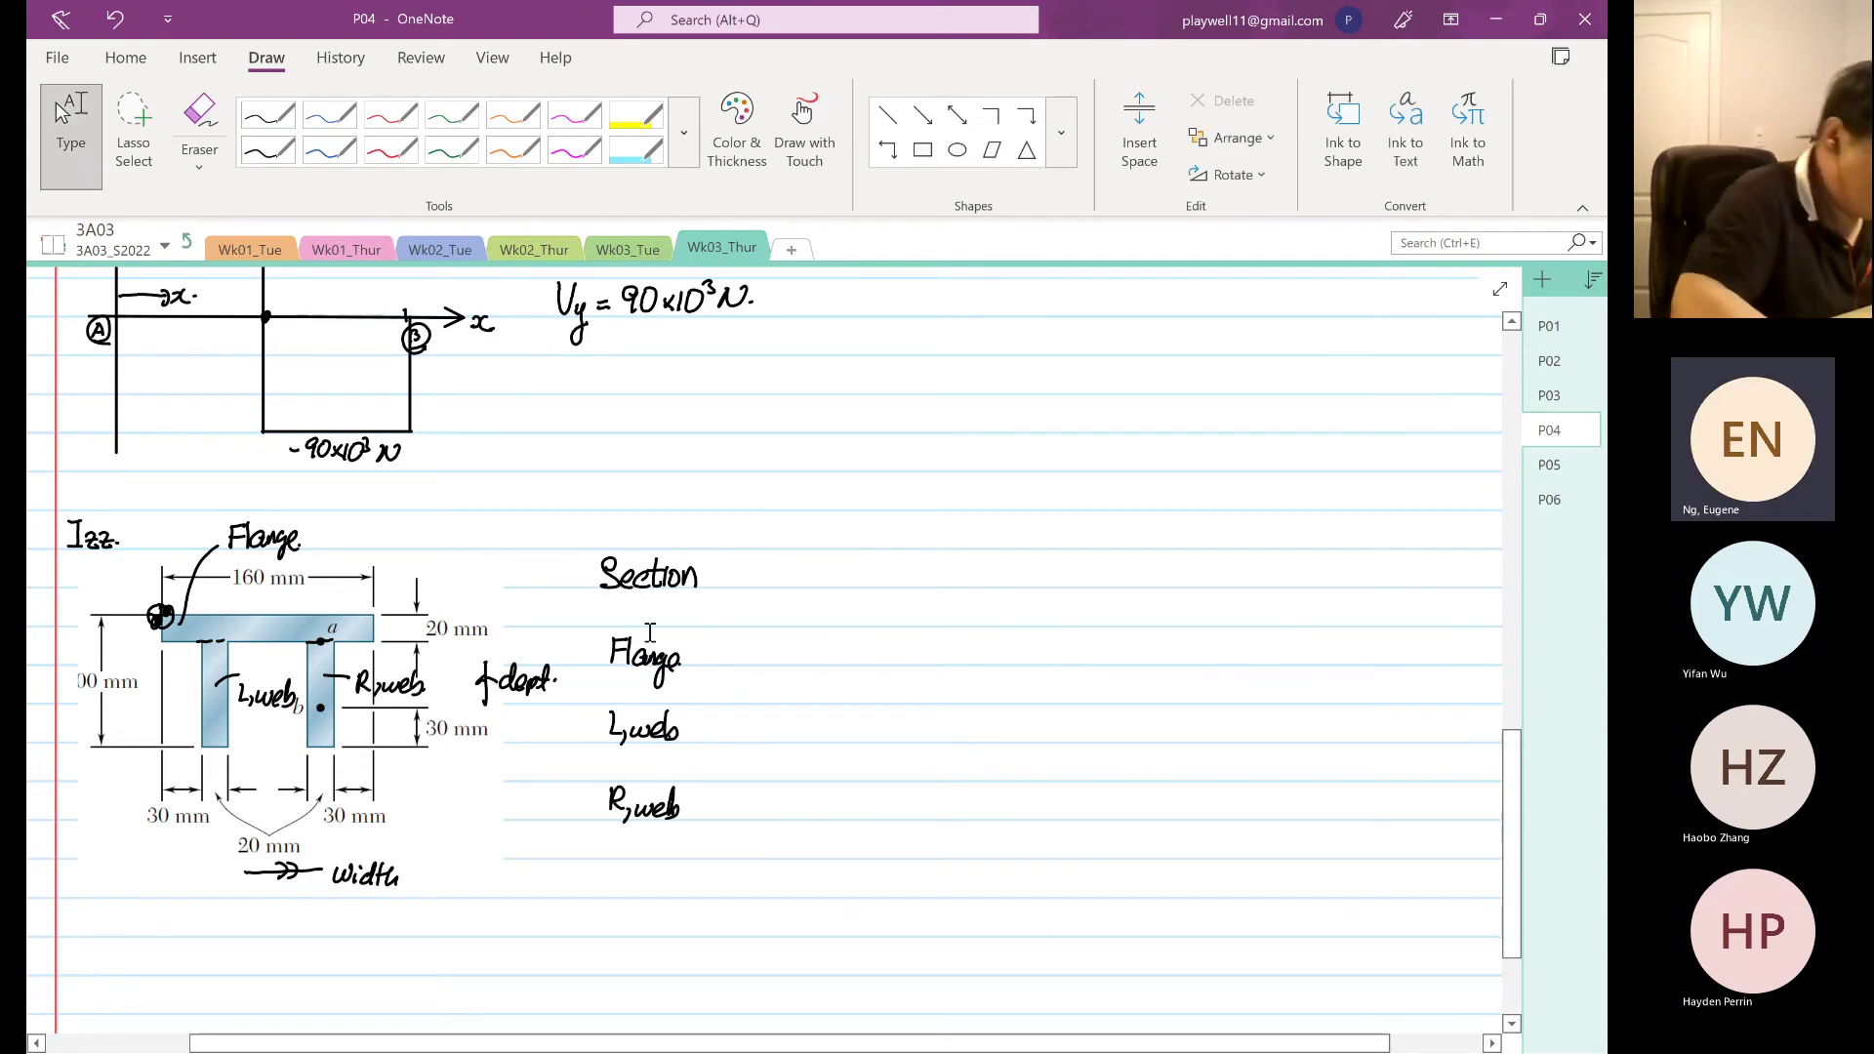
pyautogui.click(267, 149)
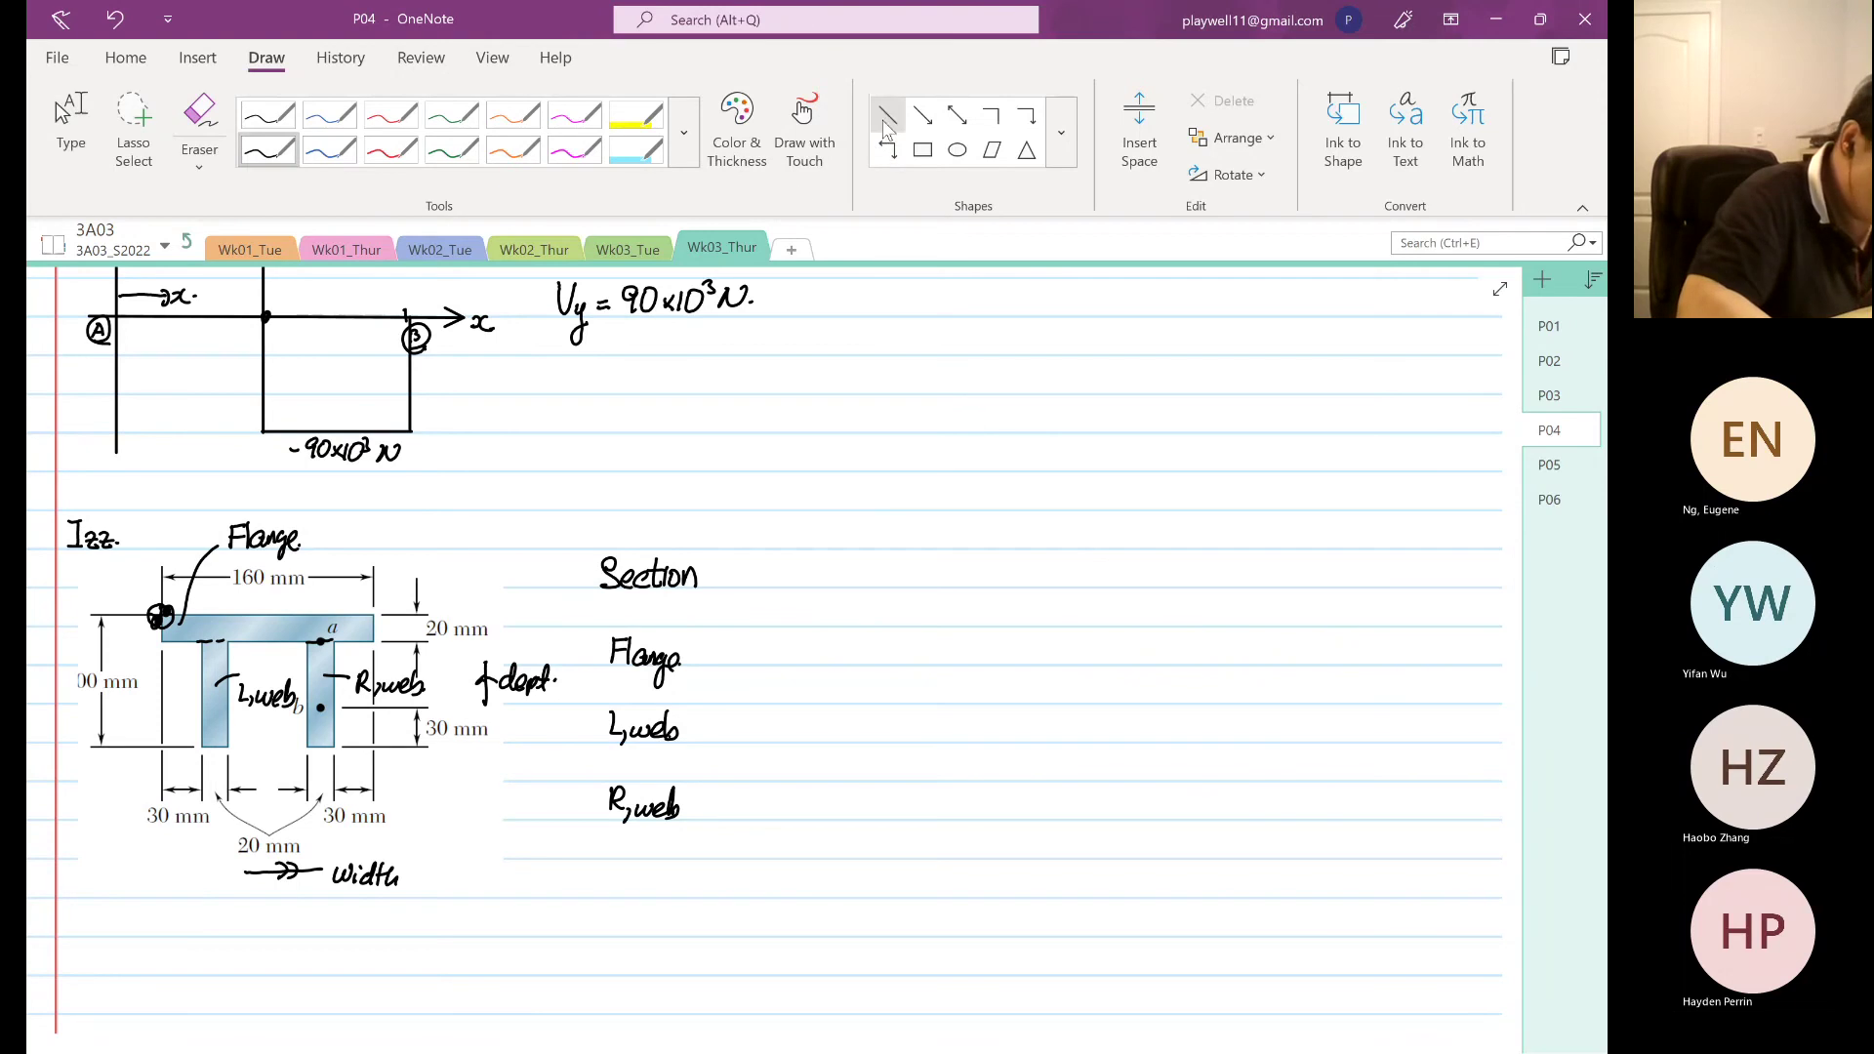
pyautogui.click(885, 125)
pyautogui.moveTo(725, 552); pyautogui.dragTo(717, 893)
pyautogui.click(887, 893)
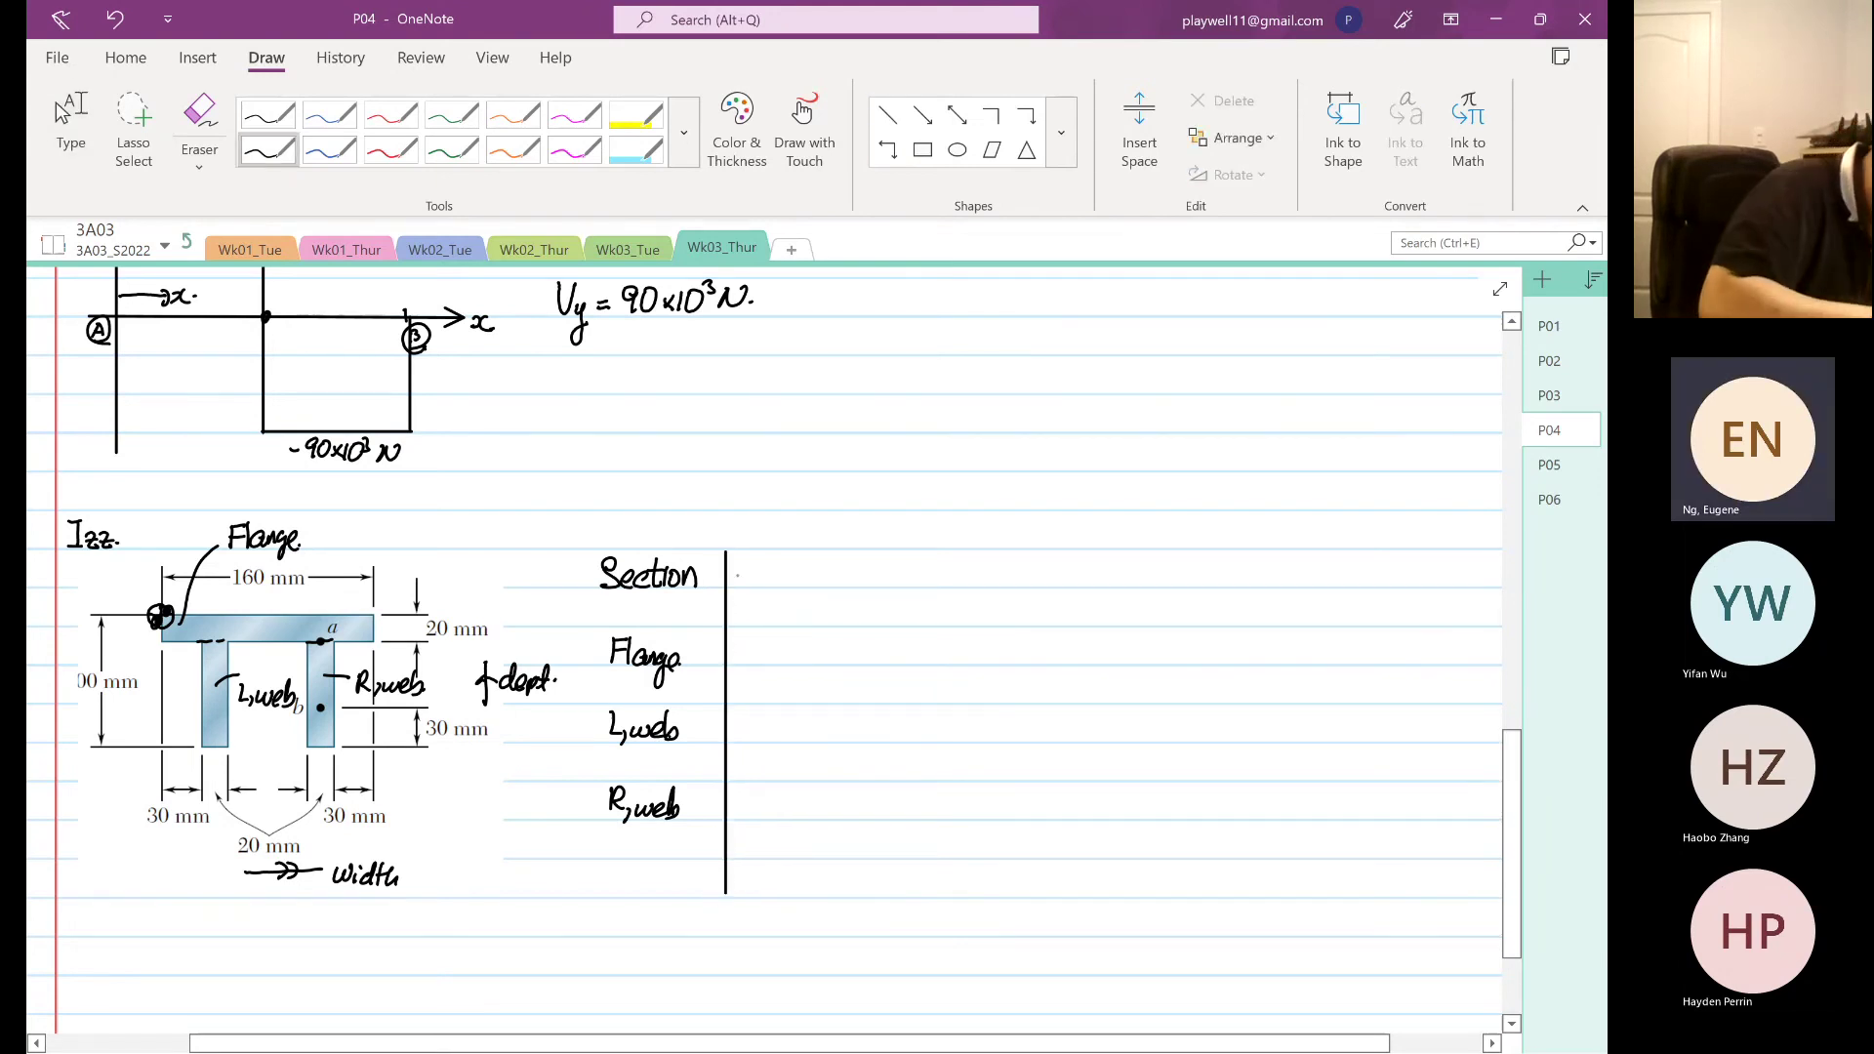
pyautogui.moveTo(753, 570); pyautogui.dragTo(768, 567)
pyautogui.moveTo(773, 560); pyautogui.dragTo(773, 587)
pyautogui.moveTo(790, 560)
pyautogui.mouseDown()
pyautogui.moveTo(789, 587)
pyautogui.moveTo(863, 583)
pyautogui.mouseUp()
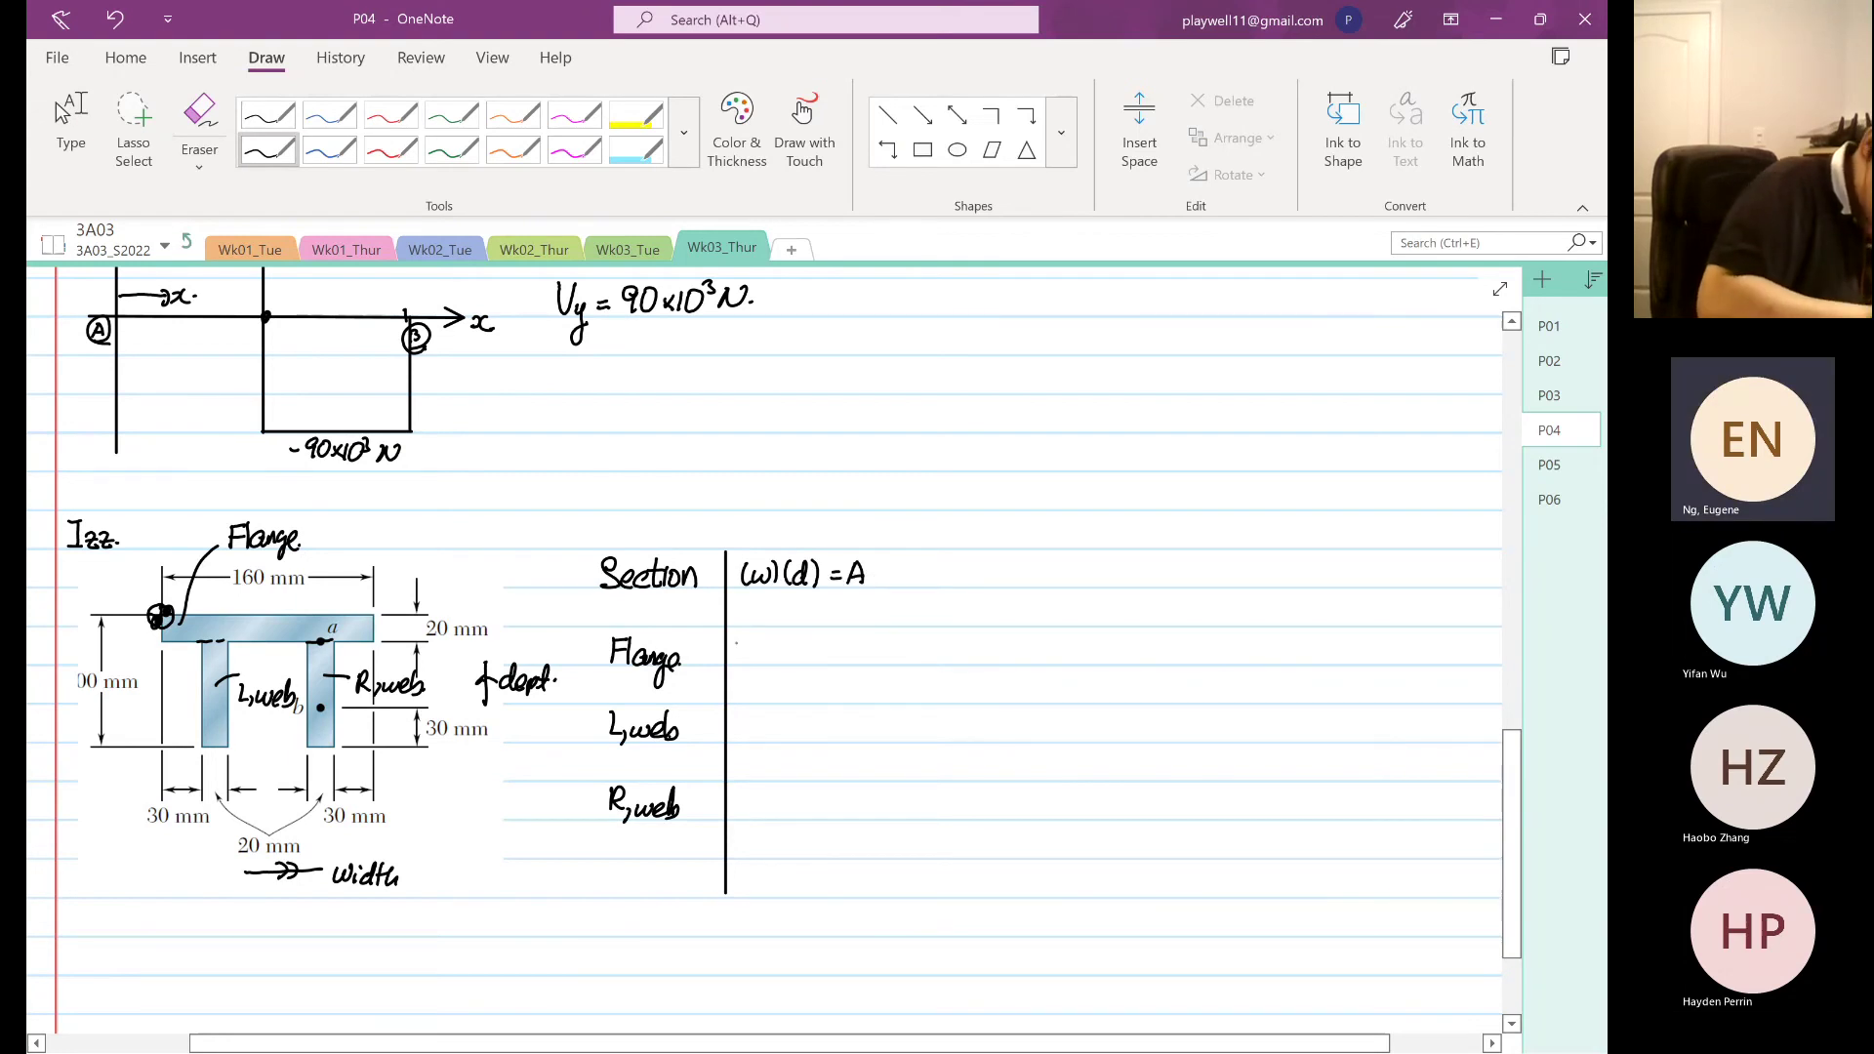
# - Handwrite "(160)(20)" in the Flange row and "(20)(80)" in the L,web row of the area column
pyautogui.moveTo(742, 640); pyautogui.dragTo(739, 663)
pyautogui.moveTo(751, 642); pyautogui.dragTo(761, 662)
pyautogui.moveTo(774, 646)
pyautogui.mouseDown()
pyautogui.moveTo(772, 663)
pyautogui.moveTo(820, 662)
pyautogui.mouseUp()
pyautogui.moveTo(825, 642); pyautogui.dragTo(832, 662)
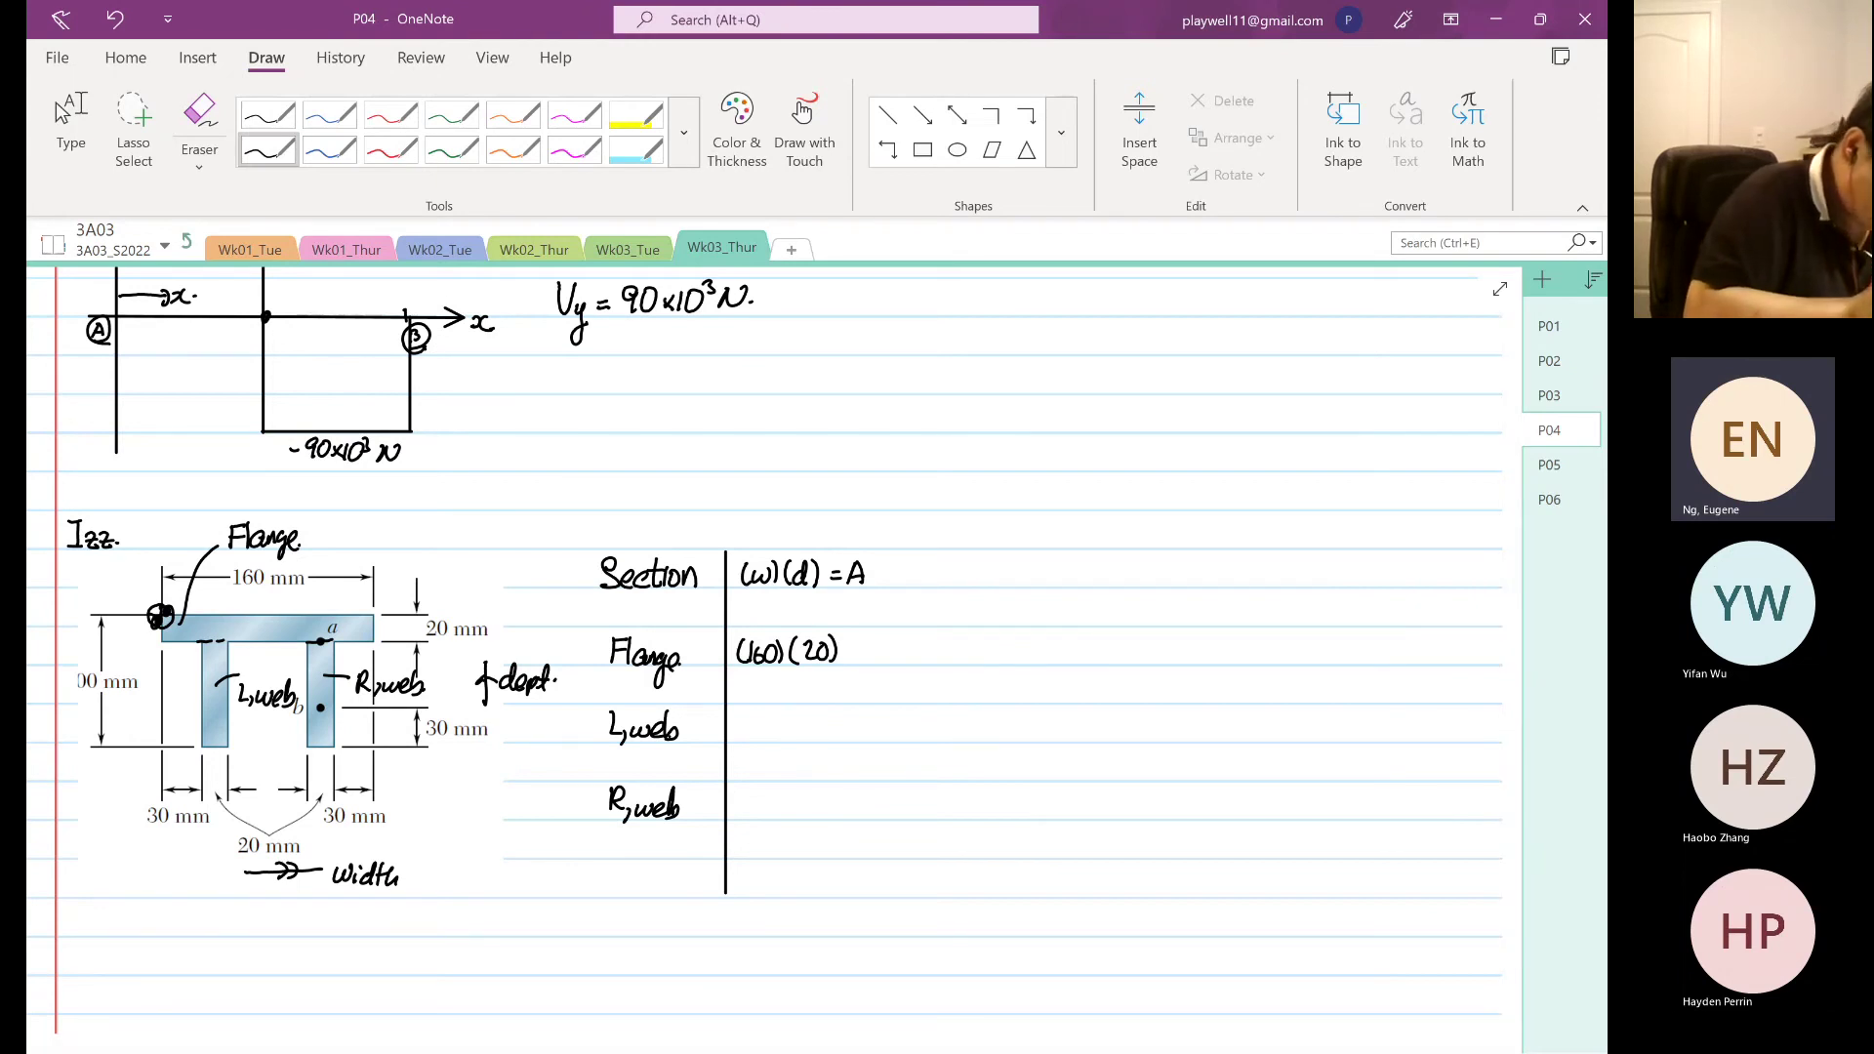
pyautogui.moveTo(745, 710)
pyautogui.mouseDown()
pyautogui.moveTo(739, 734)
pyautogui.moveTo(772, 717)
pyautogui.mouseUp()
pyautogui.moveTo(778, 710); pyautogui.dragTo(781, 738)
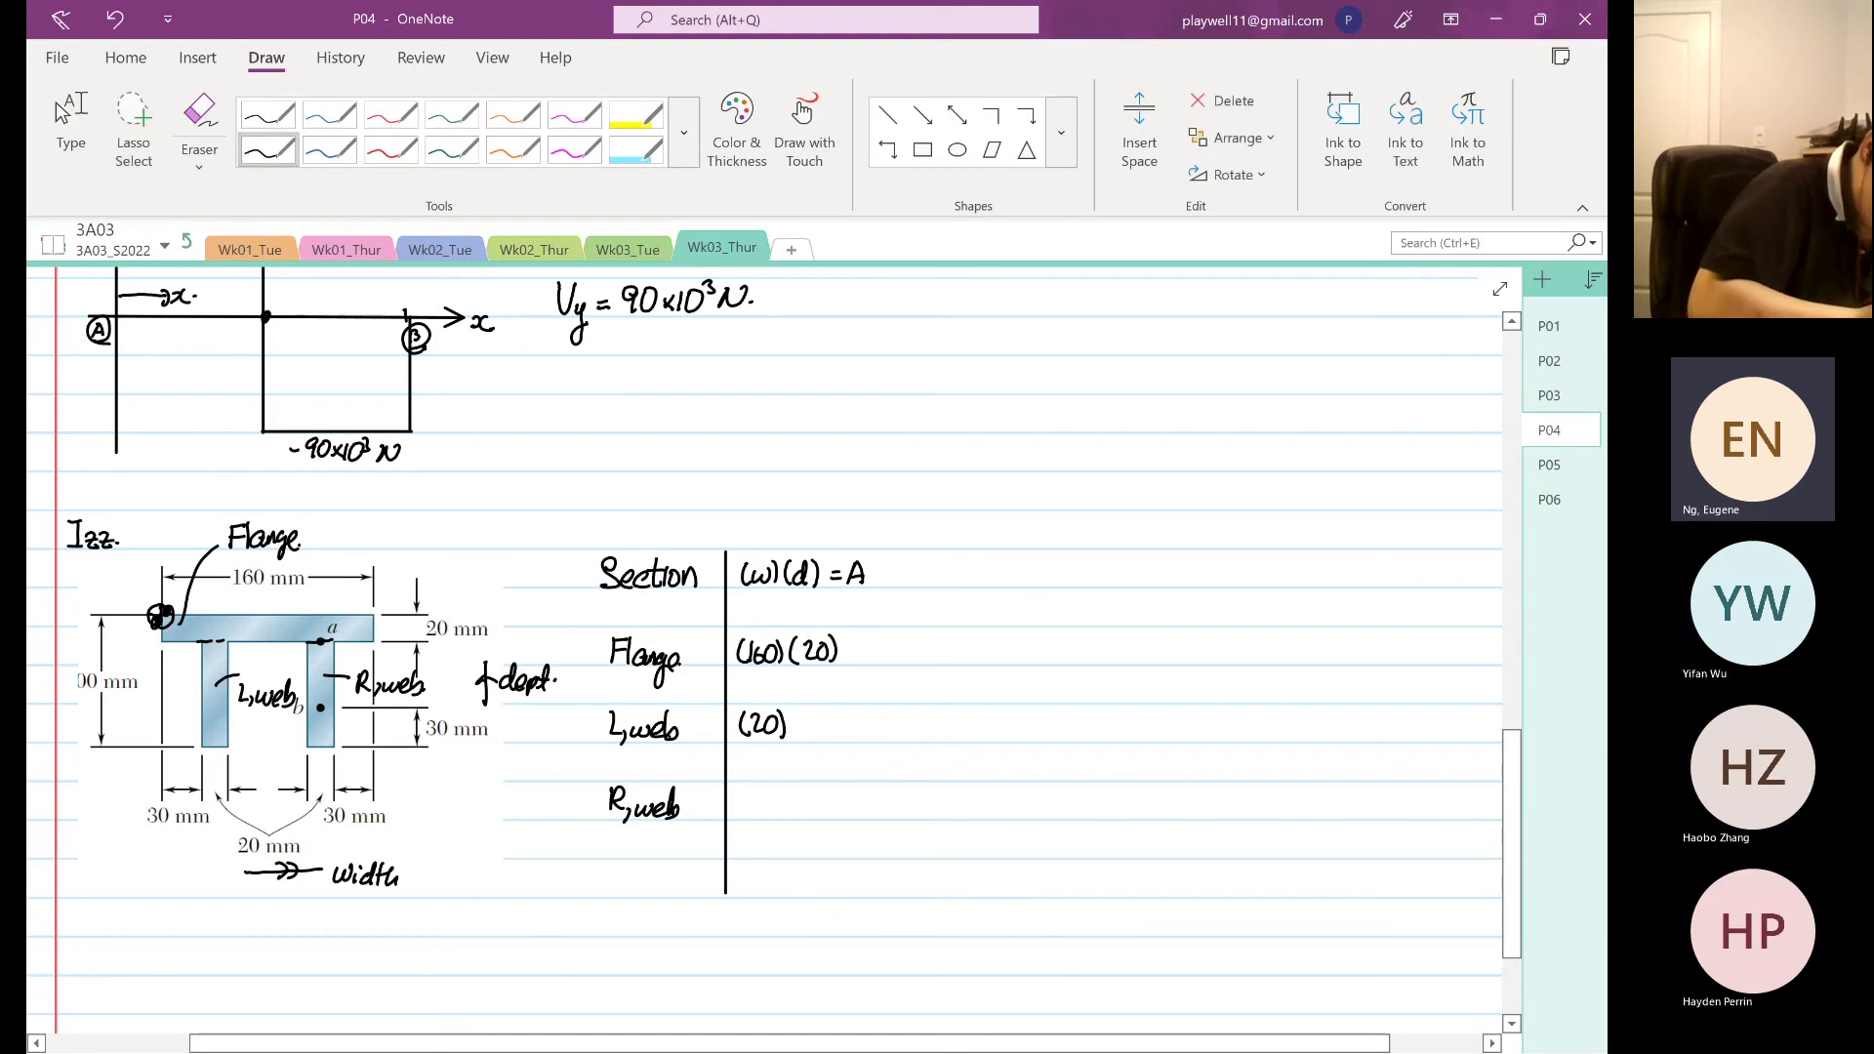
pyautogui.moveTo(802, 713)
pyautogui.mouseDown()
pyautogui.moveTo(797, 737)
pyautogui.moveTo(814, 715)
pyautogui.moveTo(838, 739)
pyautogui.mouseUp()
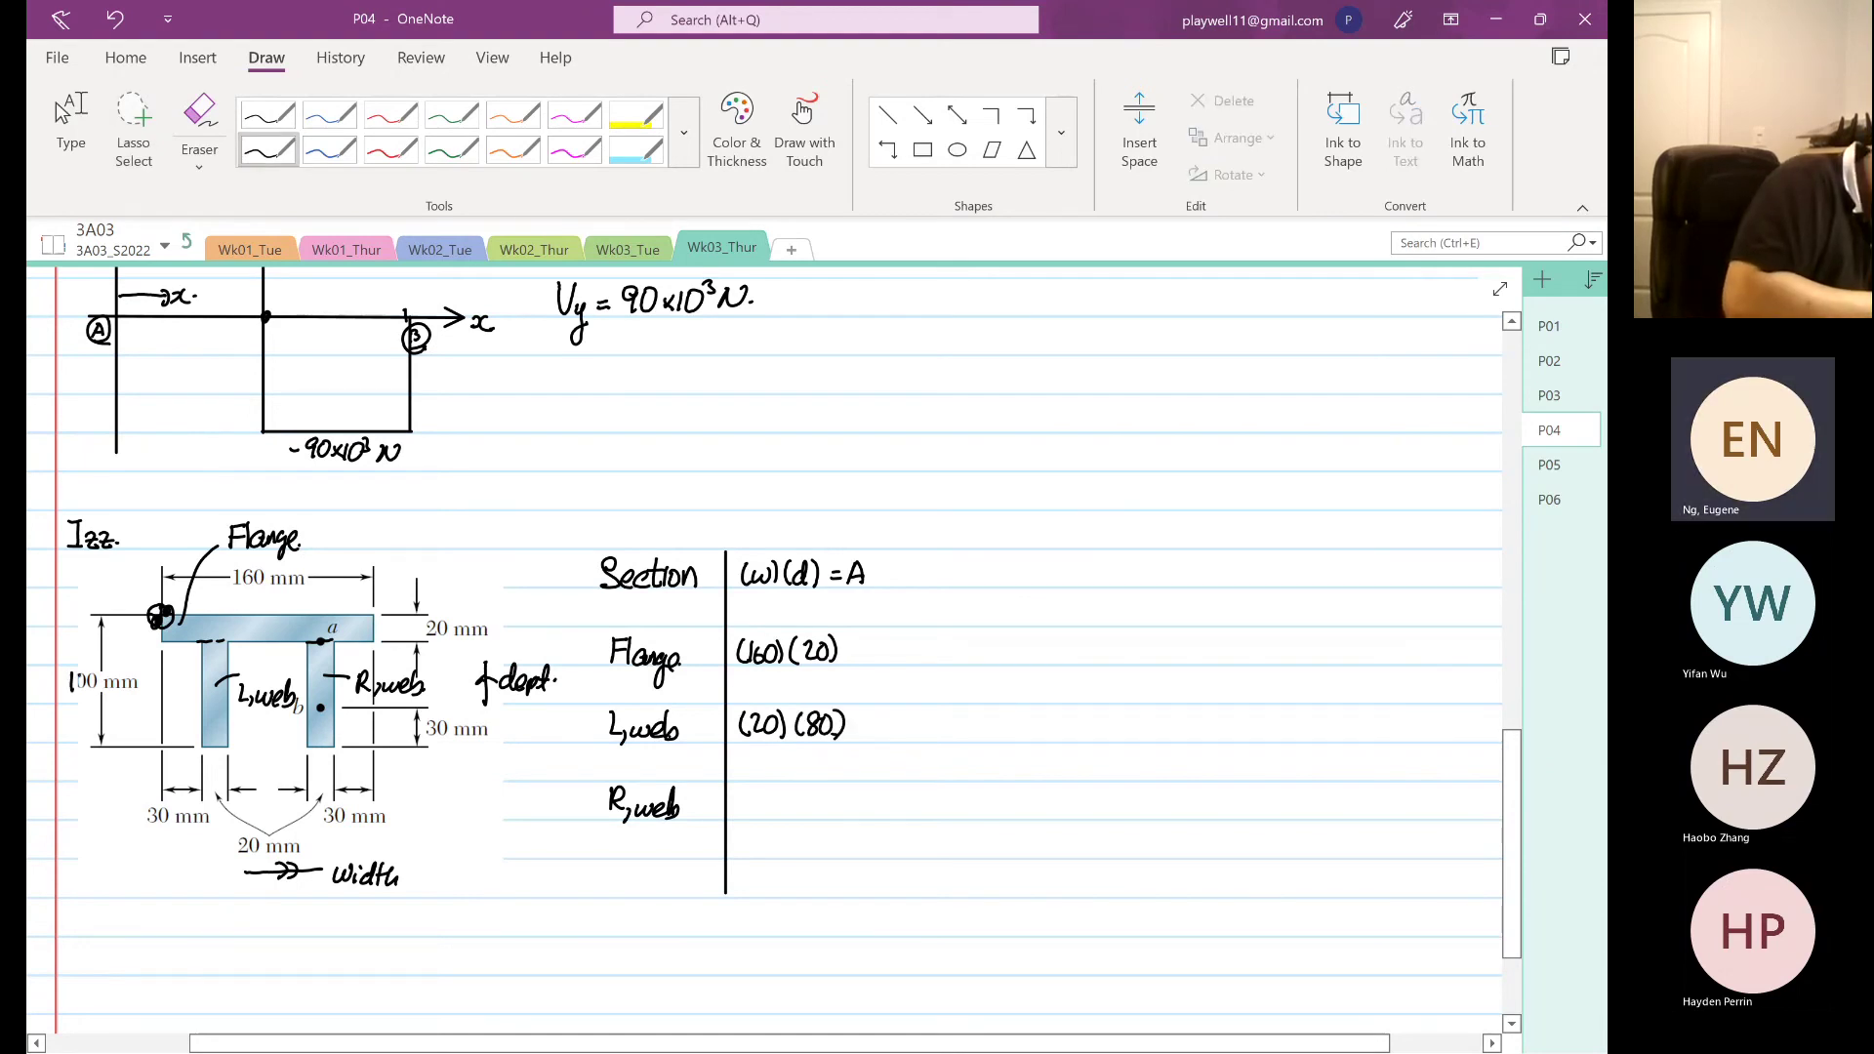
# - Complete the cut-off height dimension on the pasted cross-section to read 100 mm, and check it against the original figure
pyautogui.moveTo(78, 674); pyautogui.dragTo(82, 674)
pyautogui.scroll(3, 1125, 761)
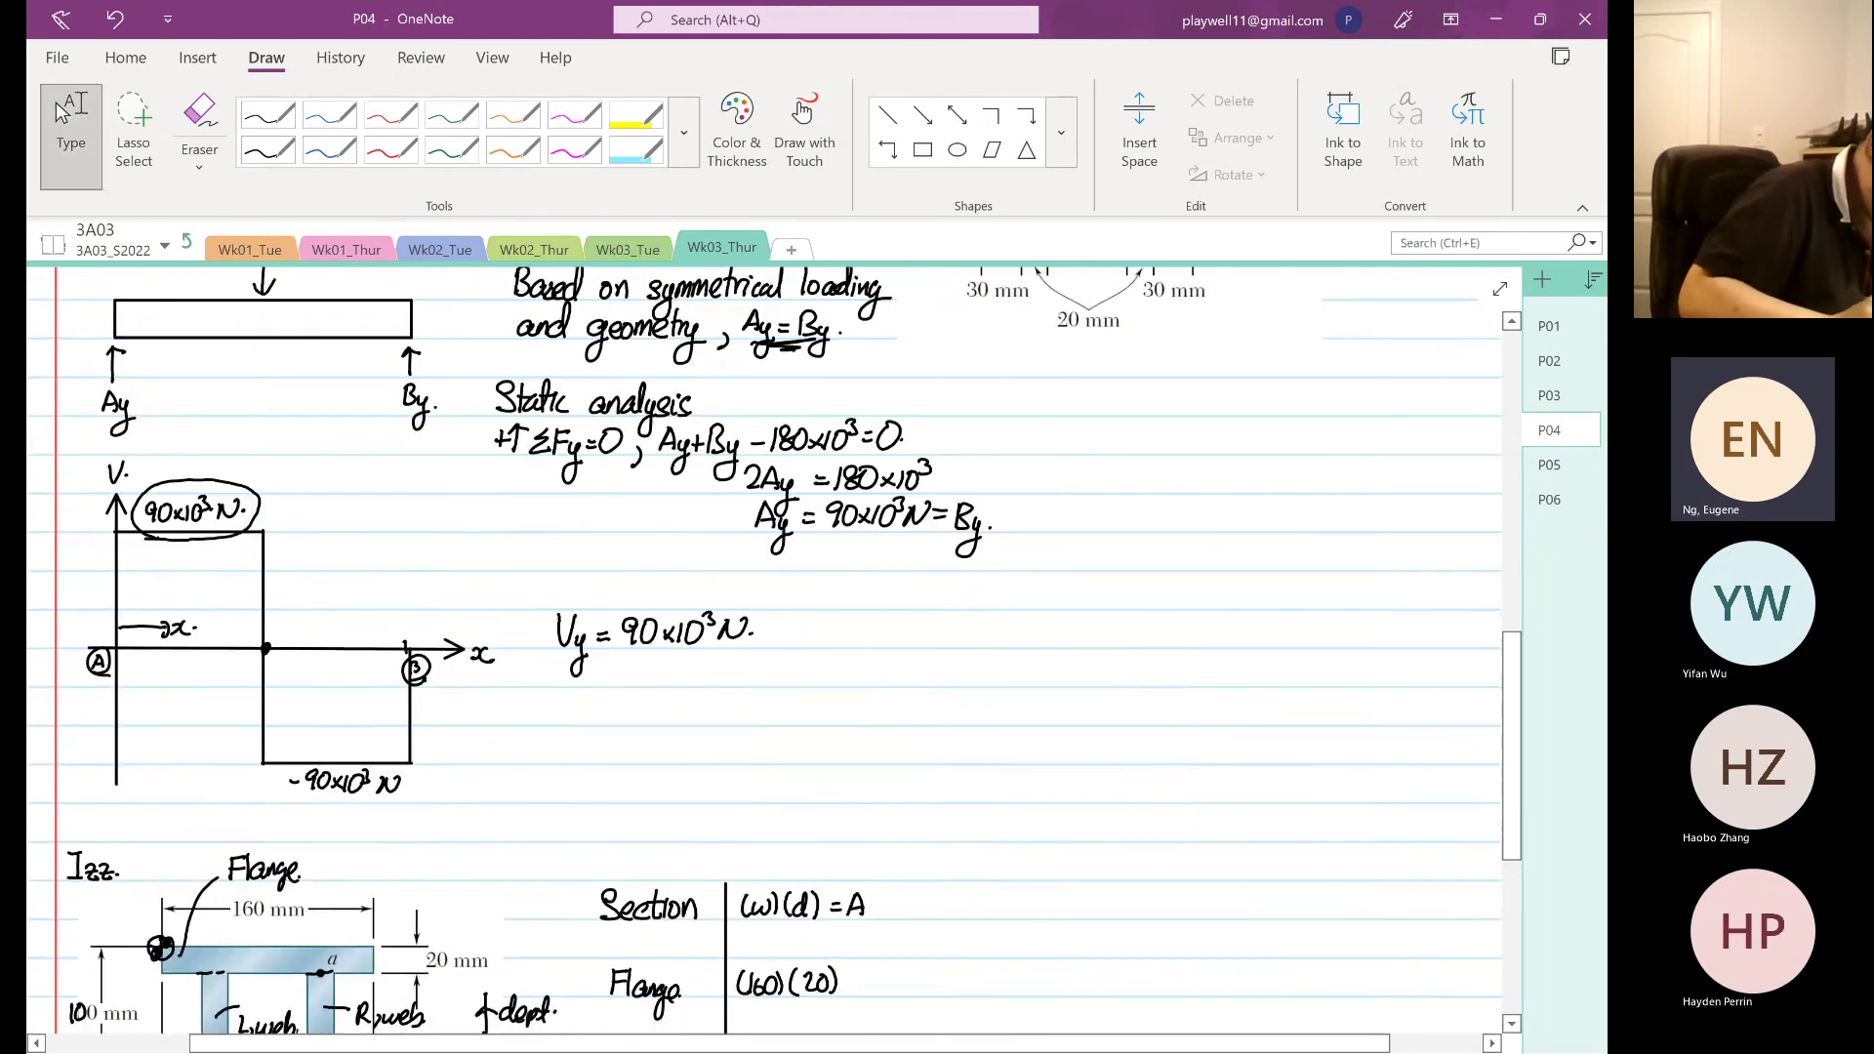
pyautogui.scroll(9, 1286, 781)
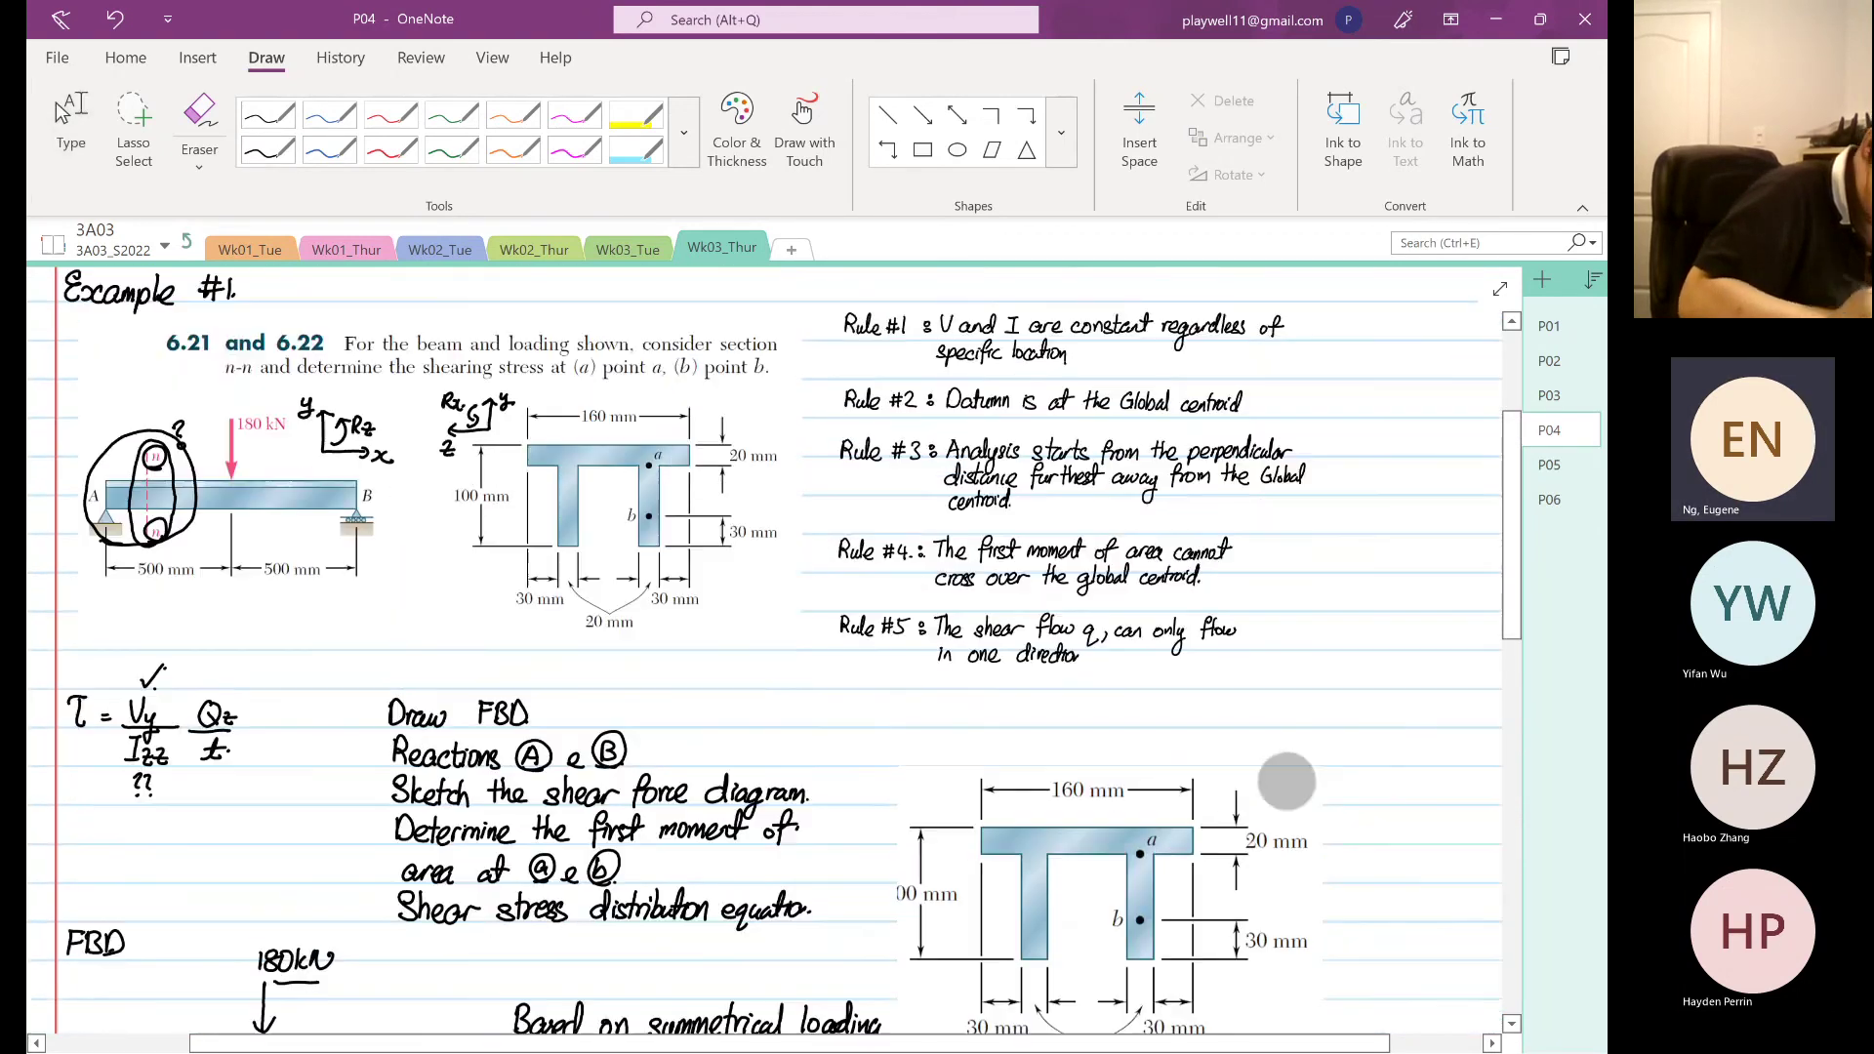
pyautogui.scroll(-1, 1286, 781)
pyautogui.click(267, 149)
pyautogui.moveTo(478, 444)
pyautogui.mouseDown()
pyautogui.moveTo(449, 458)
pyautogui.moveTo(493, 478)
pyautogui.mouseUp()
pyautogui.click(71, 137)
pyautogui.scroll(-20, 771, 644)
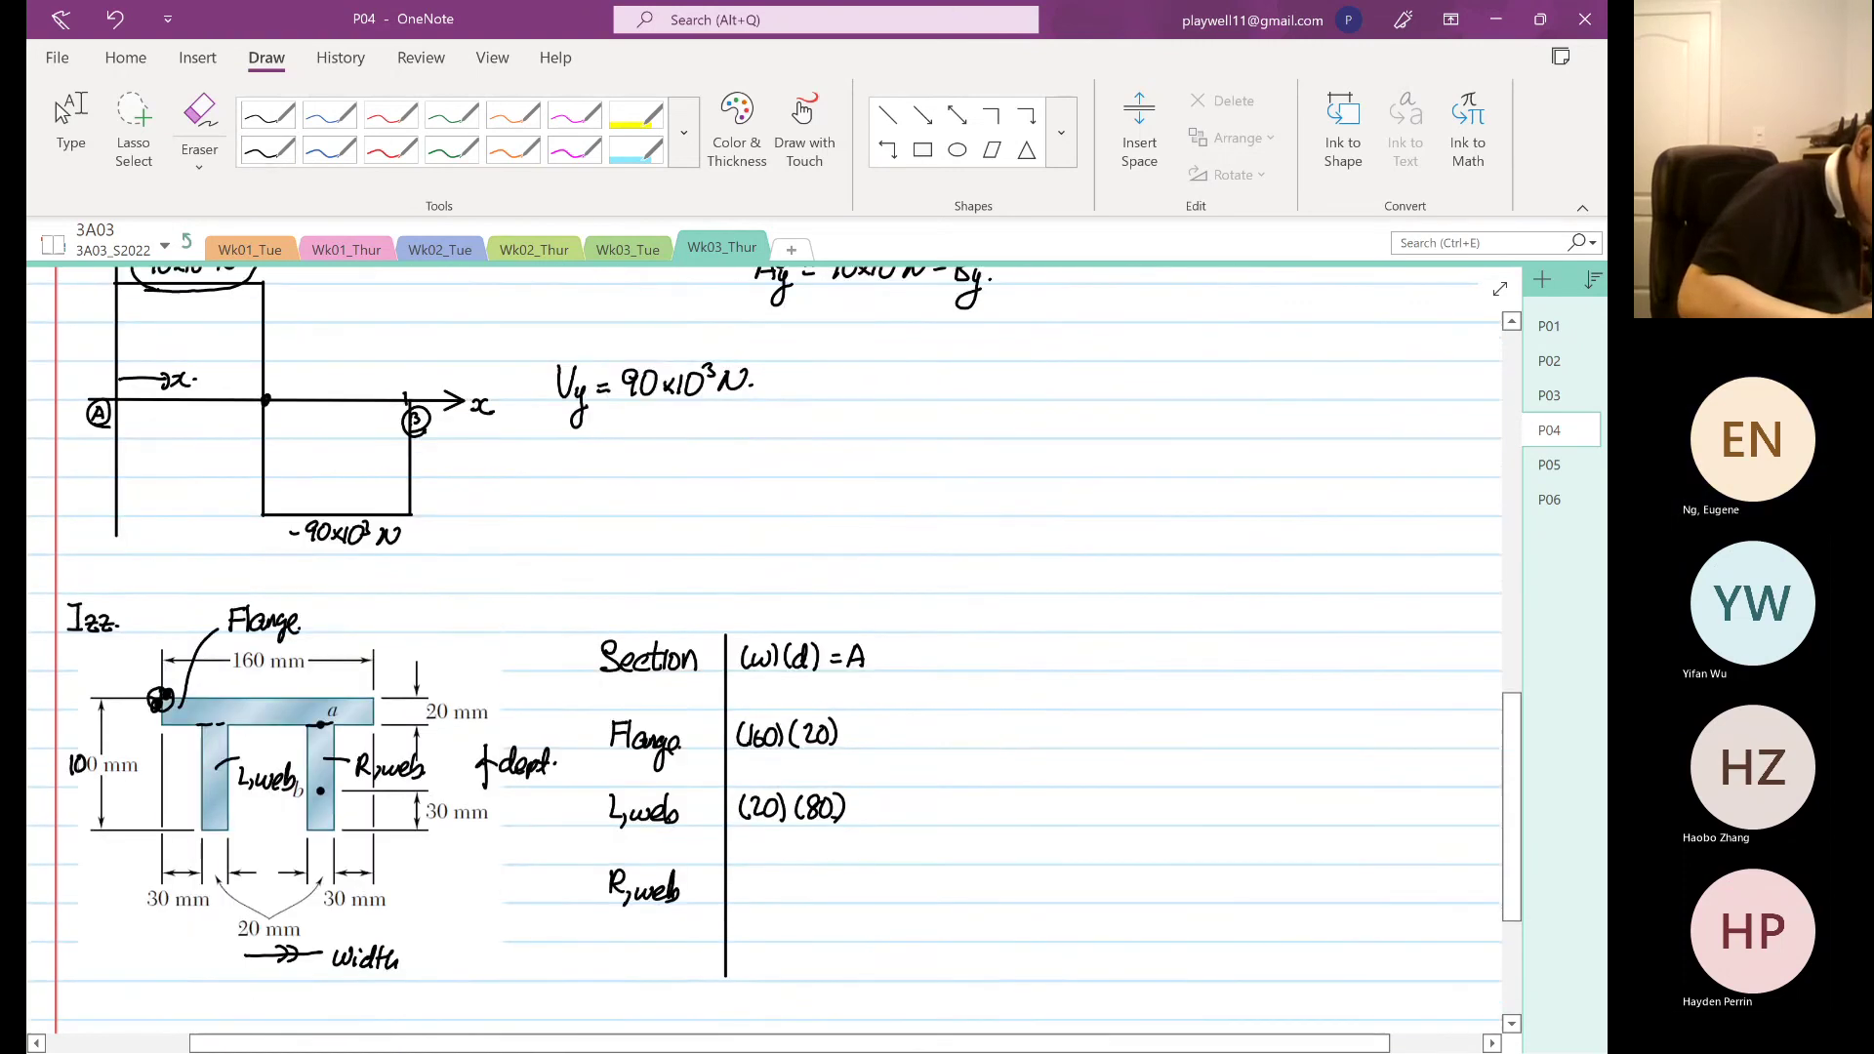
# - Handwrite "(20)(80)" in the R,web row and add equals signs to all three area rows
pyautogui.click(267, 149)
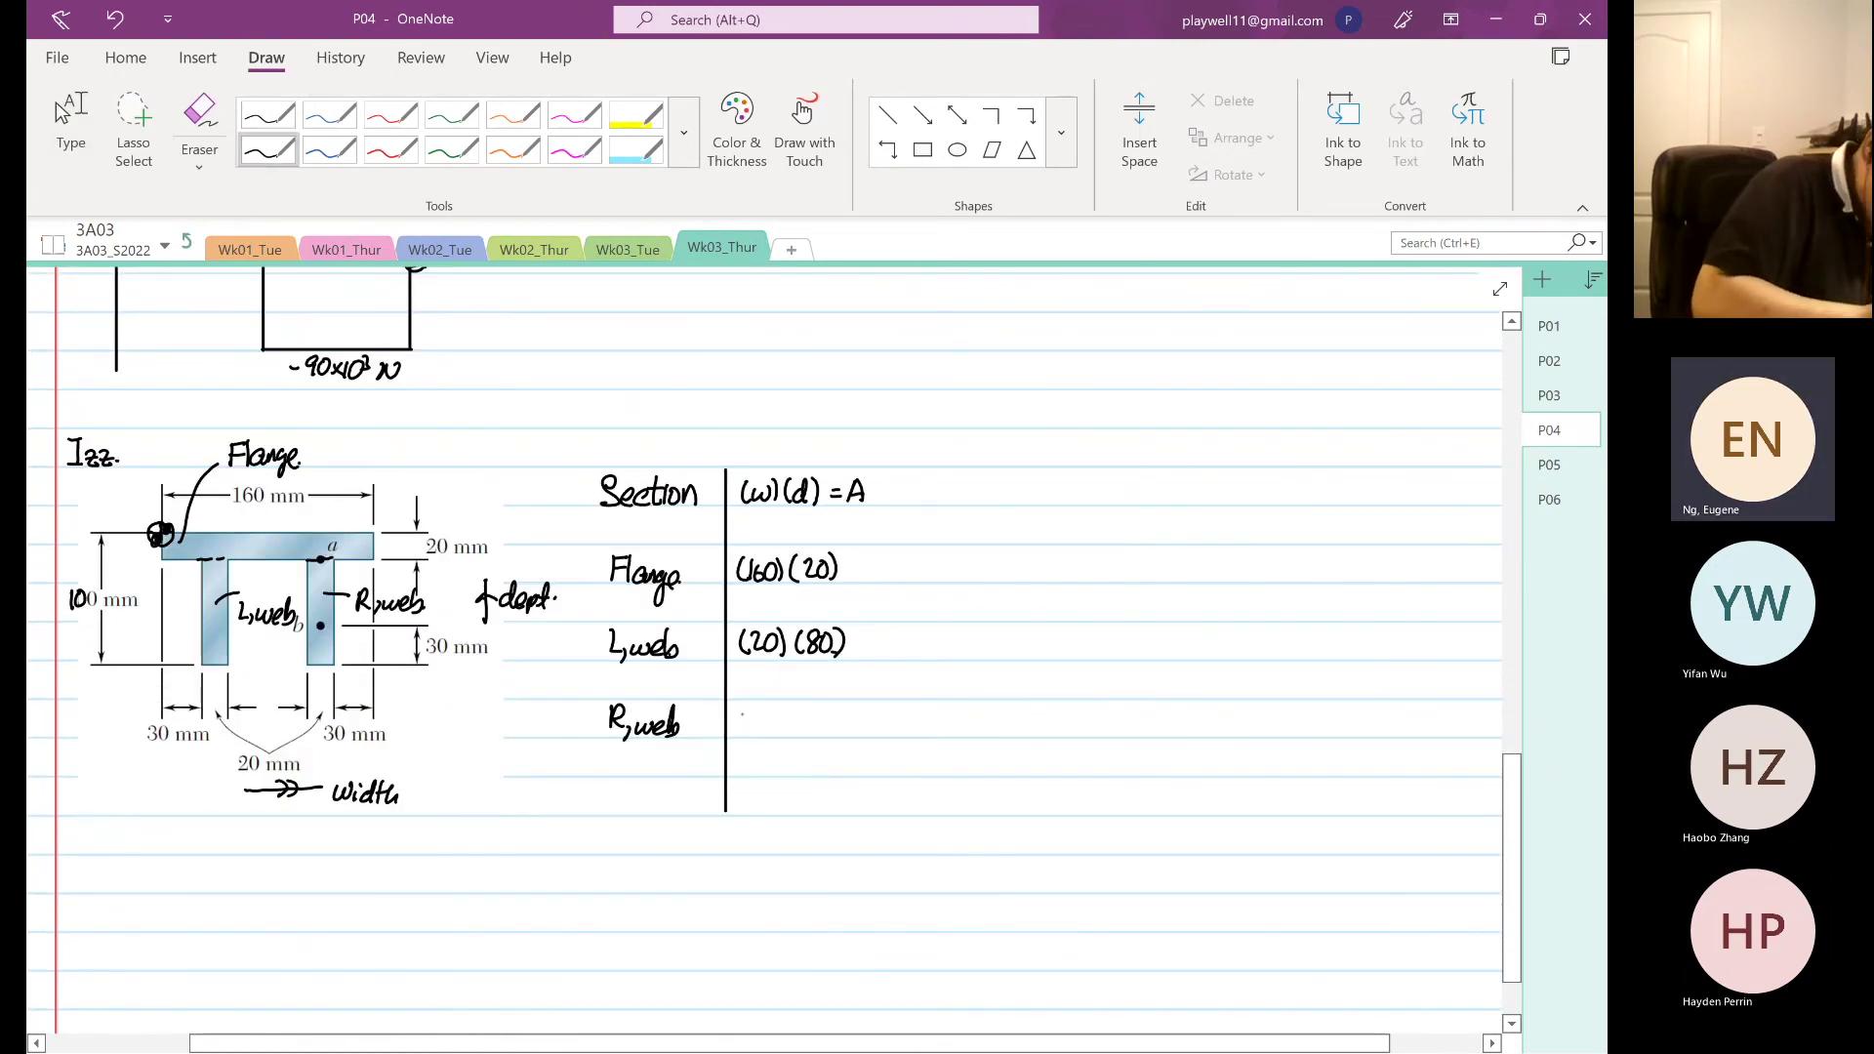
pyautogui.moveTo(750, 708)
pyautogui.mouseDown()
pyautogui.moveTo(742, 733)
pyautogui.moveTo(770, 711)
pyautogui.mouseUp()
pyautogui.moveTo(779, 708)
pyautogui.mouseDown()
pyautogui.moveTo(781, 732)
pyautogui.moveTo(822, 710)
pyautogui.mouseUp()
pyautogui.moveTo(834, 705); pyautogui.dragTo(837, 737)
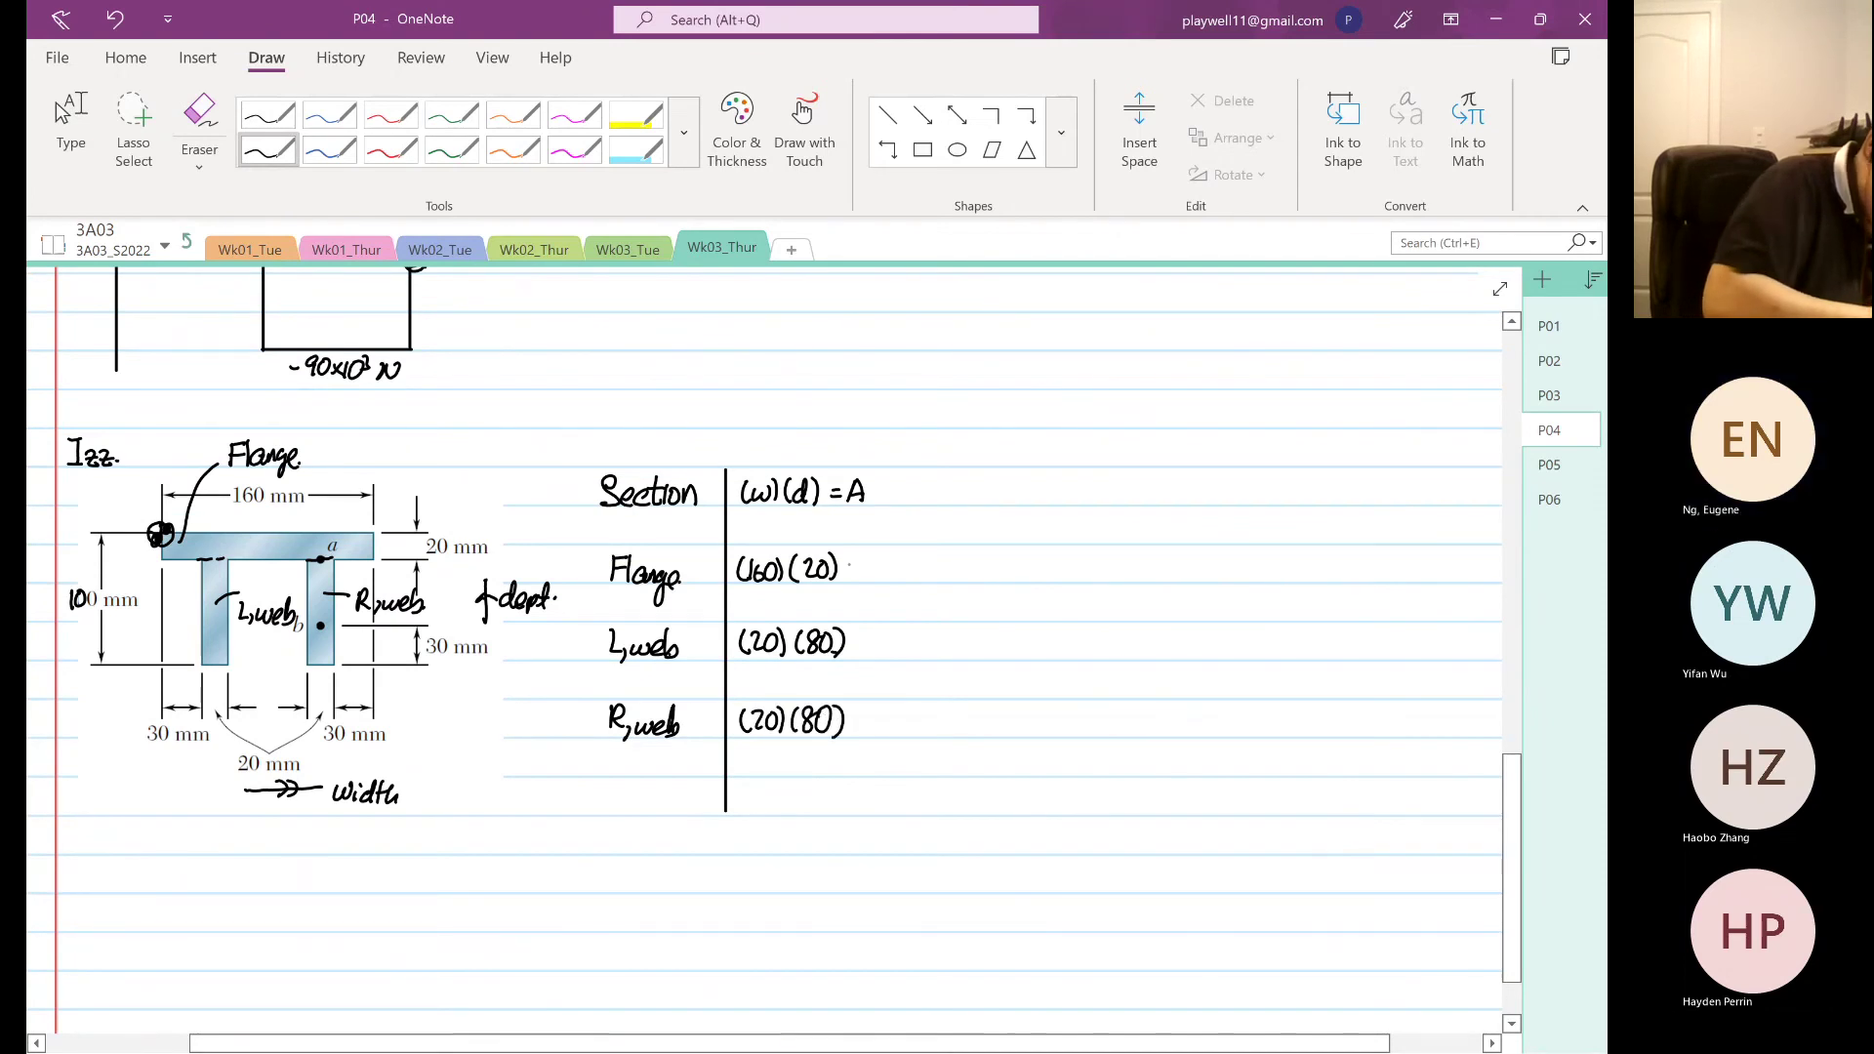
pyautogui.moveTo(853, 565); pyautogui.dragTo(869, 565)
pyautogui.moveTo(853, 573); pyautogui.dragTo(868, 574)
pyautogui.moveTo(853, 643); pyautogui.dragTo(866, 643)
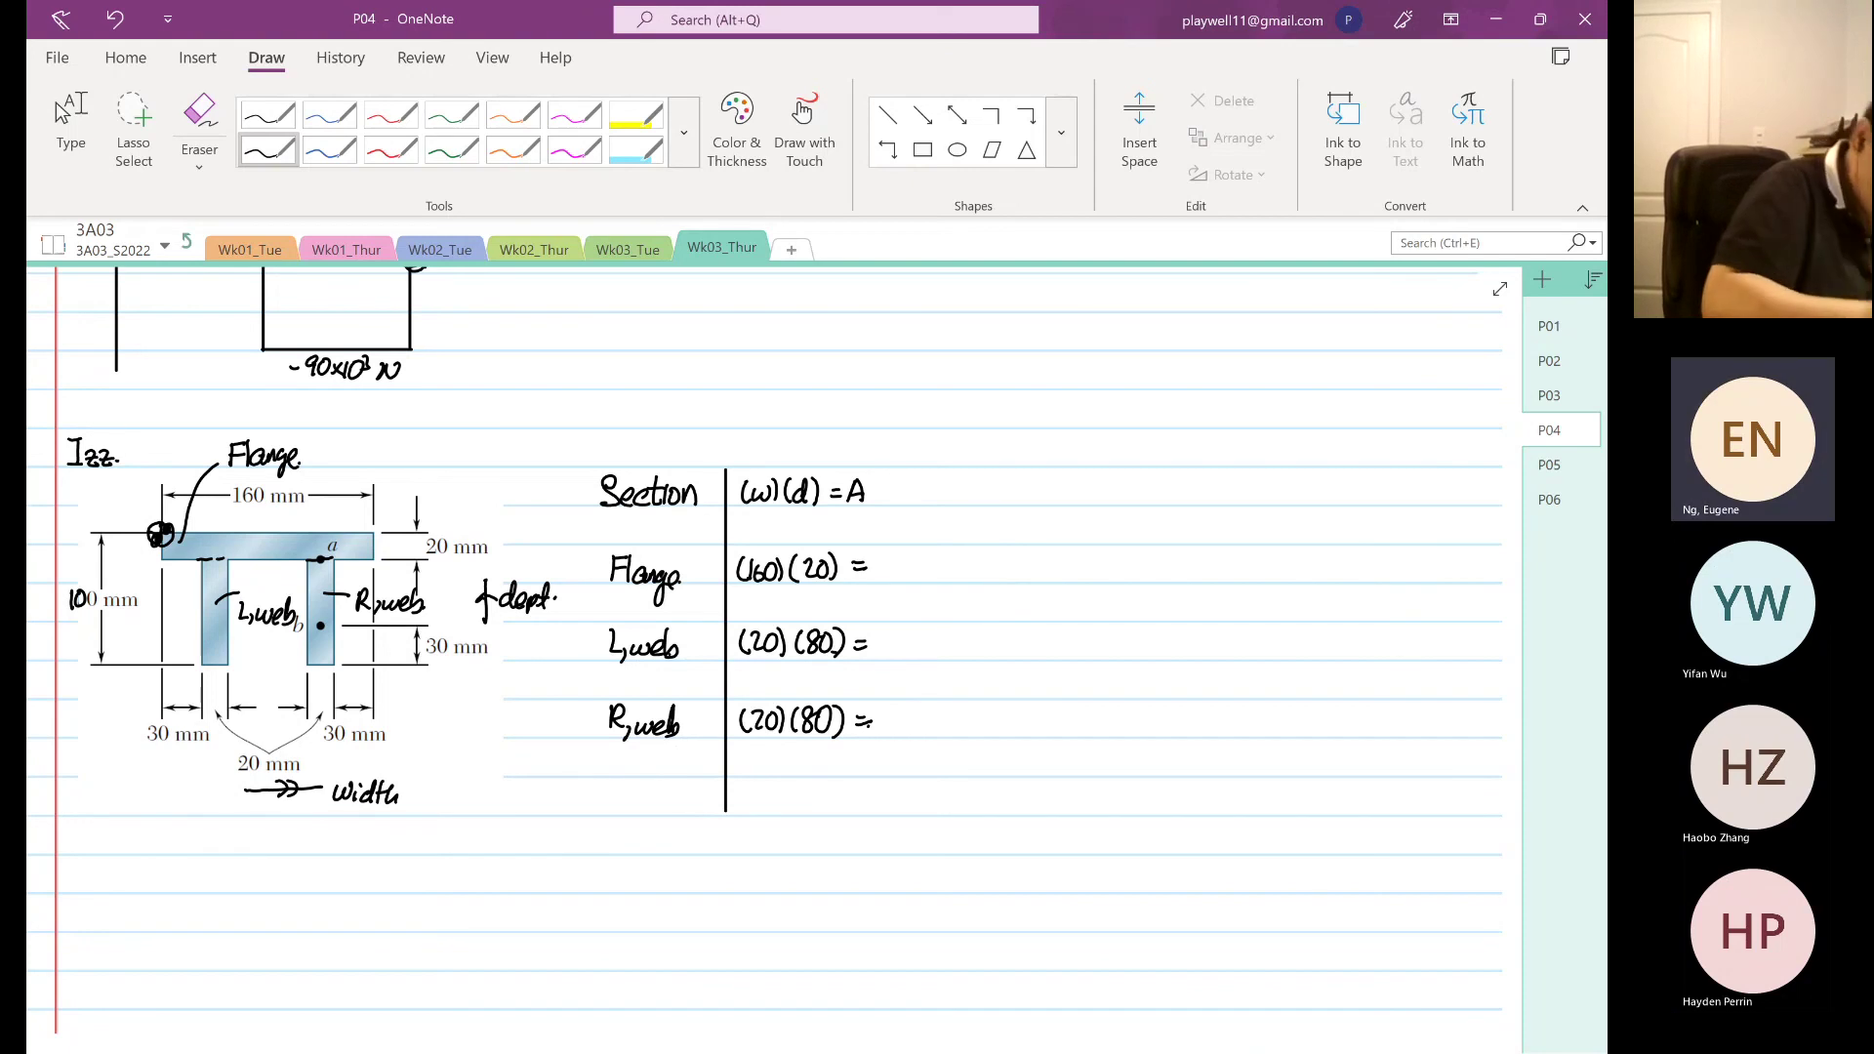
# - Handwrite the areas 3200, 1600 and 1600 for the Flange, L,web and R,web rows, and underline the last value
pyautogui.moveTo(879, 554)
pyautogui.mouseDown()
pyautogui.moveTo(881, 575)
pyautogui.moveTo(905, 574)
pyautogui.mouseUp()
pyautogui.moveTo(920, 556); pyautogui.dragTo(933, 572)
pyautogui.moveTo(944, 558); pyautogui.dragTo(942, 563)
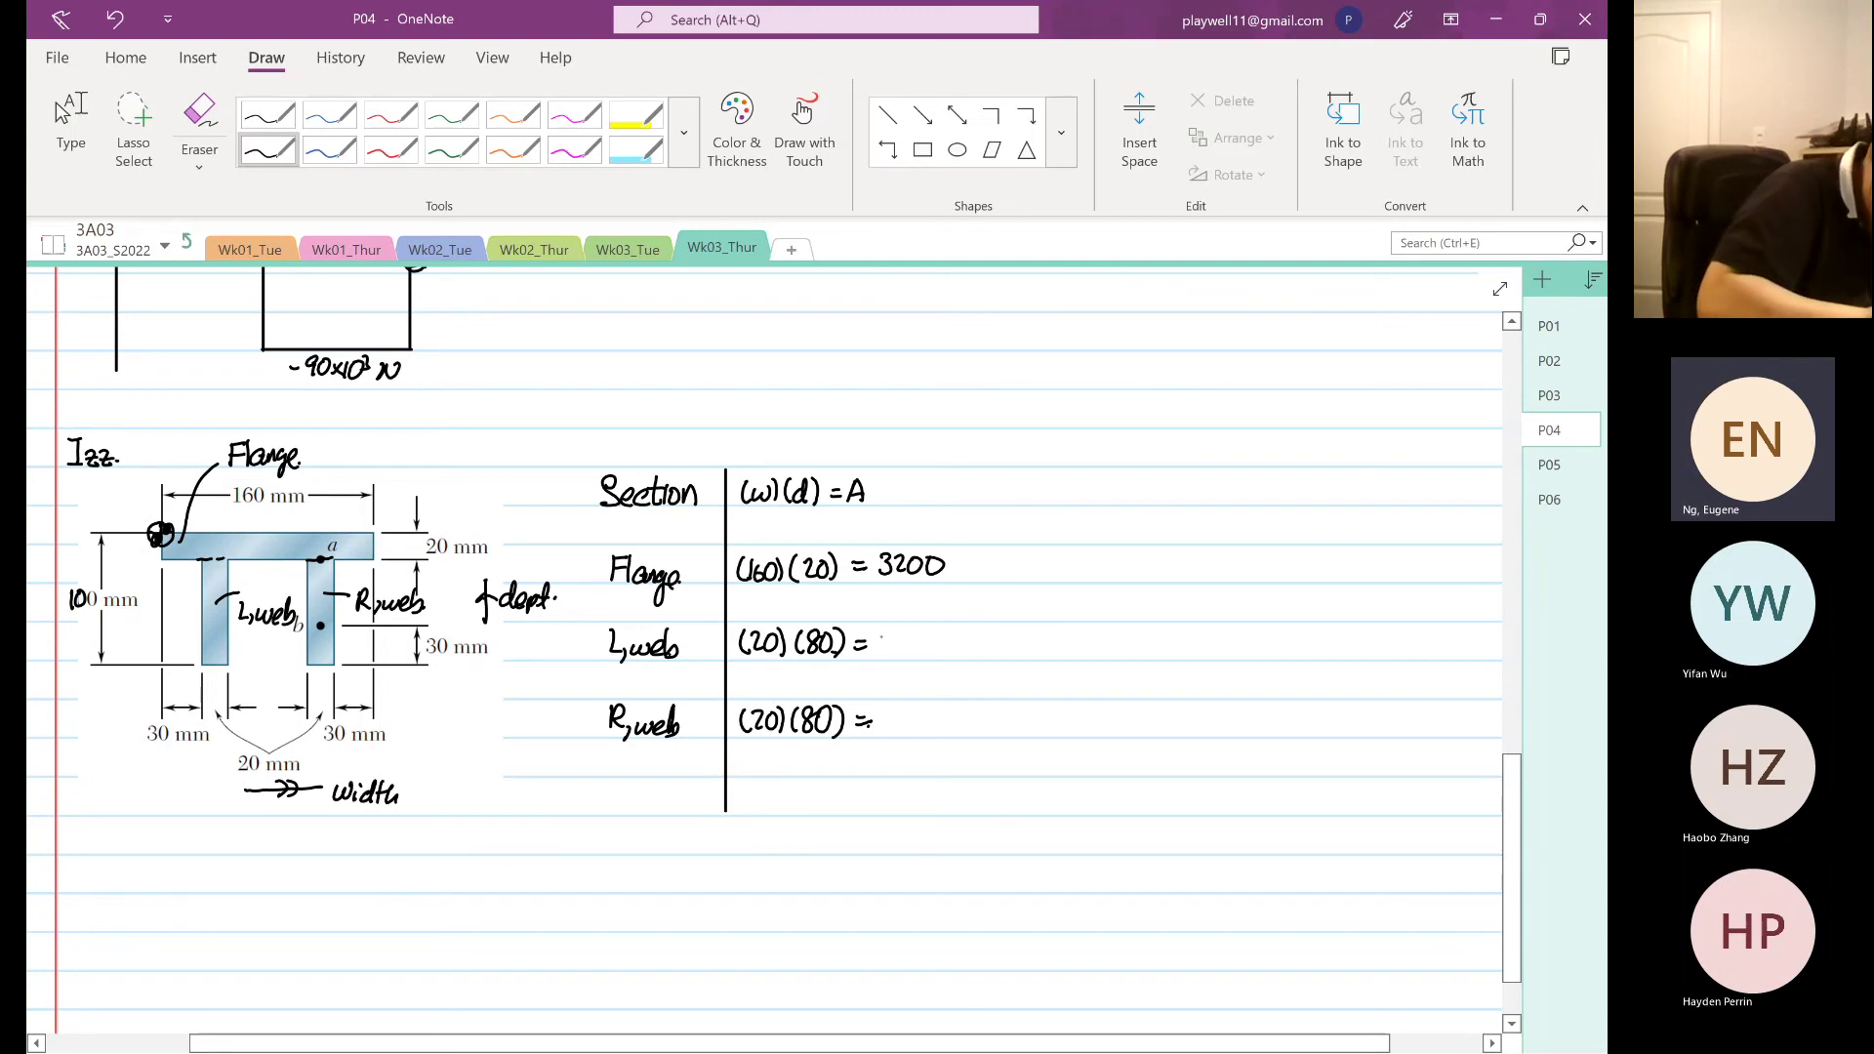
pyautogui.moveTo(883, 629); pyautogui.dragTo(892, 648)
pyautogui.moveTo(917, 634)
pyautogui.mouseDown()
pyautogui.moveTo(908, 651)
pyautogui.moveTo(919, 635)
pyautogui.mouseUp()
pyautogui.moveTo(932, 634); pyautogui.dragTo(929, 634)
pyautogui.moveTo(888, 709)
pyautogui.mouseDown()
pyautogui.moveTo(886, 725)
pyautogui.moveTo(917, 714)
pyautogui.mouseUp()
pyautogui.moveTo(931, 710)
pyautogui.mouseDown()
pyautogui.moveTo(905, 737)
pyautogui.moveTo(949, 735)
pyautogui.mouseUp()
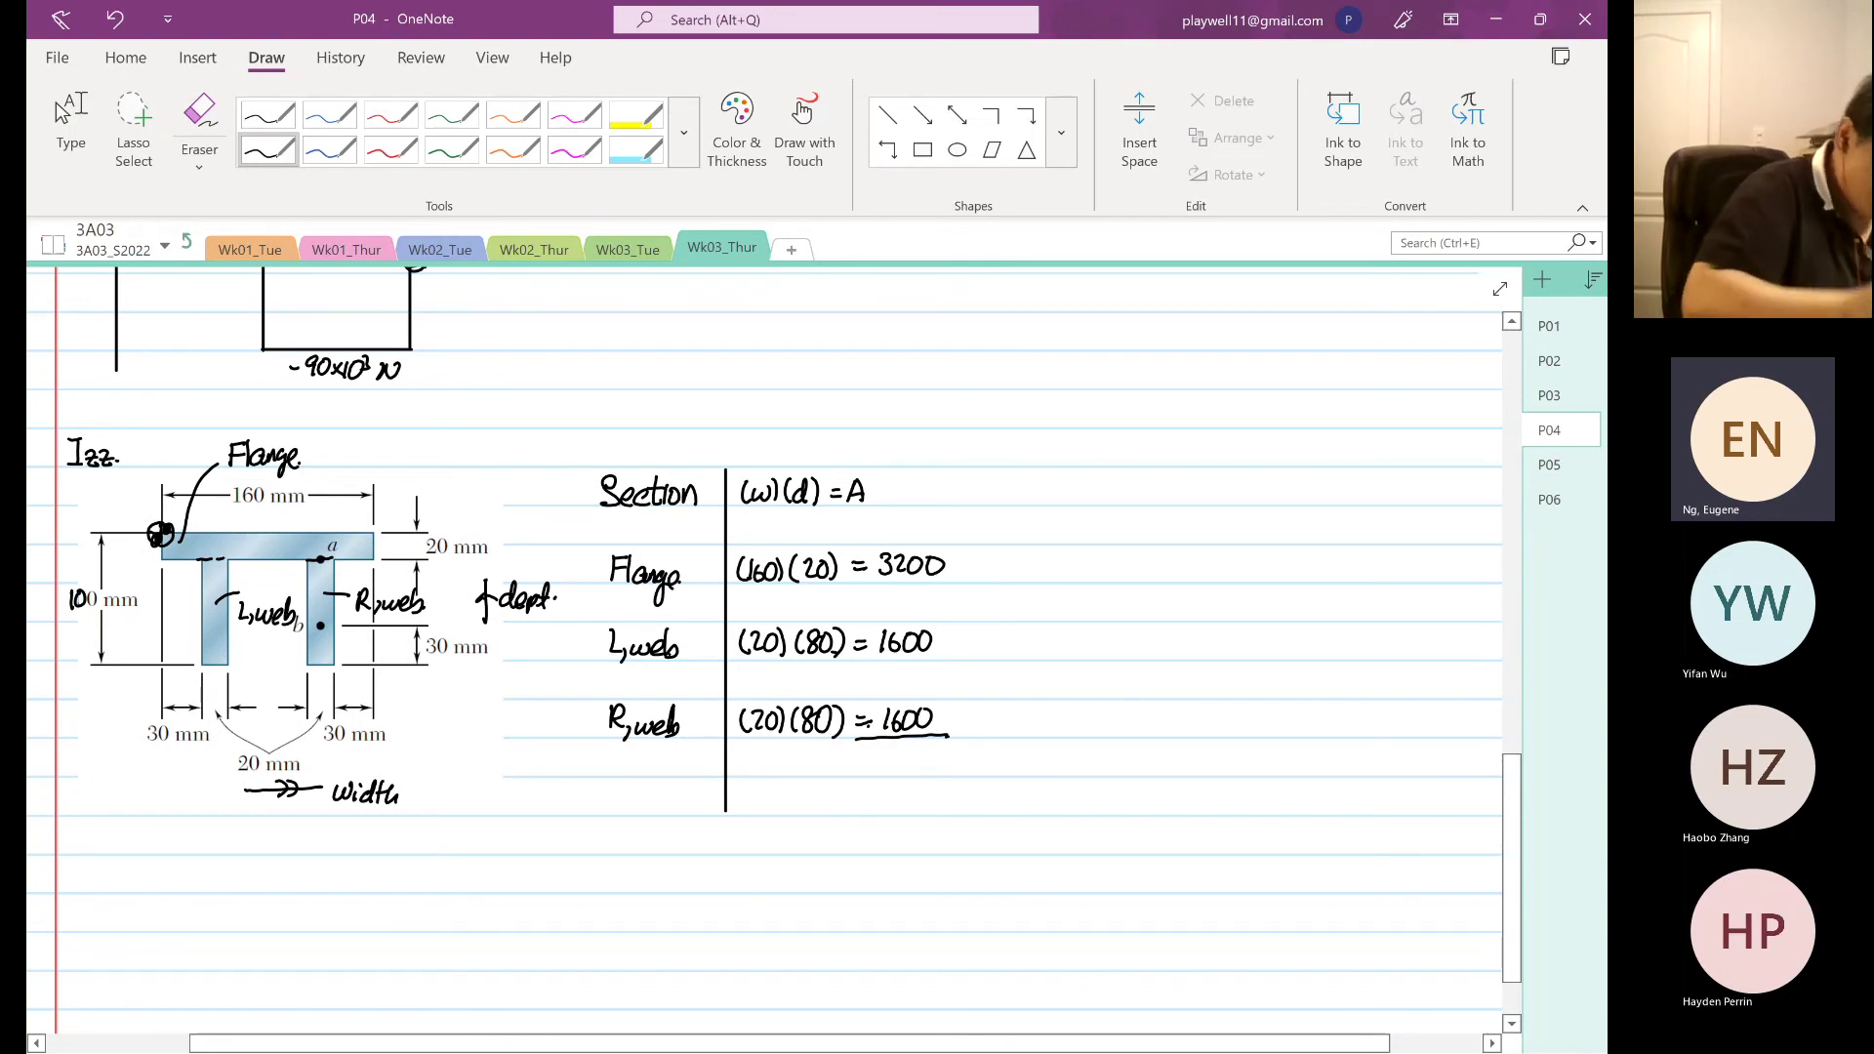
# - Handwrite the total area 6400 beneath the underlined value in the area column
pyautogui.moveTo(890, 750); pyautogui.dragTo(879, 767)
pyautogui.moveTo(896, 751); pyautogui.dragTo(900, 774)
pyautogui.moveTo(914, 754); pyautogui.dragTo(924, 755)
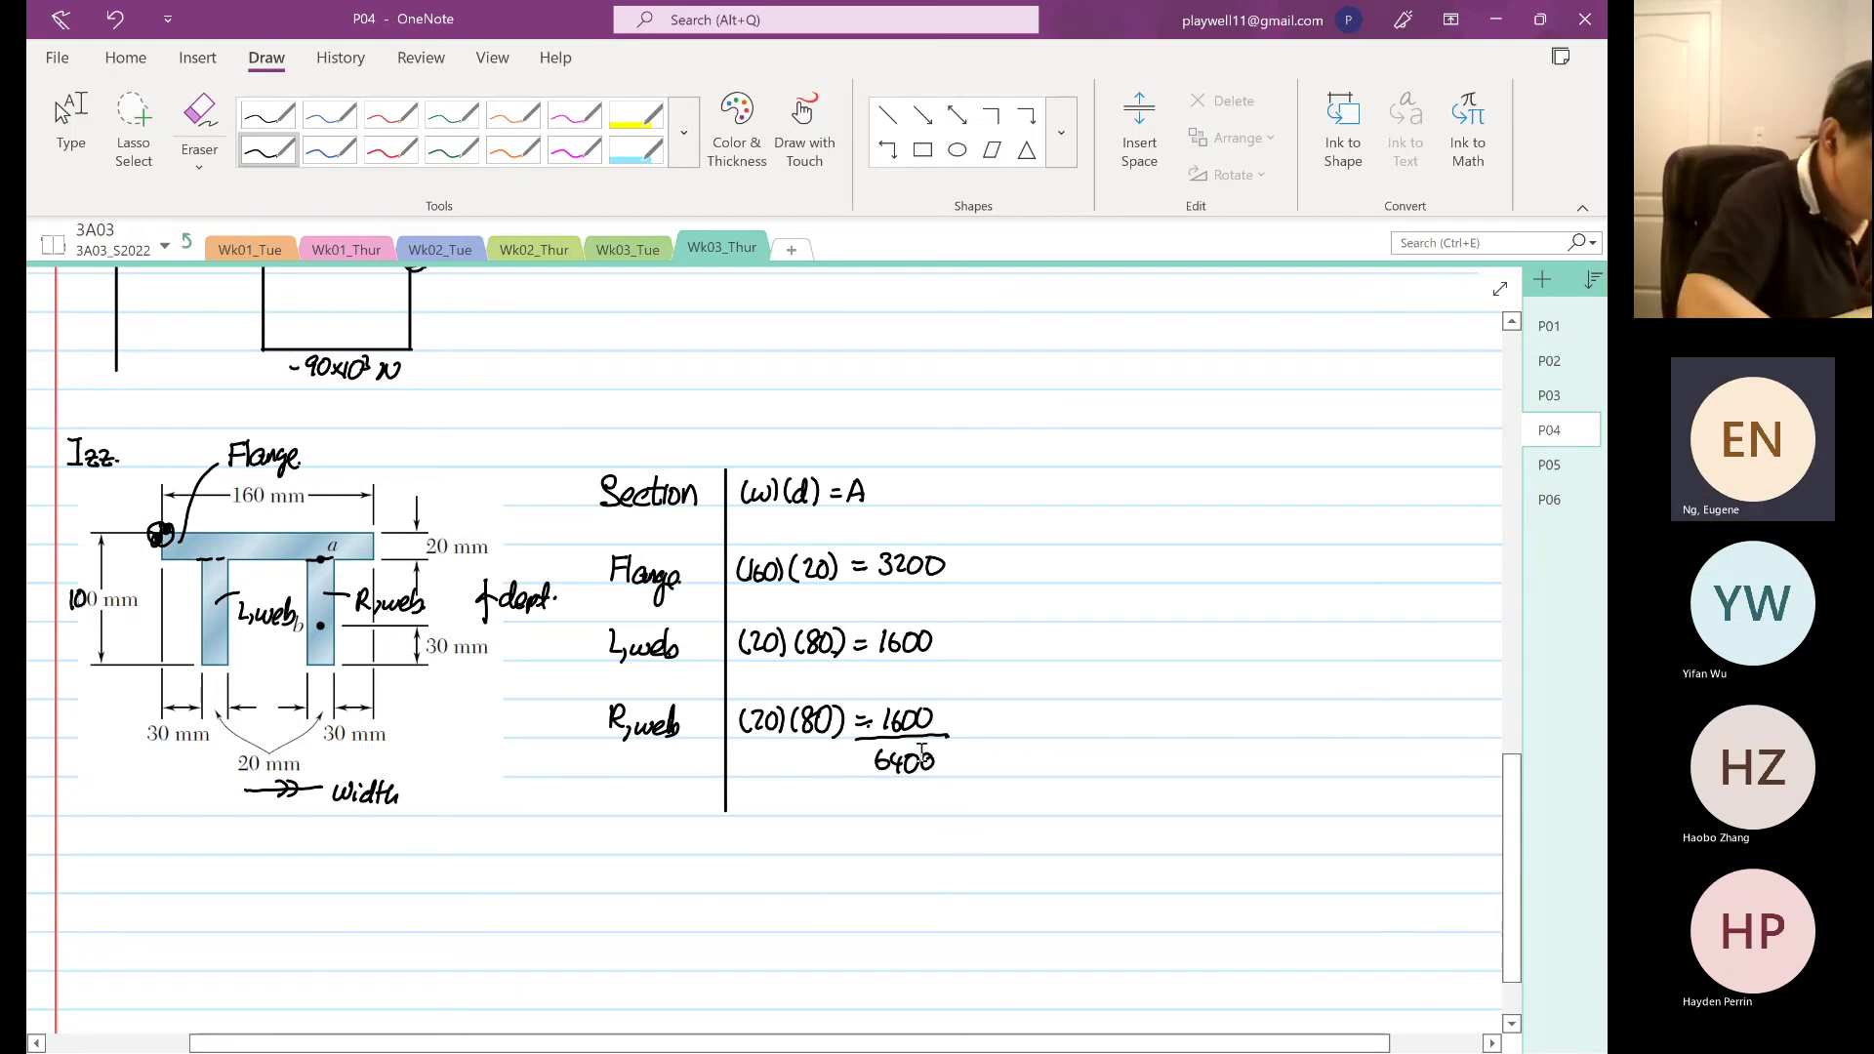
# - Draw a straight vertical divider after the area column and head the next column with "ȳ"
pyautogui.press('Escape')
pyautogui.click(887, 114)
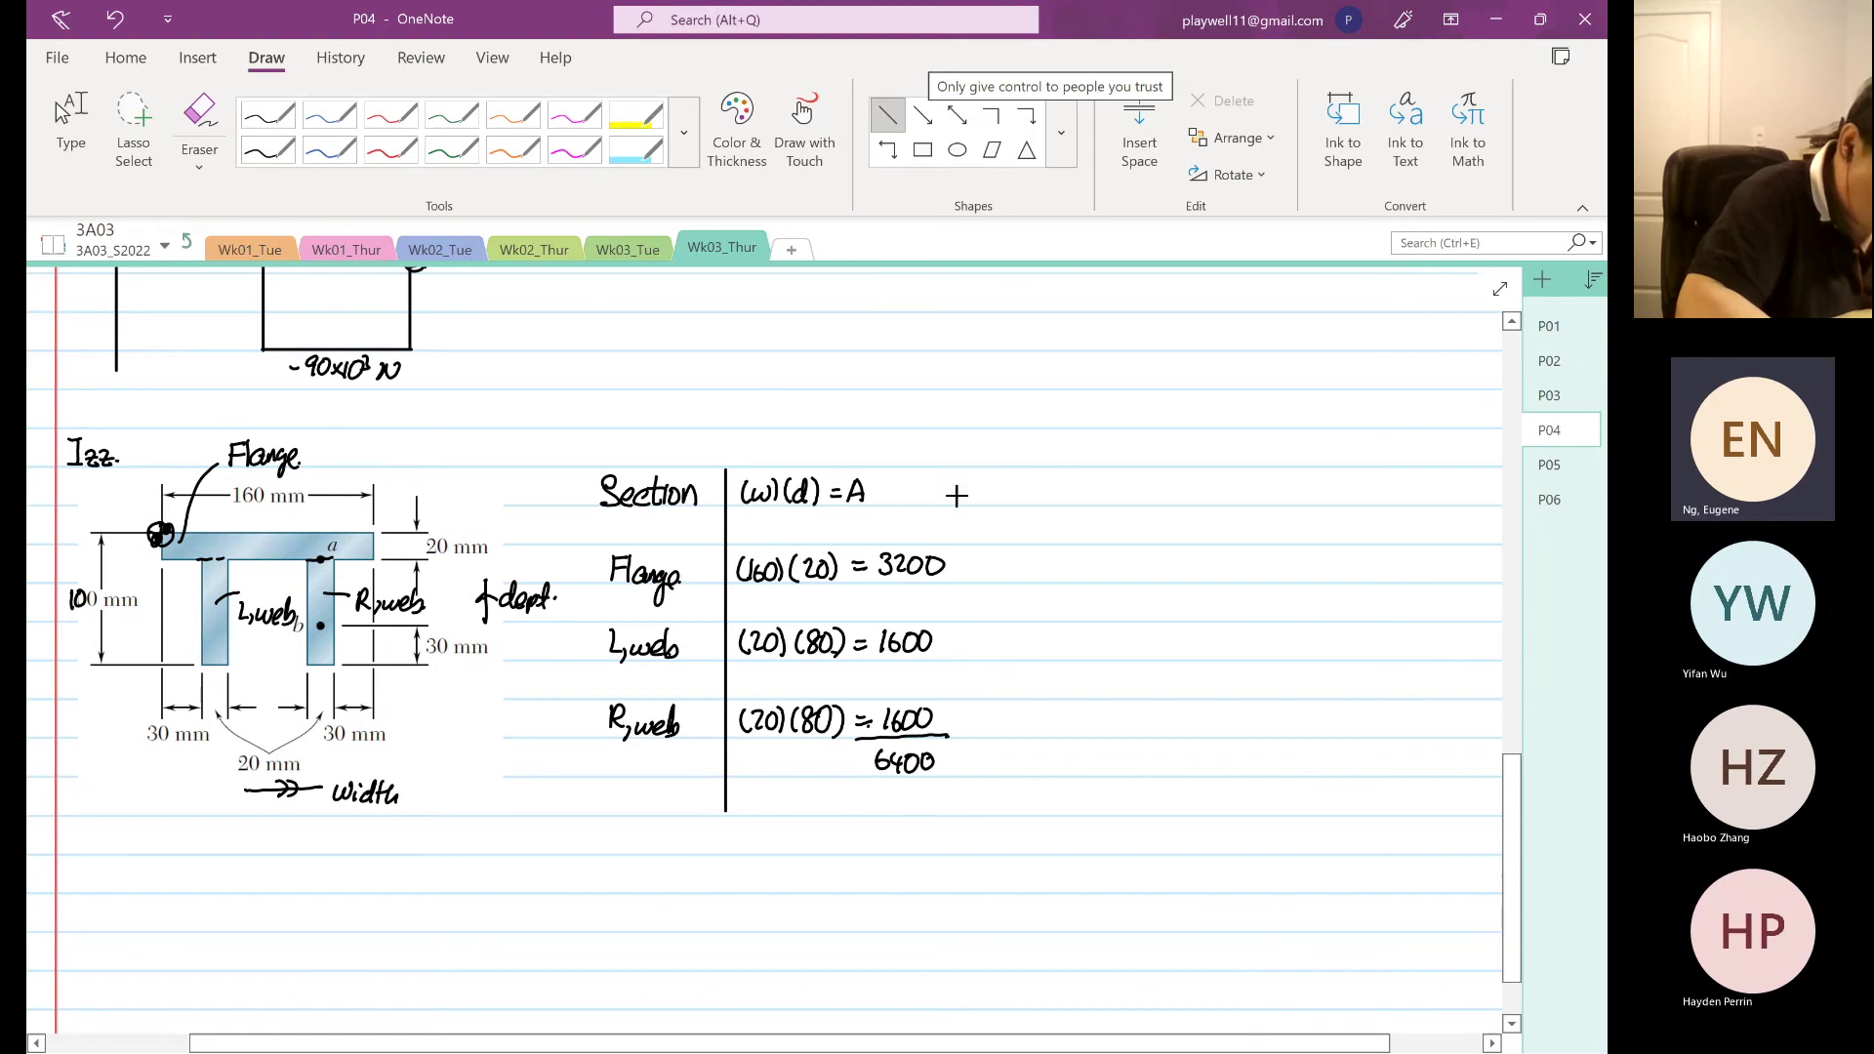
pyautogui.moveTo(964, 472); pyautogui.dragTo(973, 820)
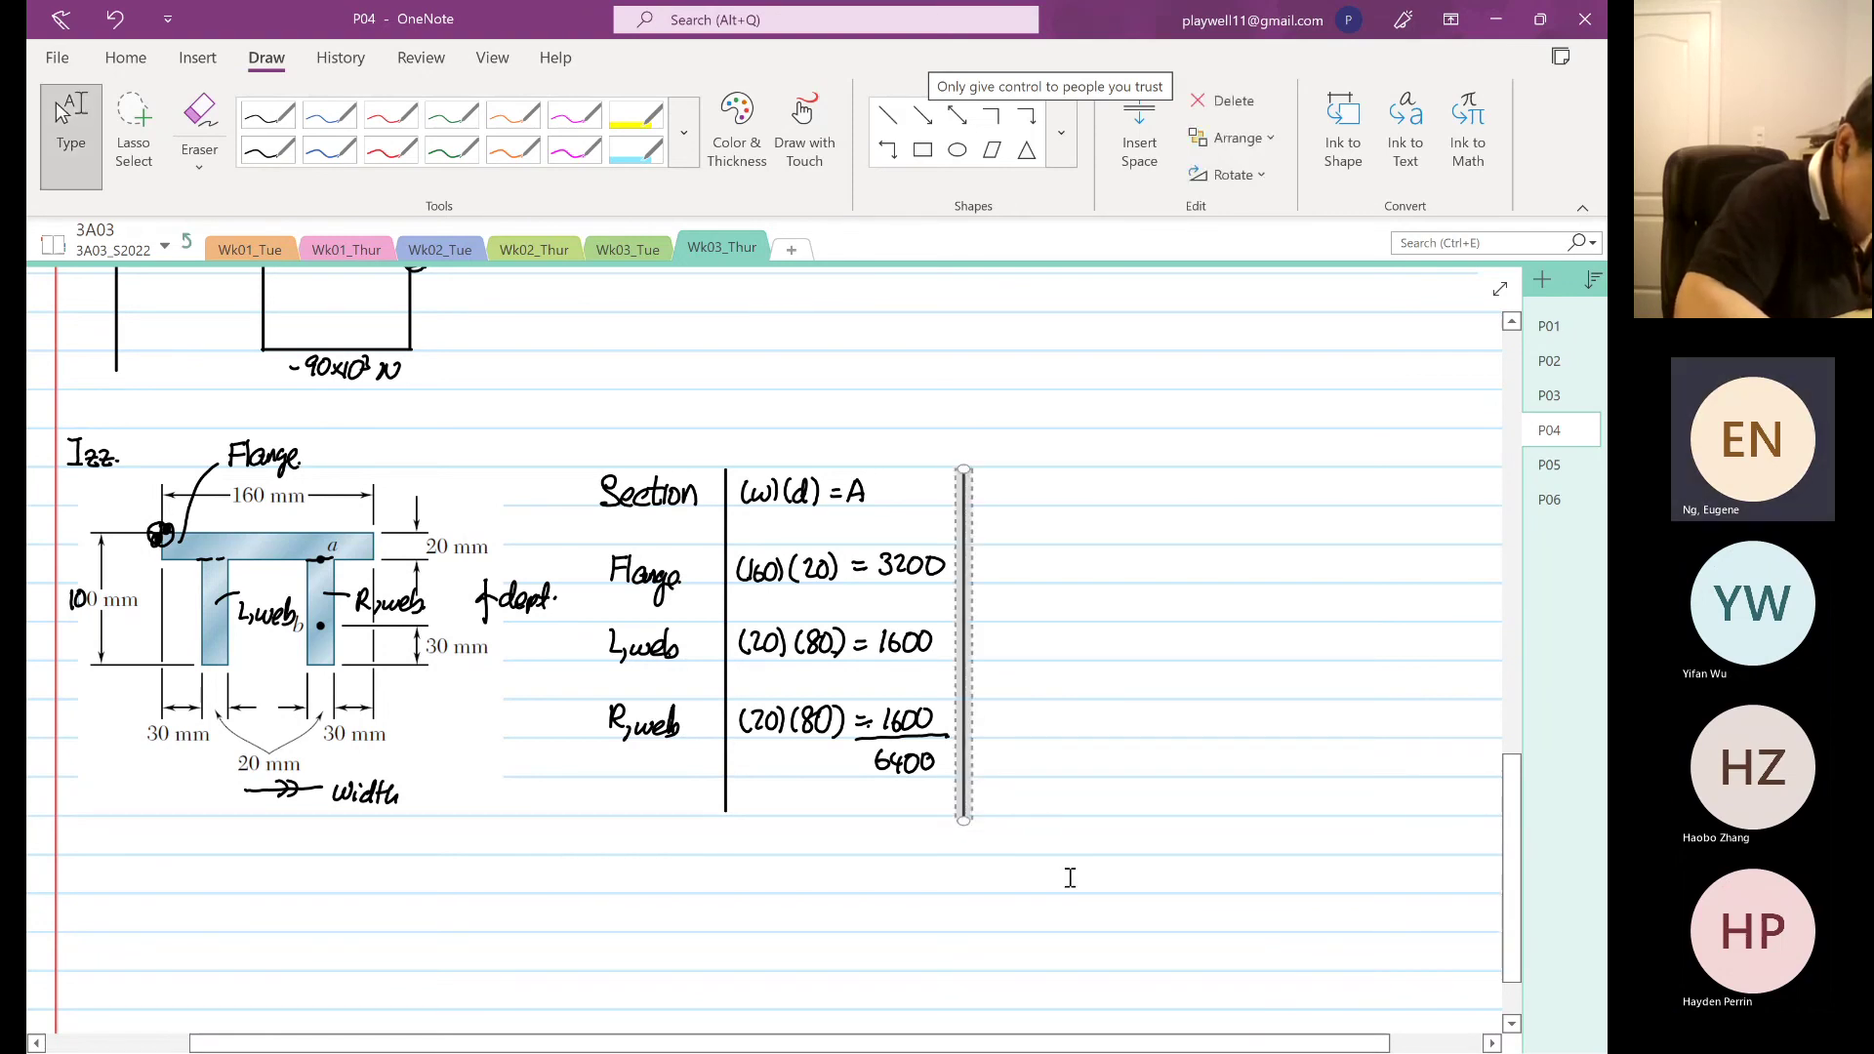
pyautogui.click(1071, 878)
pyautogui.moveTo(986, 490)
pyautogui.mouseDown()
pyautogui.moveTo(988, 525)
pyautogui.moveTo(1015, 478)
pyautogui.mouseUp()
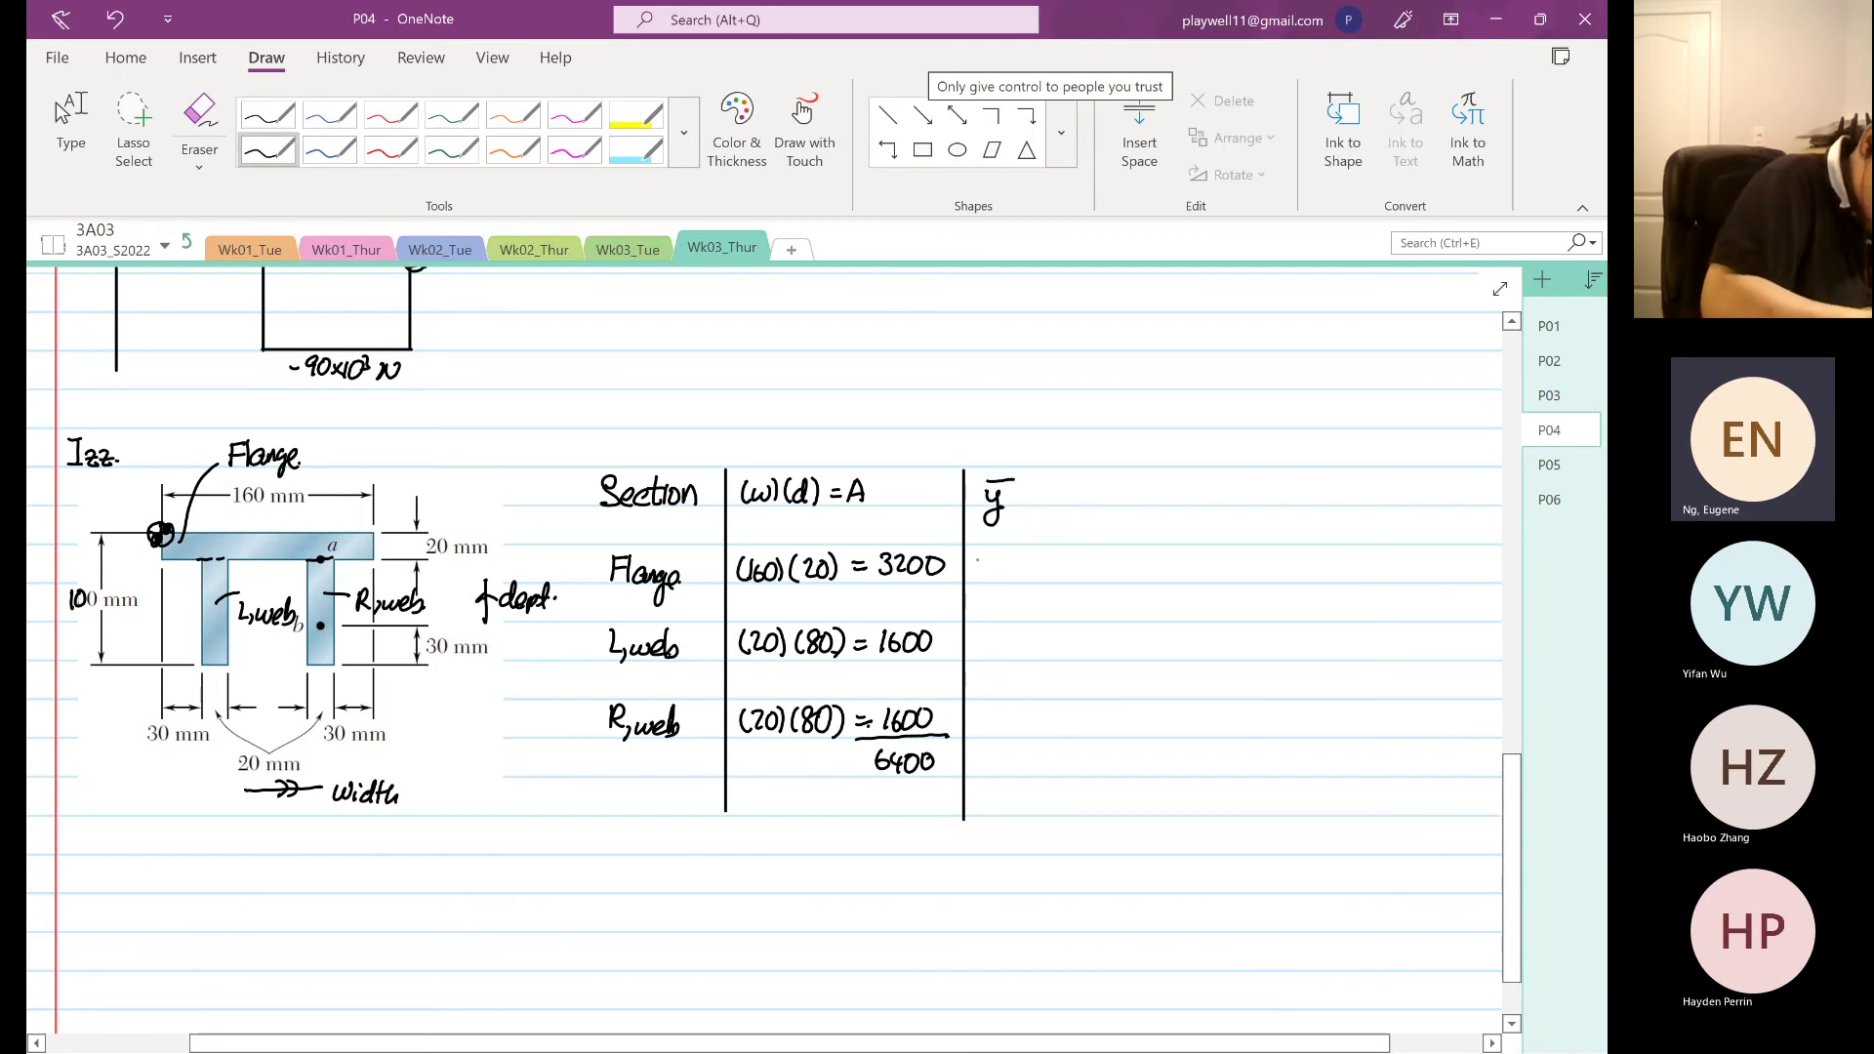
# - Handwrite "20/2 = 10" in the Flange row of the ȳ column
pyautogui.moveTo(979, 553); pyautogui.dragTo(988, 568)
pyautogui.moveTo(995, 551); pyautogui.dragTo(1015, 578)
pyautogui.moveTo(1023, 564); pyautogui.dragTo(1063, 556)
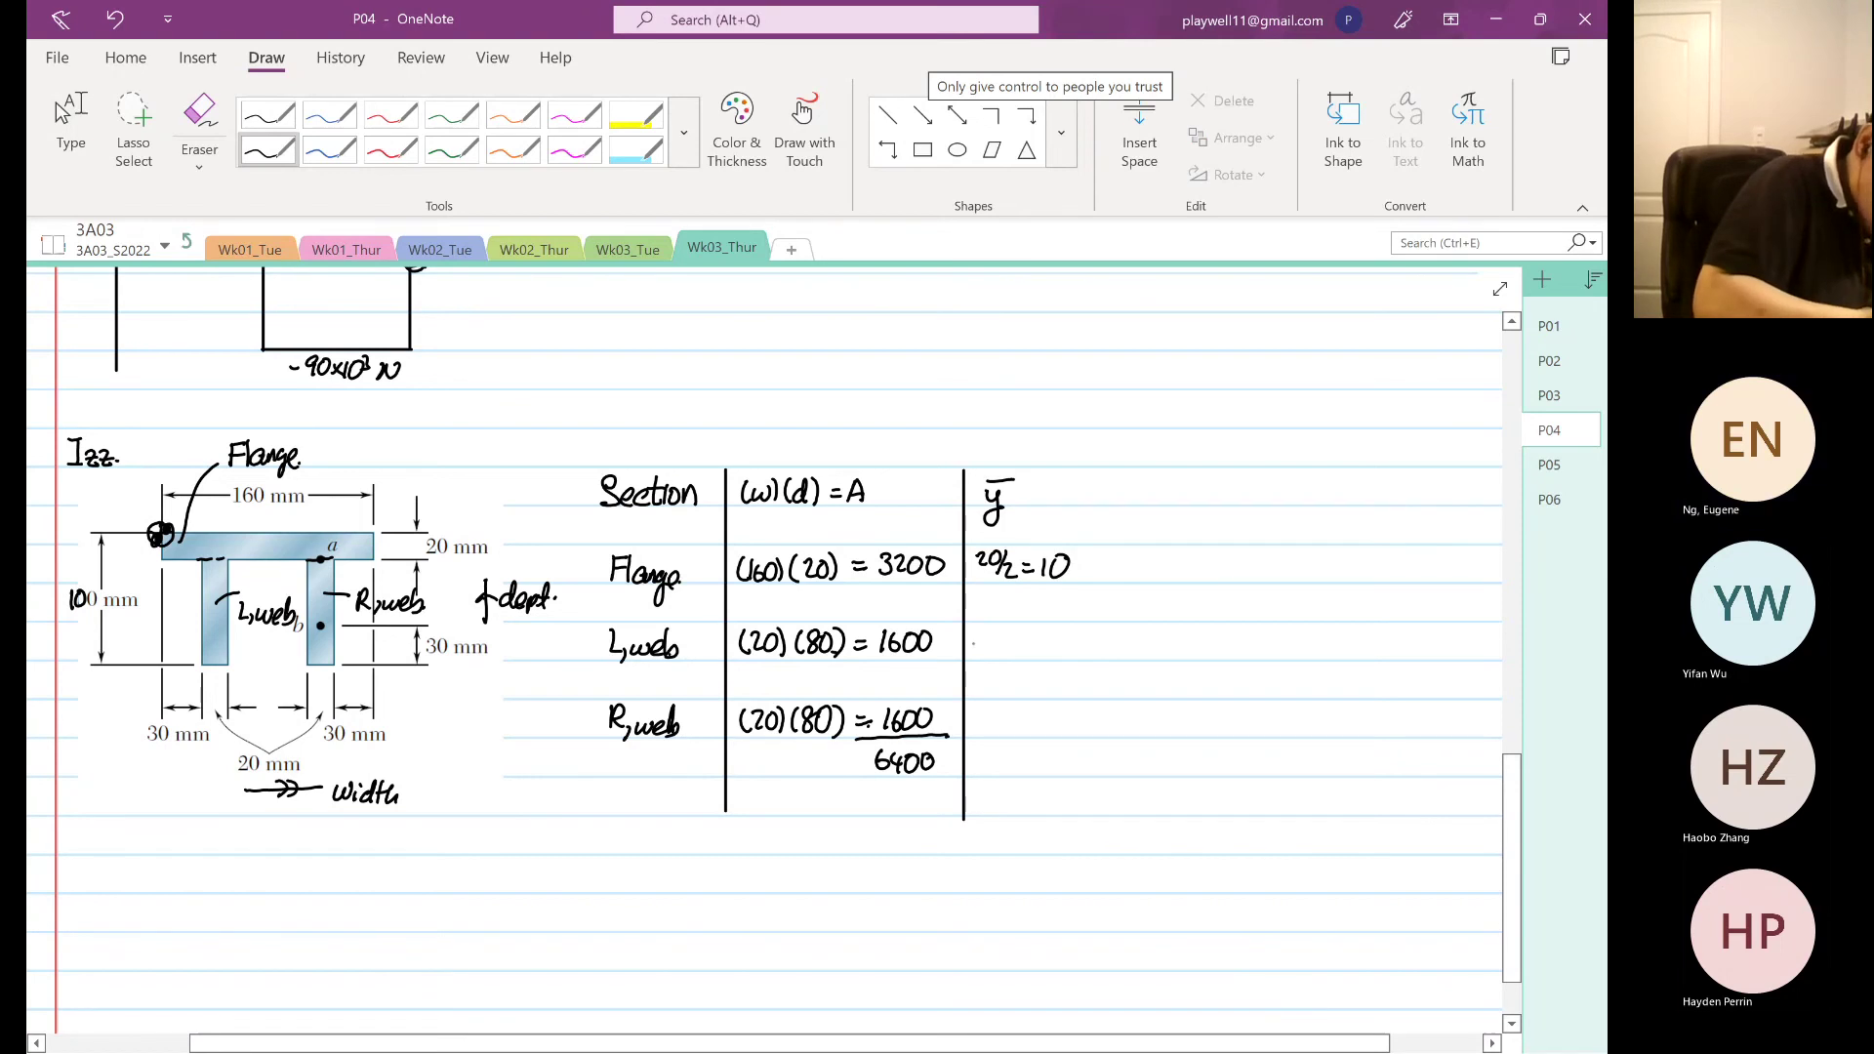
# - Handwrite "20 + 80/2 = 60" in the L,web row and "60" in the R,web row of the ȳ column
pyautogui.moveTo(975, 636); pyautogui.dragTo(1019, 645)
pyautogui.moveTo(1013, 639); pyautogui.dragTo(1048, 632)
pyautogui.moveTo(1063, 628)
pyautogui.mouseDown()
pyautogui.moveTo(1053, 655)
pyautogui.moveTo(1096, 642)
pyautogui.mouseUp()
pyautogui.moveTo(1082, 651); pyautogui.dragTo(1097, 651)
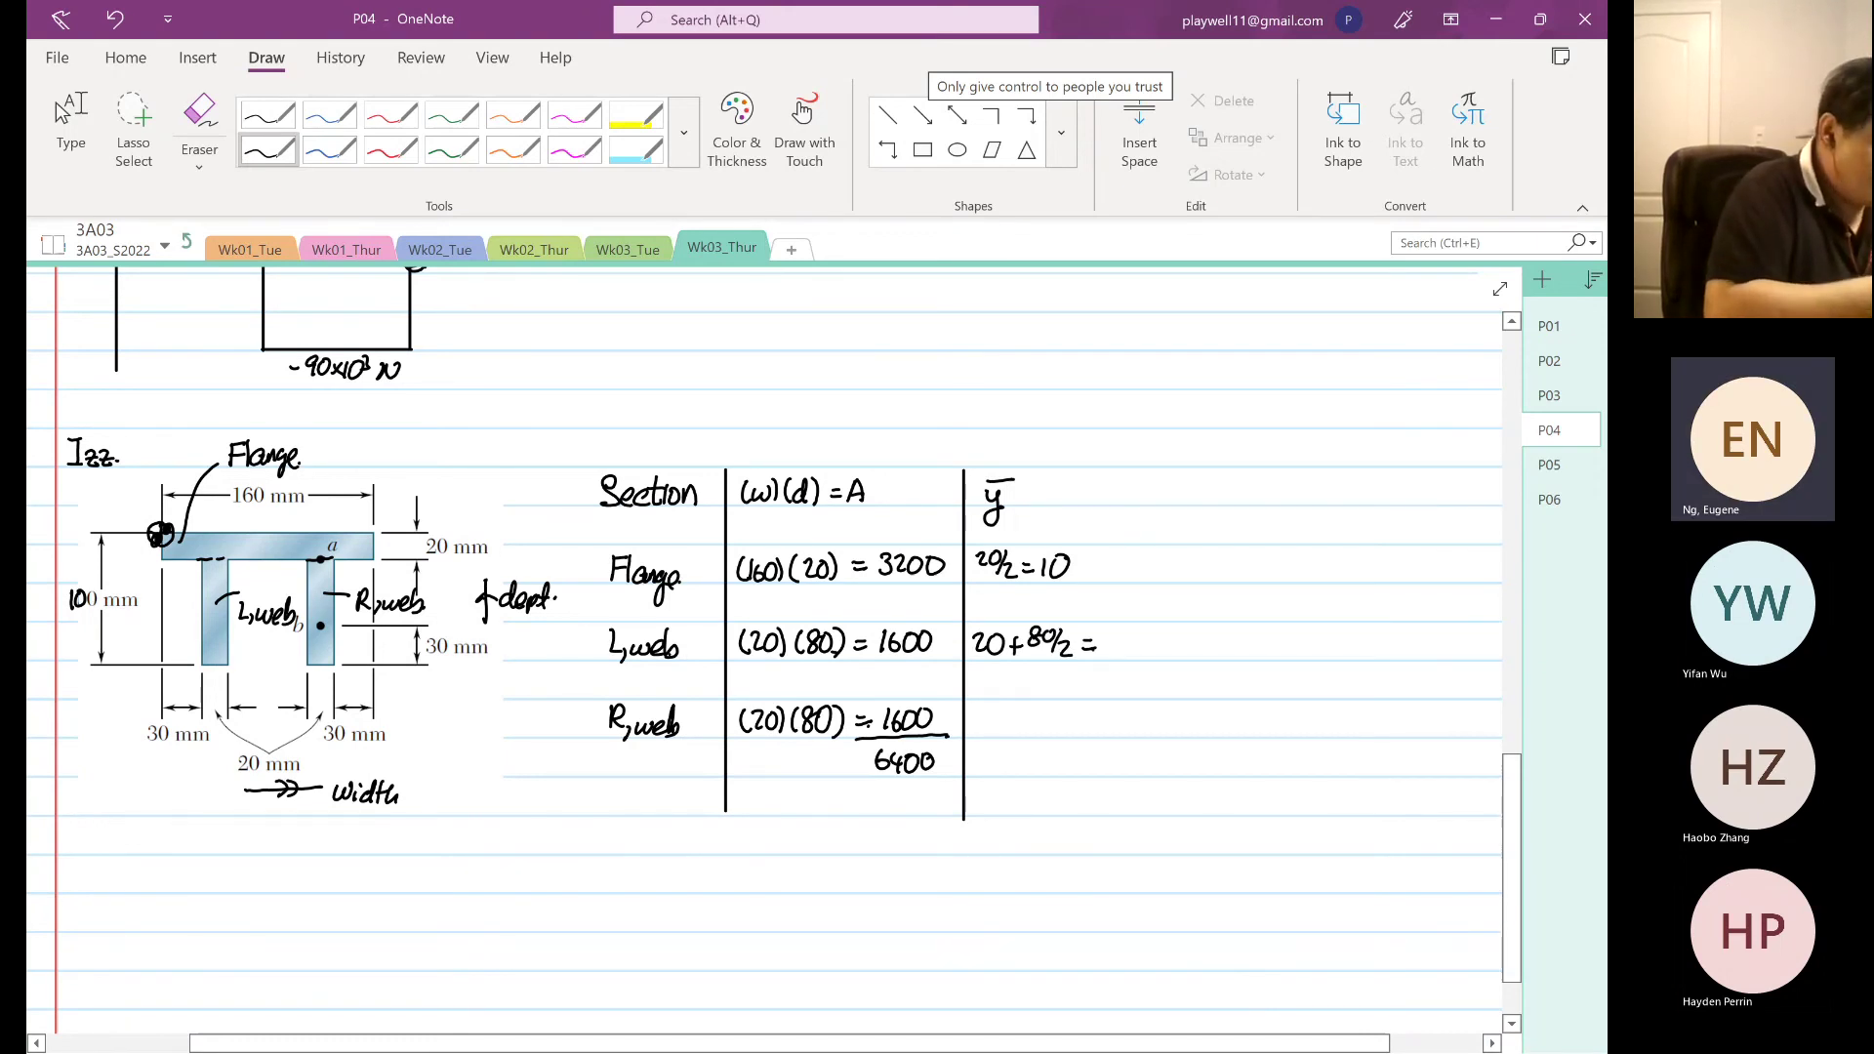
pyautogui.moveTo(1116, 634); pyautogui.dragTo(1111, 648)
pyautogui.moveTo(1132, 638); pyautogui.dragTo(1130, 639)
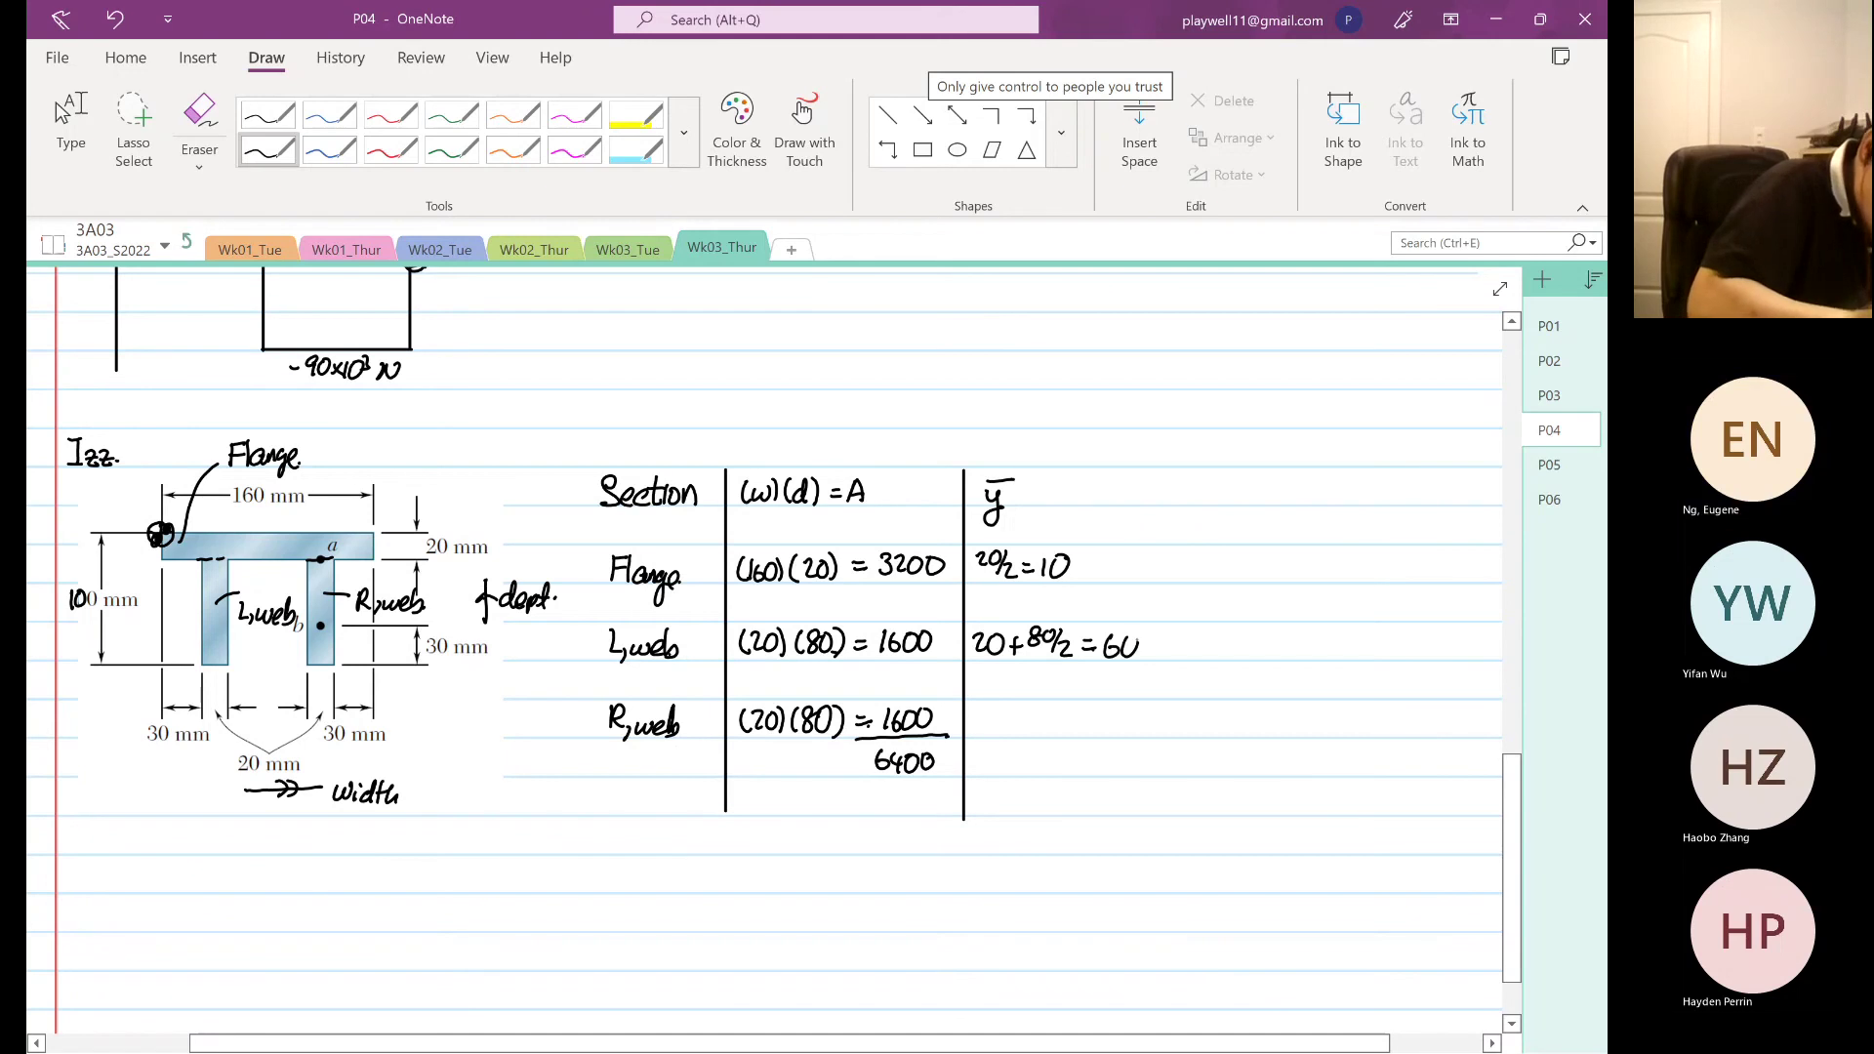
pyautogui.moveTo(995, 710); pyautogui.dragTo(1010, 713)
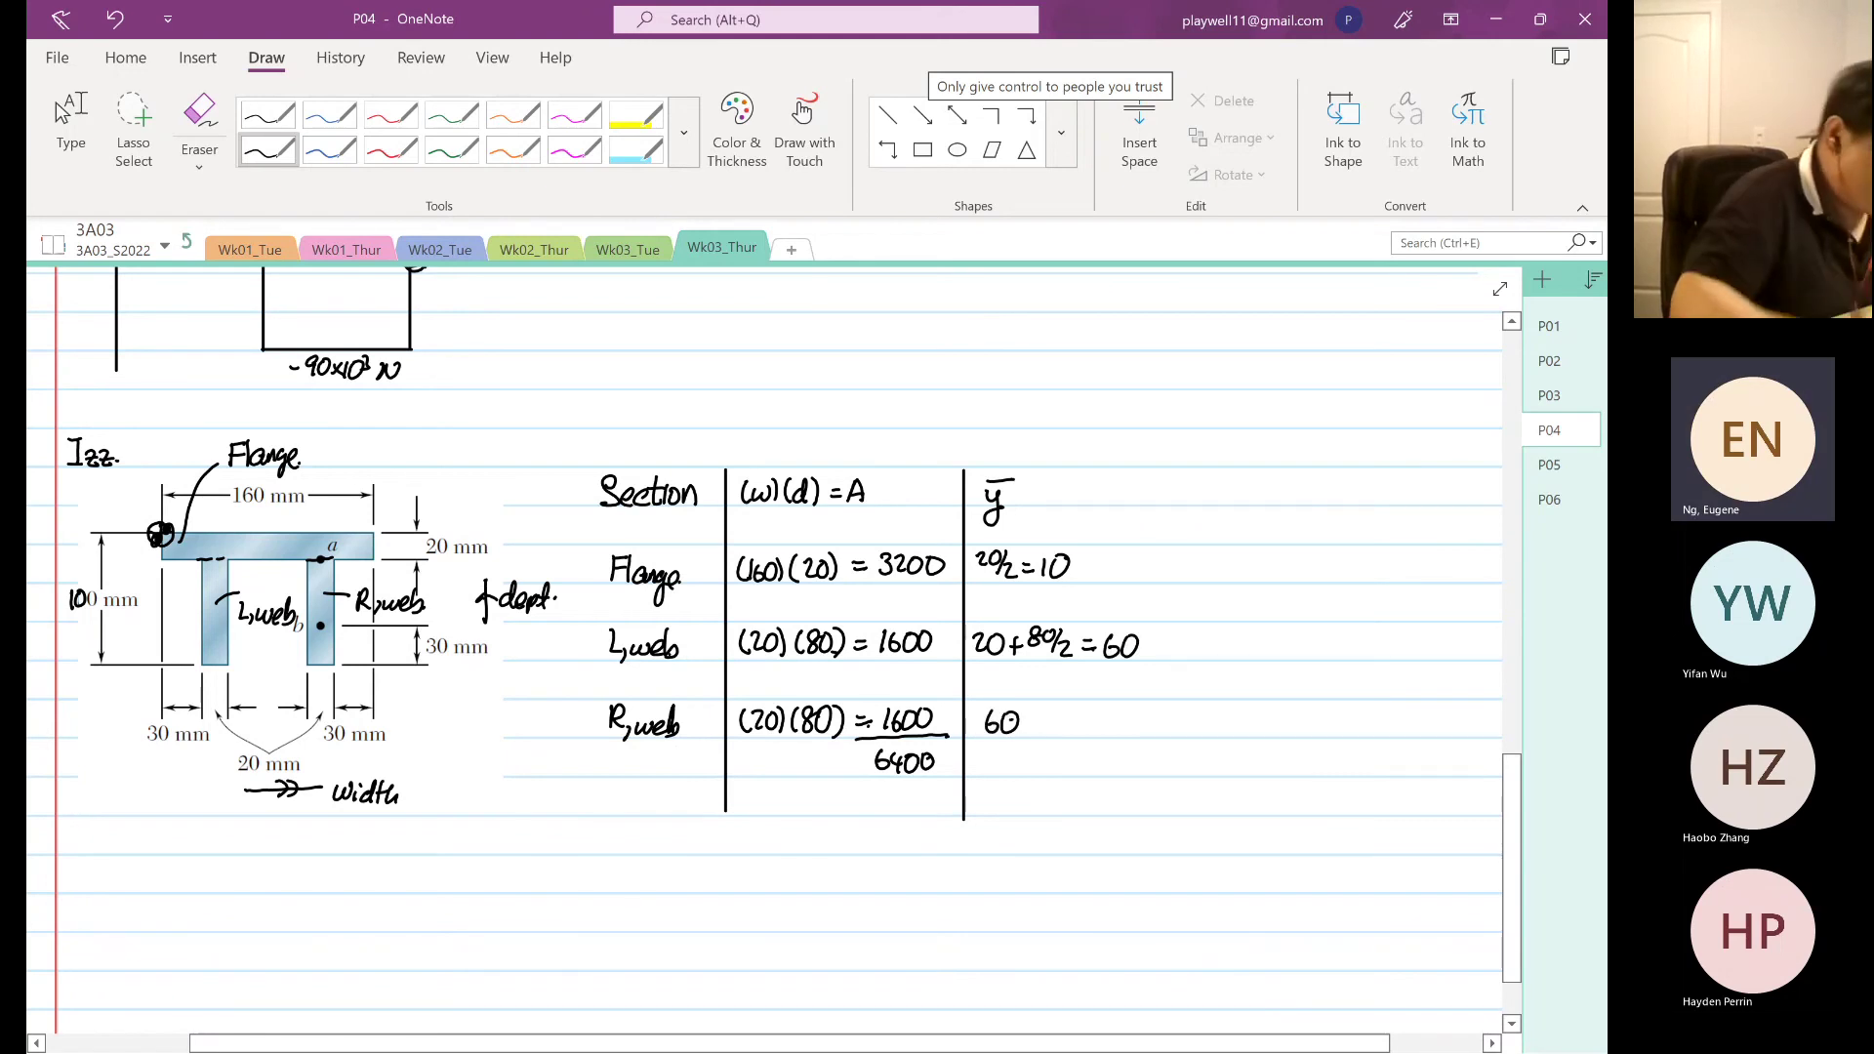
# - Draw a straight vertical divider after the ȳ column and head the next column with "Aȳ"
pyautogui.press('Escape')
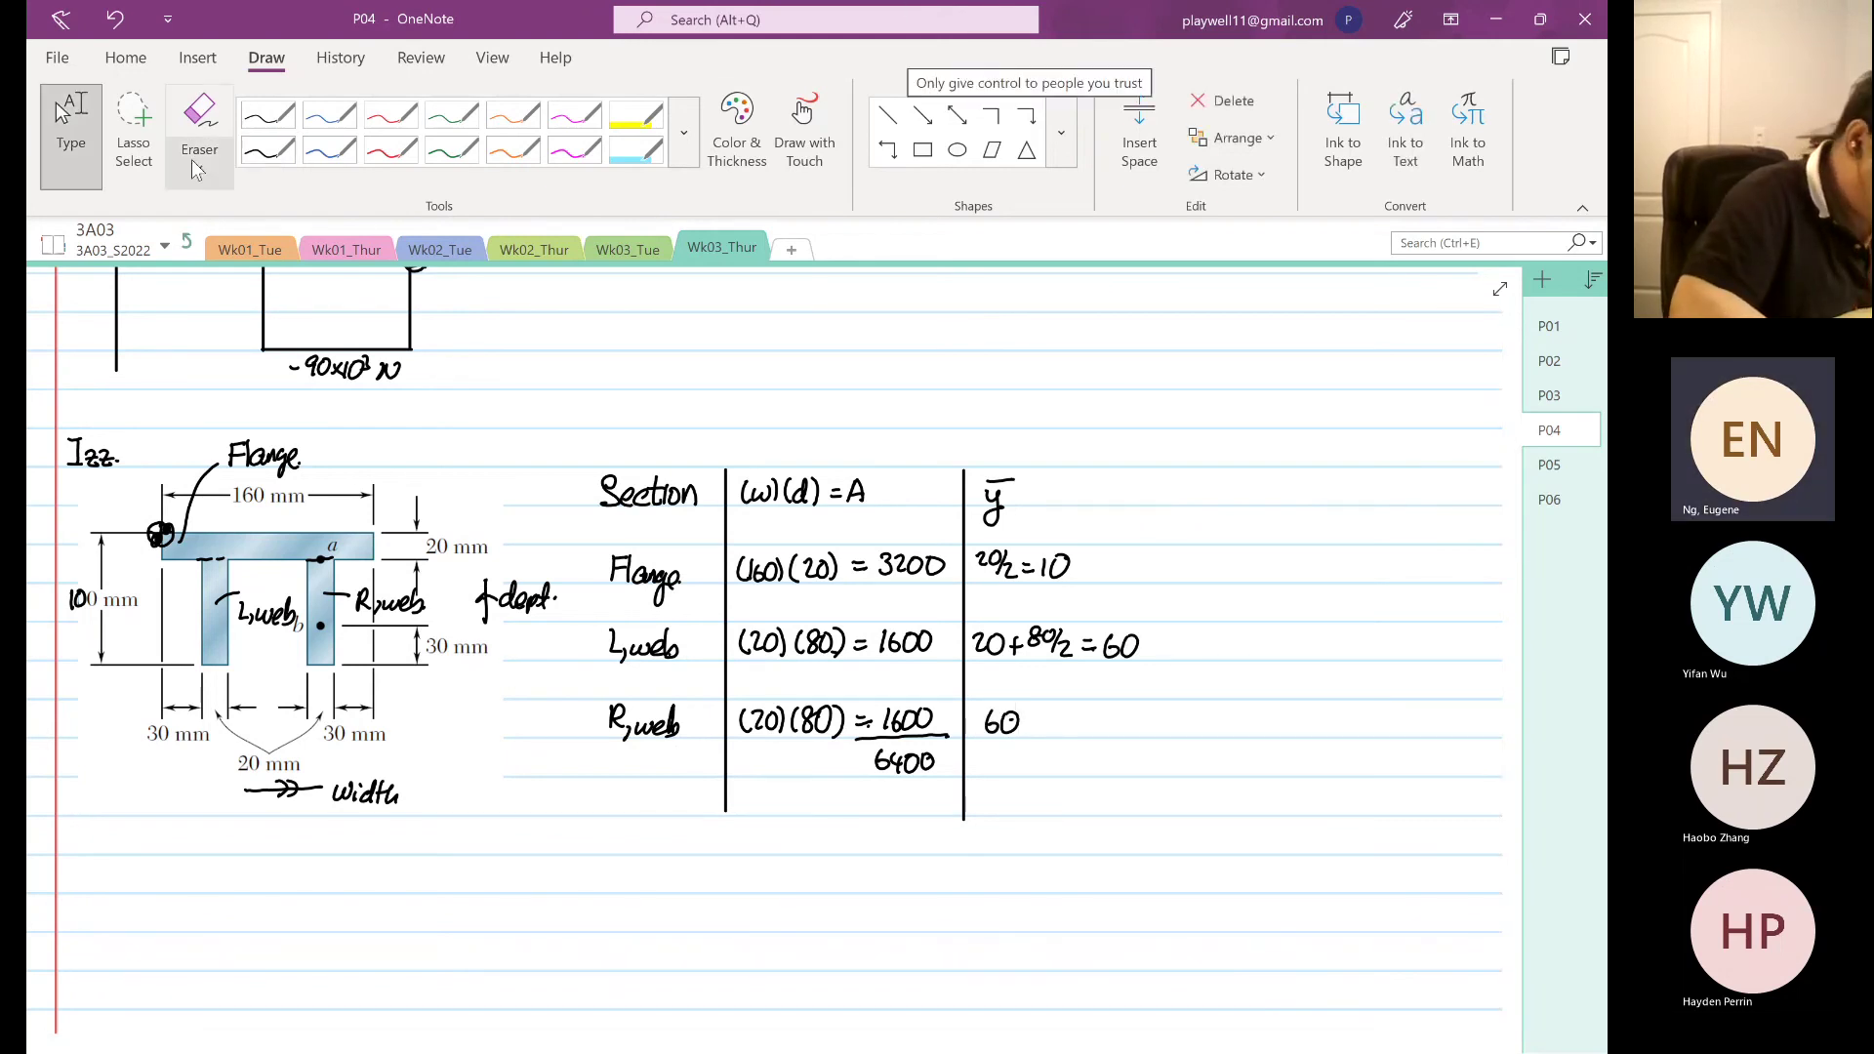
pyautogui.click(887, 114)
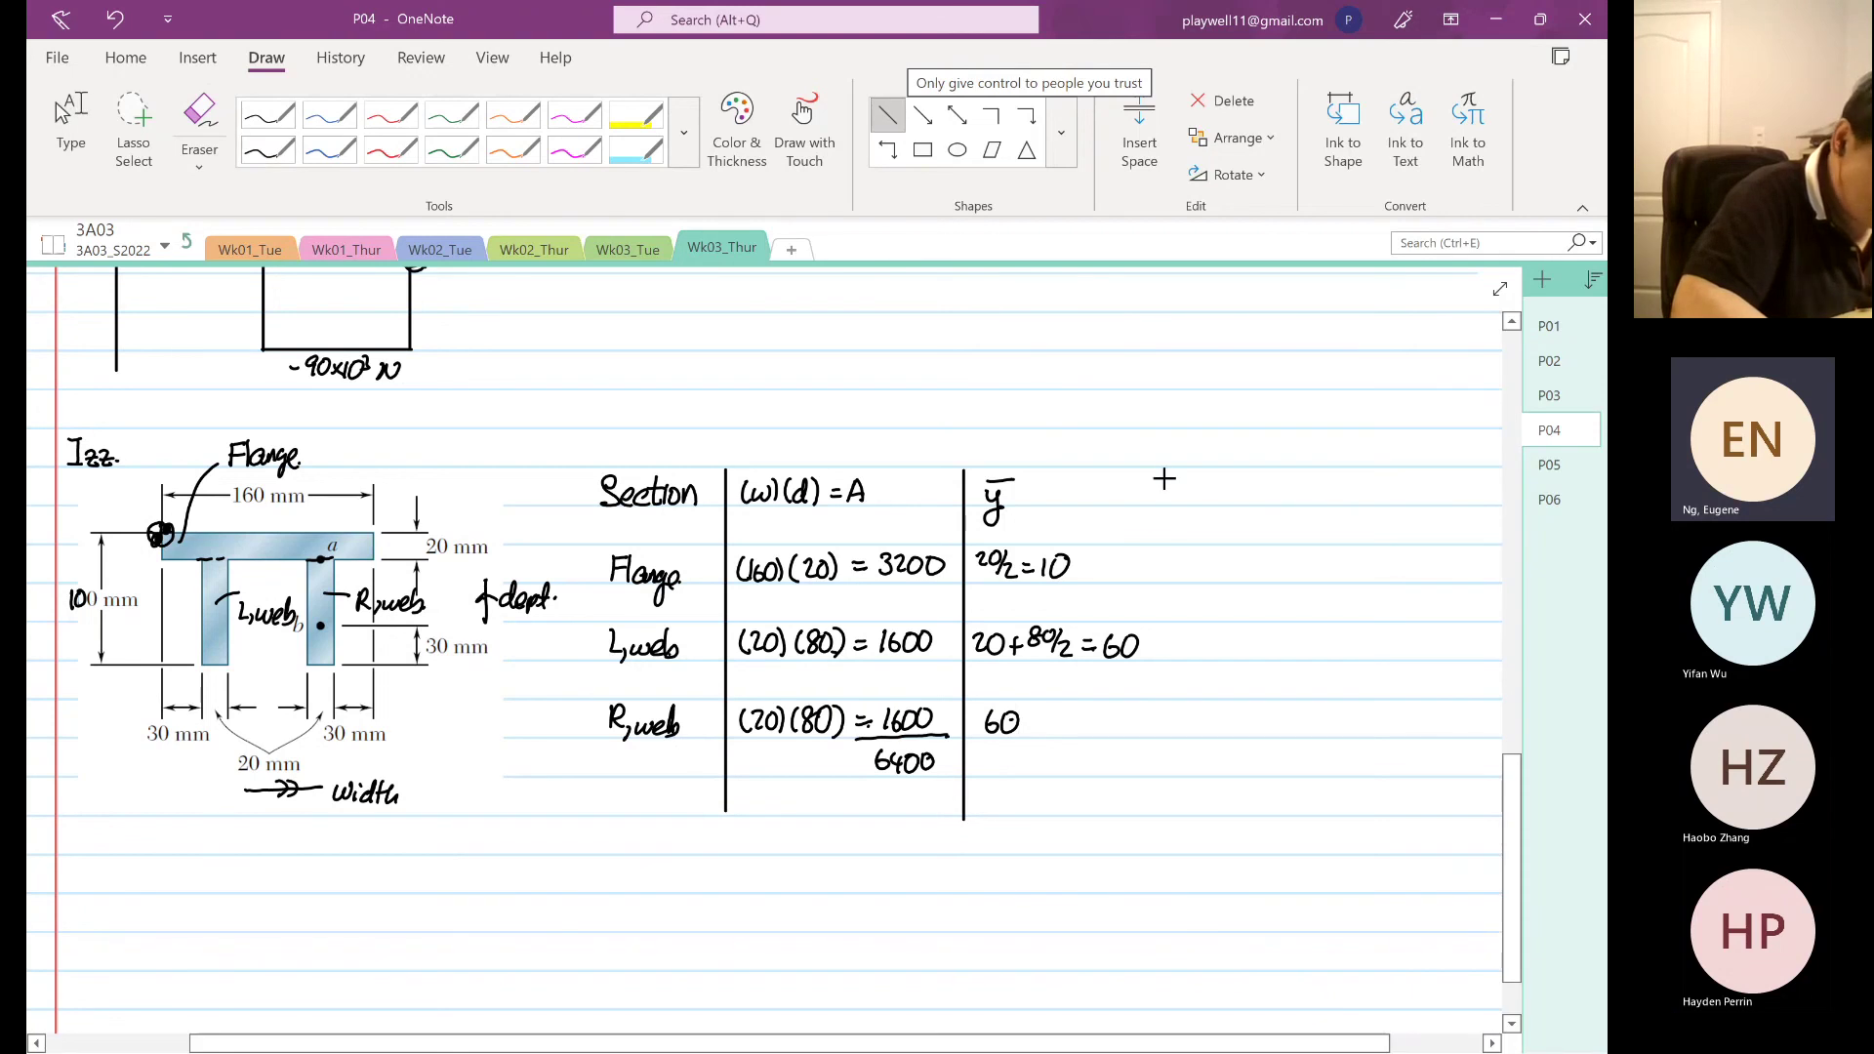
pyautogui.moveTo(1163, 470); pyautogui.dragTo(1157, 814)
pyautogui.click(1106, 886)
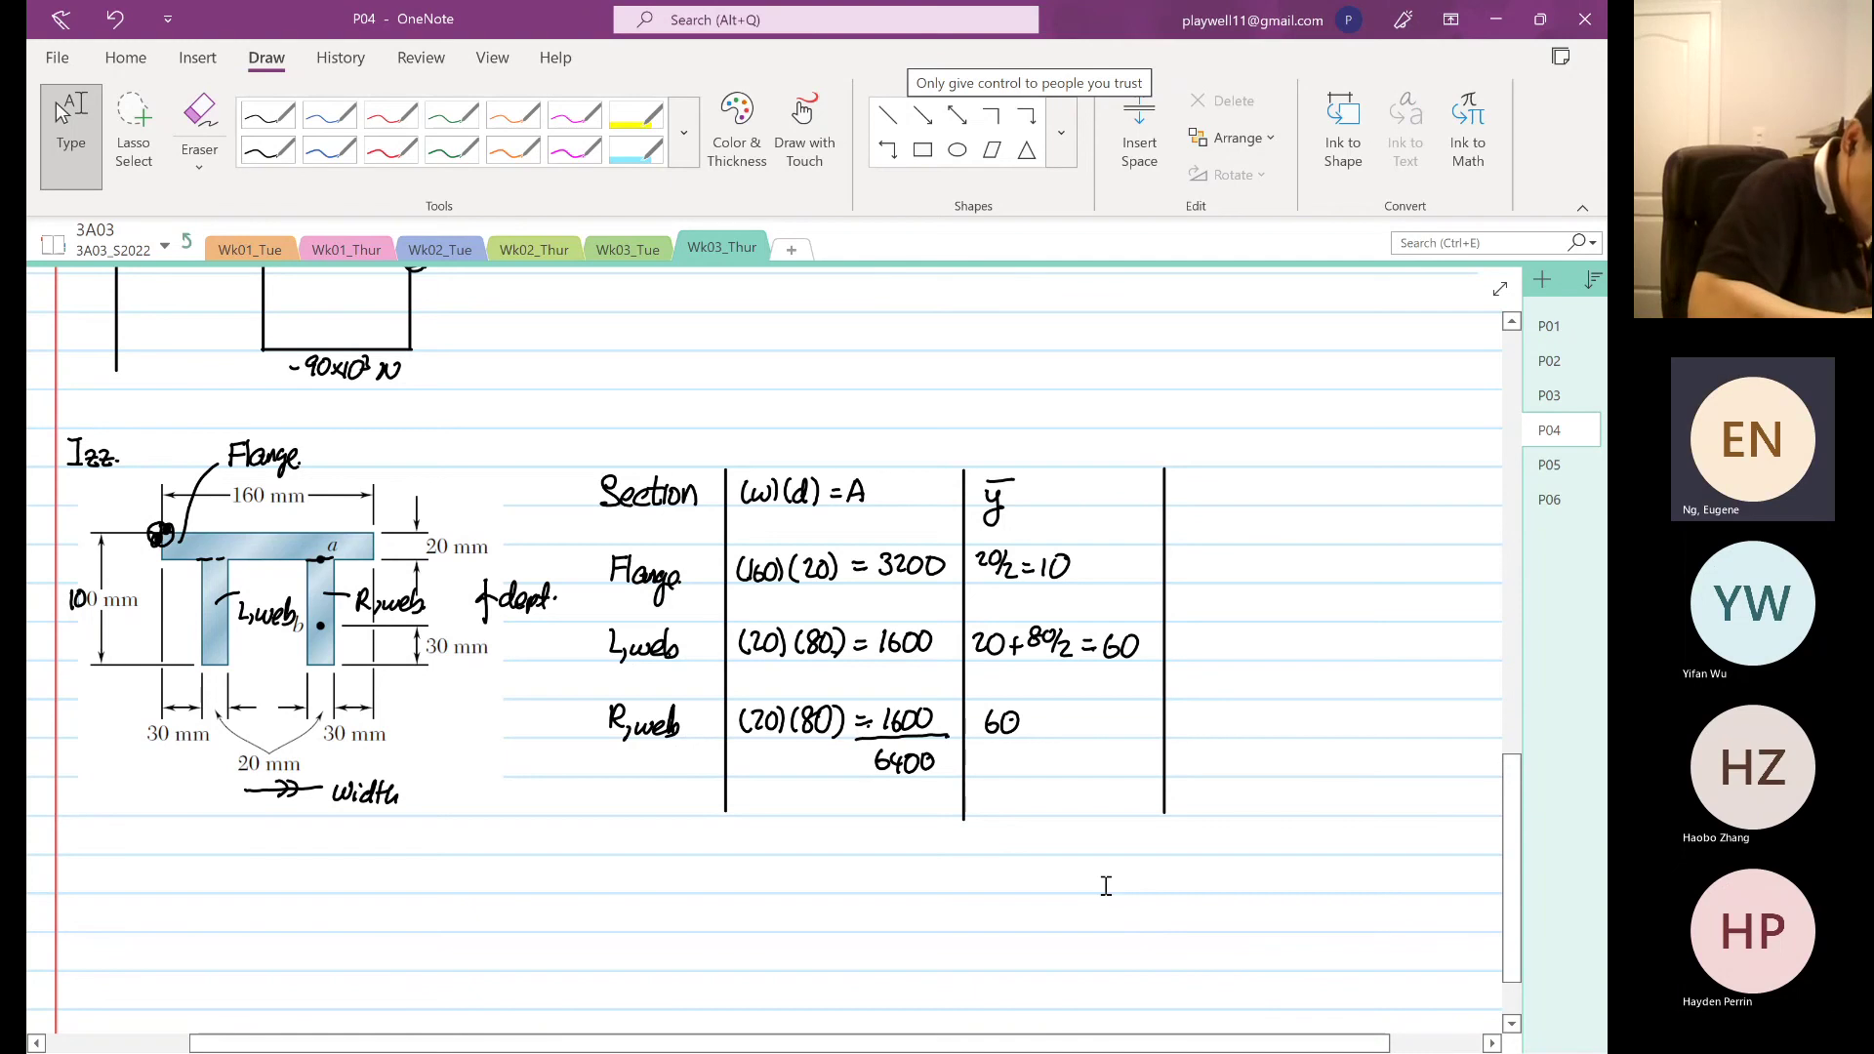
pyautogui.click(269, 150)
pyautogui.moveTo(1178, 503)
pyautogui.mouseDown()
pyautogui.moveTo(1207, 499)
pyautogui.moveTo(1198, 520)
pyautogui.moveTo(1225, 478)
pyautogui.mouseUp()
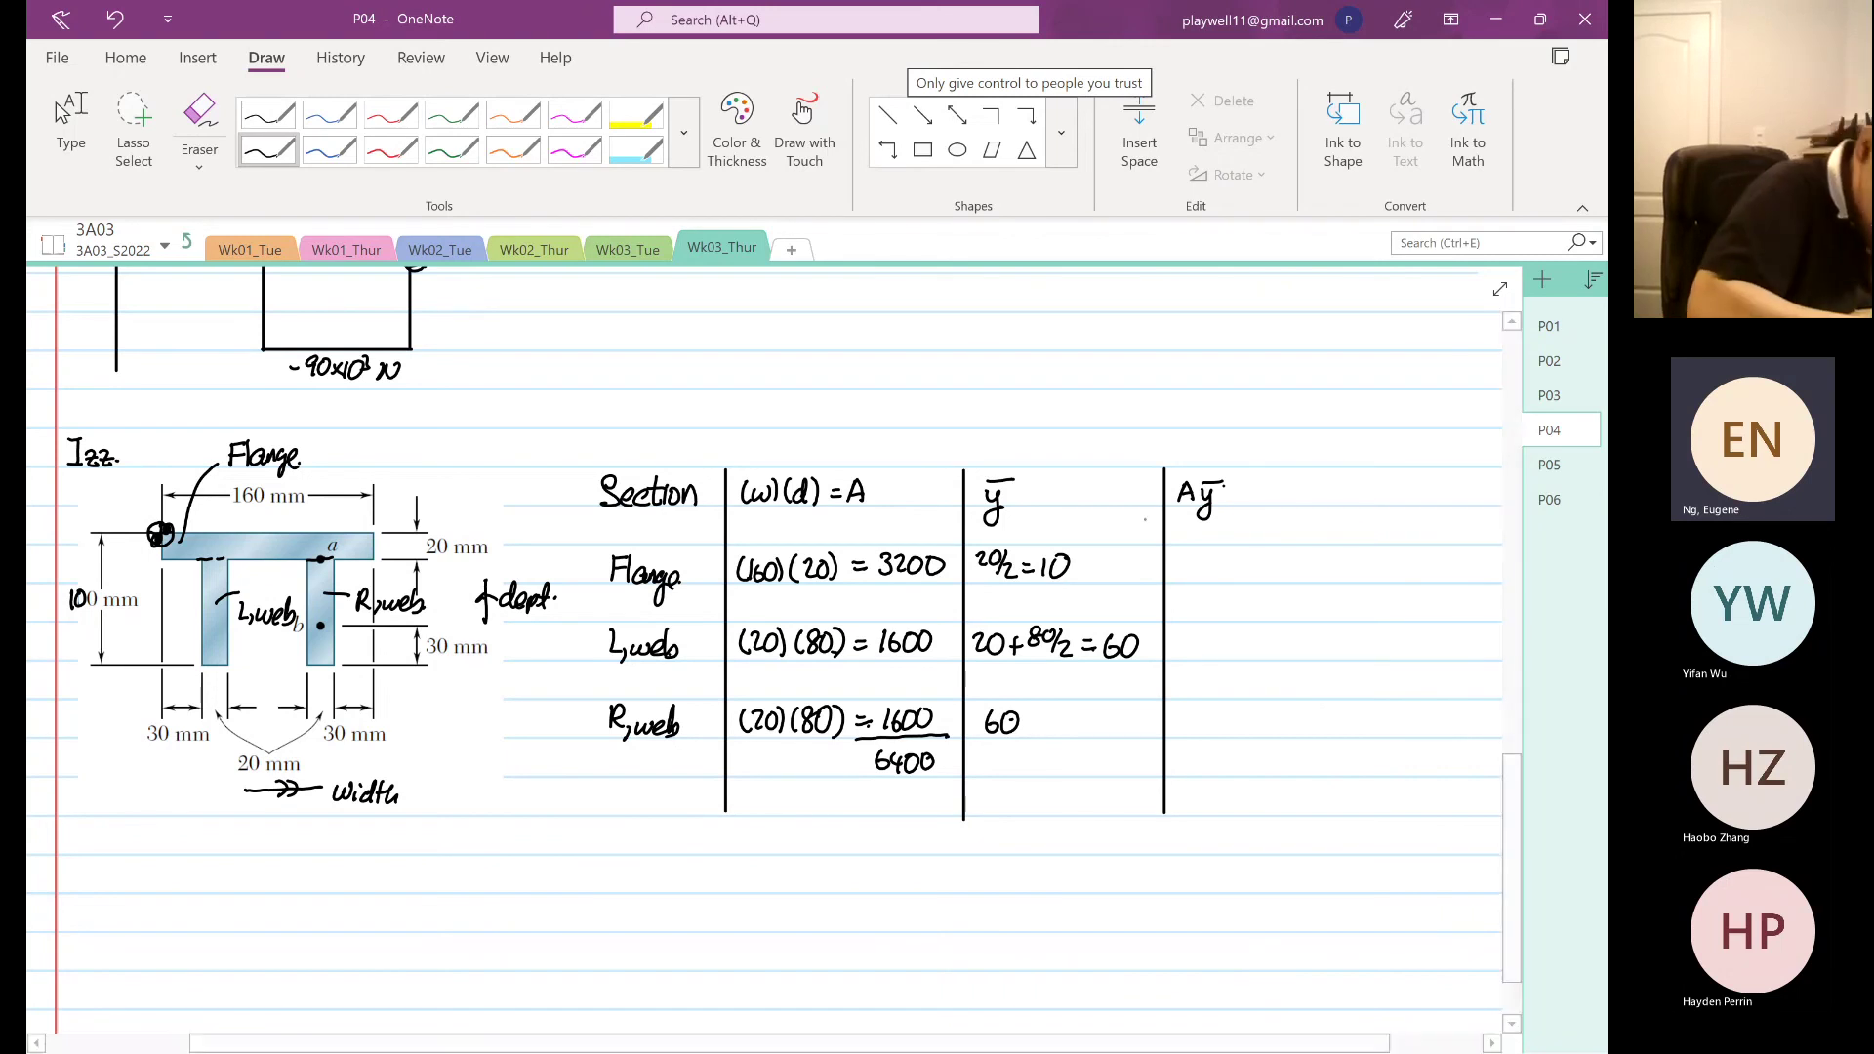
# - Handwrite the Aȳ values 32,000, 96,000 and 96,000 for the Flange, L,web and R,web rows
pyautogui.moveTo(1173, 558); pyautogui.dragTo(1175, 579)
pyautogui.moveTo(1185, 561); pyautogui.dragTo(1192, 586)
pyautogui.moveTo(1210, 564); pyautogui.dragTo(1240, 562)
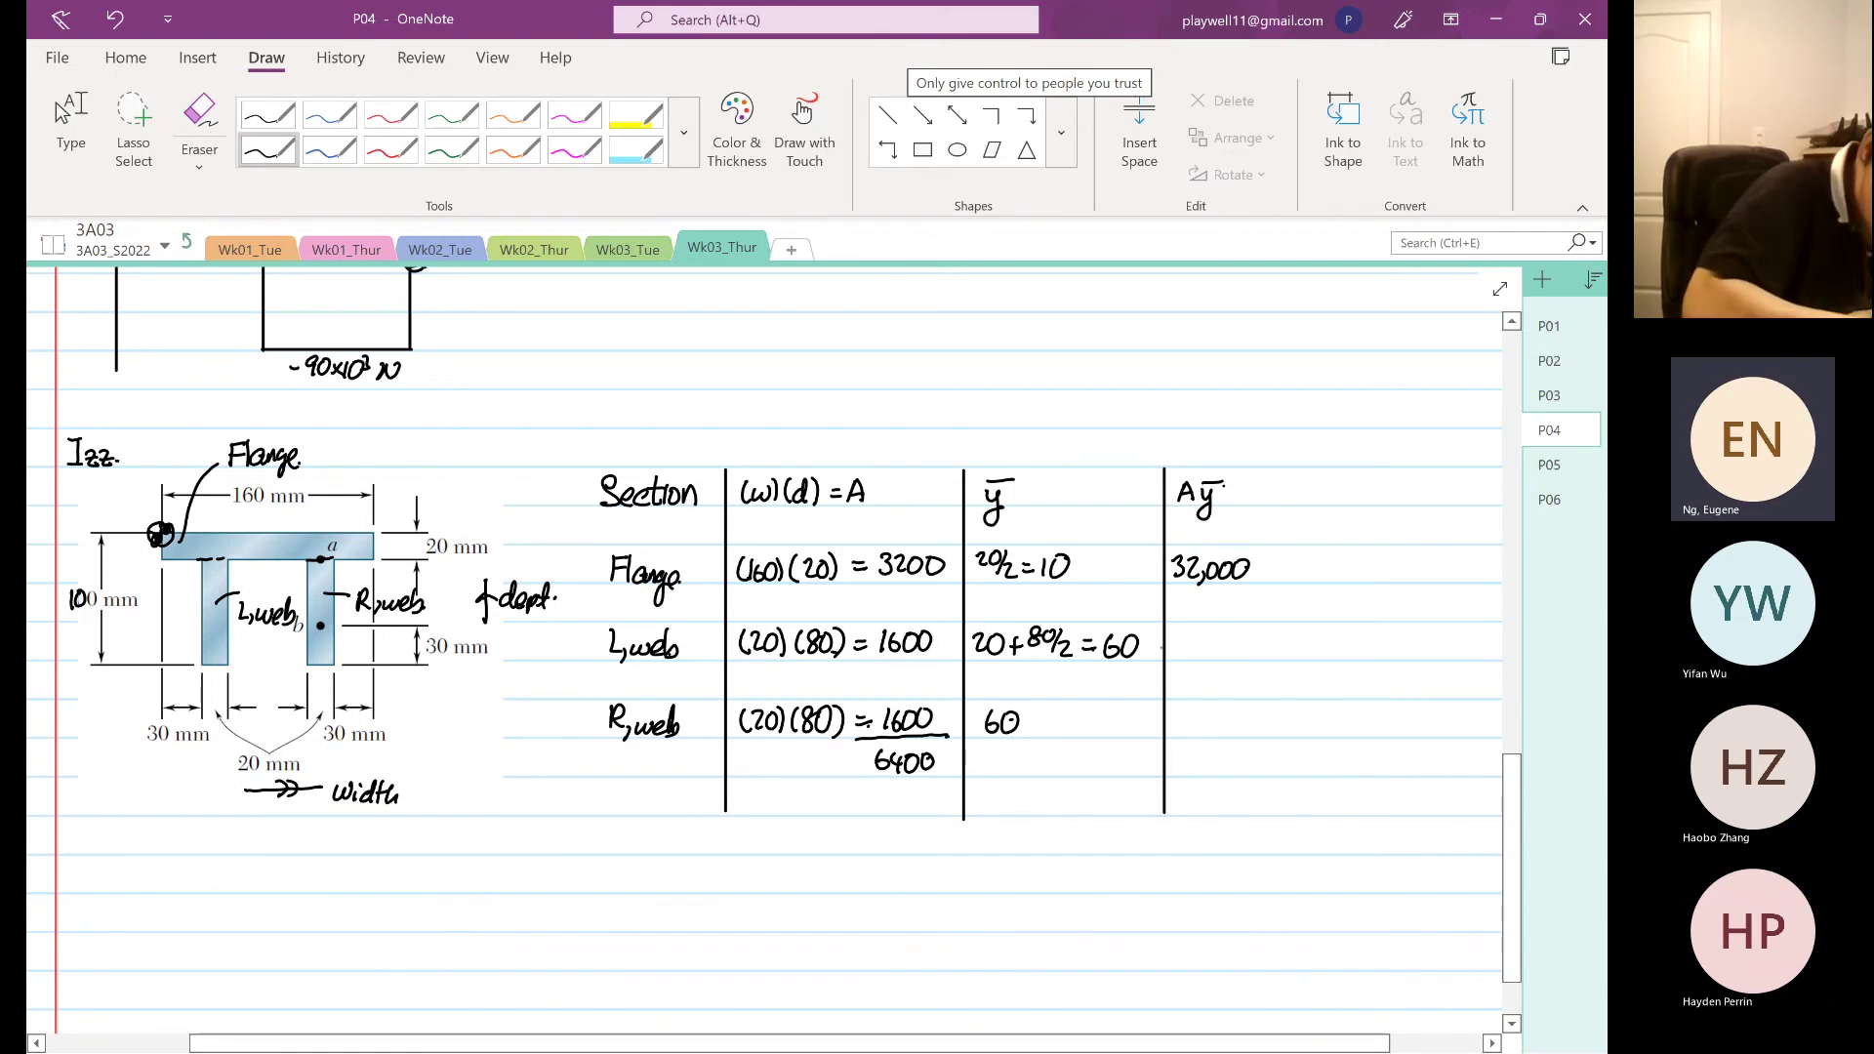
pyautogui.moveTo(1184, 634); pyautogui.dragTo(1178, 661)
pyautogui.moveTo(1196, 634)
pyautogui.mouseDown()
pyautogui.moveTo(1197, 664)
pyautogui.moveTo(1214, 642)
pyautogui.mouseUp()
pyautogui.moveTo(1233, 640); pyautogui.dragTo(1242, 643)
pyautogui.moveTo(1185, 706); pyautogui.dragTo(1193, 732)
pyautogui.moveTo(1212, 721); pyautogui.dragTo(1237, 714)
pyautogui.moveTo(1249, 711); pyautogui.dragTo(1248, 713)
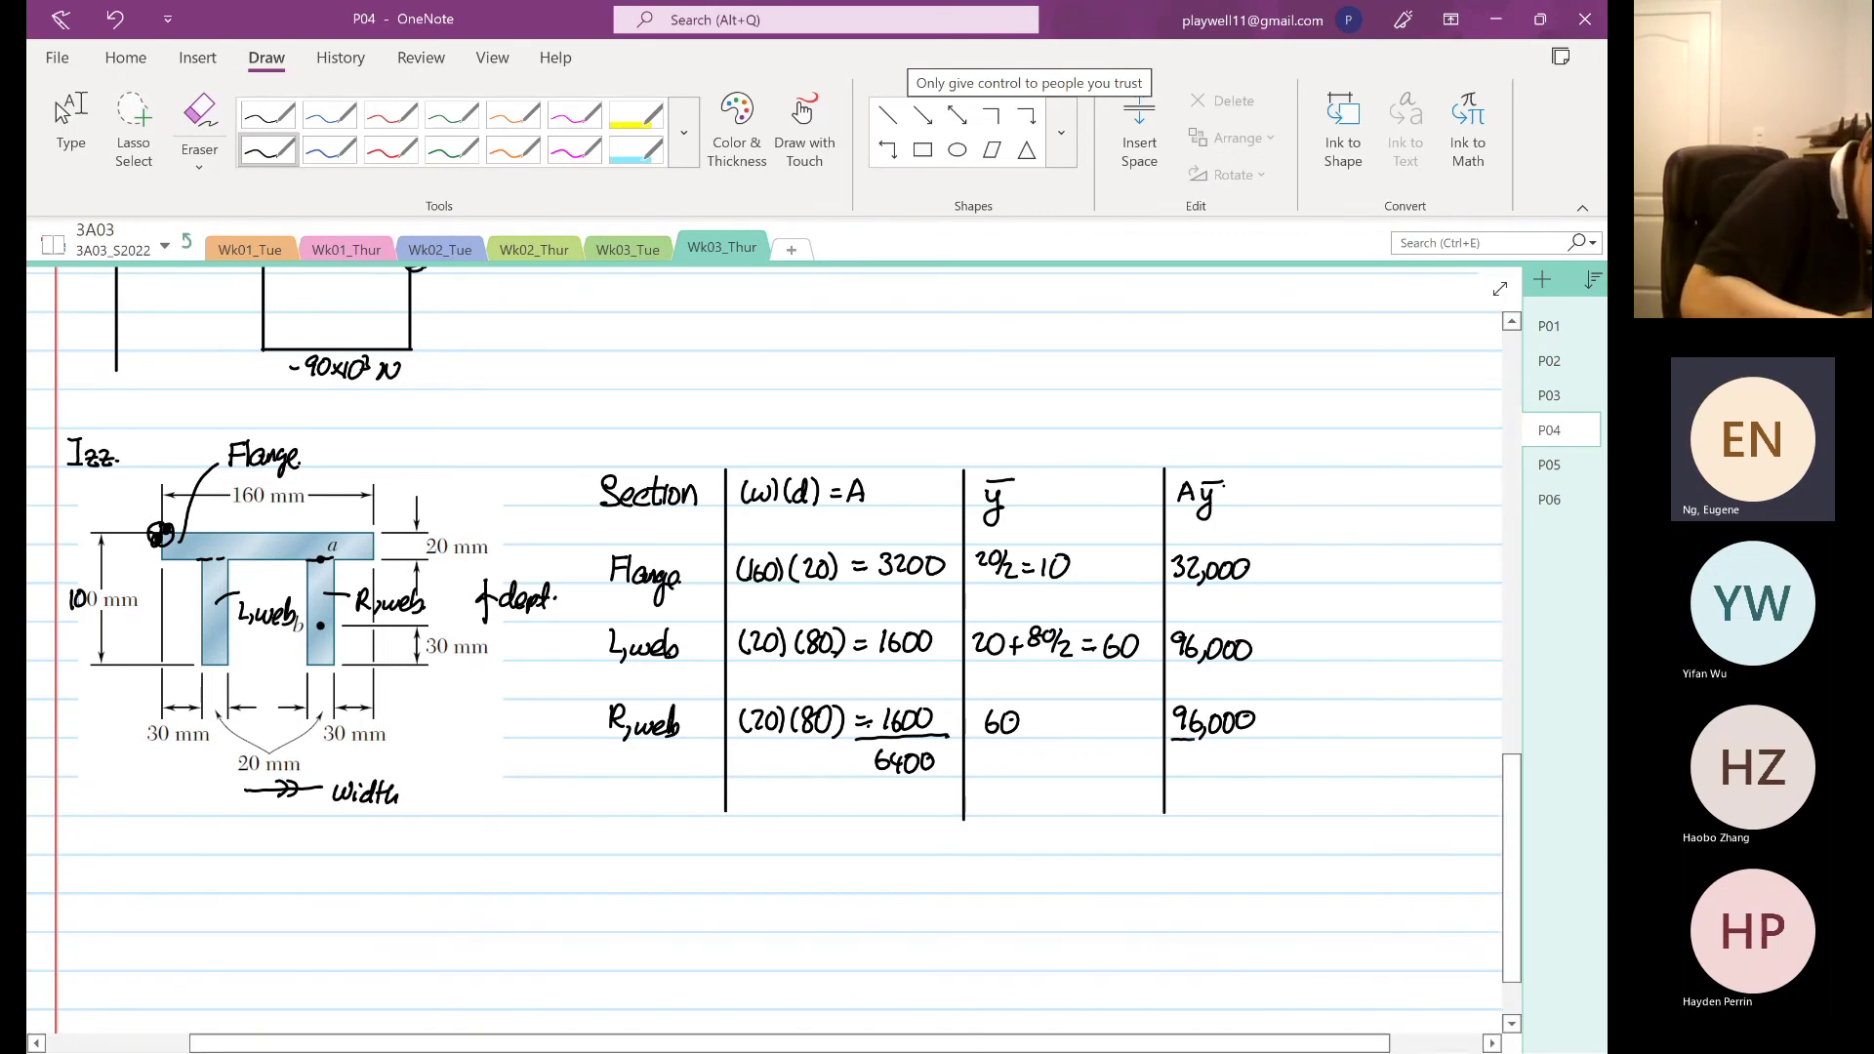
# - Underline the last Aȳ value and handwrite the total 224,000 beneath it
pyautogui.moveTo(1192, 739); pyautogui.dragTo(1264, 737)
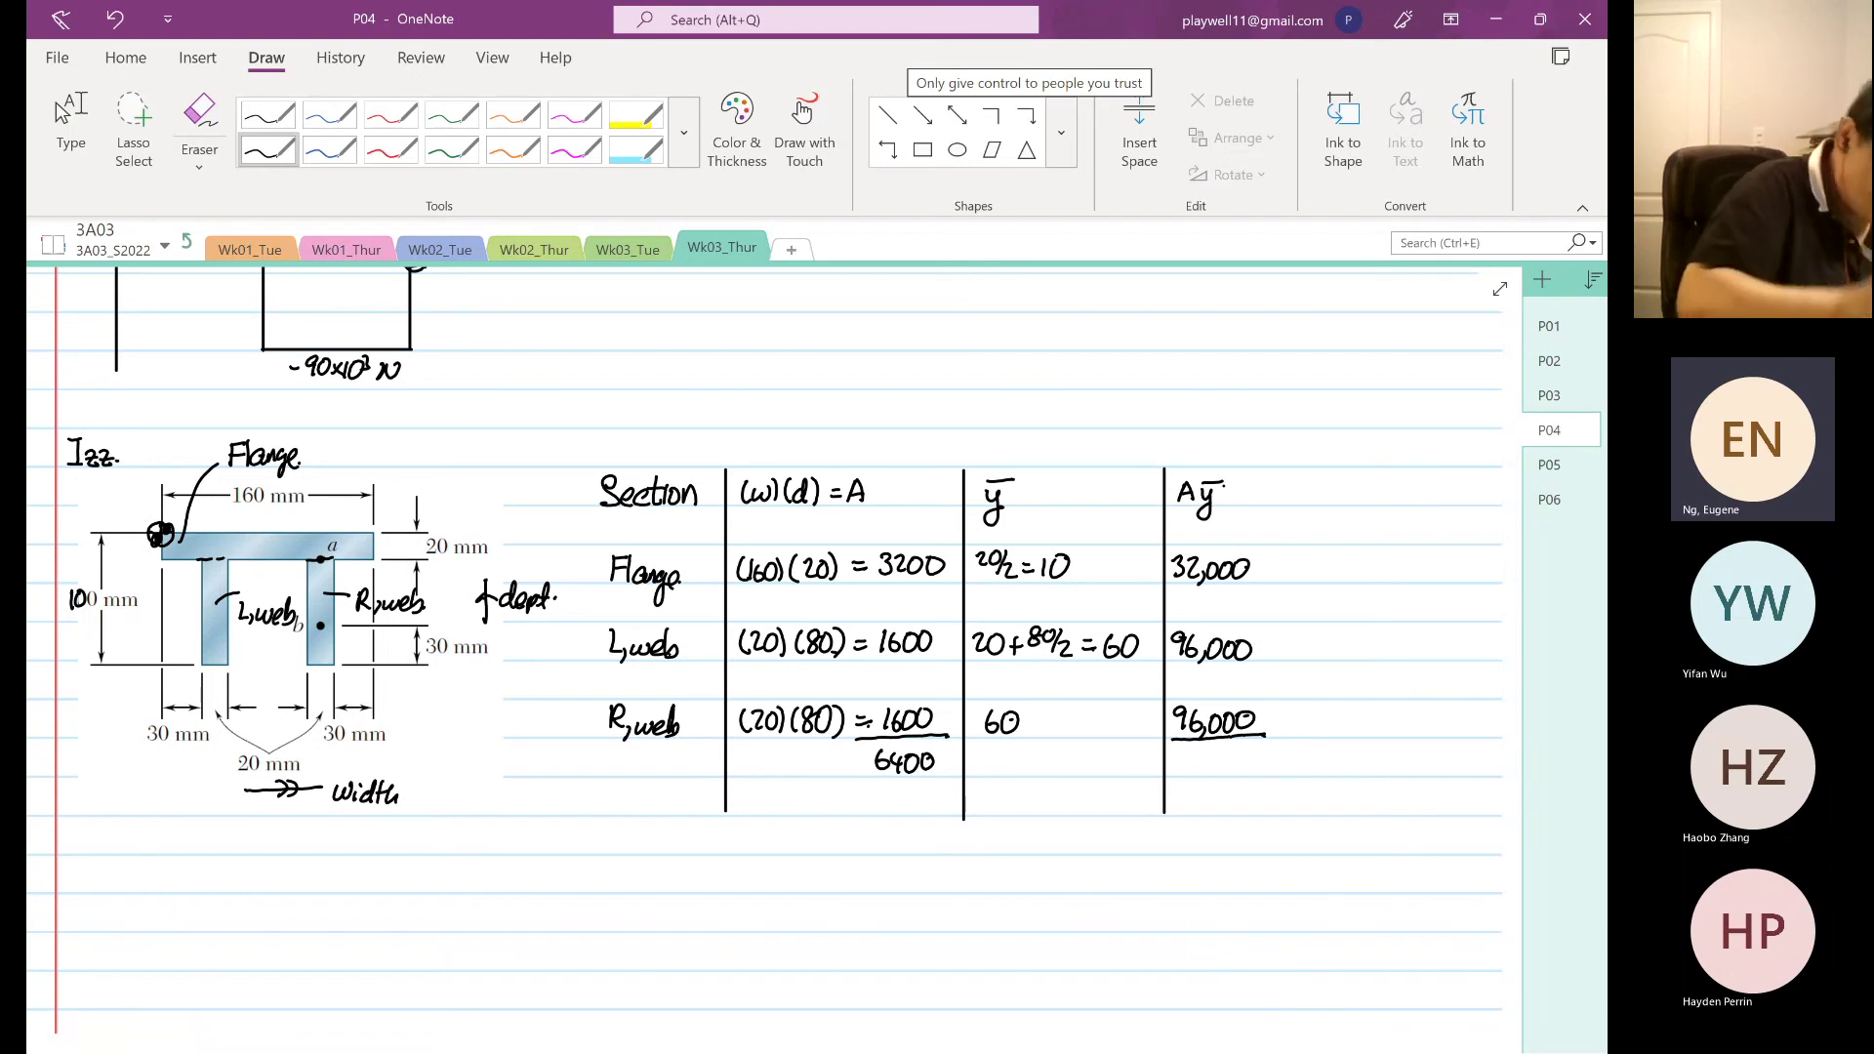
pyautogui.click(1174, 754)
pyautogui.moveTo(1177, 757); pyautogui.dragTo(1259, 775)
pyautogui.moveTo(1277, 752); pyautogui.dragTo(1271, 775)
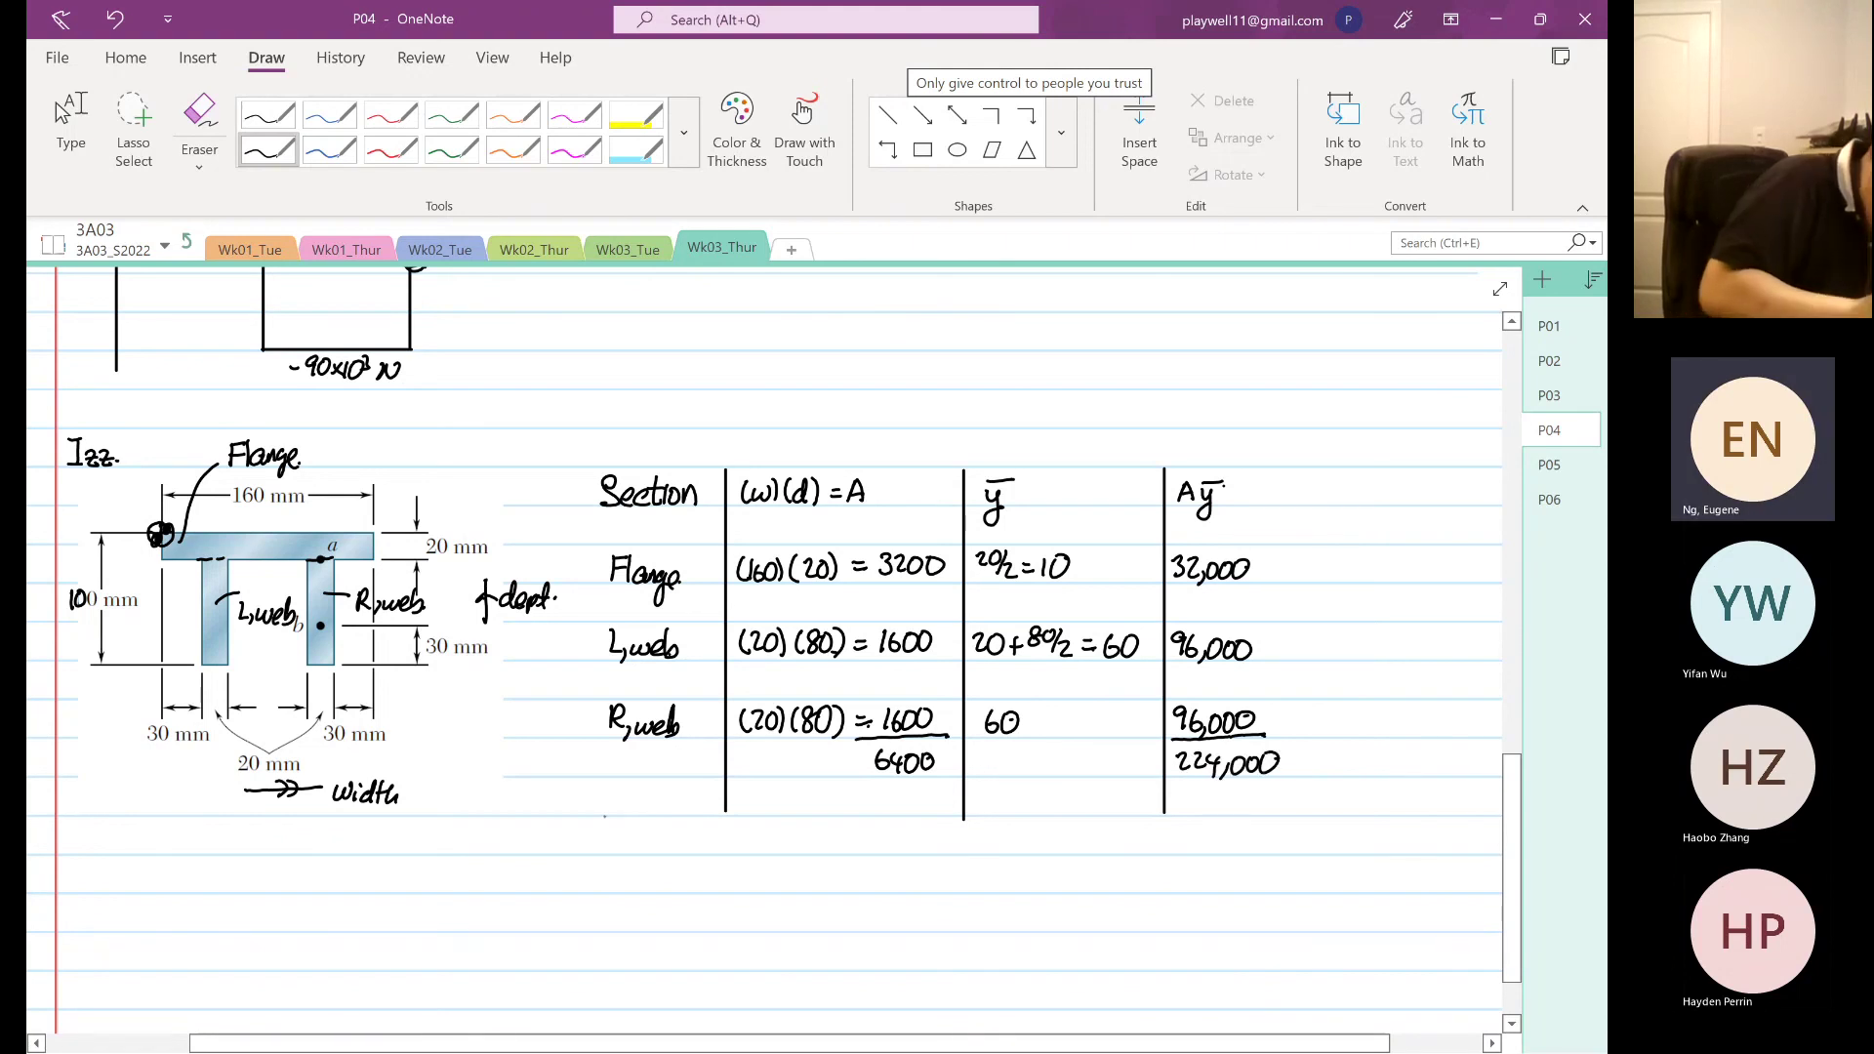
# - Handwrite the centroid quotient "Ȳ = 224,000/6400 =" below the table
pyautogui.moveTo(630, 826)
pyautogui.mouseDown()
pyautogui.moveTo(635, 850)
pyautogui.moveTo(661, 816)
pyautogui.moveTo(703, 837)
pyautogui.mouseUp()
pyautogui.moveTo(703, 822); pyautogui.dragTo(733, 833)
pyautogui.moveTo(728, 820); pyautogui.dragTo(737, 841)
pyautogui.moveTo(756, 822); pyautogui.dragTo(783, 824)
pyautogui.moveTo(796, 818); pyautogui.dragTo(794, 851)
pyautogui.moveTo(810, 837)
pyautogui.mouseDown()
pyautogui.moveTo(817, 856)
pyautogui.moveTo(877, 839)
pyautogui.mouseUp()
pyautogui.moveTo(865, 849); pyautogui.dragTo(877, 848)
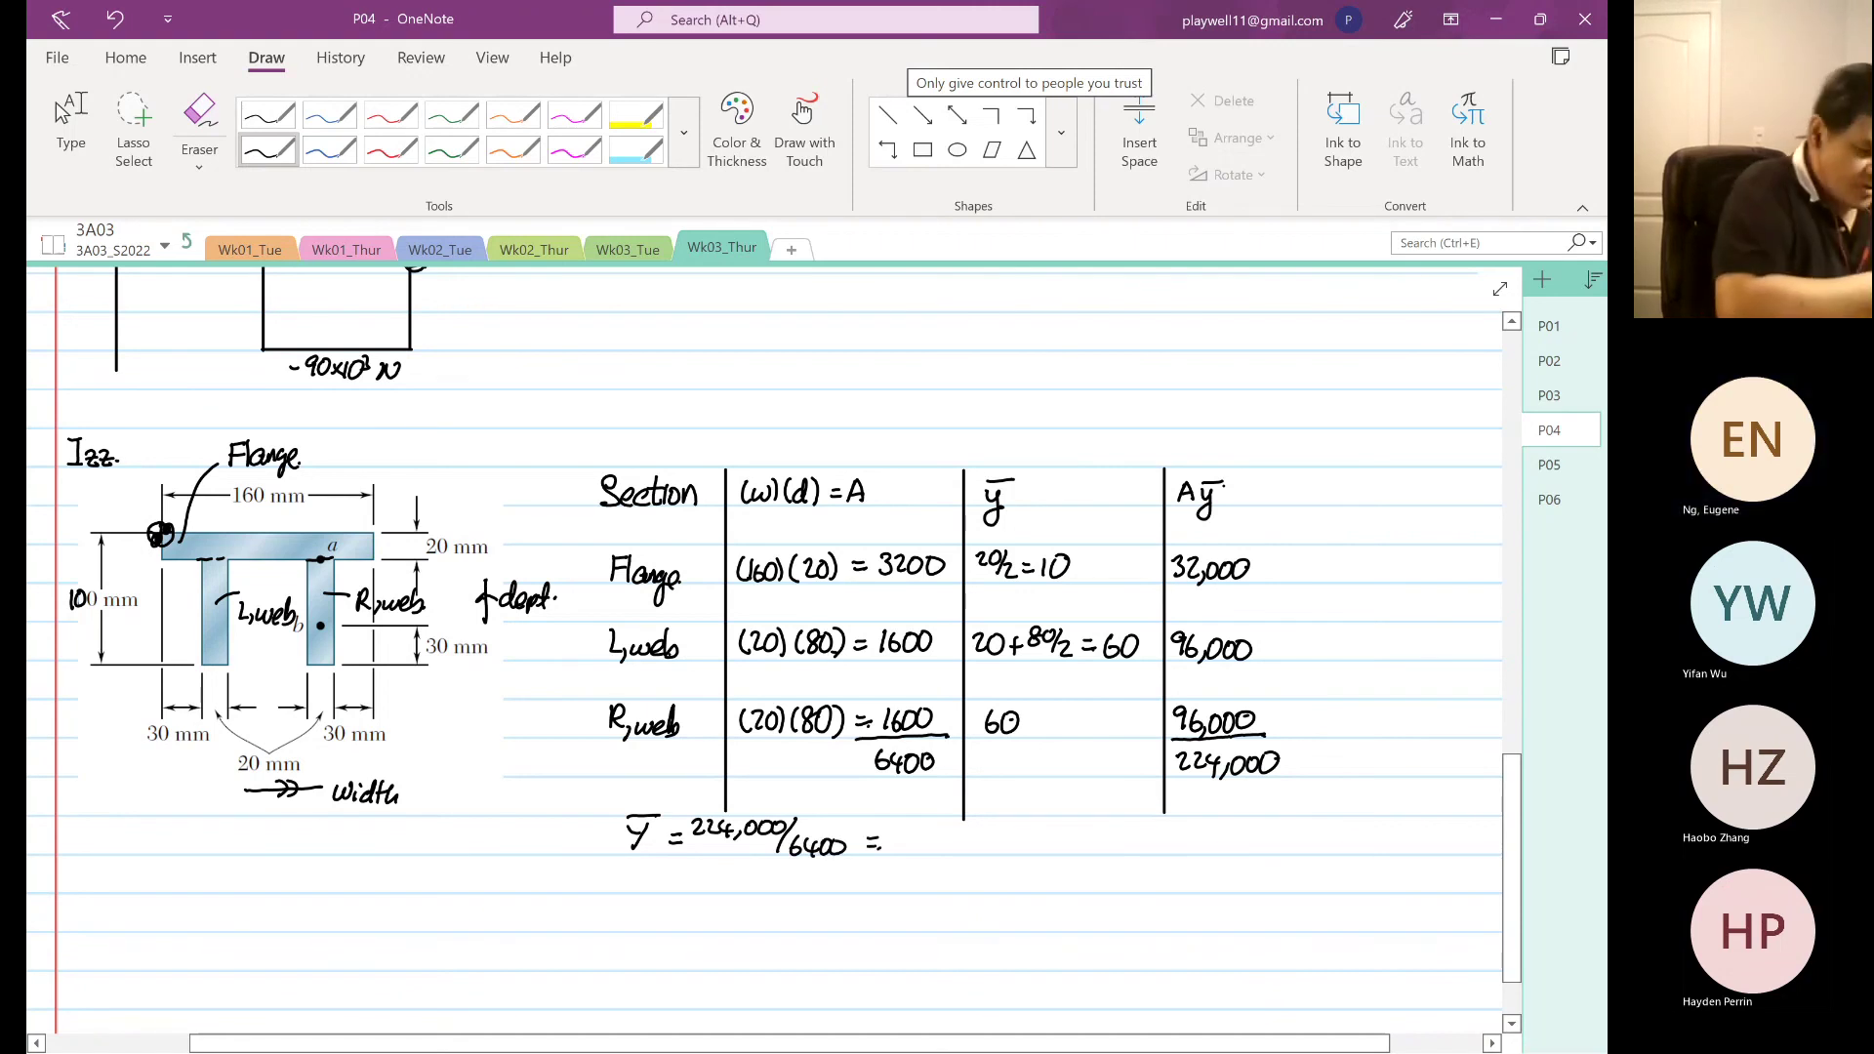
pyautogui.click(879, 849)
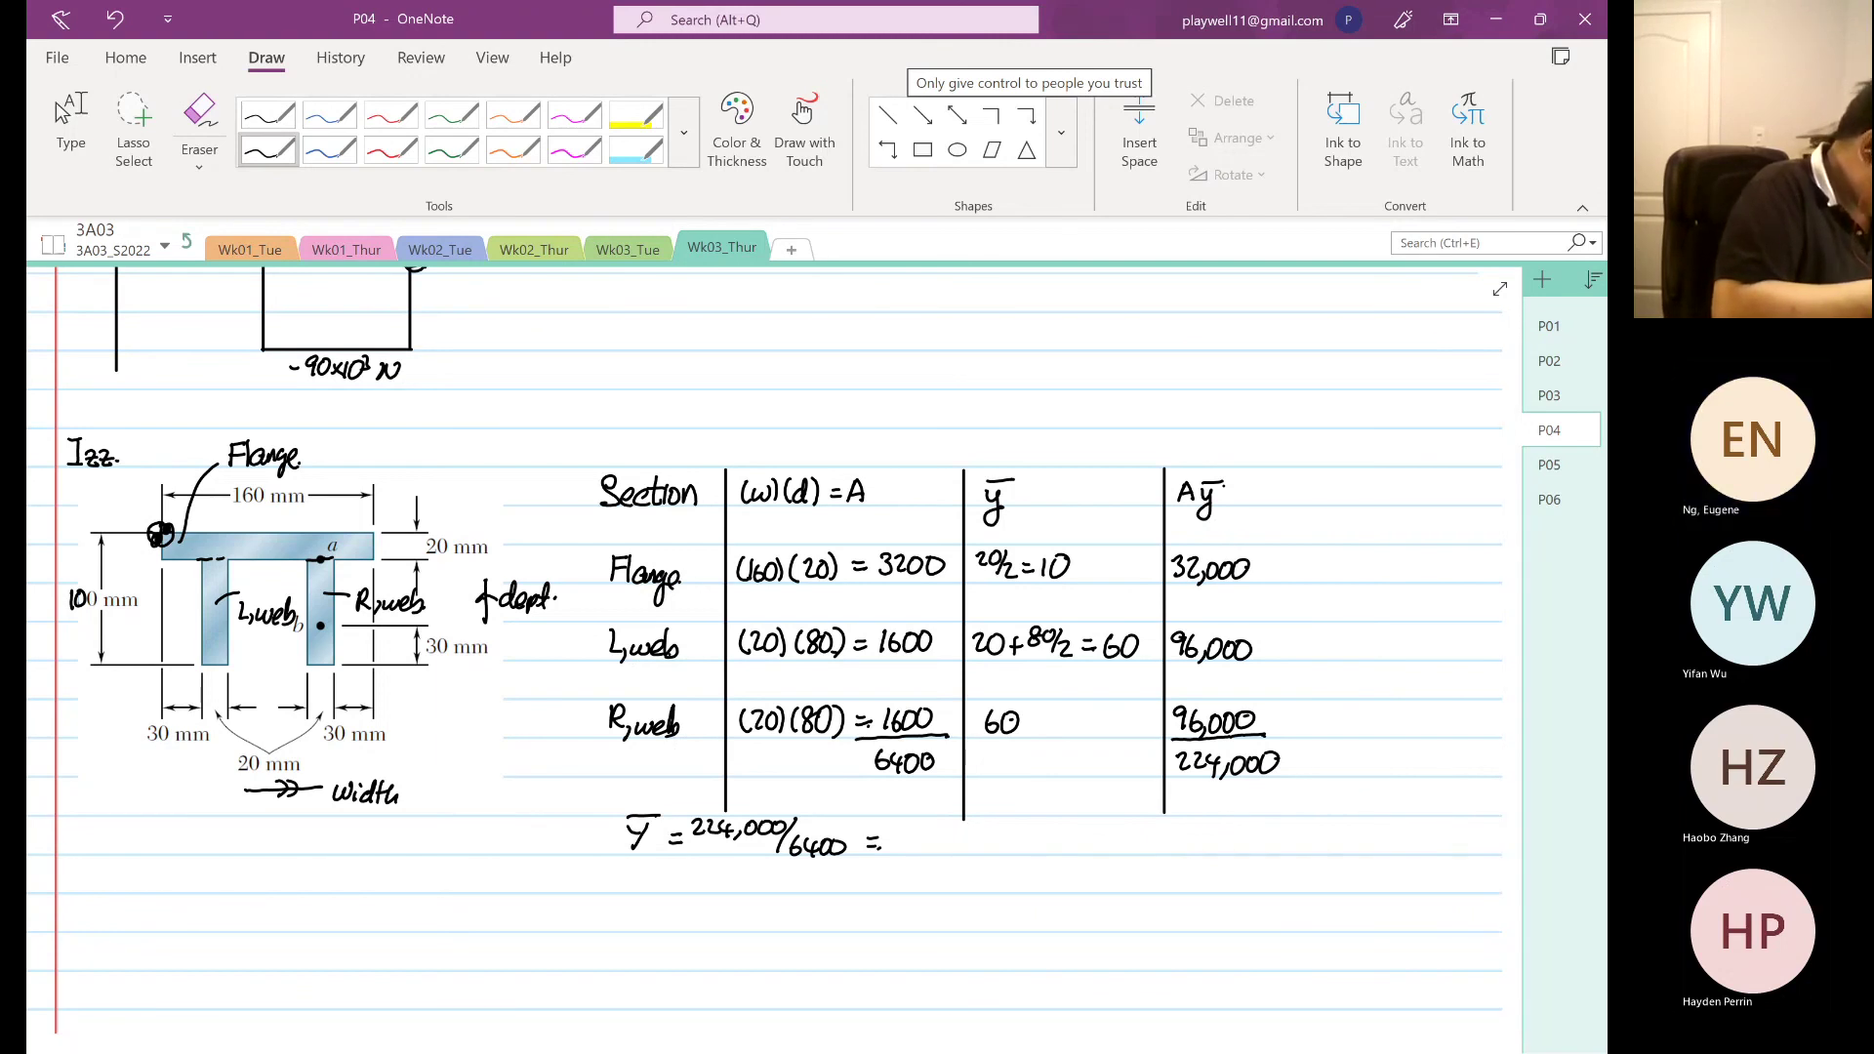
pyautogui.click(904, 838)
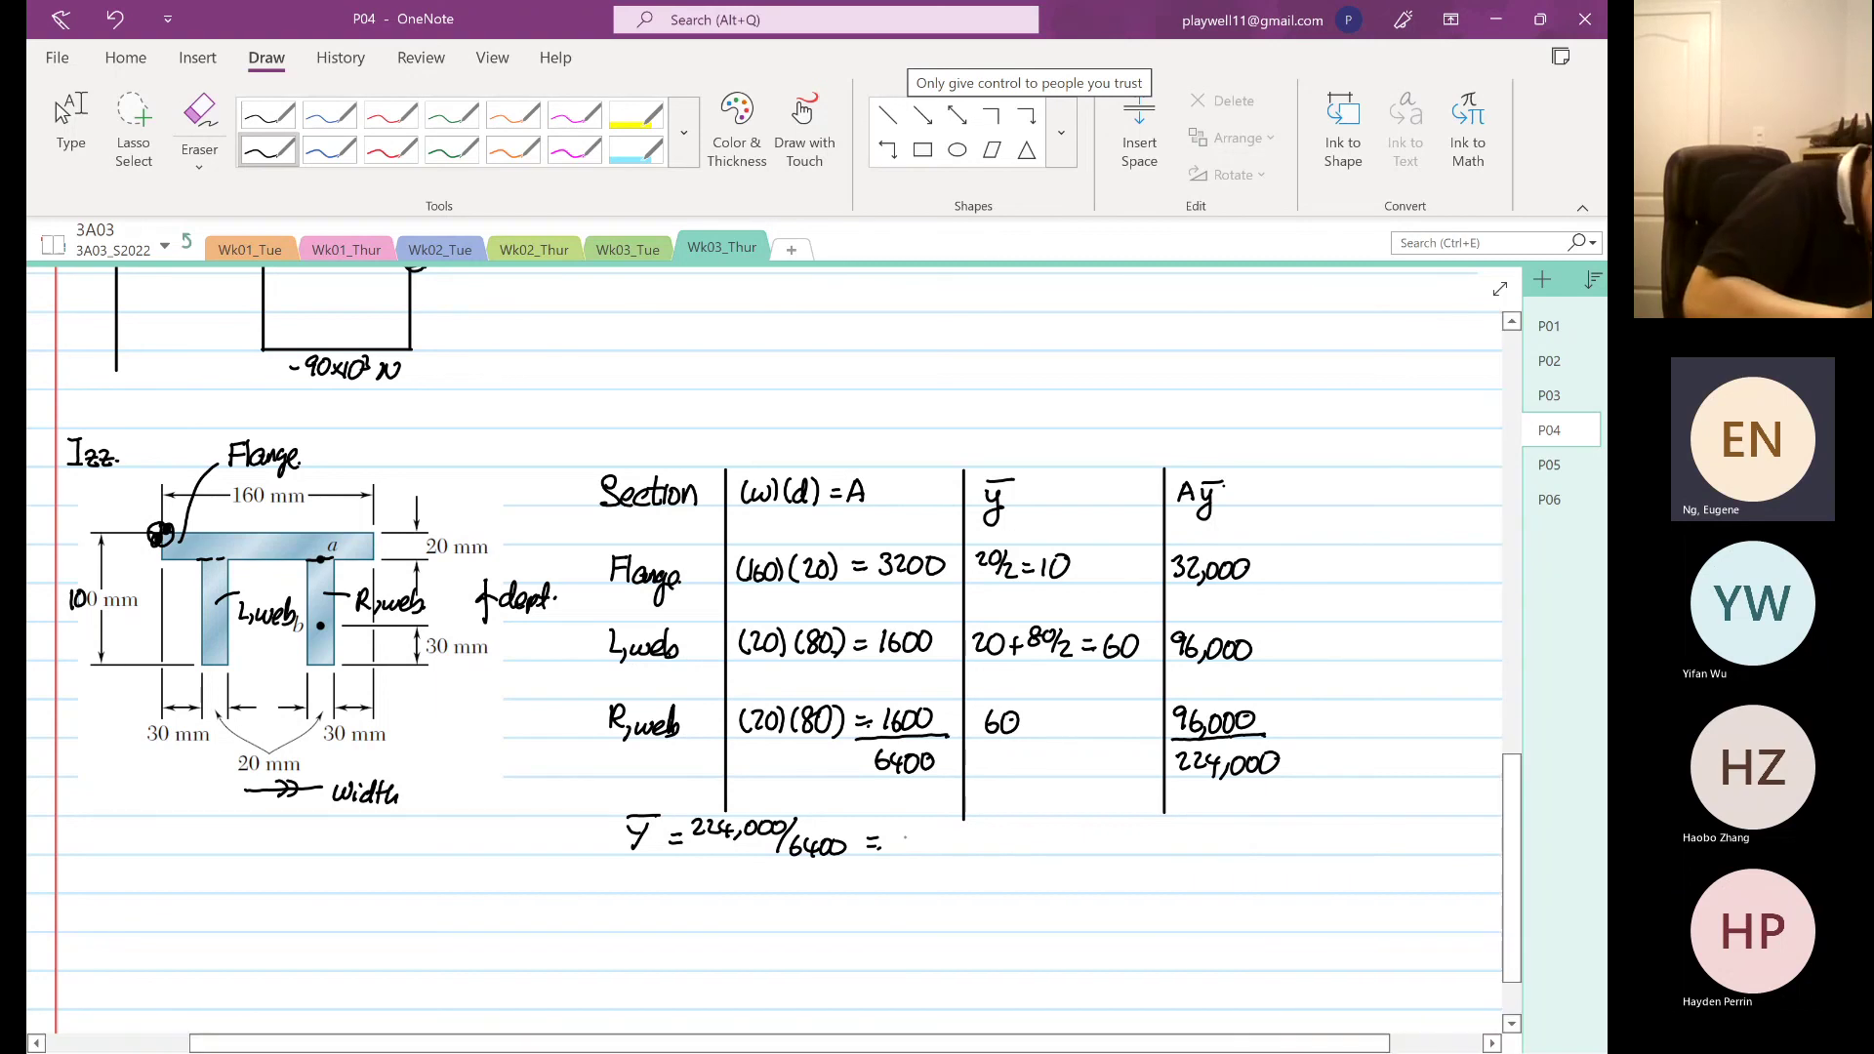
# - Complete the centroid line by handwriting "35 mm from the top"
pyautogui.moveTo(895, 825)
pyautogui.mouseDown()
pyautogui.moveTo(909, 852)
pyautogui.moveTo(978, 850)
pyautogui.moveTo(1012, 824)
pyautogui.moveTo(999, 858)
pyautogui.mouseUp()
pyautogui.moveTo(1005, 842); pyautogui.dragTo(1093, 835)
pyautogui.moveTo(1085, 823)
pyautogui.mouseDown()
pyautogui.moveTo(1094, 851)
pyautogui.moveTo(1138, 852)
pyautogui.mouseUp()
pyautogui.moveTo(1130, 836); pyautogui.dragTo(1153, 857)
pyautogui.moveTo(1161, 835); pyautogui.dragTo(1159, 861)
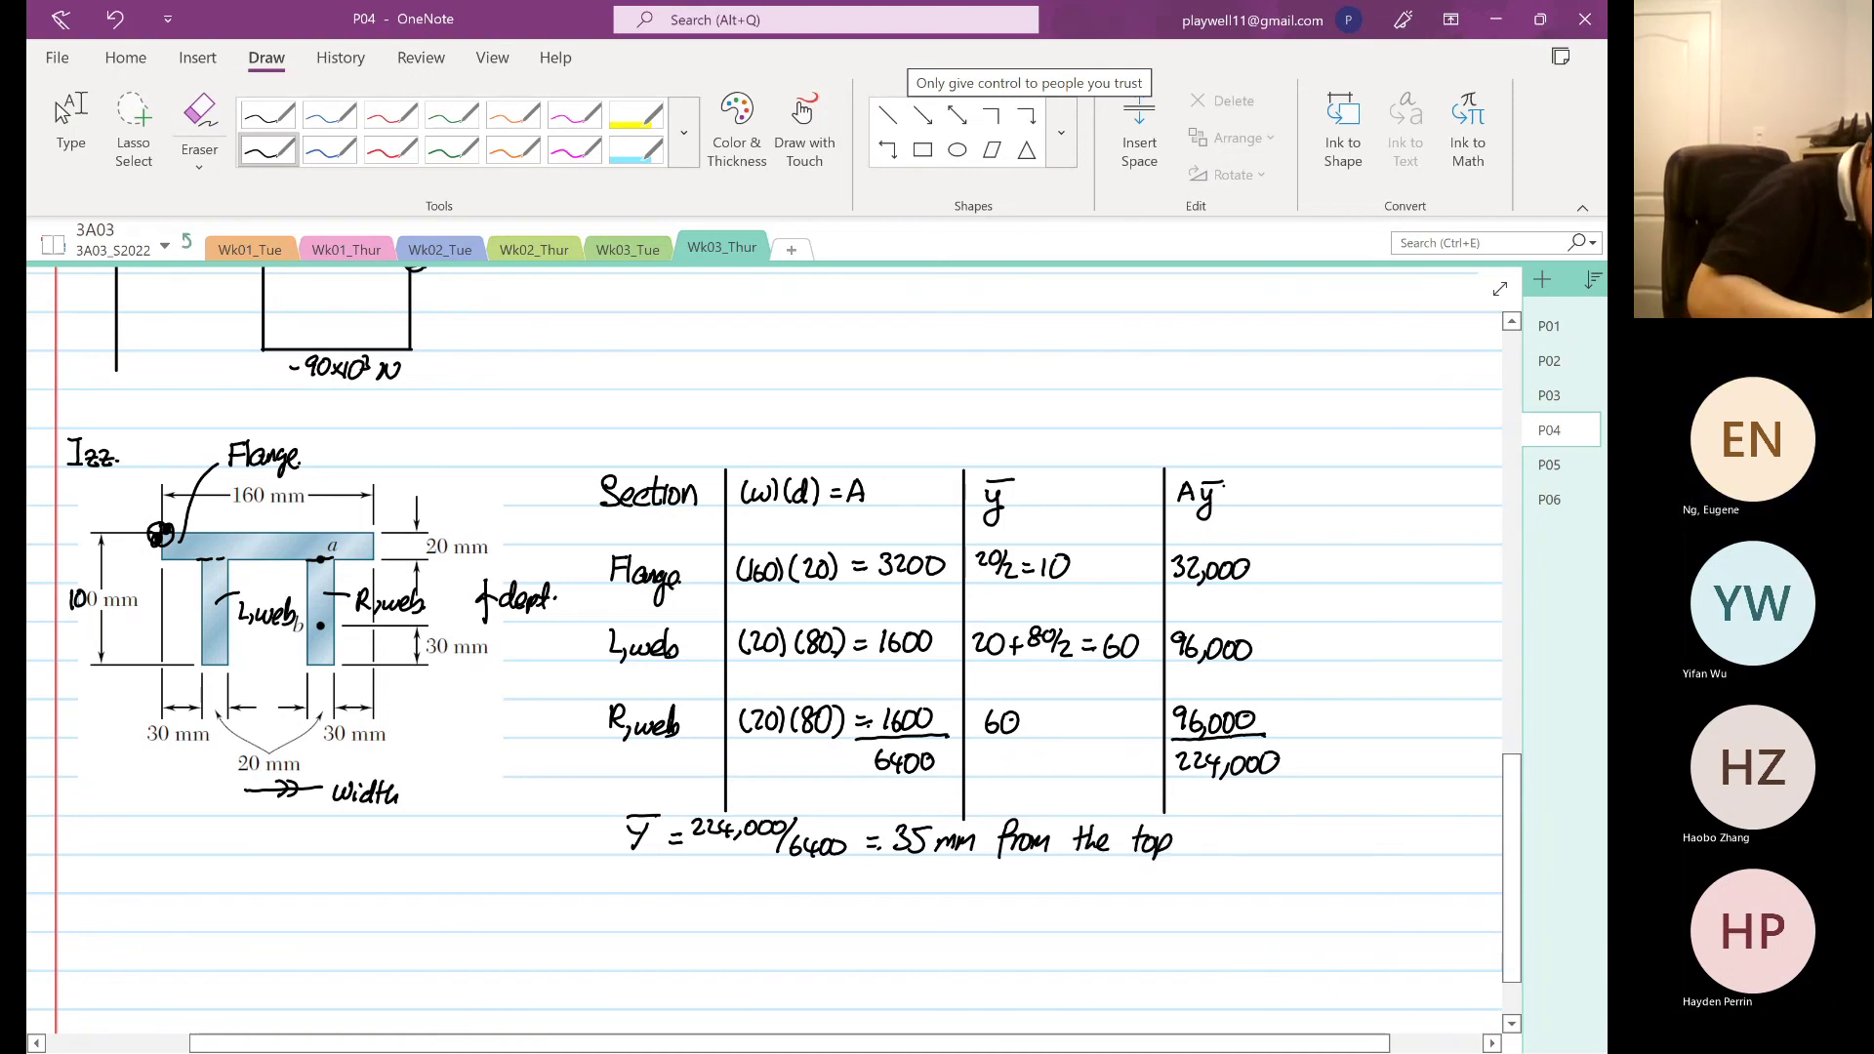
# - Below the beam figure, handwrite "Izz,Flange = (160)(20)³/12" as the first term of the flange's moment of inertia
pyautogui.moveTo(862, 951); pyautogui.dragTo(882, 878)
pyautogui.moveTo(767, 913); pyautogui.dragTo(420, 923)
pyautogui.moveTo(878, 874); pyautogui.dragTo(1263, 799)
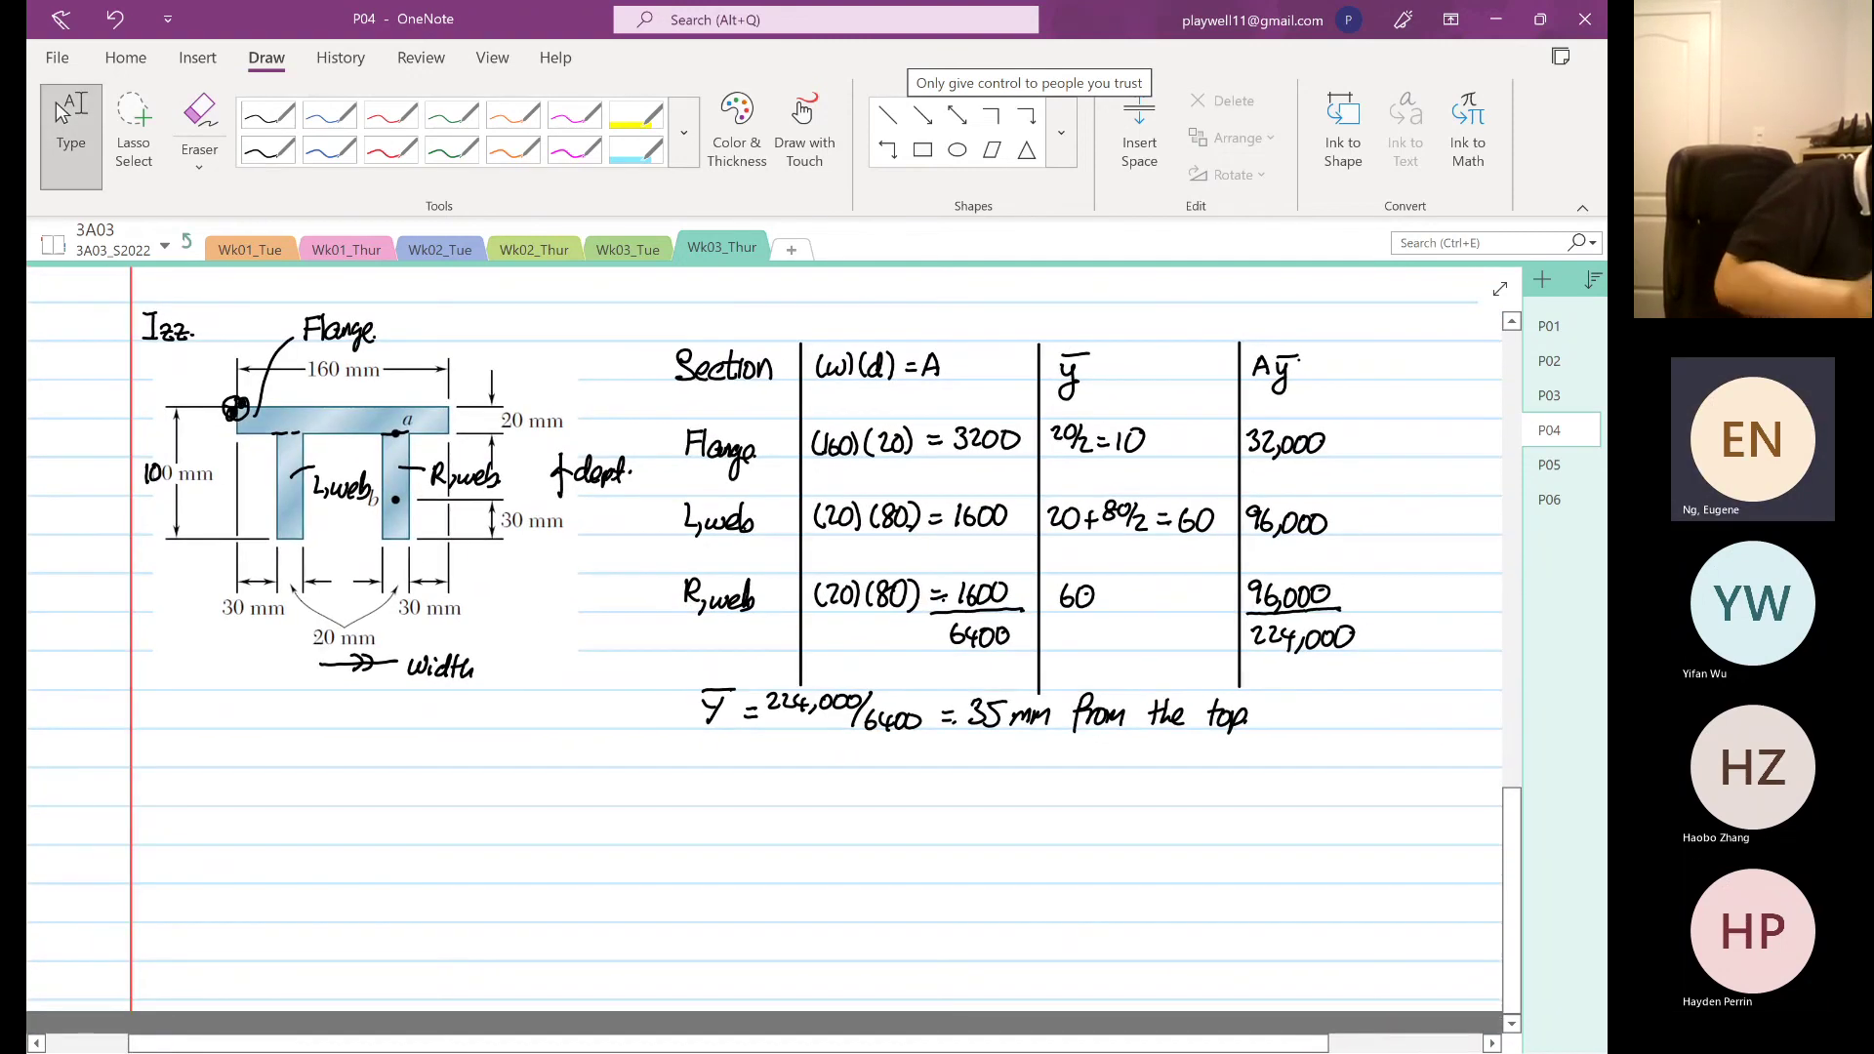
pyautogui.click(268, 150)
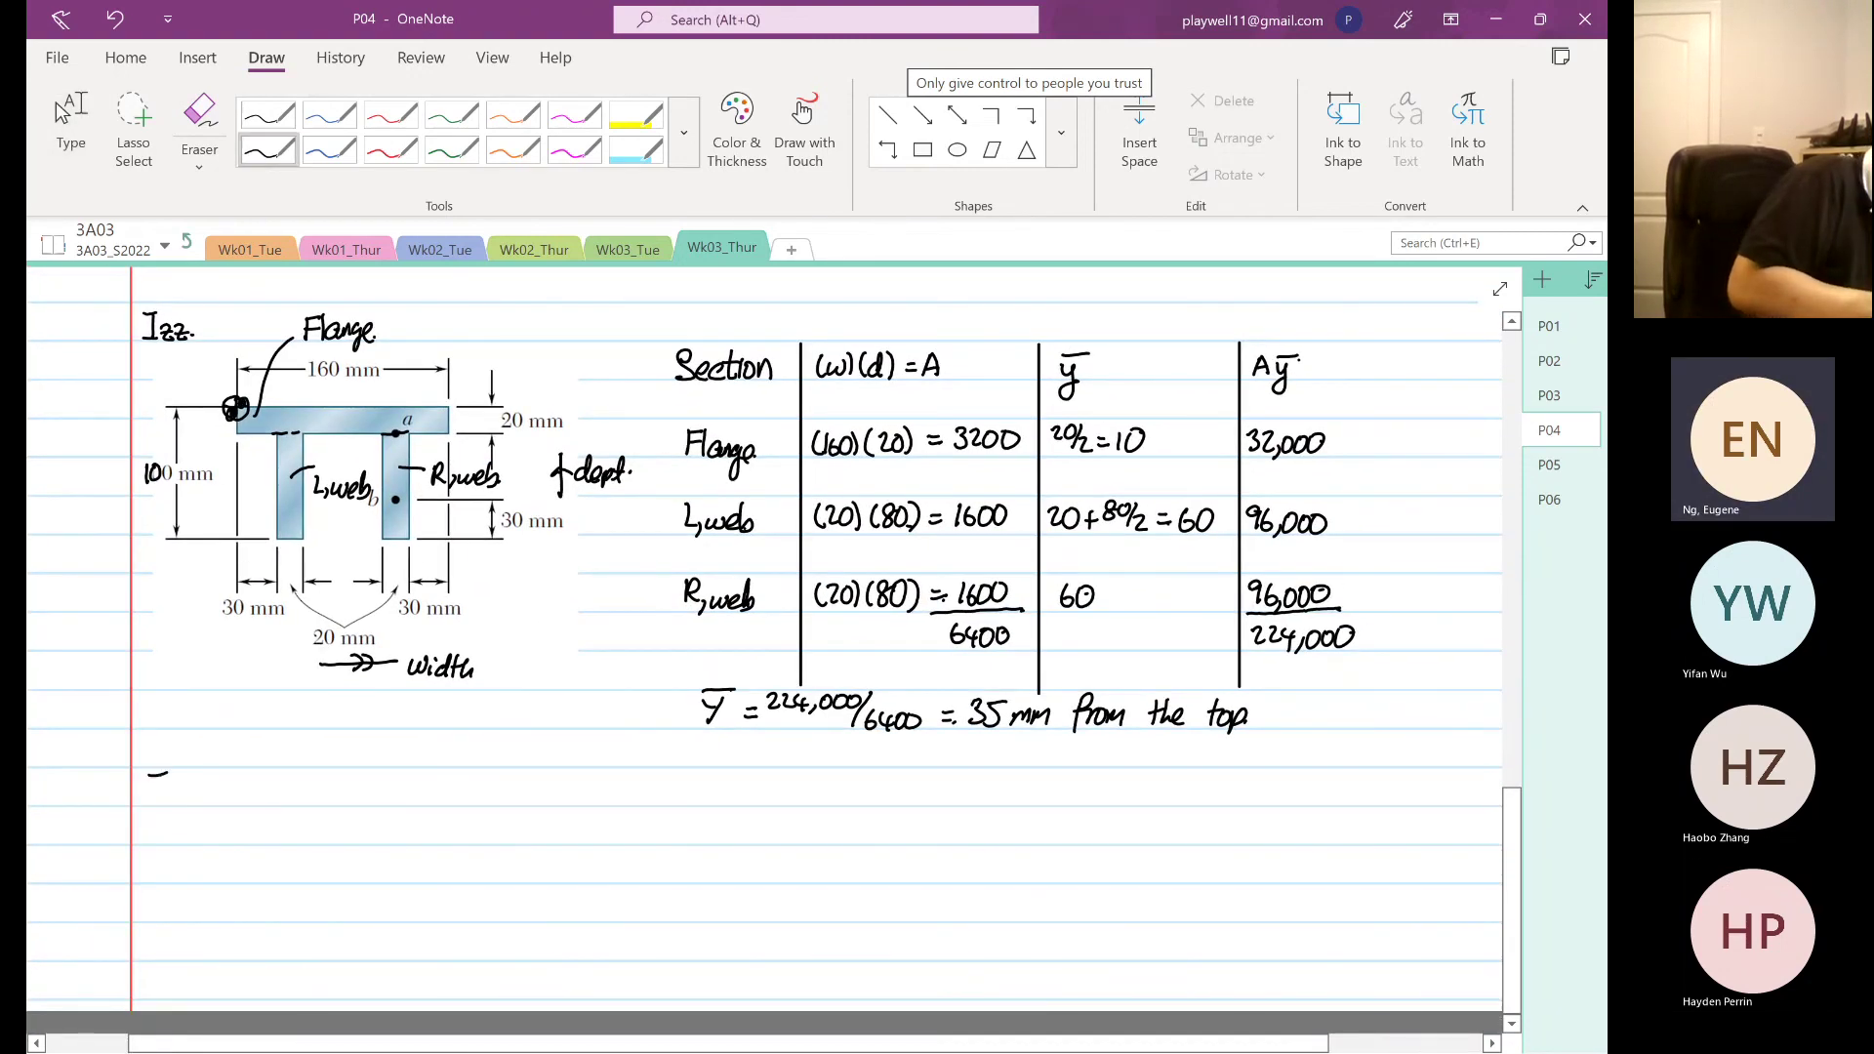
pyautogui.moveTo(157, 776); pyautogui.dragTo(156, 798)
pyautogui.moveTo(146, 801)
pyautogui.mouseDown()
pyautogui.moveTo(179, 803)
pyautogui.moveTo(160, 776)
pyautogui.mouseUp()
pyautogui.moveTo(151, 777); pyautogui.dragTo(150, 802)
pyautogui.moveTo(143, 802)
pyautogui.mouseDown()
pyautogui.moveTo(213, 786)
pyautogui.moveTo(238, 825)
pyautogui.mouseUp()
pyautogui.moveTo(241, 802); pyautogui.dragTo(283, 795)
pyautogui.moveTo(265, 807); pyautogui.dragTo(298, 804)
pyautogui.moveTo(310, 780)
pyautogui.mouseDown()
pyautogui.moveTo(311, 800)
pyautogui.moveTo(336, 782)
pyautogui.mouseUp()
pyautogui.moveTo(343, 780); pyautogui.dragTo(354, 804)
pyautogui.moveTo(362, 783); pyautogui.dragTo(397, 804)
pyautogui.moveTo(403, 769)
pyautogui.mouseDown()
pyautogui.moveTo(365, 836)
pyautogui.moveTo(422, 813)
pyautogui.mouseUp()
# - Add the parallel-axis term "+ (3200)(35−10)² =" to the Izz,Flange line by hand
pyautogui.moveTo(414, 802); pyautogui.dragTo(490, 802)
pyautogui.moveTo(498, 781); pyautogui.dragTo(512, 781)
pyautogui.moveTo(520, 776); pyautogui.dragTo(535, 806)
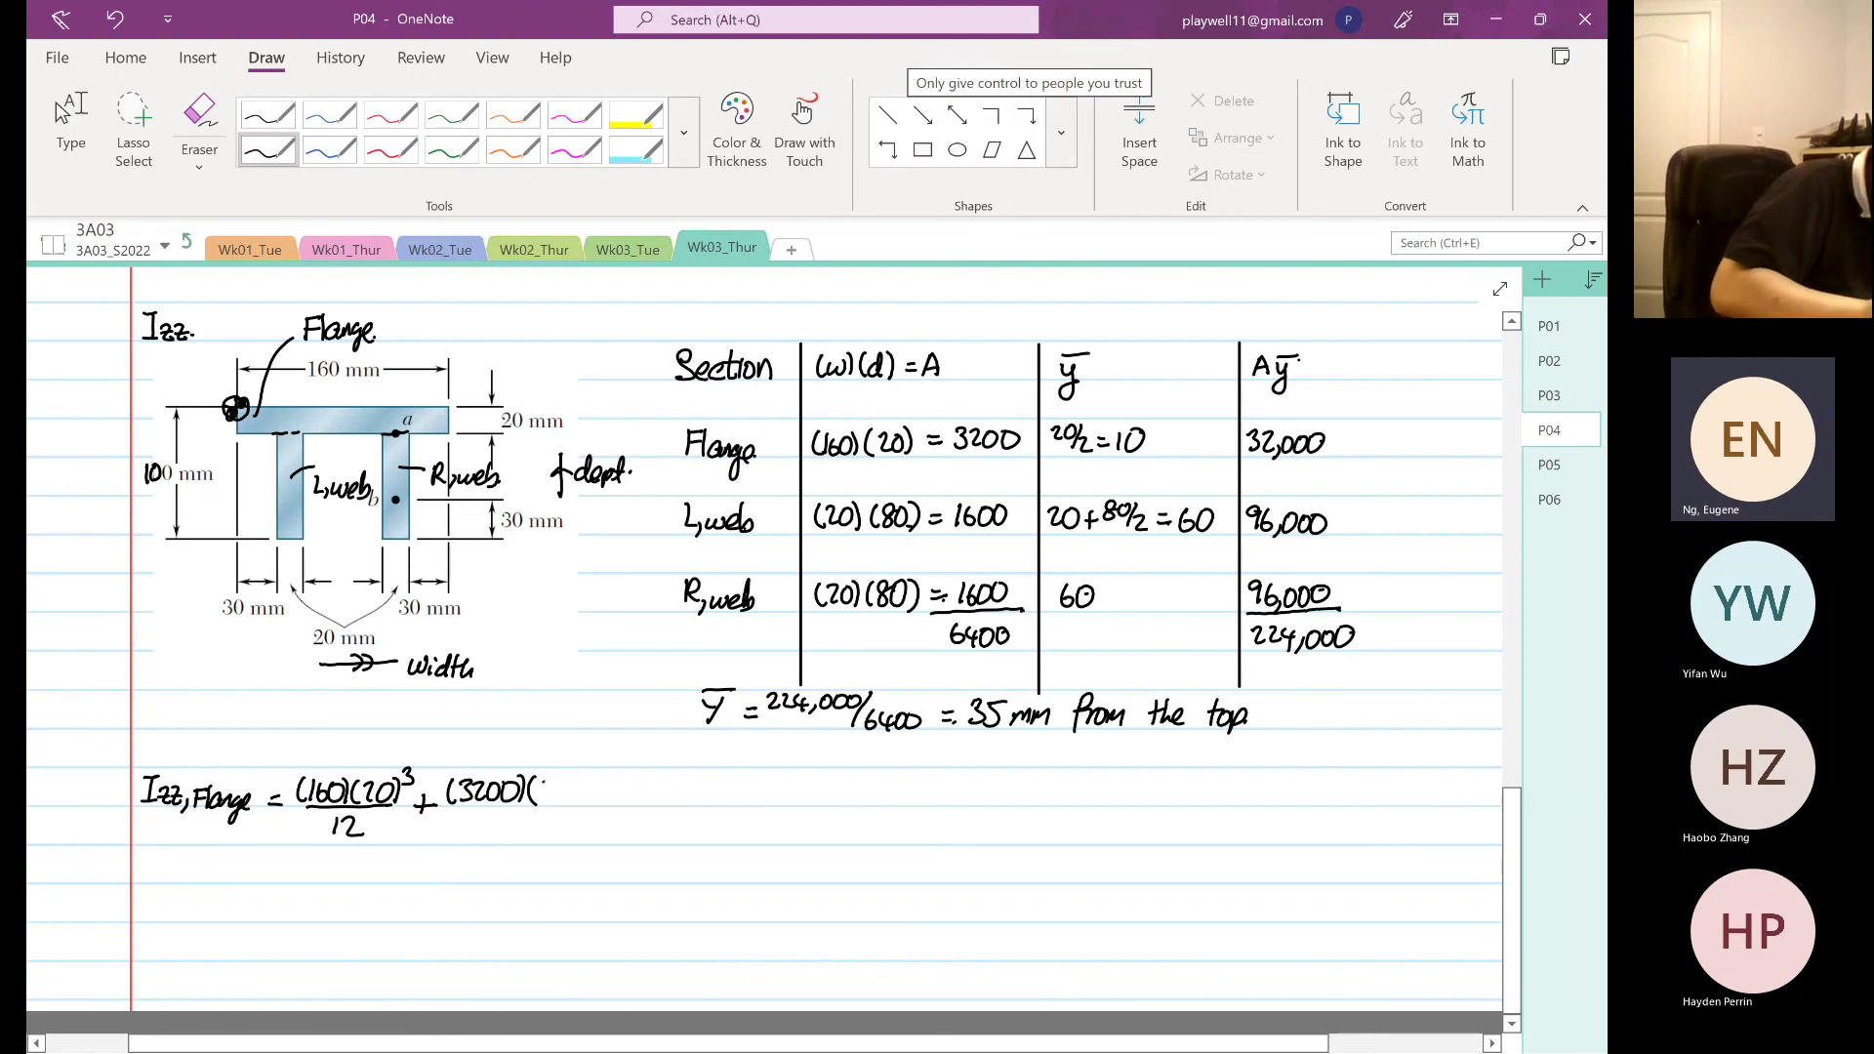
pyautogui.moveTo(544, 779); pyautogui.dragTo(563, 800)
pyautogui.moveTo(566, 777); pyautogui.dragTo(586, 789)
pyautogui.moveTo(591, 780)
pyautogui.mouseDown()
pyautogui.moveTo(591, 800)
pyautogui.moveTo(602, 783)
pyautogui.moveTo(614, 802)
pyautogui.moveTo(635, 778)
pyautogui.mouseUp()
pyautogui.moveTo(645, 787); pyautogui.dragTo(658, 793)
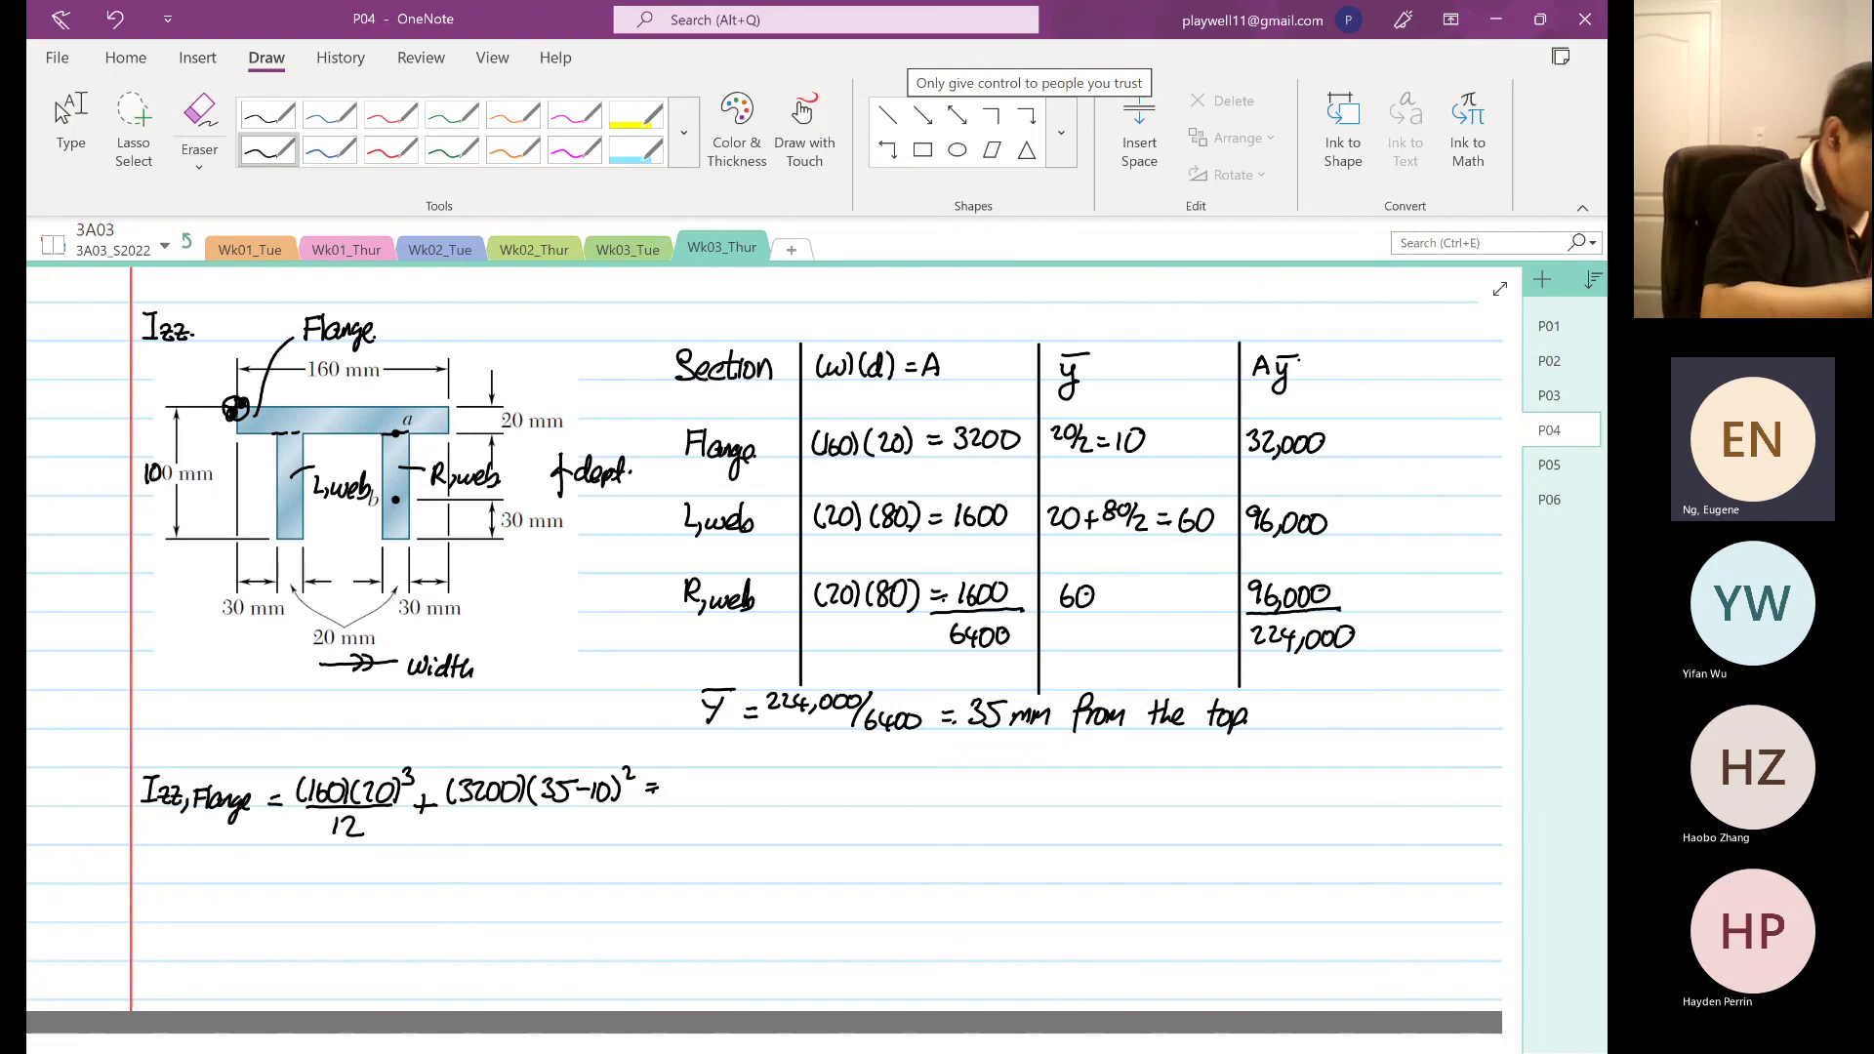
# - Handwrite the flange result "2.1067×10⁶ mm⁴" after the equals sign
pyautogui.moveTo(667, 780); pyautogui.dragTo(696, 802)
pyautogui.moveTo(716, 777); pyautogui.dragTo(729, 793)
pyautogui.moveTo(738, 779)
pyautogui.mouseDown()
pyautogui.moveTo(776, 803)
pyautogui.moveTo(789, 782)
pyautogui.mouseUp()
pyautogui.moveTo(808, 772)
pyautogui.mouseDown()
pyautogui.moveTo(854, 798)
pyautogui.moveTo(868, 781)
pyautogui.mouseUp()
pyautogui.click(873, 795)
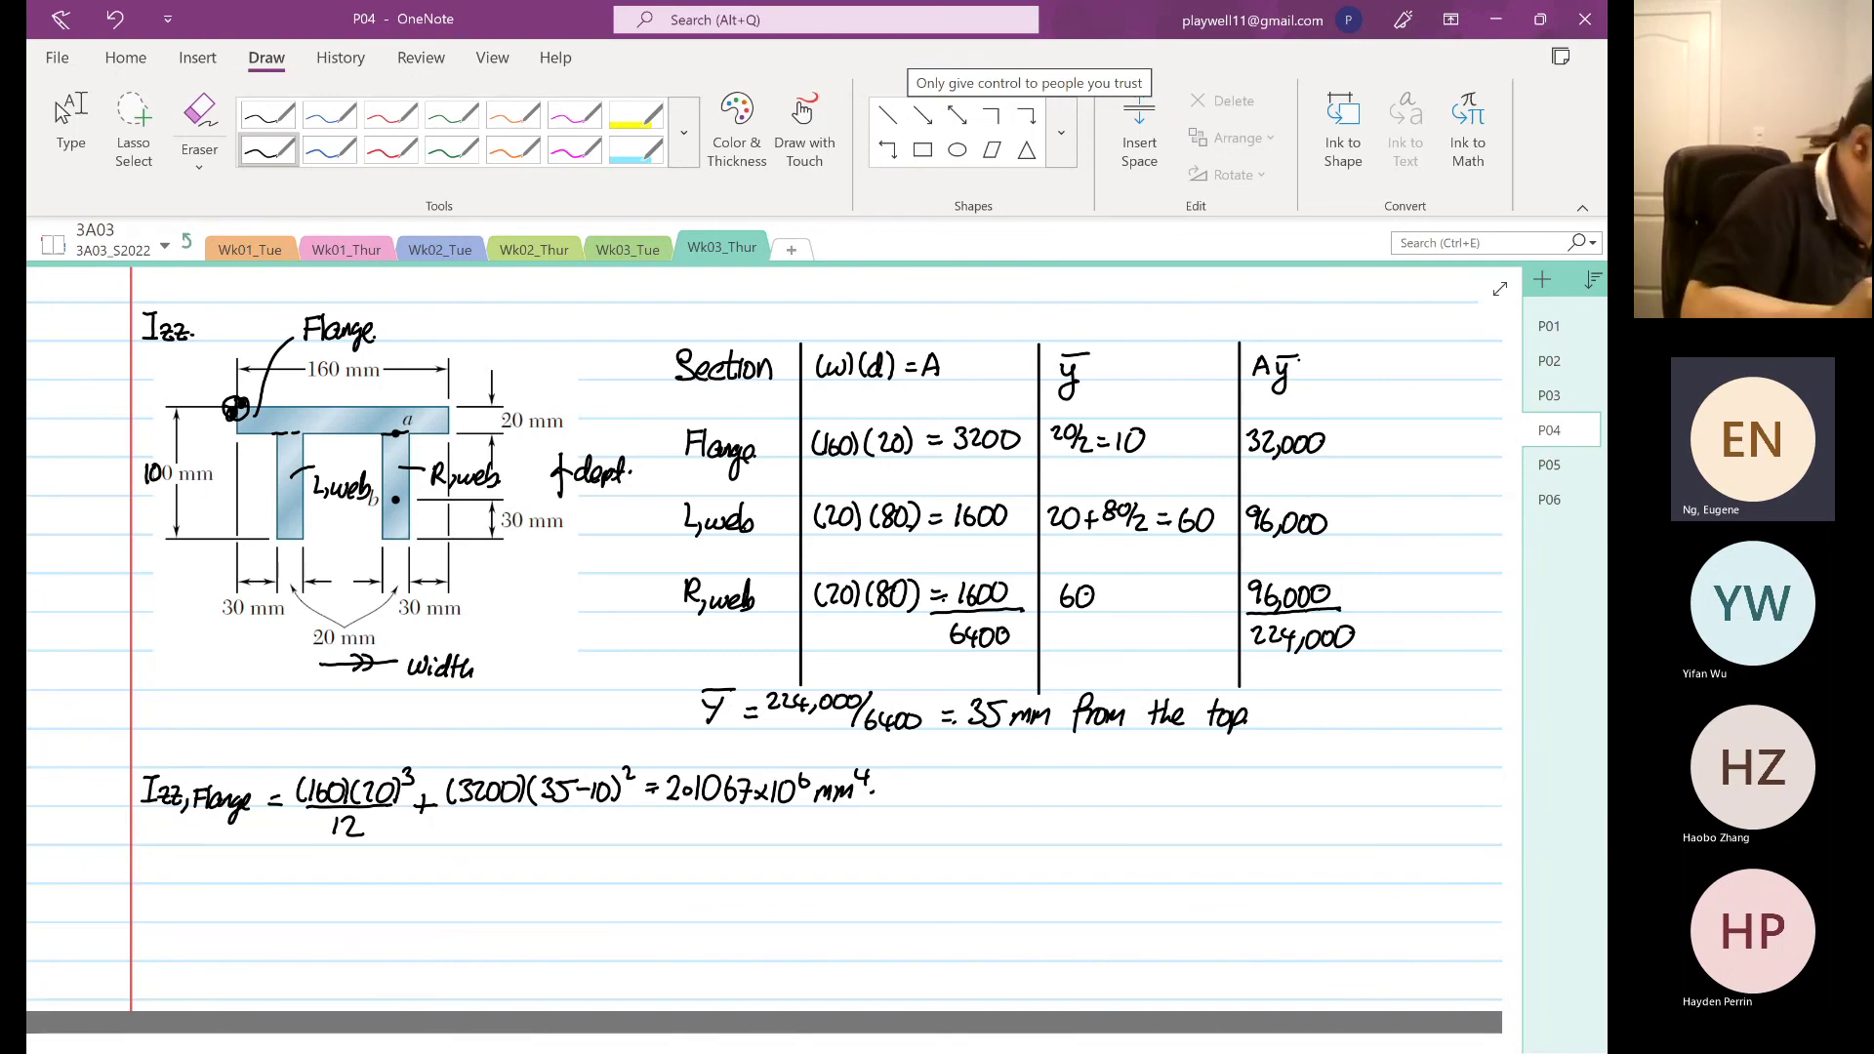
# - Handwrite "Izz,web = (20)(80)³/12" beside the flange calculation, removing the comma in front of it
pyautogui.click(919, 804)
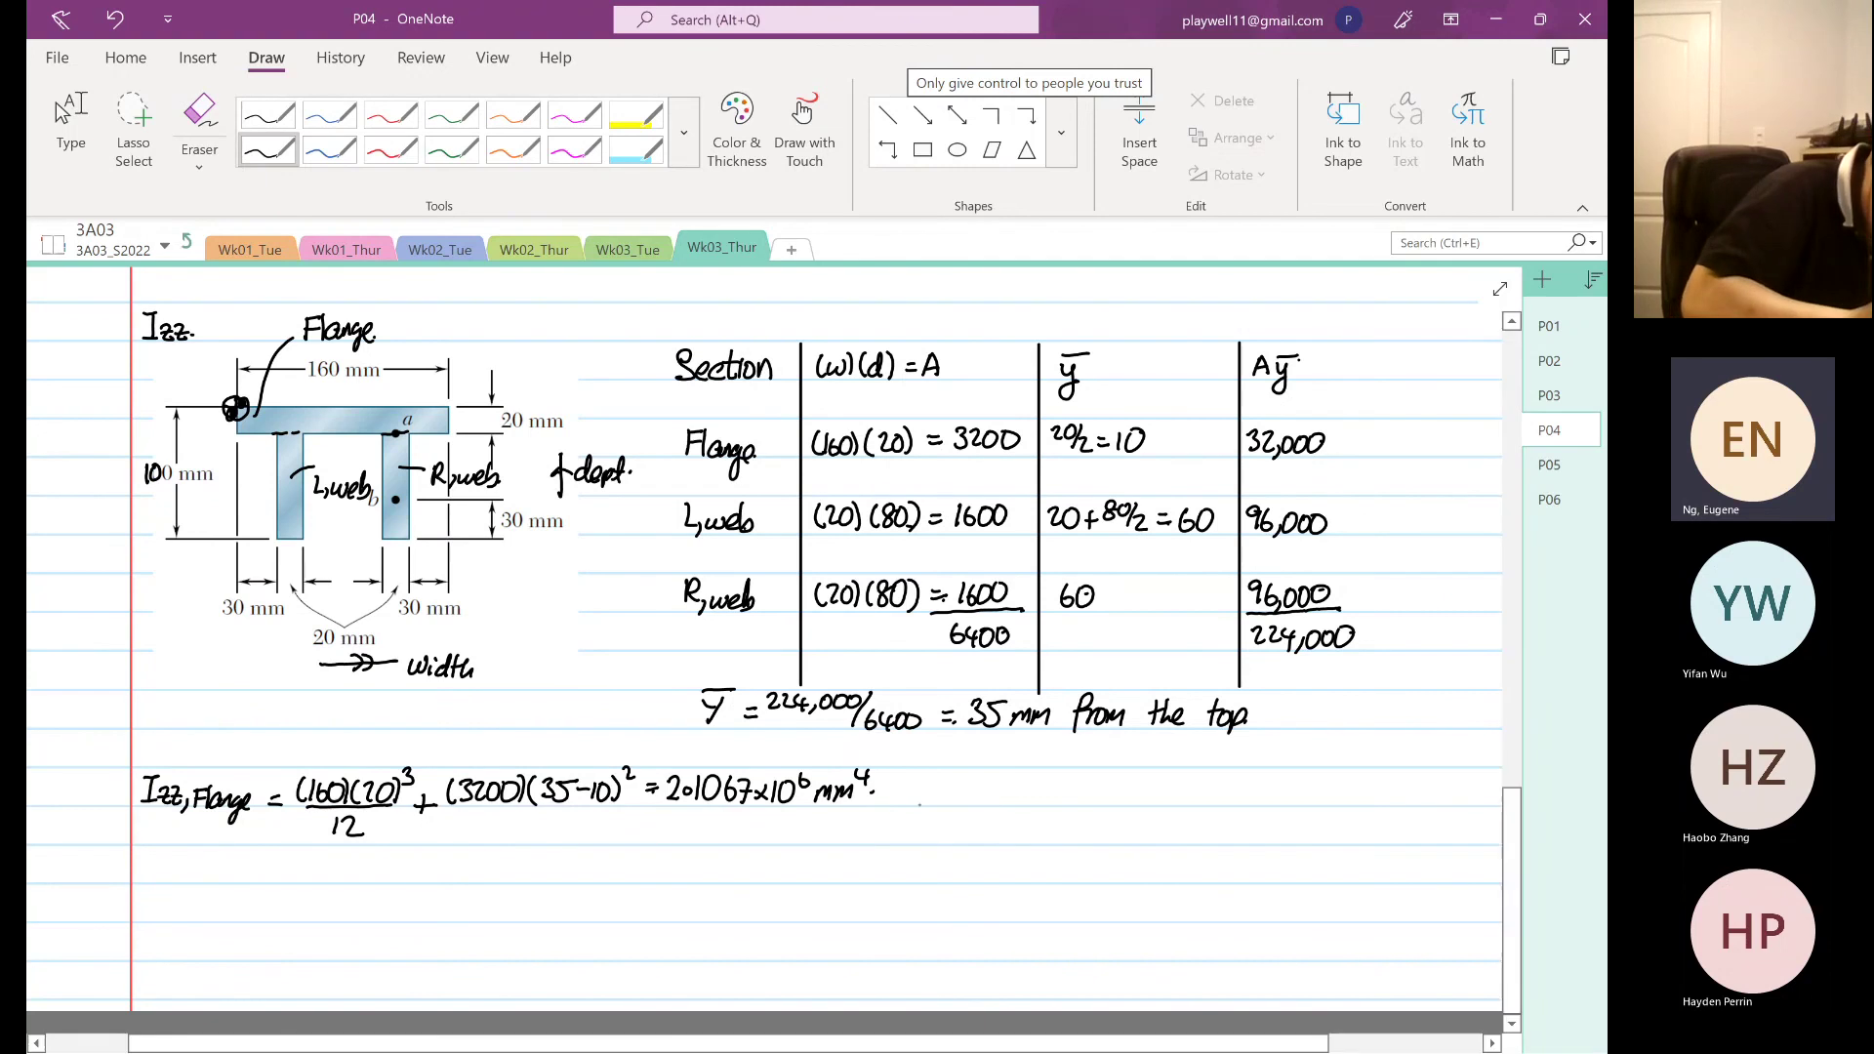
pyautogui.moveTo(948, 781)
pyautogui.mouseDown()
pyautogui.moveTo(941, 805)
pyautogui.moveTo(1043, 806)
pyautogui.mouseUp()
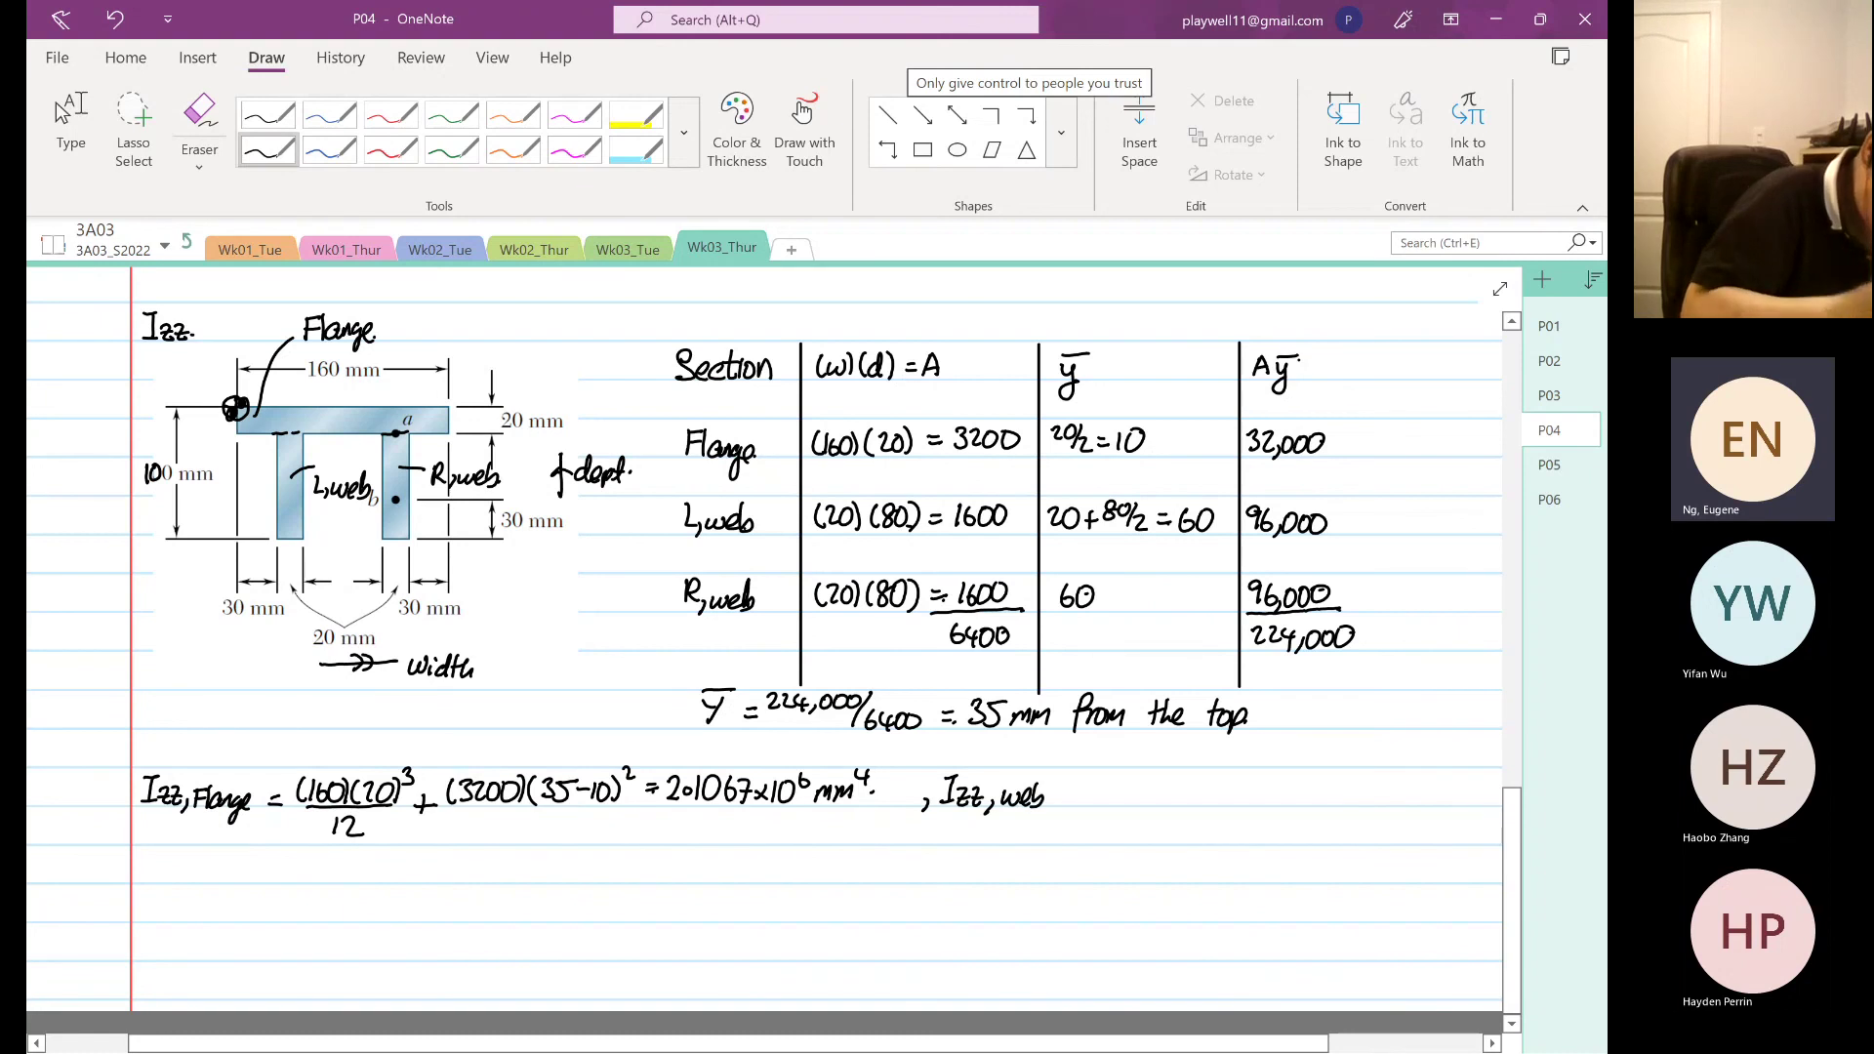
pyautogui.moveTo(928, 799); pyautogui.dragTo(920, 813)
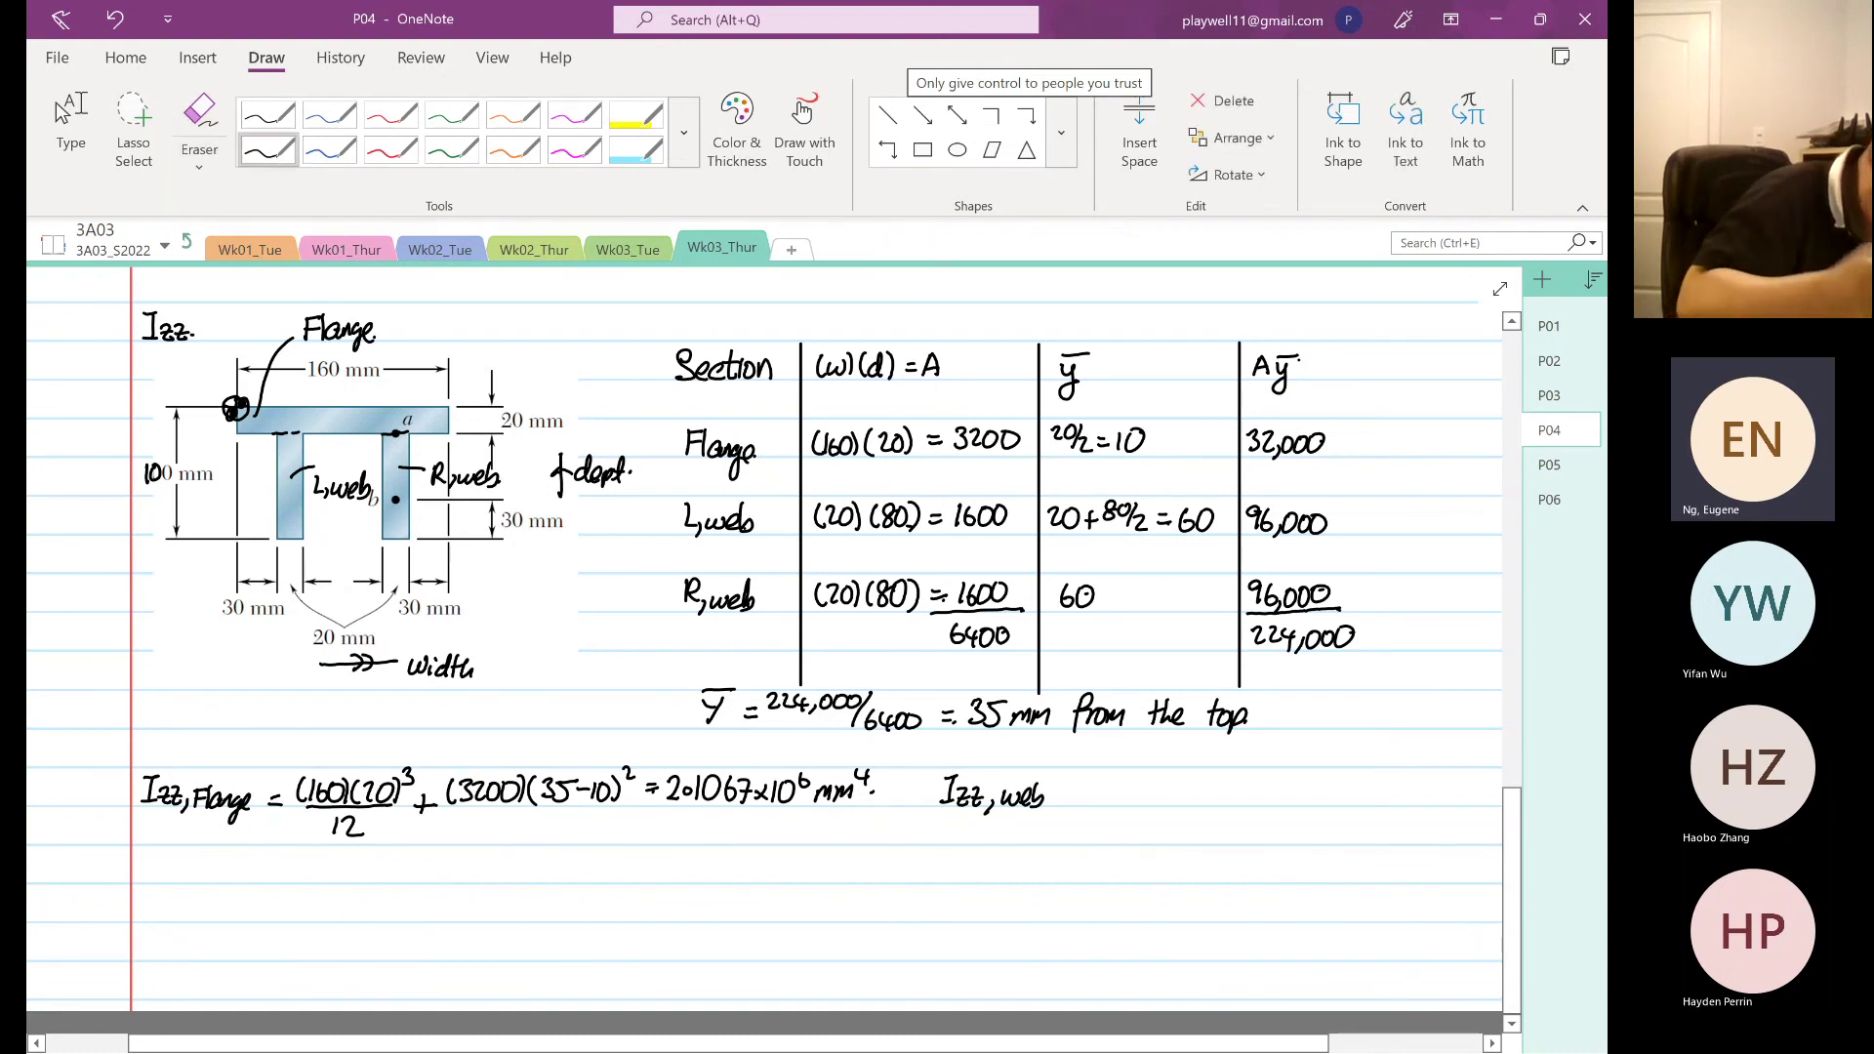
pyautogui.moveTo(1058, 795); pyautogui.dragTo(1071, 795)
pyautogui.moveTo(1058, 802); pyautogui.dragTo(1119, 802)
pyautogui.moveTo(1127, 777)
pyautogui.mouseDown()
pyautogui.moveTo(1130, 802)
pyautogui.moveTo(1152, 802)
pyautogui.mouseUp()
pyautogui.moveTo(1167, 783)
pyautogui.mouseDown()
pyautogui.moveTo(1165, 802)
pyautogui.moveTo(1184, 789)
pyautogui.moveTo(1146, 839)
pyautogui.moveTo(1215, 804)
pyautogui.mouseUp()
# - Add the parallel-axis term "(1600)(35−60)² =" to the Izz,web line by hand
pyautogui.moveTo(1236, 782); pyautogui.dragTo(1246, 802)
pyautogui.moveTo(1261, 779); pyautogui.dragTo(1249, 794)
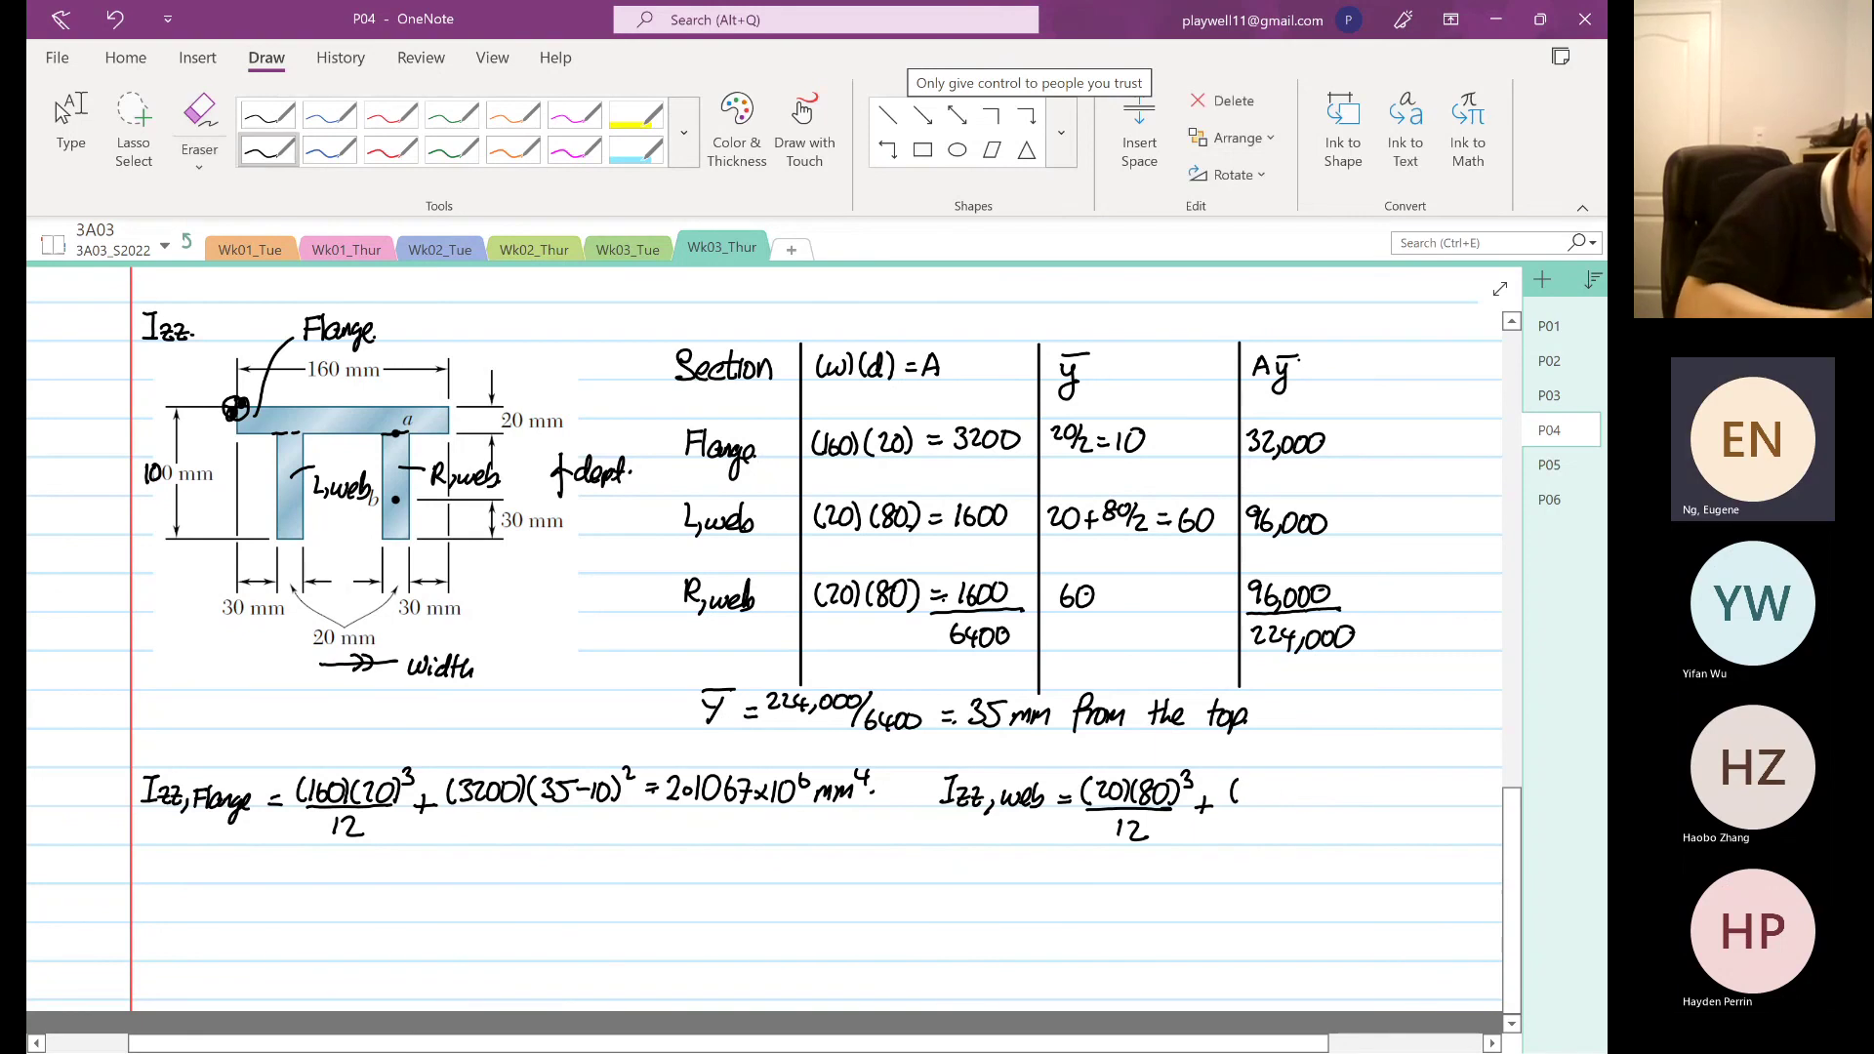
pyautogui.moveTo(1247, 779); pyautogui.dragTo(1258, 800)
pyautogui.moveTo(1275, 782); pyautogui.dragTo(1295, 803)
pyautogui.moveTo(1313, 775); pyautogui.dragTo(1320, 802)
pyautogui.moveTo(1335, 781)
pyautogui.mouseDown()
pyautogui.moveTo(1331, 803)
pyautogui.moveTo(1351, 780)
pyautogui.moveTo(1367, 792)
pyautogui.mouseUp()
pyautogui.moveTo(1371, 781)
pyautogui.mouseDown()
pyautogui.moveTo(1363, 802)
pyautogui.moveTo(1378, 784)
pyautogui.mouseUp()
pyautogui.moveTo(1384, 777)
pyautogui.mouseDown()
pyautogui.moveTo(1387, 802)
pyautogui.moveTo(1427, 792)
pyautogui.mouseUp()
pyautogui.moveTo(1412, 802); pyautogui.dragTo(1427, 800)
# - Handwrite the web result "1.853×10⁶ mm⁴" at the end of the Izz,web line
pyautogui.click(70, 137)
pyautogui.moveTo(1167, 941); pyautogui.dragTo(1045, 941)
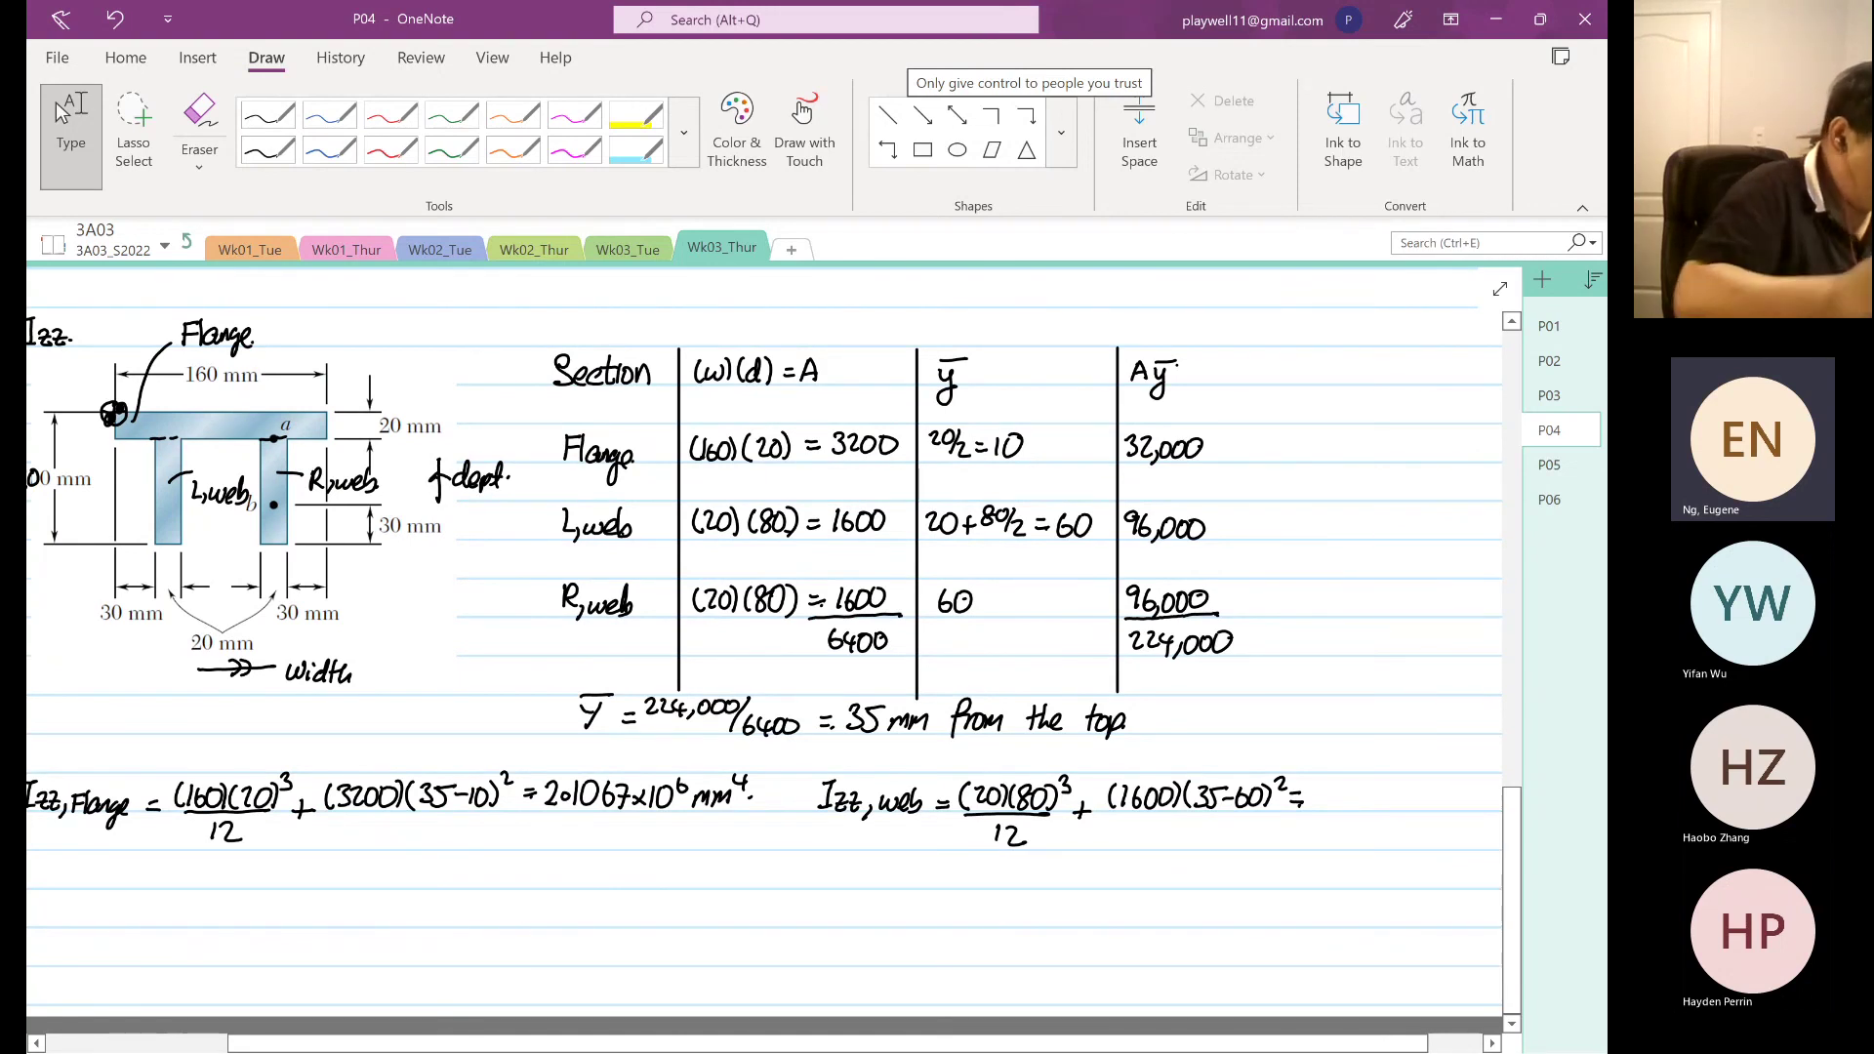
pyautogui.click(267, 150)
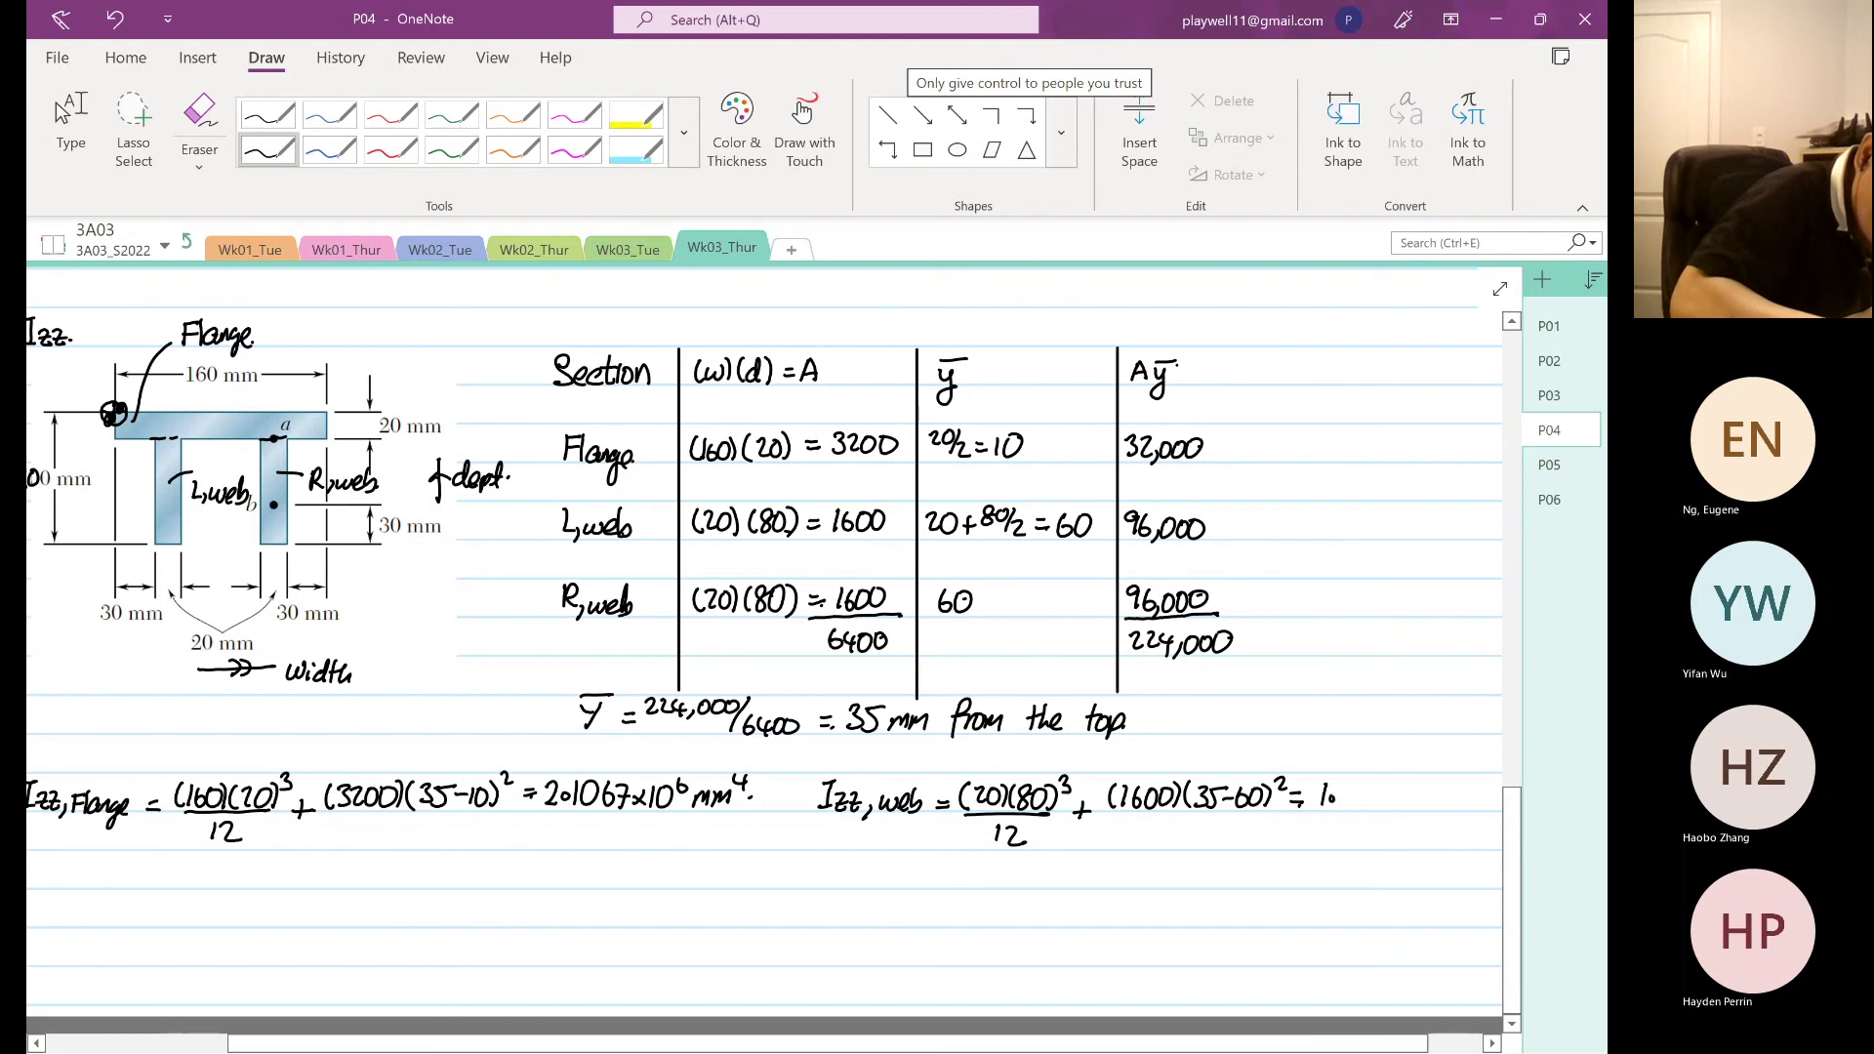
pyautogui.click(1328, 806)
pyautogui.moveTo(1356, 785)
pyautogui.mouseDown()
pyautogui.moveTo(1351, 806)
pyautogui.moveTo(1387, 805)
pyautogui.mouseUp()
pyautogui.moveTo(1411, 787)
pyautogui.mouseDown()
pyautogui.moveTo(1411, 807)
pyautogui.moveTo(1433, 792)
pyautogui.mouseUp()
pyautogui.moveTo(1440, 795); pyautogui.dragTo(1486, 788)
pyautogui.moveTo(1483, 780); pyautogui.dragTo(1483, 800)
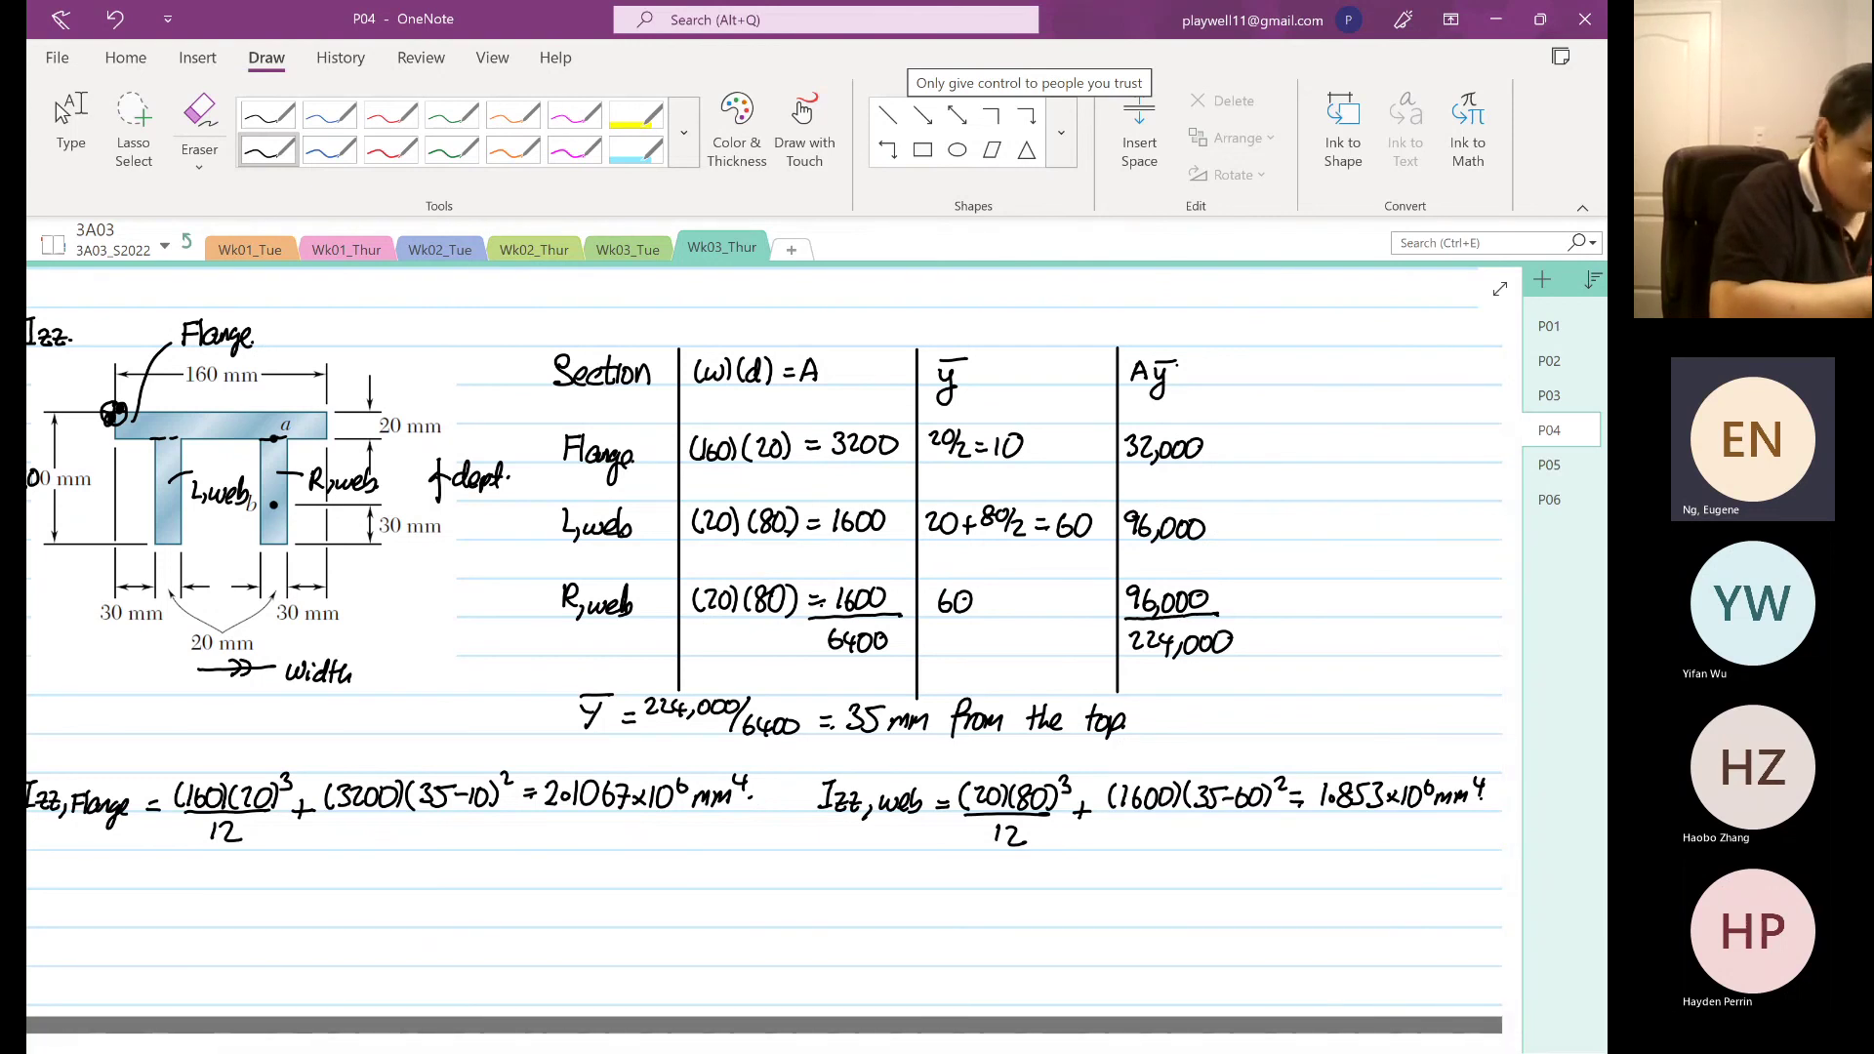
# - On a new line below the flange calculation, handwrite "∴ Izz = 2.1067×10⁶ + 2("
pyautogui.moveTo(594, 916); pyautogui.dragTo(837, 849)
pyautogui.click(267, 149)
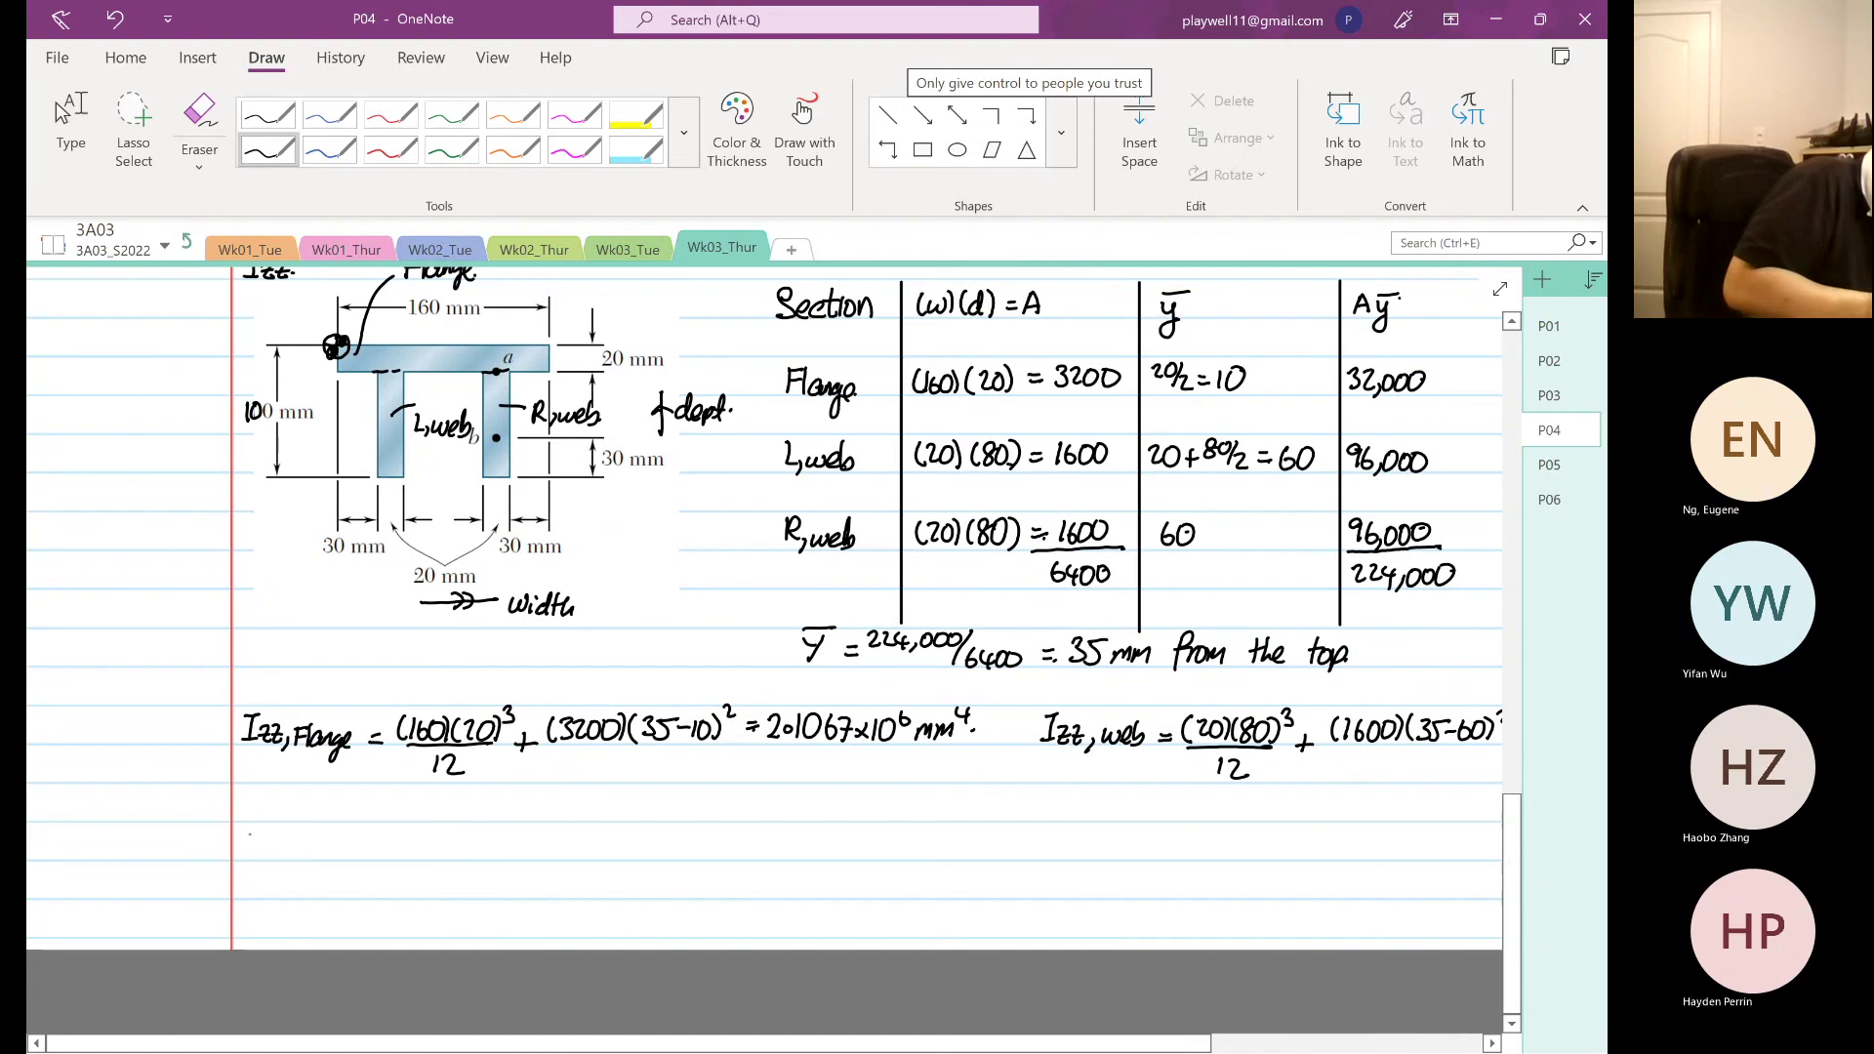
pyautogui.moveTo(252, 831); pyautogui.dragTo(246, 848)
pyautogui.moveTo(261, 848)
pyautogui.mouseDown()
pyautogui.moveTo(308, 830)
pyautogui.moveTo(297, 858)
pyautogui.mouseUp()
pyautogui.moveTo(287, 859); pyautogui.dragTo(384, 853)
pyautogui.moveTo(390, 842)
pyautogui.mouseDown()
pyautogui.moveTo(399, 855)
pyautogui.moveTo(414, 834)
pyautogui.mouseUp()
pyautogui.moveTo(432, 831); pyautogui.dragTo(440, 855)
pyautogui.moveTo(435, 843); pyautogui.dragTo(469, 855)
pyautogui.moveTo(470, 841)
pyautogui.mouseDown()
pyautogui.moveTo(456, 855)
pyautogui.moveTo(478, 857)
pyautogui.mouseUp()
pyautogui.moveTo(493, 838); pyautogui.dragTo(582, 859)
pyautogui.click(532, 837)
# - Complete the total Izz expression by handwriting "1.853×10⁶) =" after the open parenthesis
pyautogui.moveTo(882, 883); pyautogui.dragTo(724, 852)
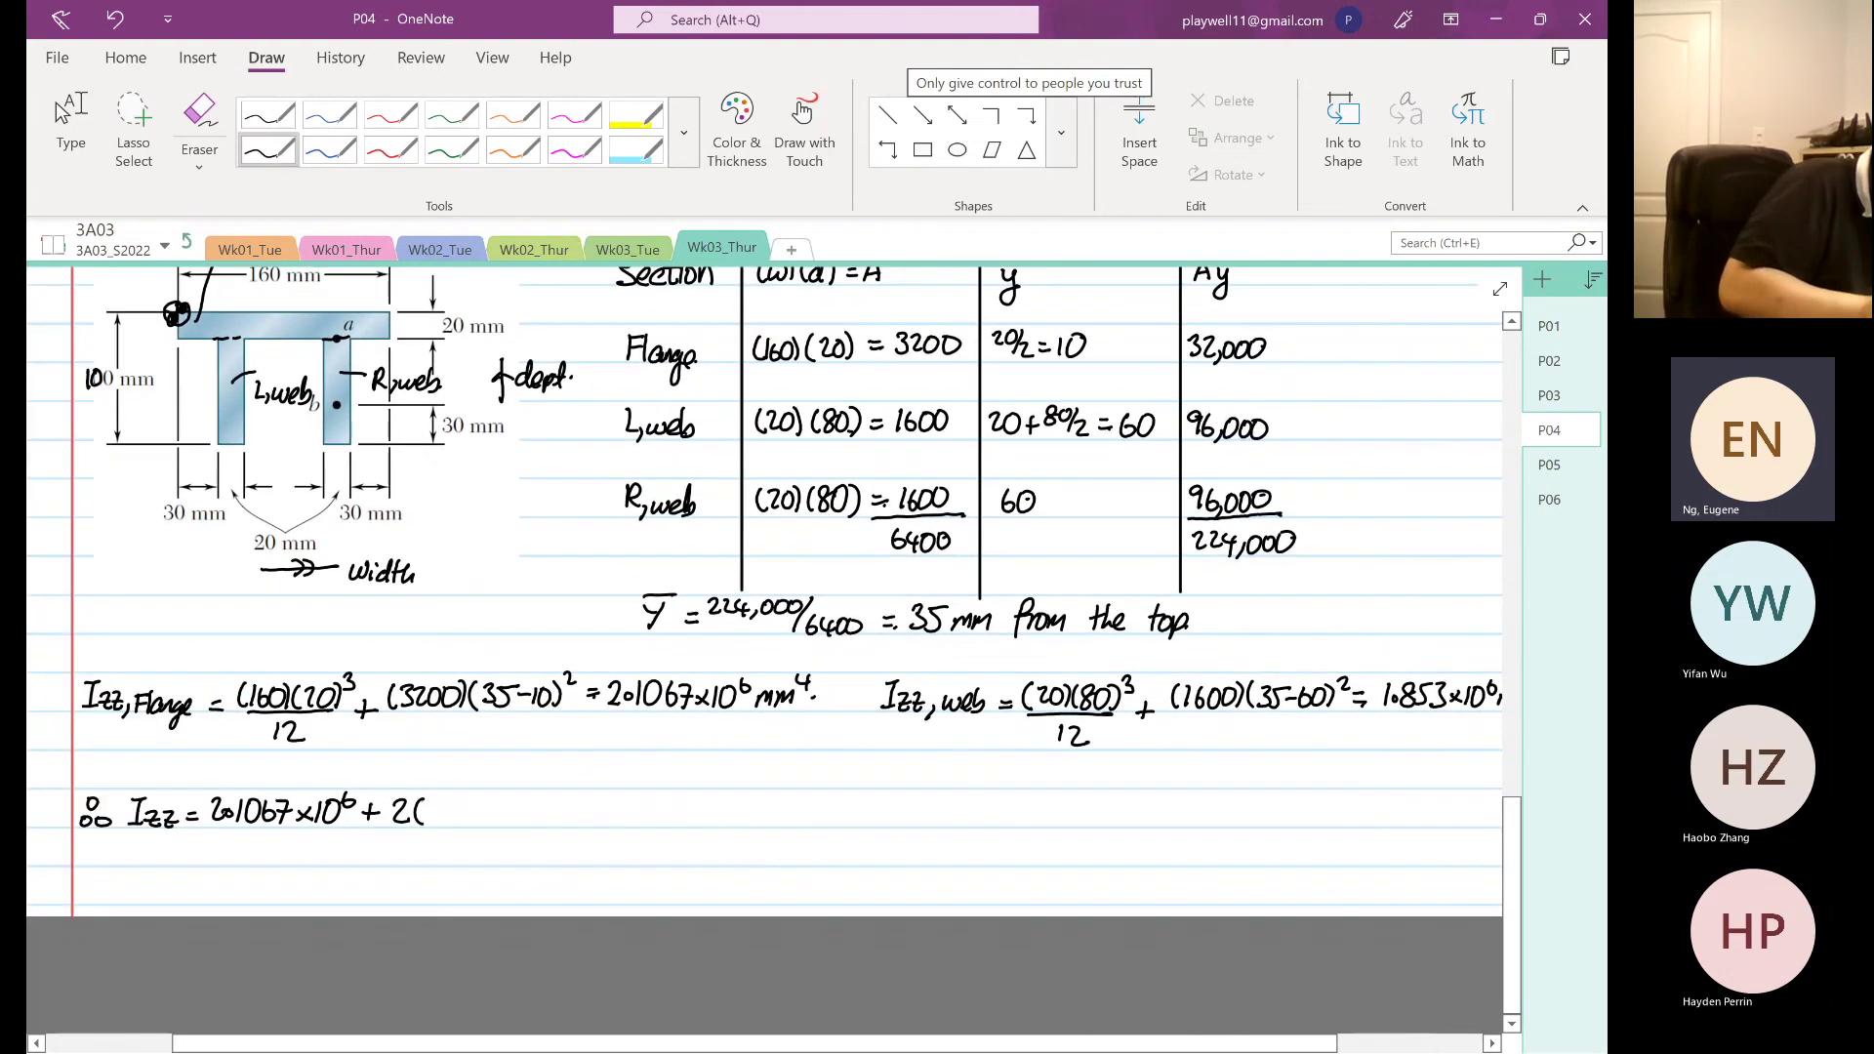
pyautogui.moveTo(432, 800)
pyautogui.mouseDown()
pyautogui.moveTo(430, 823)
pyautogui.moveTo(459, 803)
pyautogui.mouseUp()
pyautogui.click(443, 817)
pyautogui.moveTo(468, 799); pyautogui.dragTo(472, 820)
pyautogui.moveTo(491, 798)
pyautogui.mouseDown()
pyautogui.moveTo(472, 800)
pyautogui.moveTo(487, 820)
pyautogui.mouseUp()
pyautogui.moveTo(494, 805); pyautogui.dragTo(494, 821)
pyautogui.moveTo(515, 801); pyautogui.dragTo(516, 823)
pyautogui.moveTo(527, 802); pyautogui.dragTo(540, 811)
pyautogui.moveTo(550, 798)
pyautogui.mouseDown()
pyautogui.moveTo(551, 825)
pyautogui.moveTo(590, 816)
pyautogui.mouseUp()
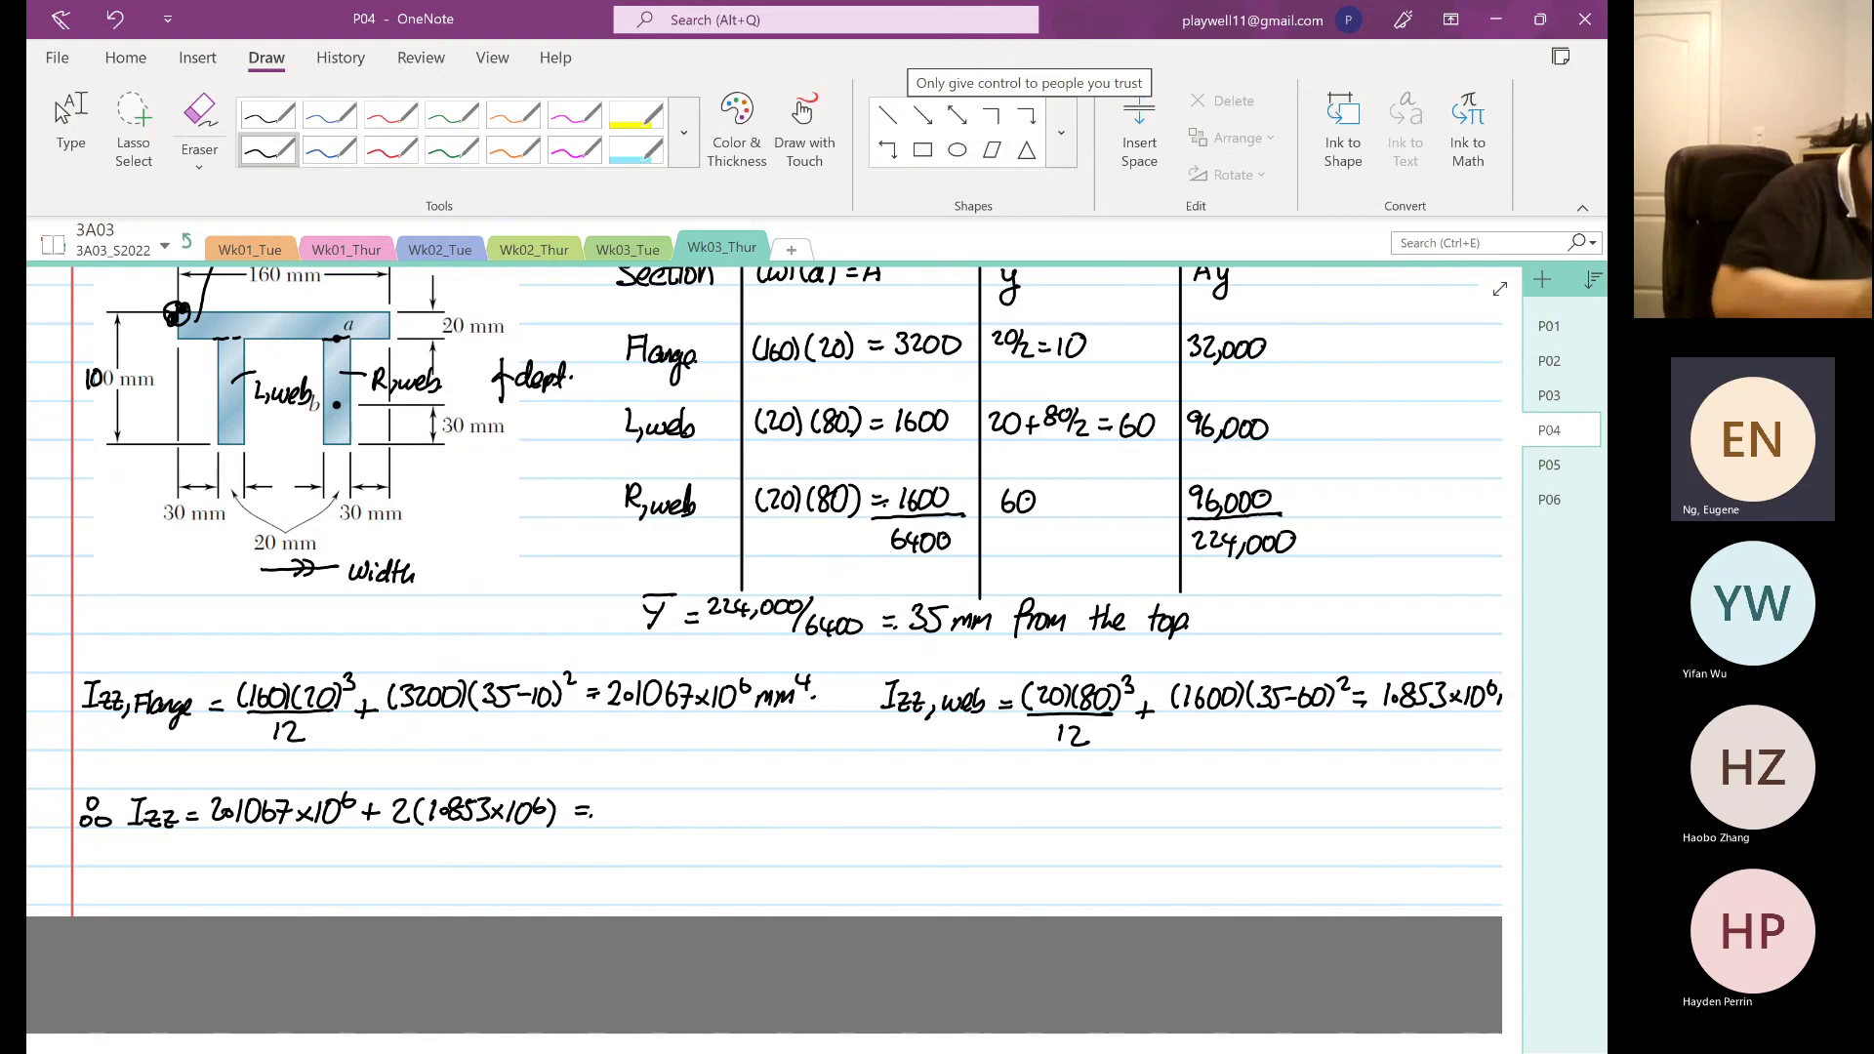
# - Handwrite the leading digits "5.8" of the total Izz after the equals sign
pyautogui.moveTo(609, 805); pyautogui.dragTo(601, 822)
pyautogui.moveTo(605, 799); pyautogui.dragTo(648, 799)
pyautogui.click(631, 812)
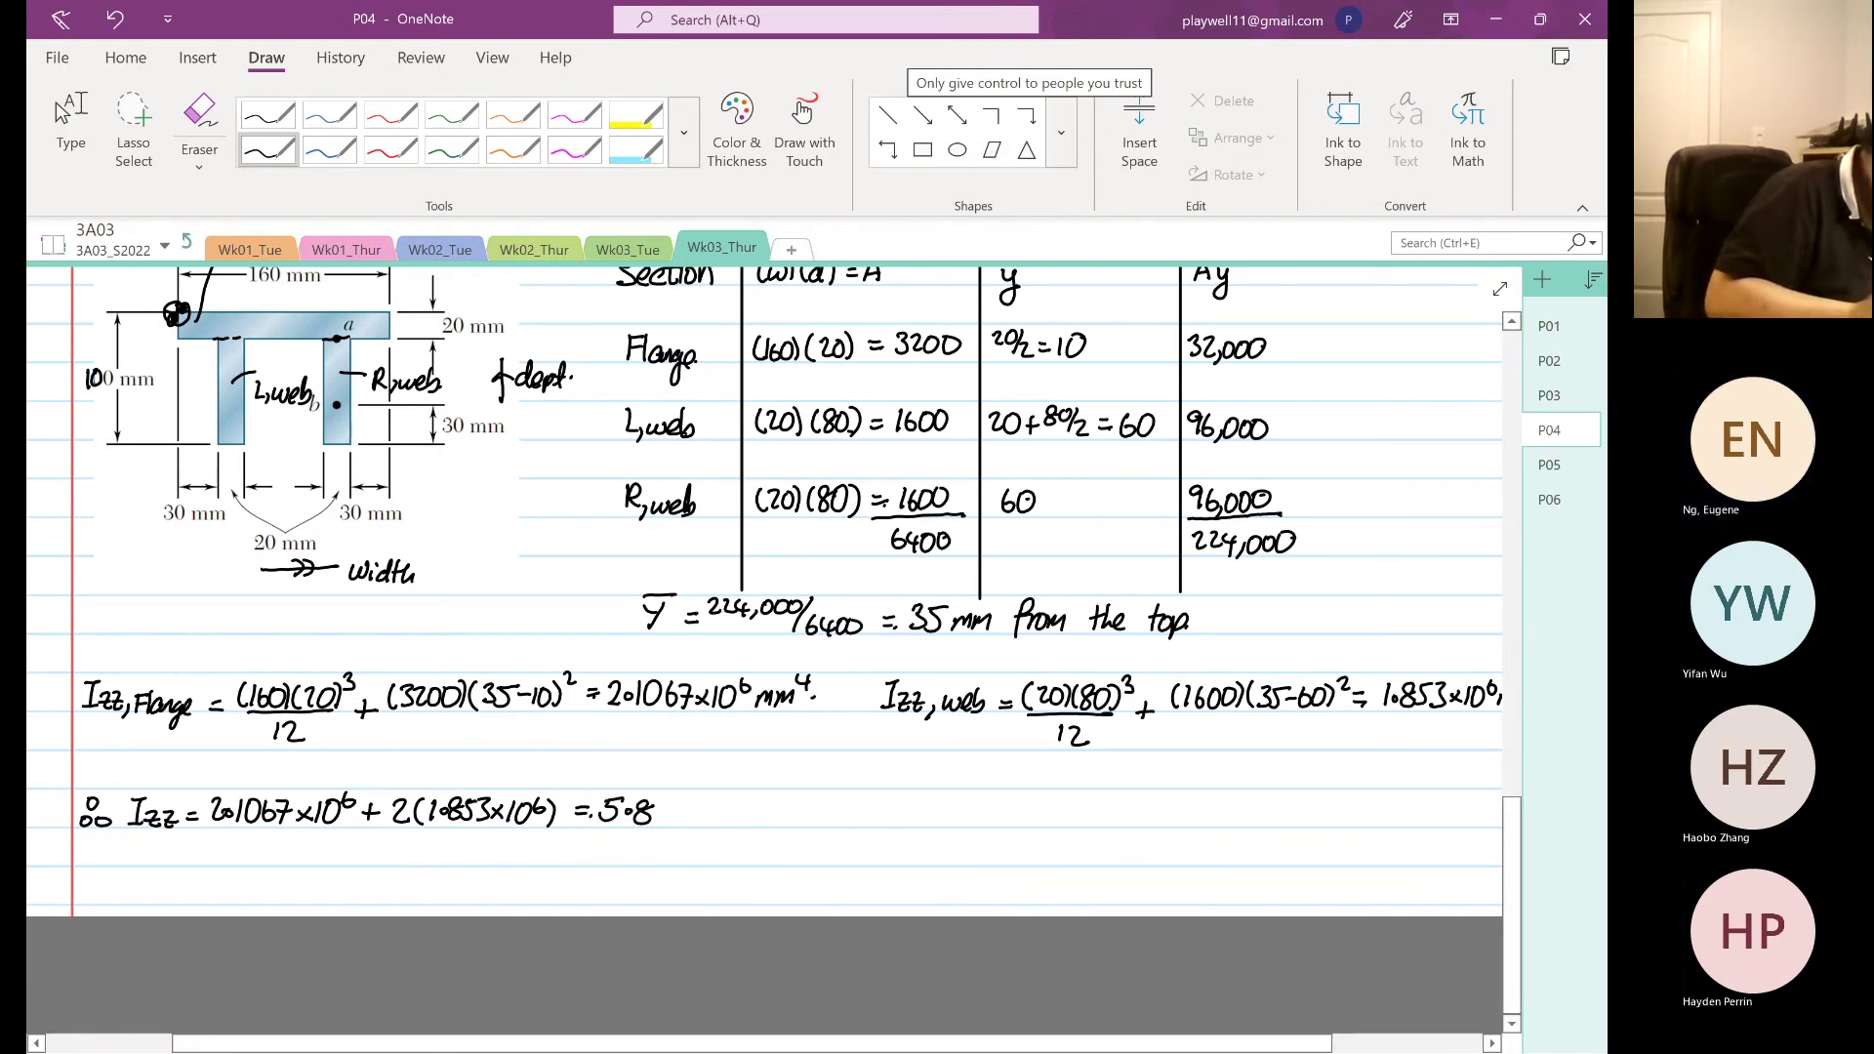